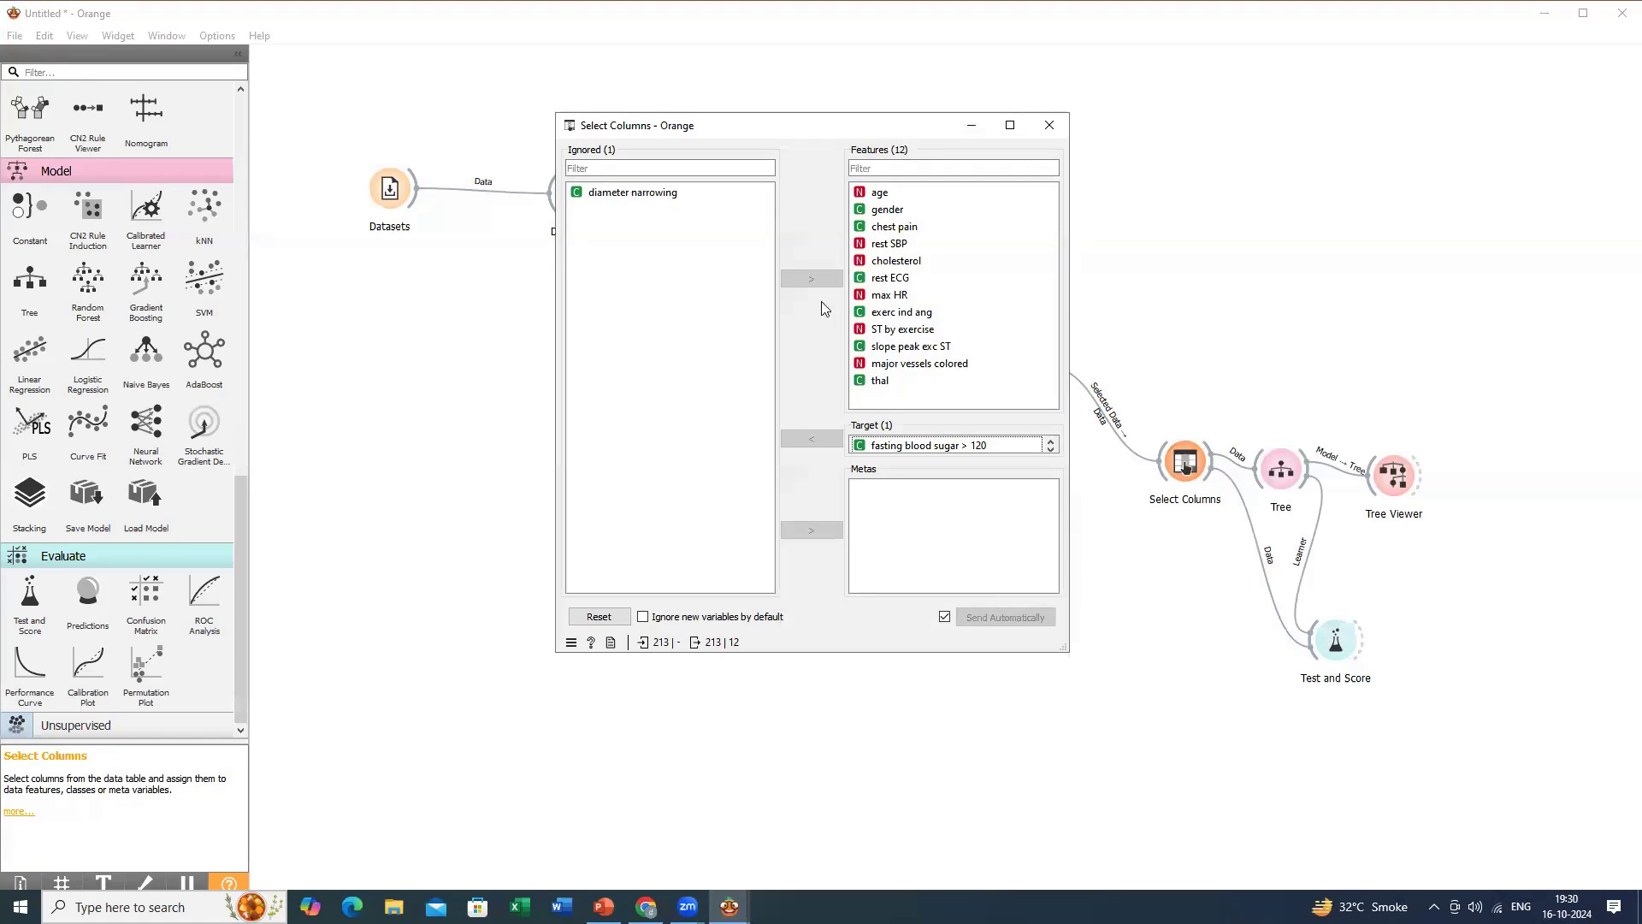
# Review the ignored diameter narrowing variable and the target in the Select Columns settings, and close them.
pyautogui.click(652, 196)
pyautogui.moveTo(874, 400); pyautogui.dragTo(926, 455)
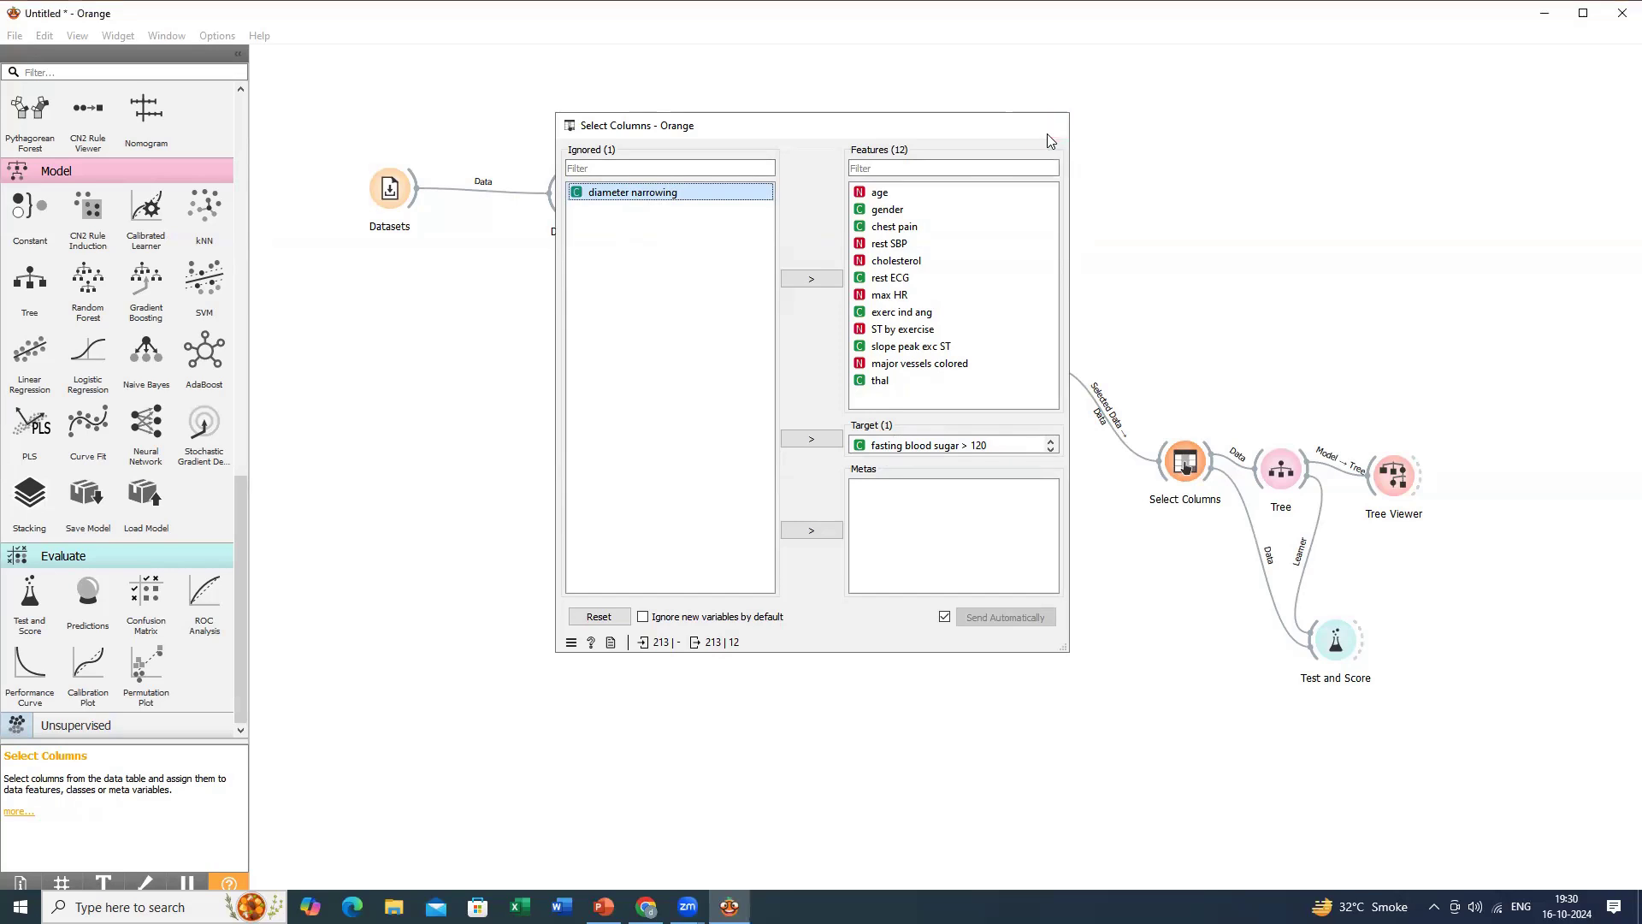
pyautogui.click(1049, 133)
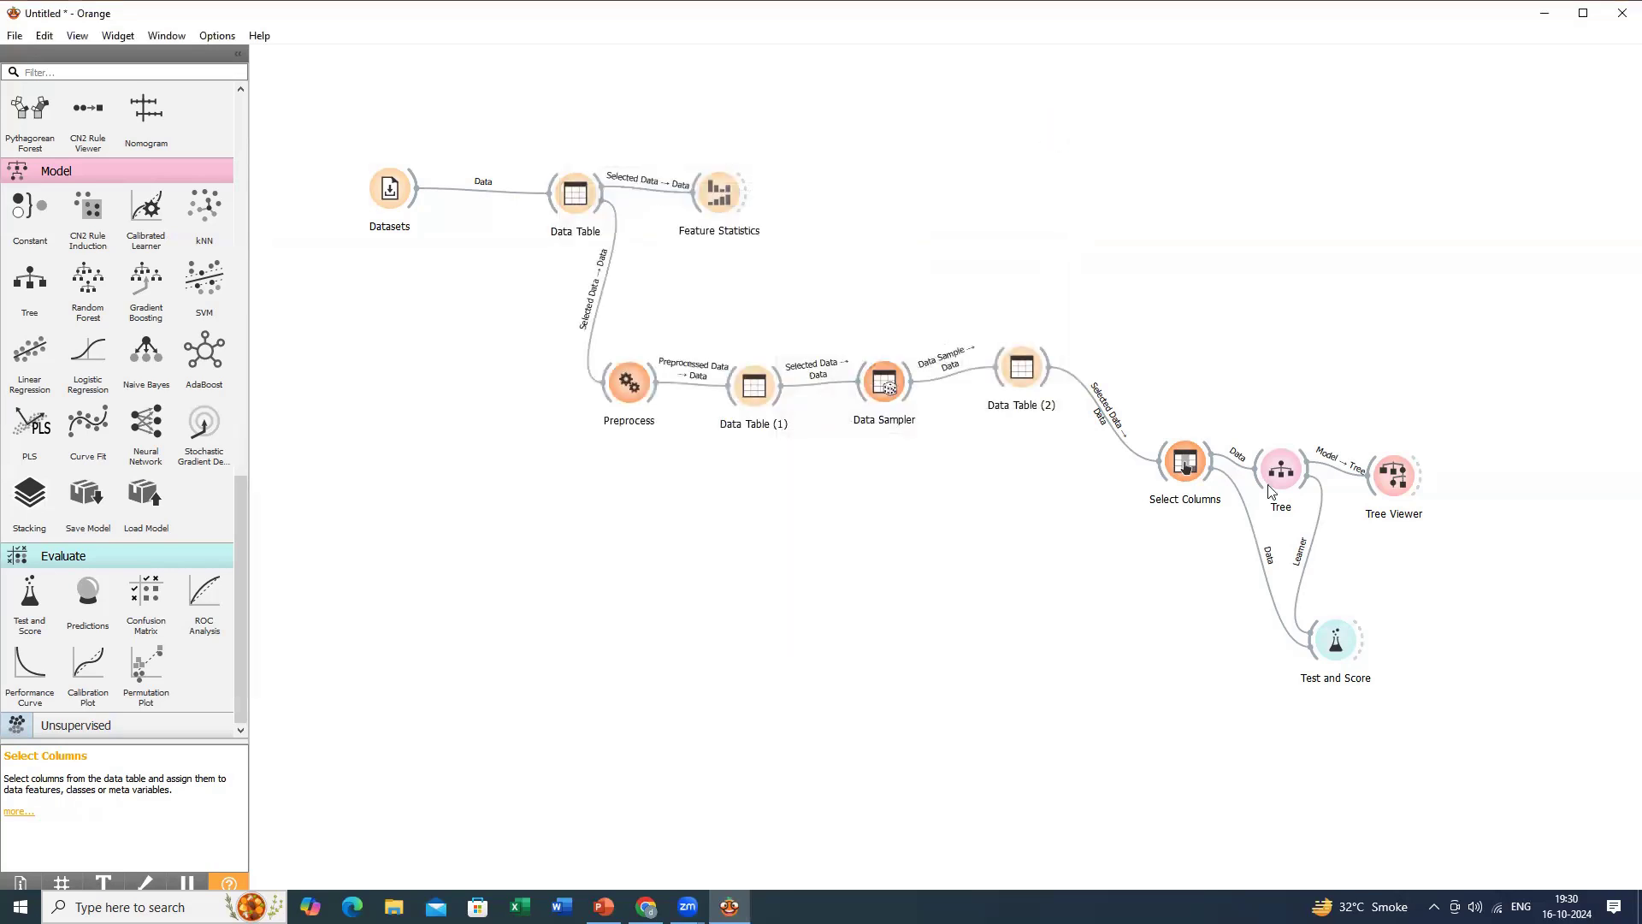
# In Test and Score, try a 66 % training set size for random sampling, and set it to 70 %.
pyautogui.doubleClick(1337, 640)
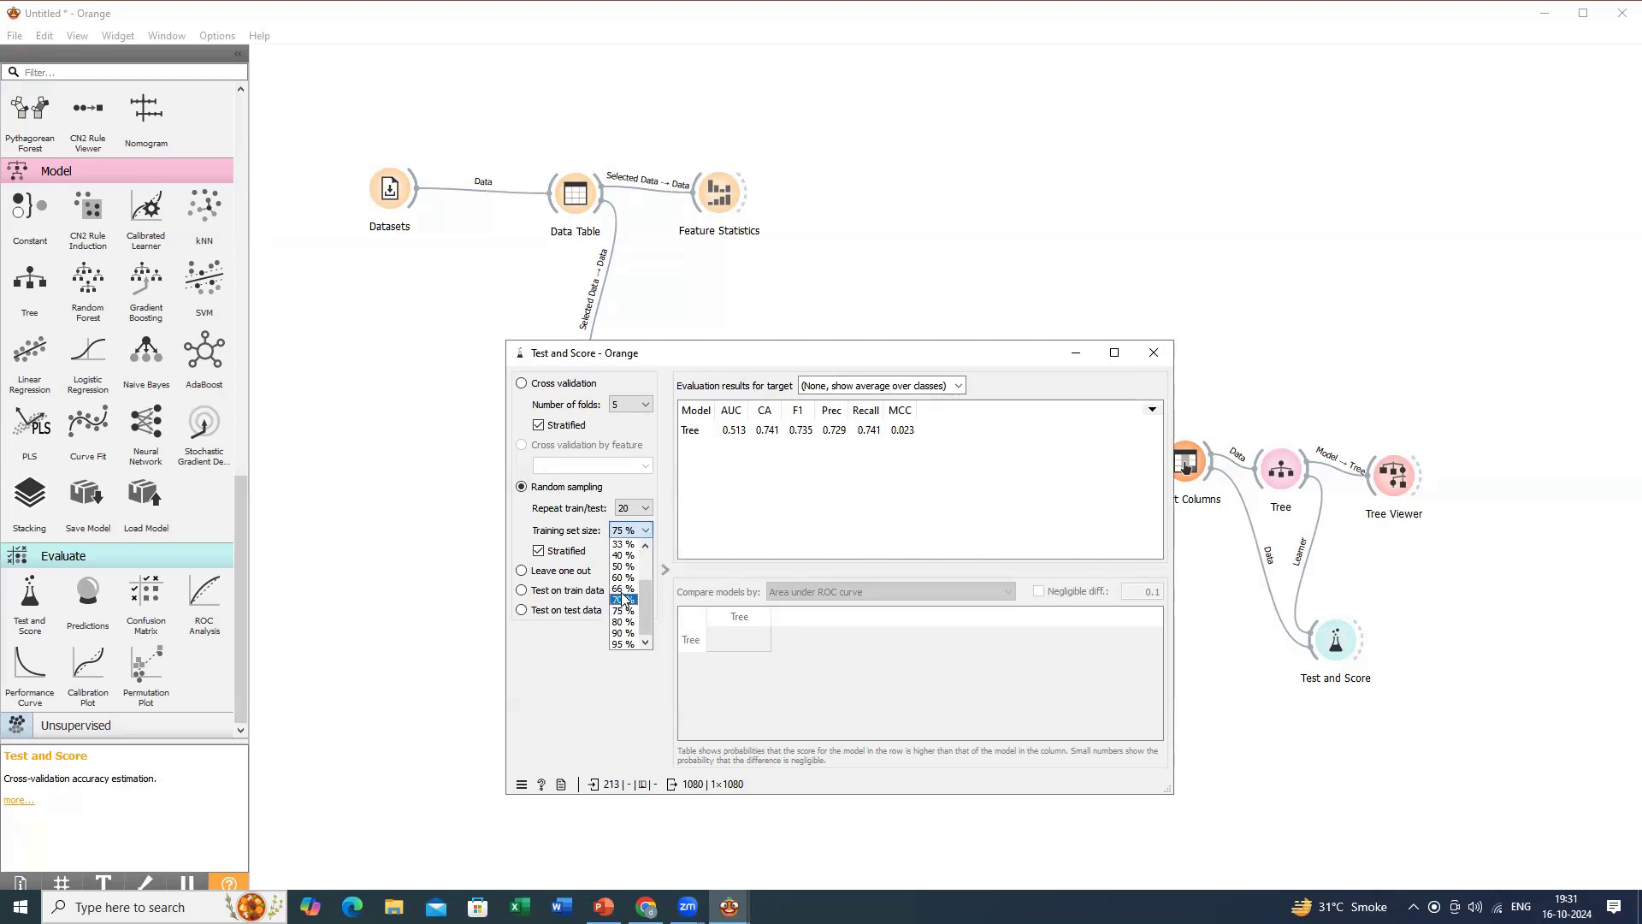
pyautogui.click(623, 589)
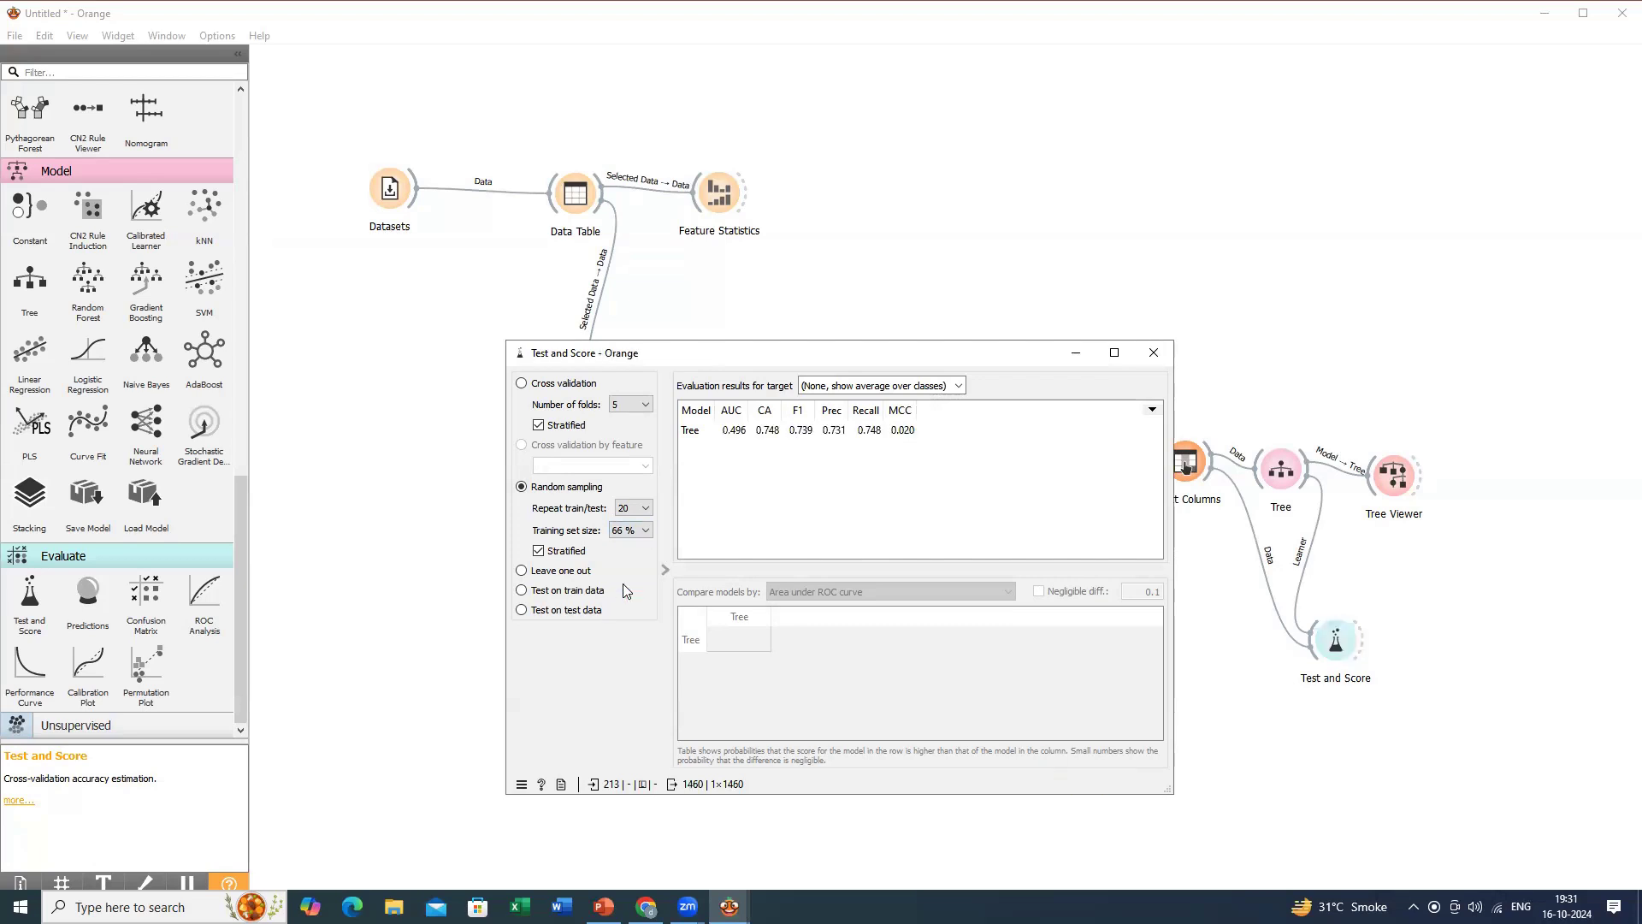
pyautogui.click(646, 532)
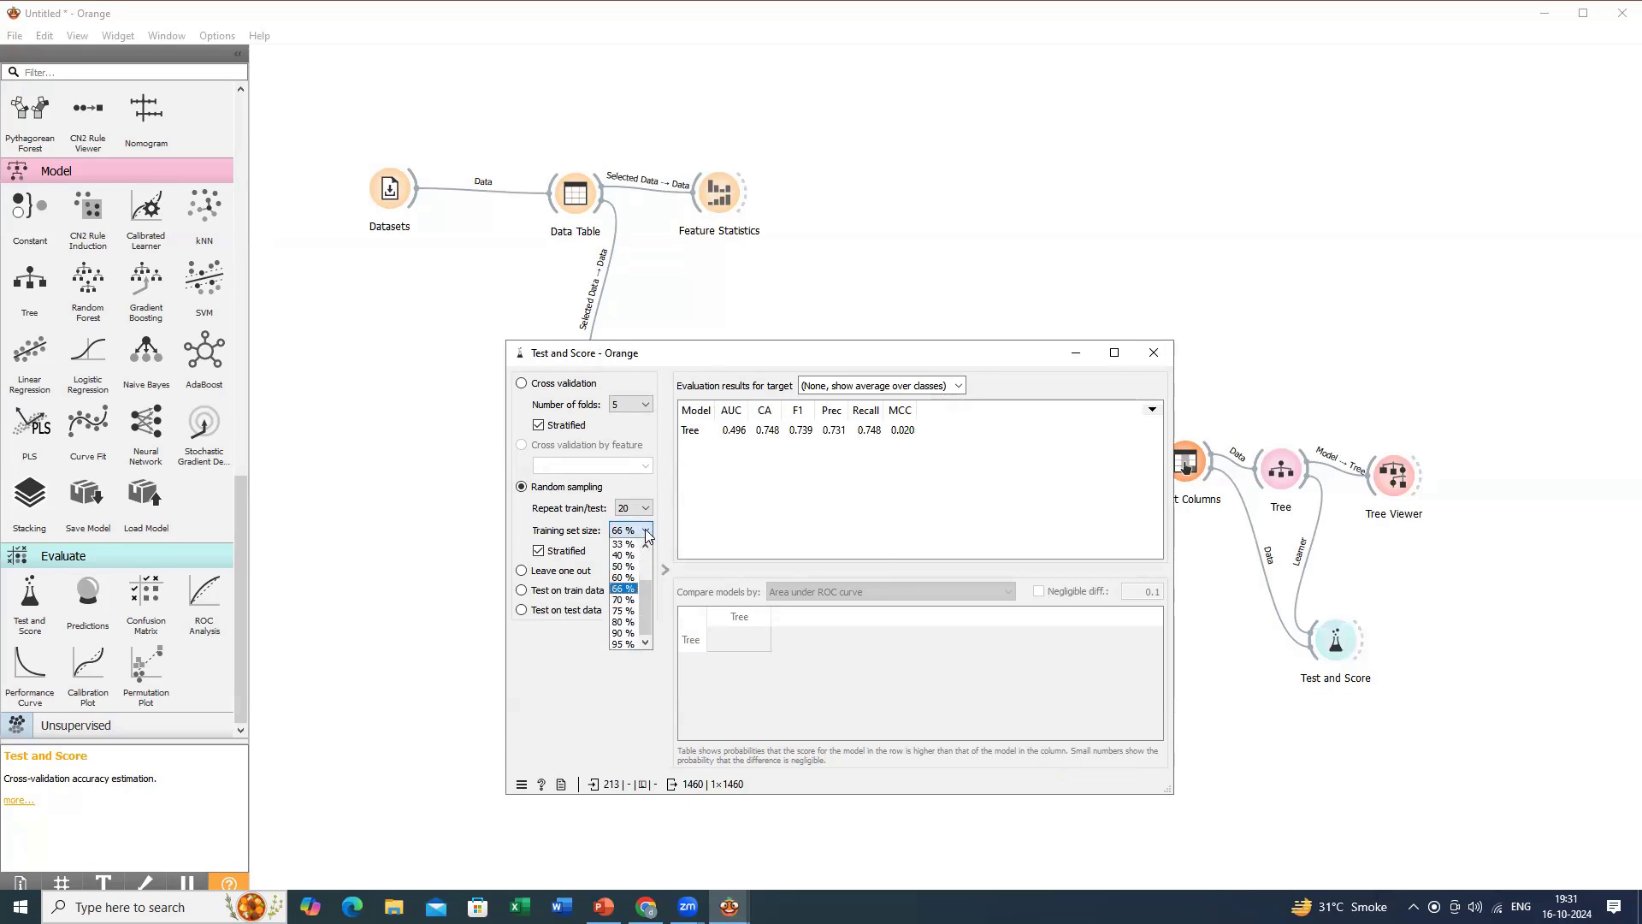
pyautogui.click(623, 600)
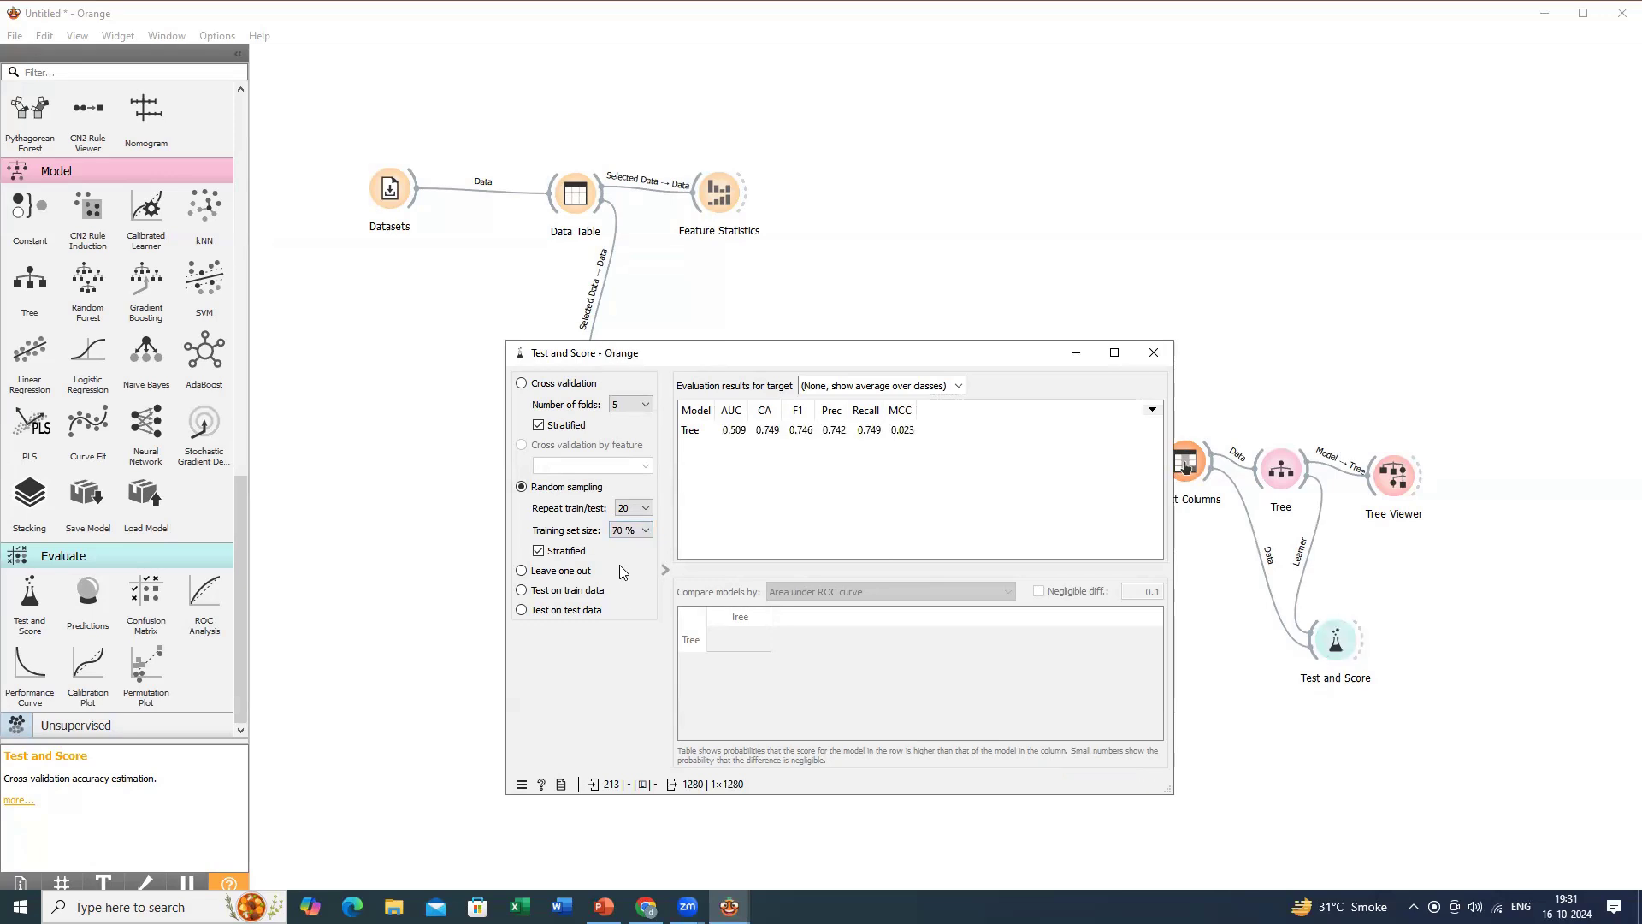
# Switch Test and Score to stratified cross validation with 10 folds and close its settings.
pyautogui.click(632, 408)
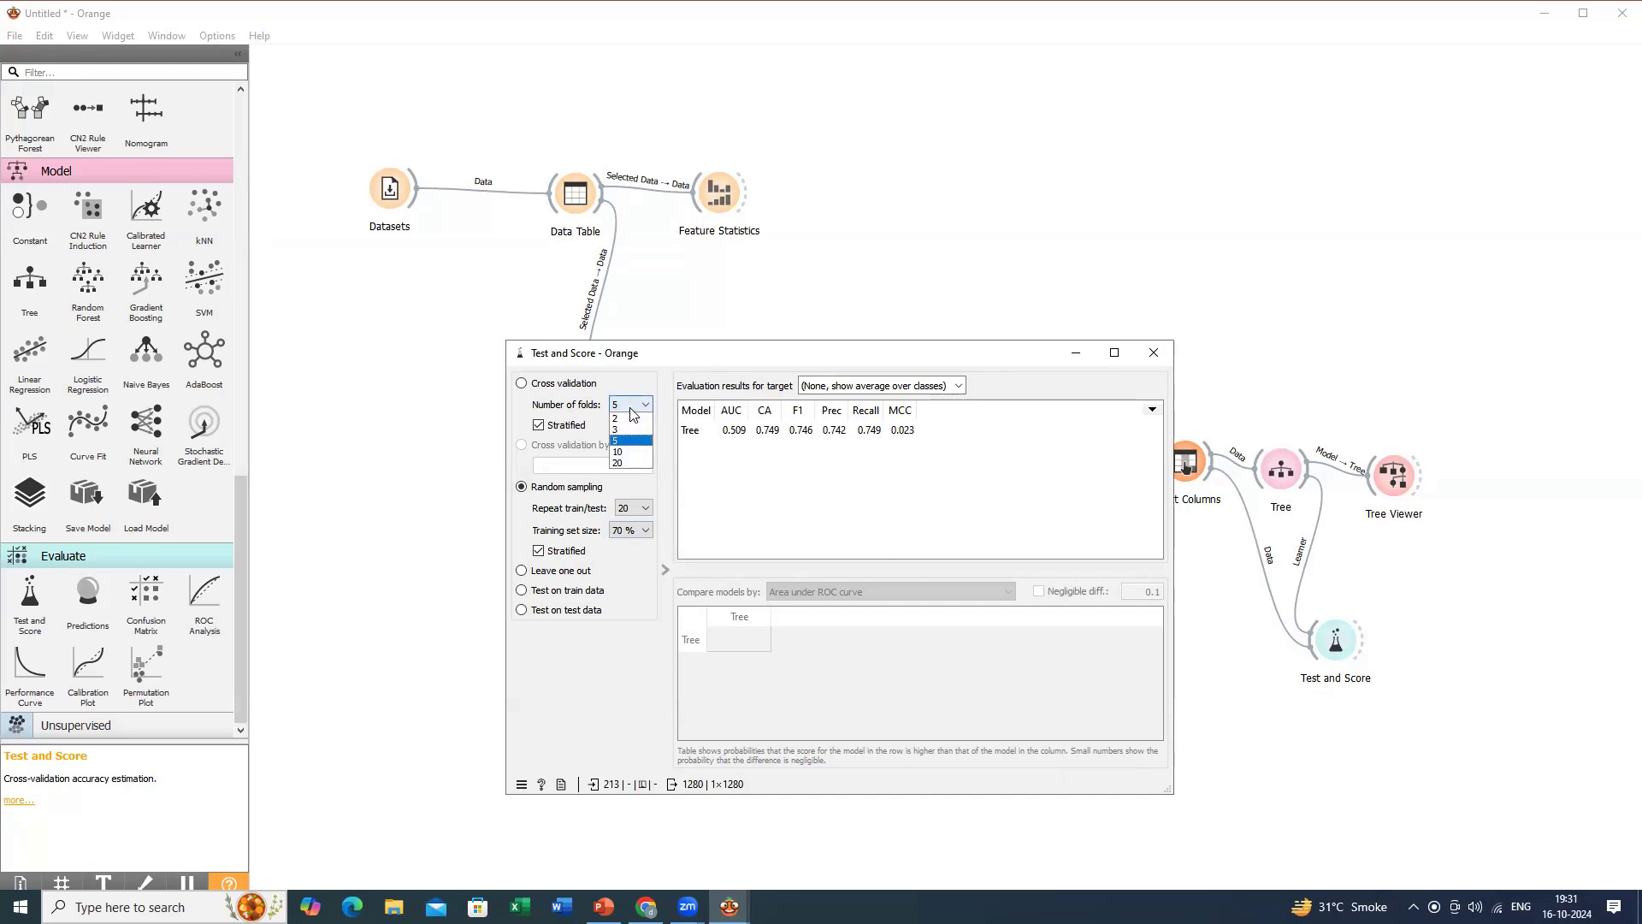
pyautogui.click(623, 451)
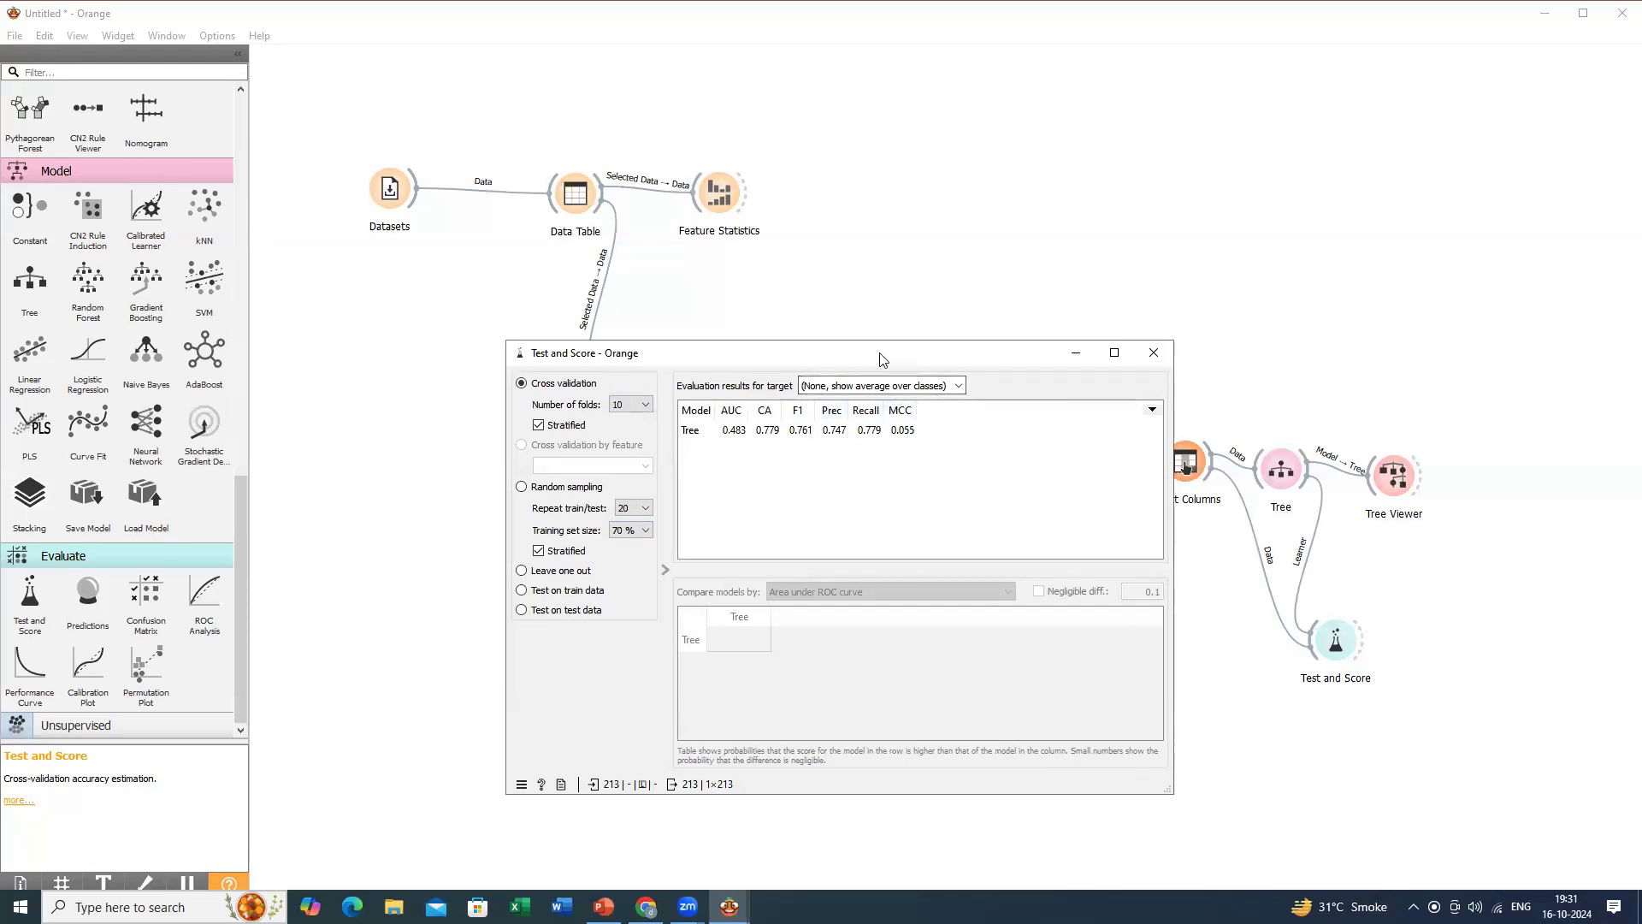
pyautogui.moveTo(882, 359); pyautogui.dragTo(769, 351)
pyautogui.click(1033, 349)
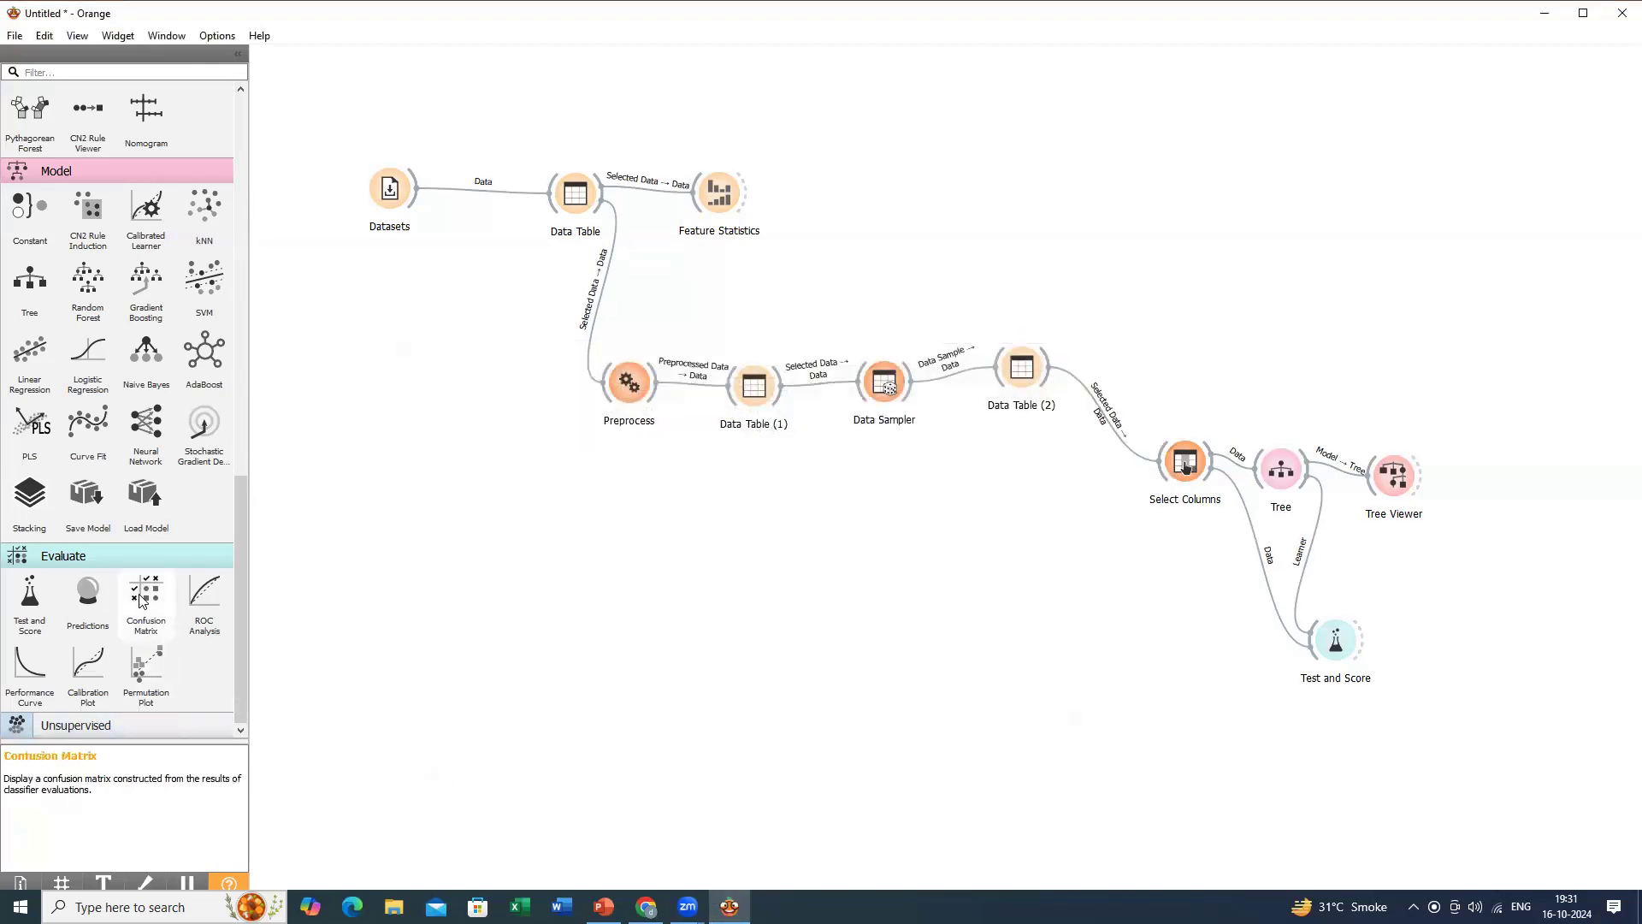
# Add a Confusion Matrix widget beside Test and Score, feed it the evaluation results, and open it.
pyautogui.moveTo(134, 599); pyautogui.dragTo(1435, 637)
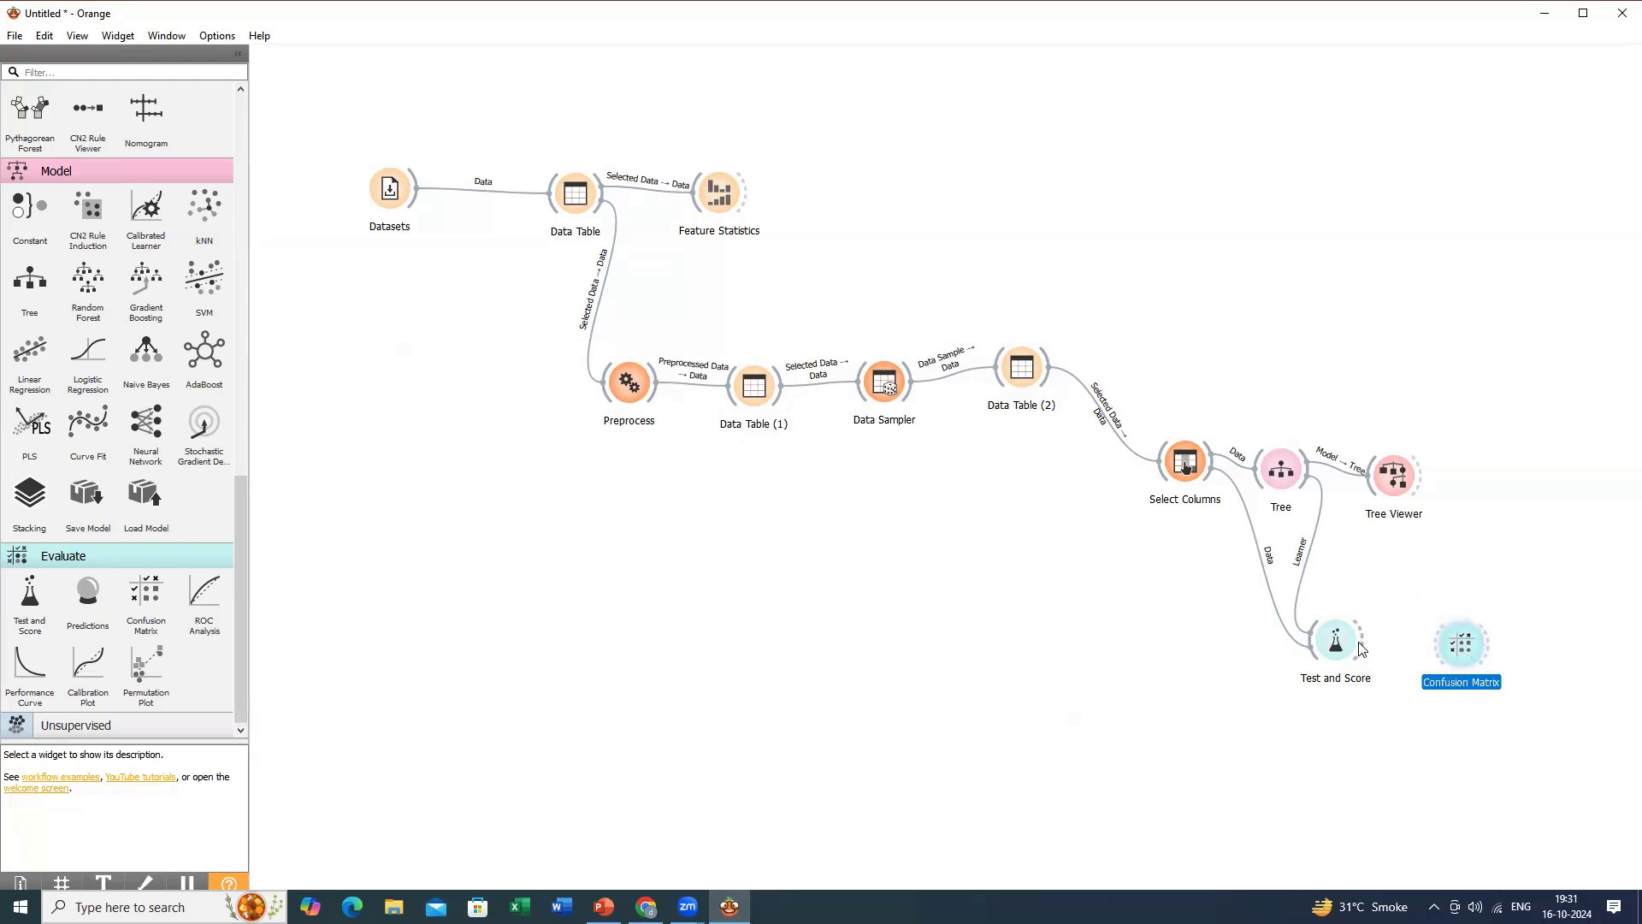
pyautogui.moveTo(1362, 649); pyautogui.dragTo(1449, 652)
pyautogui.doubleClick(1466, 652)
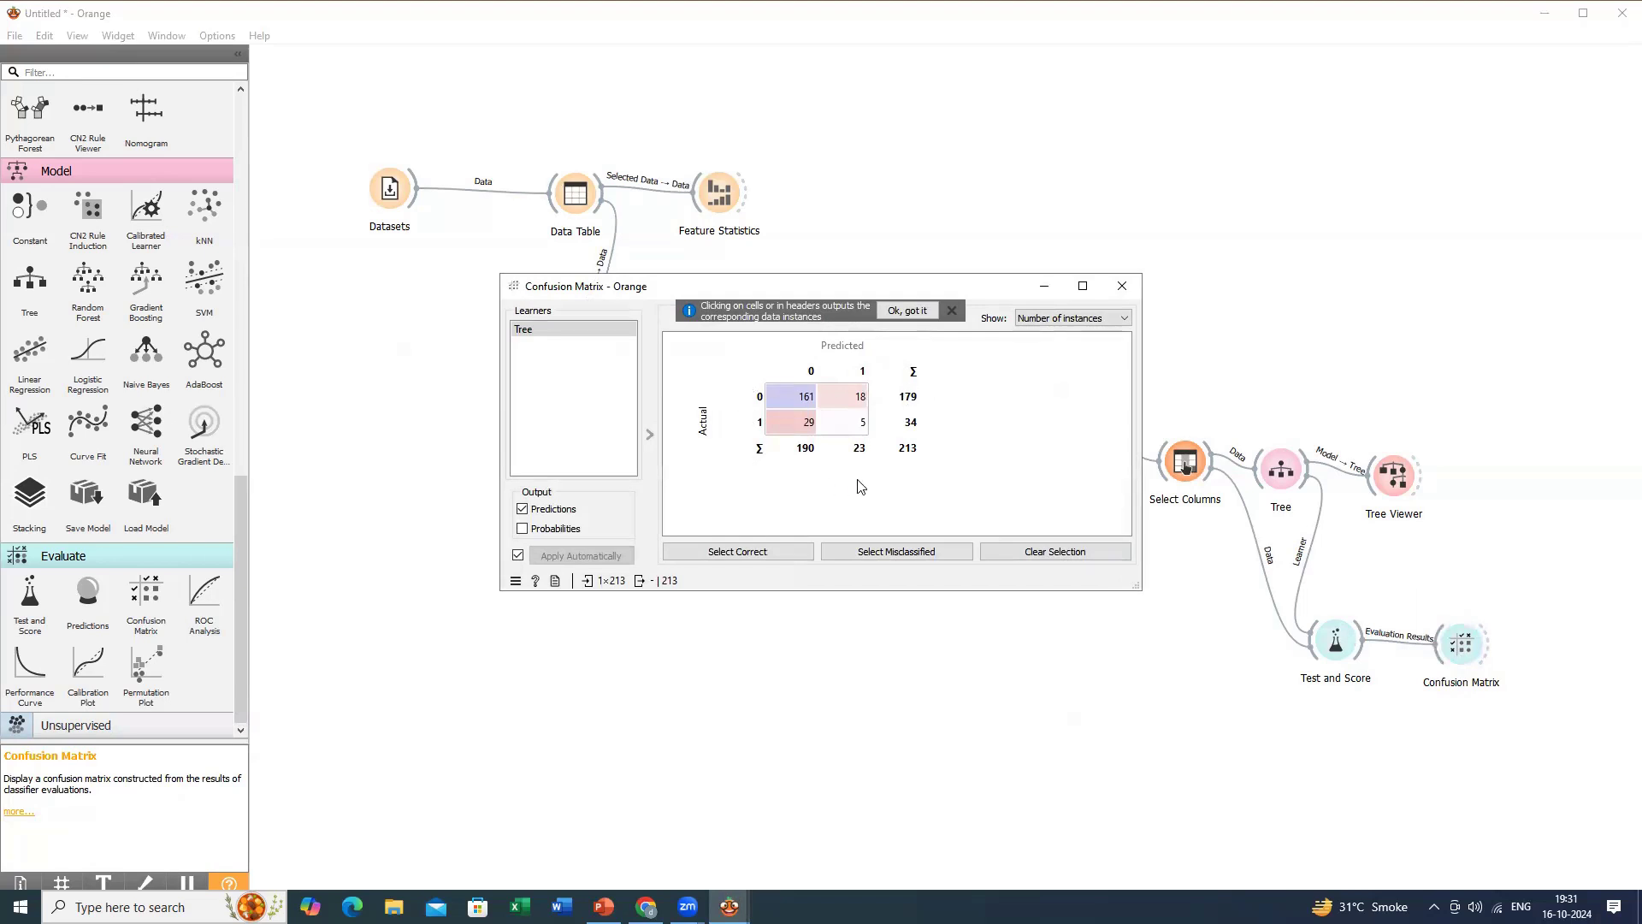
# Examine the confusion matrix by selecting its predicted 0 and 1 columns and actual 0 and 1 rows.
pyautogui.click(813, 372)
pyautogui.click(860, 373)
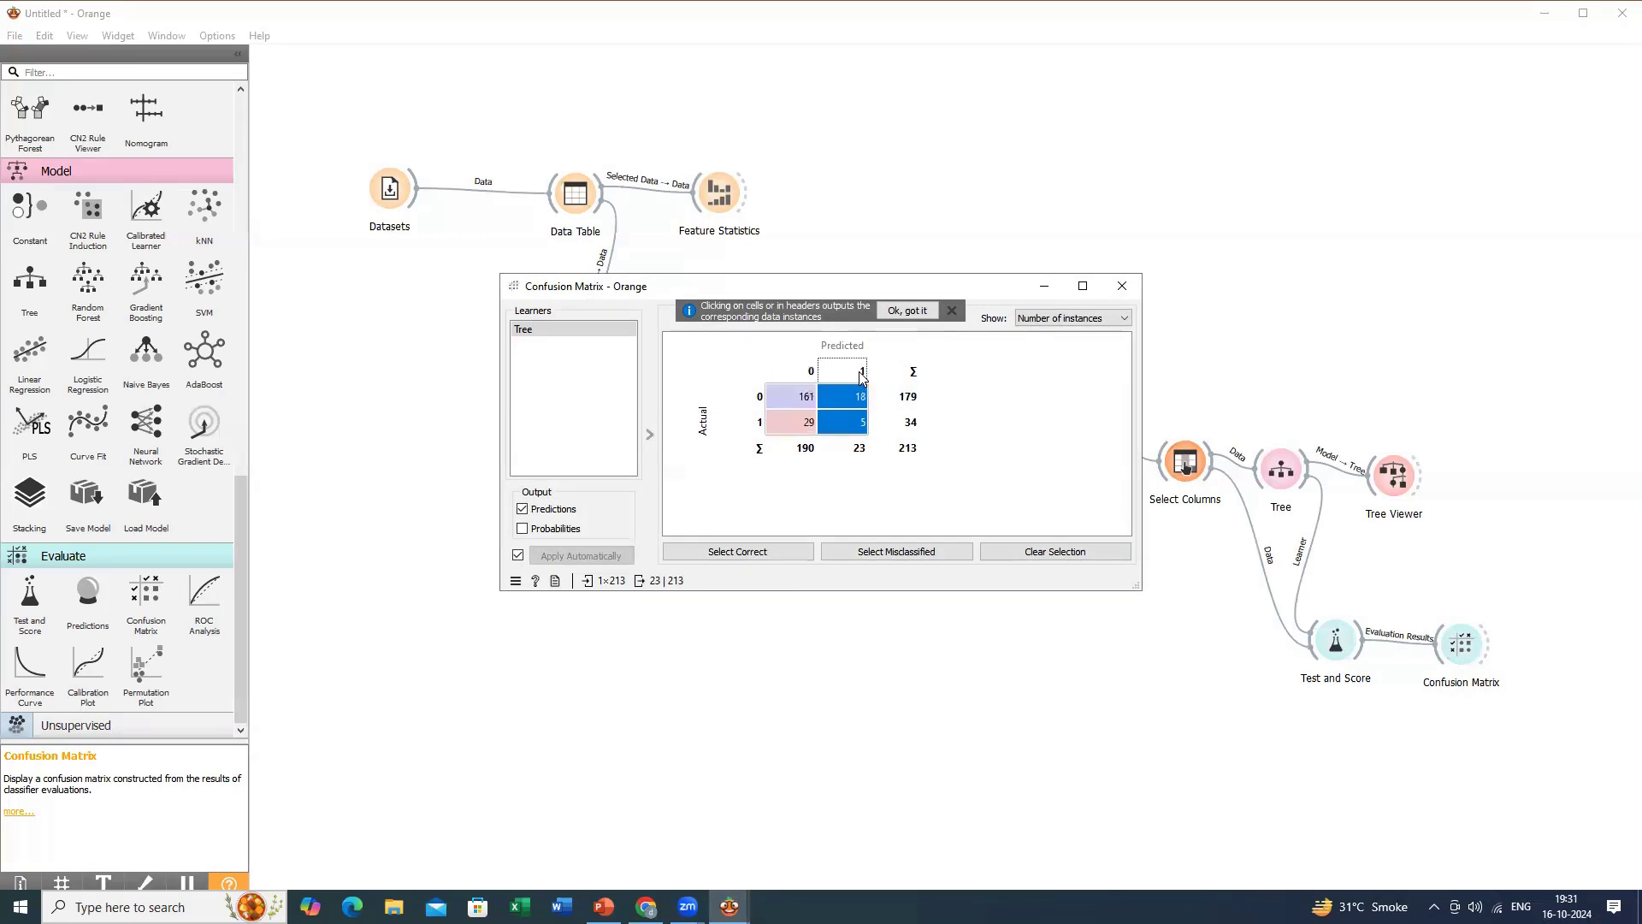
pyautogui.click(759, 401)
pyautogui.click(759, 422)
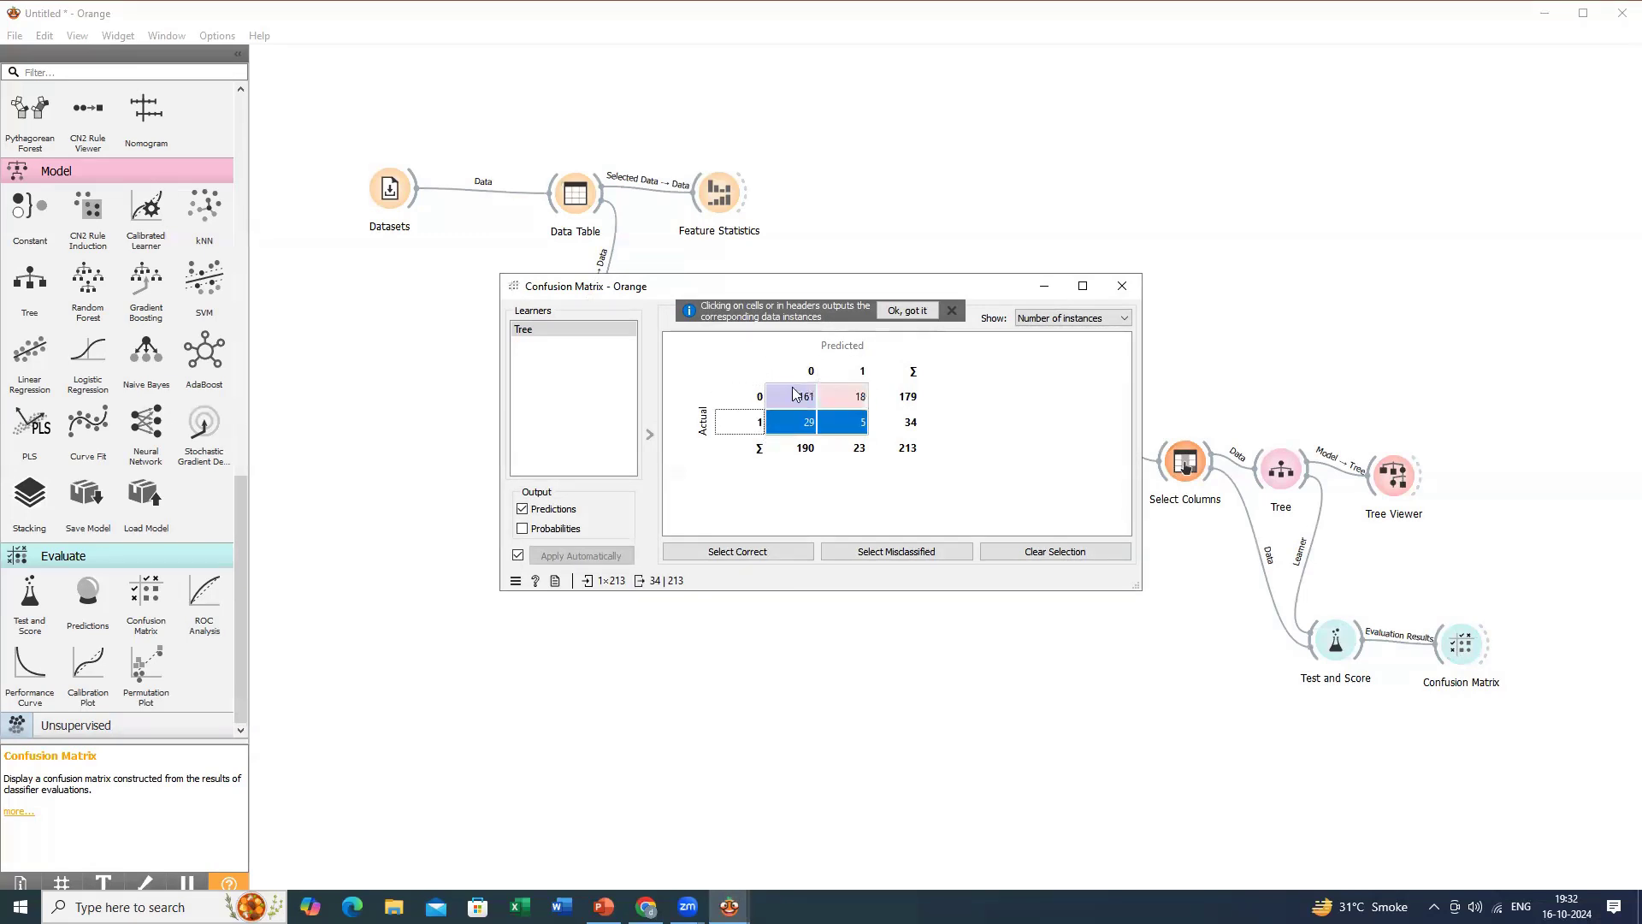
pyautogui.click(813, 373)
pyautogui.click(847, 373)
# Include probabilities in the Confusion Matrix output, dismiss the hint, and close the widget window.
pyautogui.click(532, 530)
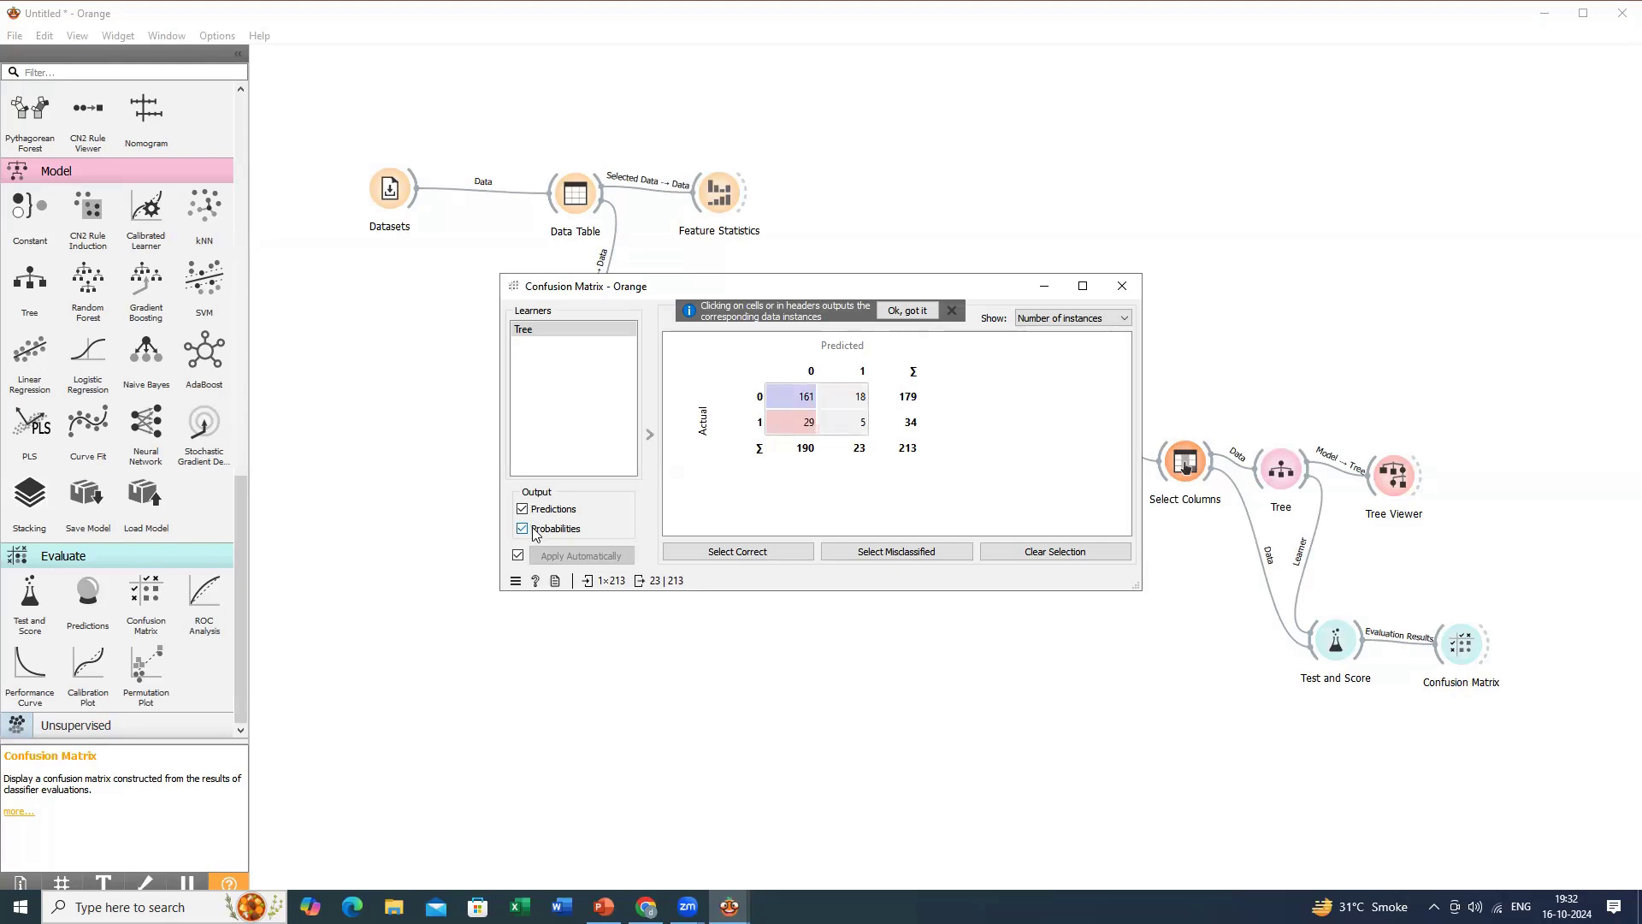
pyautogui.click(950, 311)
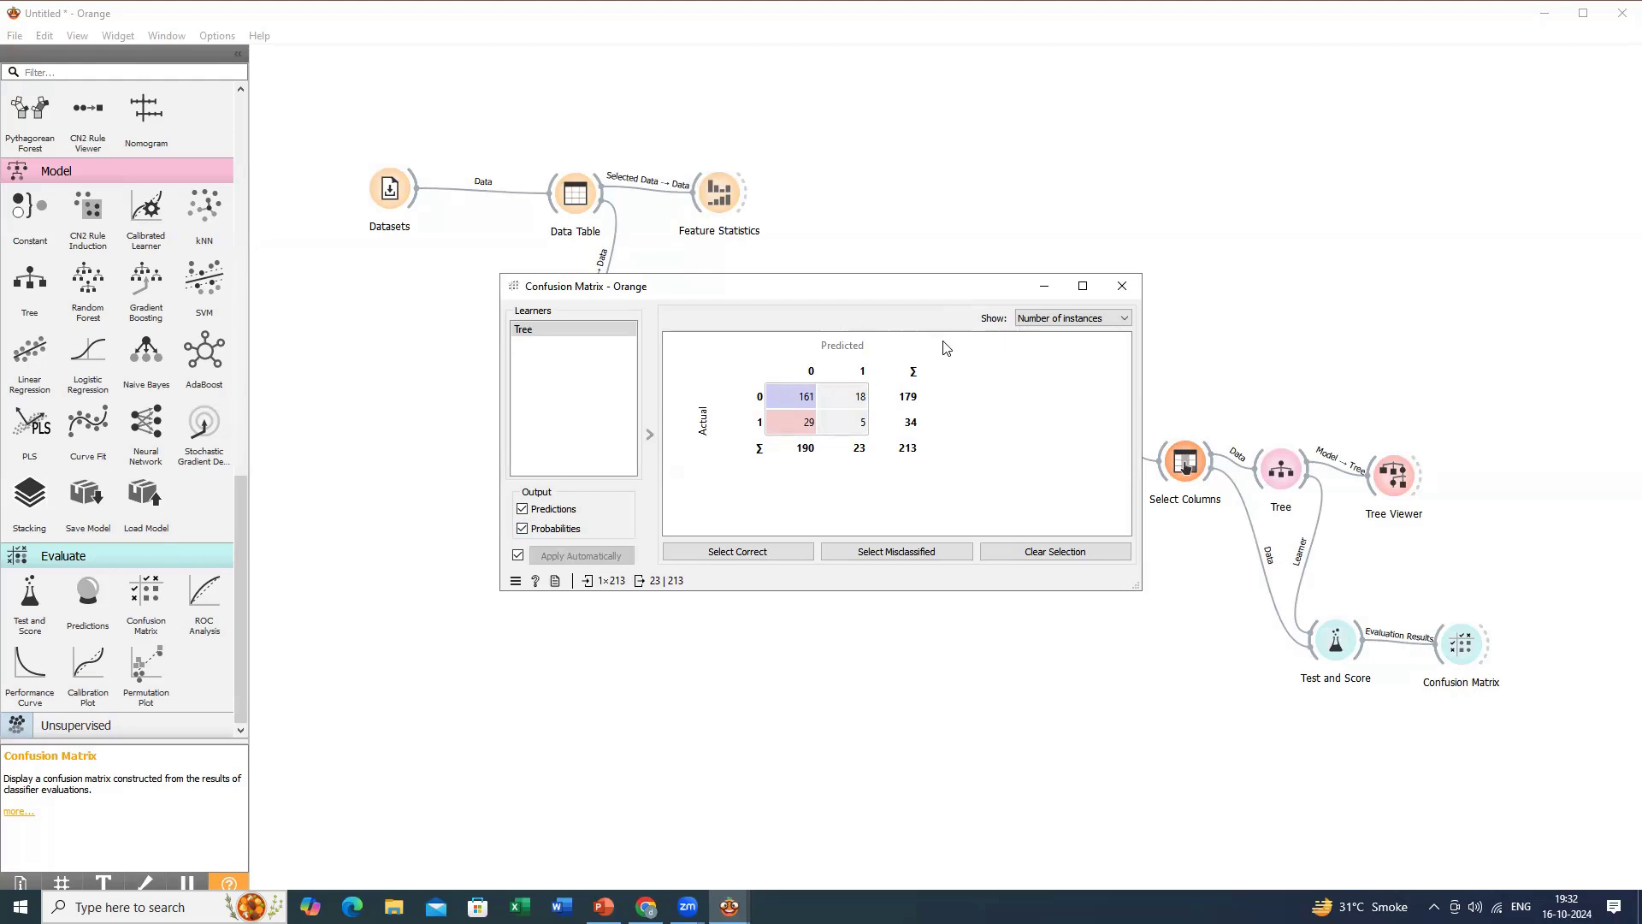
pyautogui.click(1122, 288)
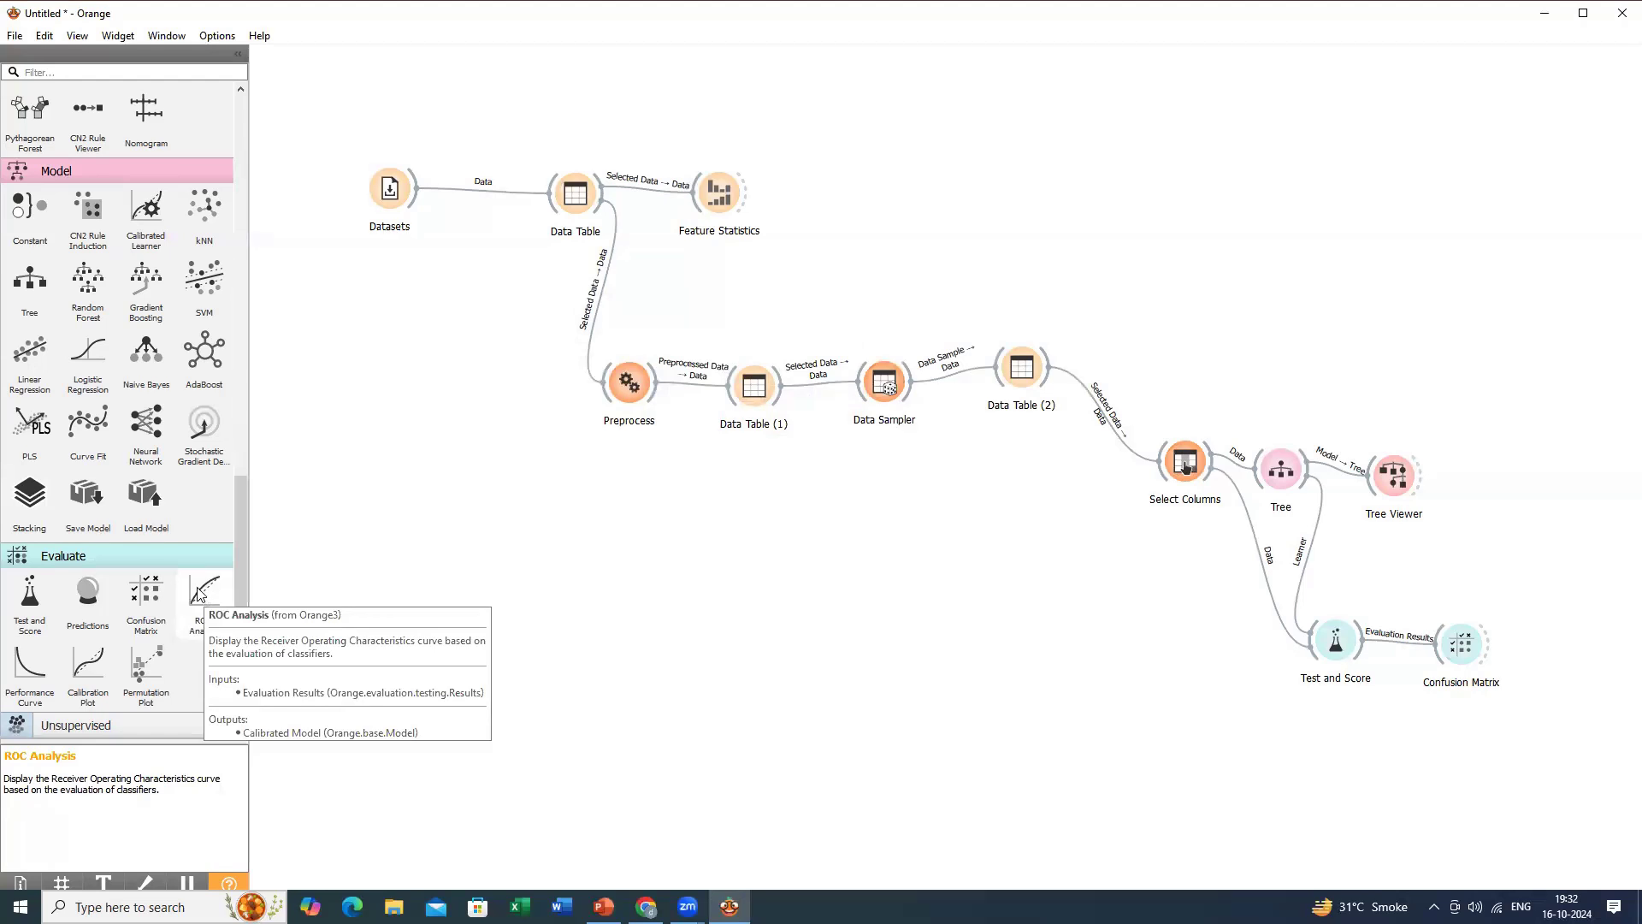
# Try a ROC Analysis widget on the Test and Score evaluation results, and delete it from the workflow.
pyautogui.moveTo(198, 593); pyautogui.dragTo(1478, 585)
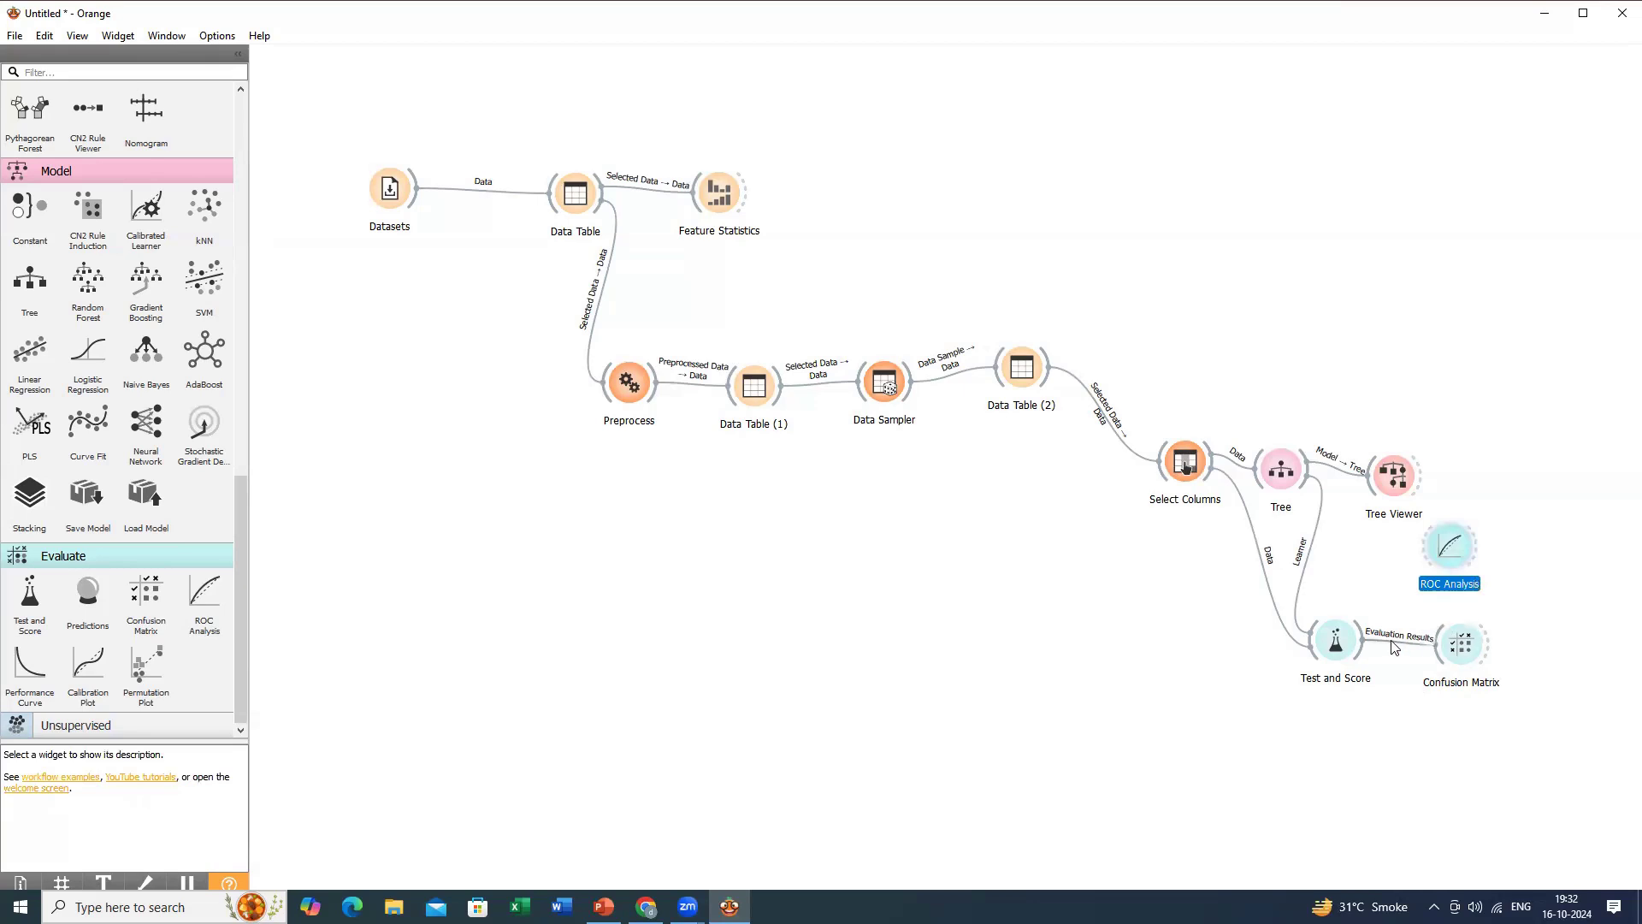
pyautogui.moveTo(1364, 642); pyautogui.dragTo(1437, 544)
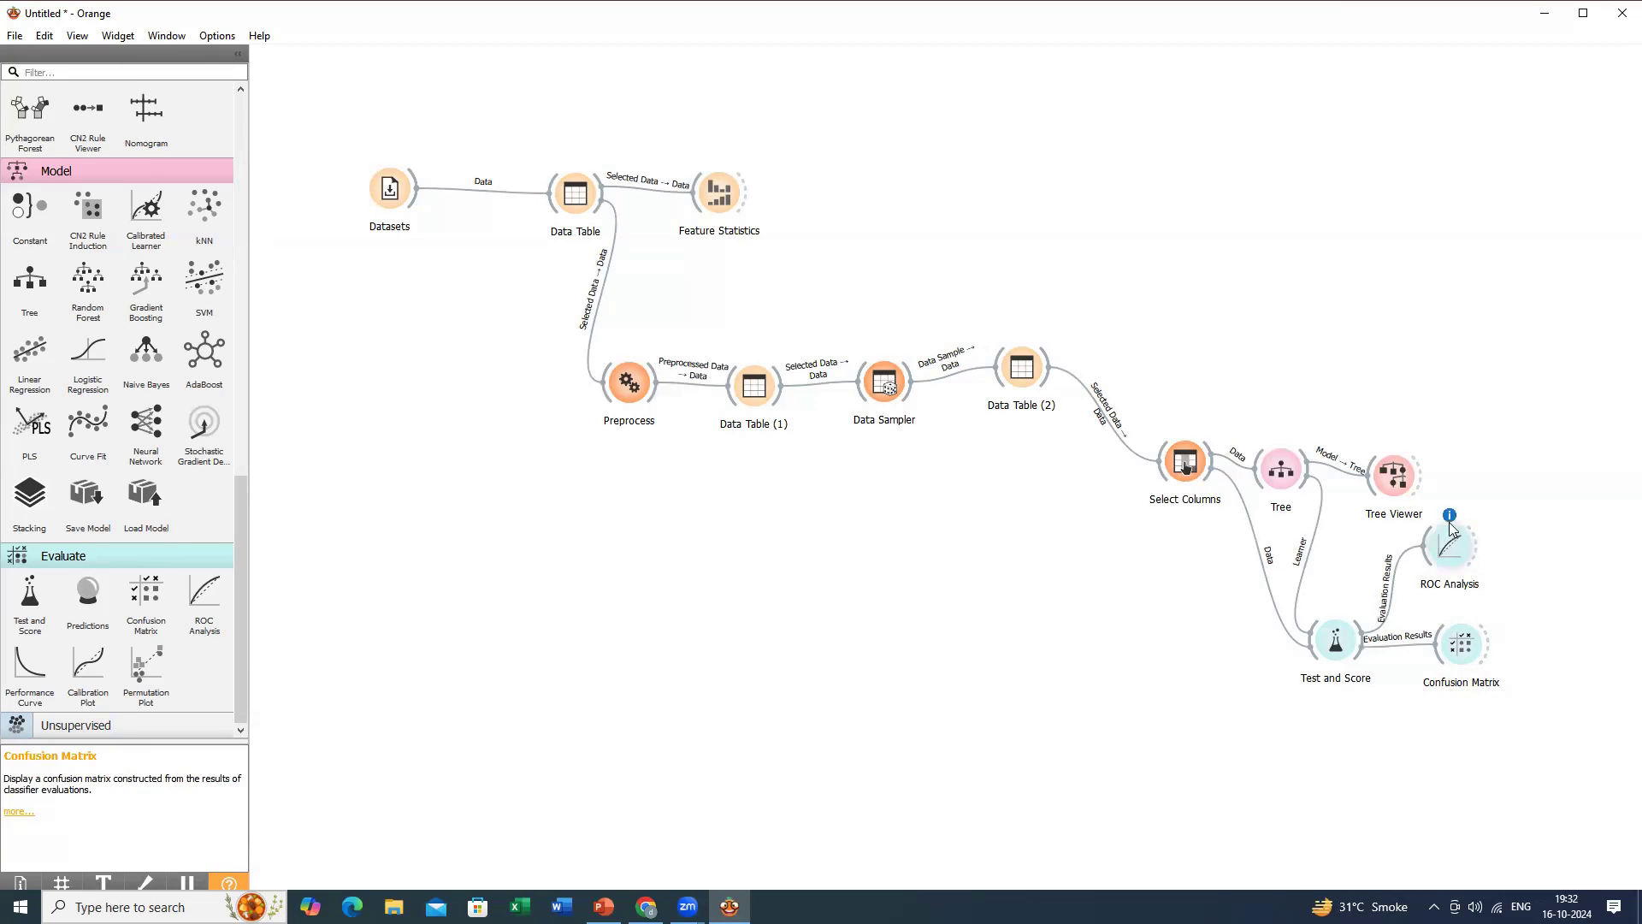
pyautogui.moveTo(1452, 526)
pyautogui.click(1445, 552)
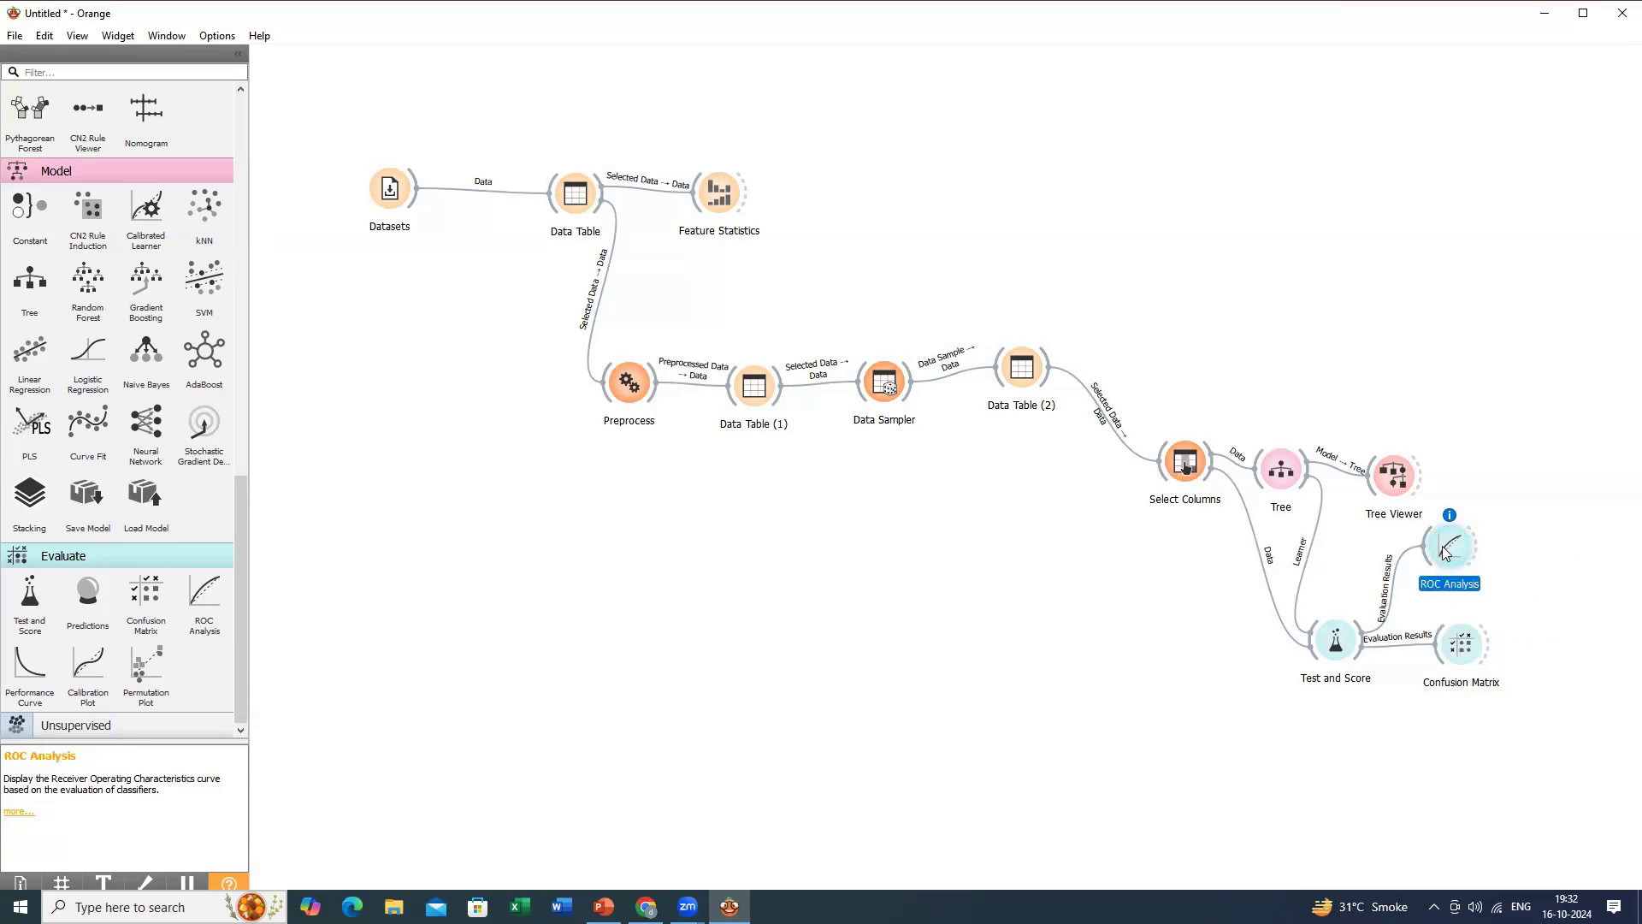
pyautogui.press('Delete')
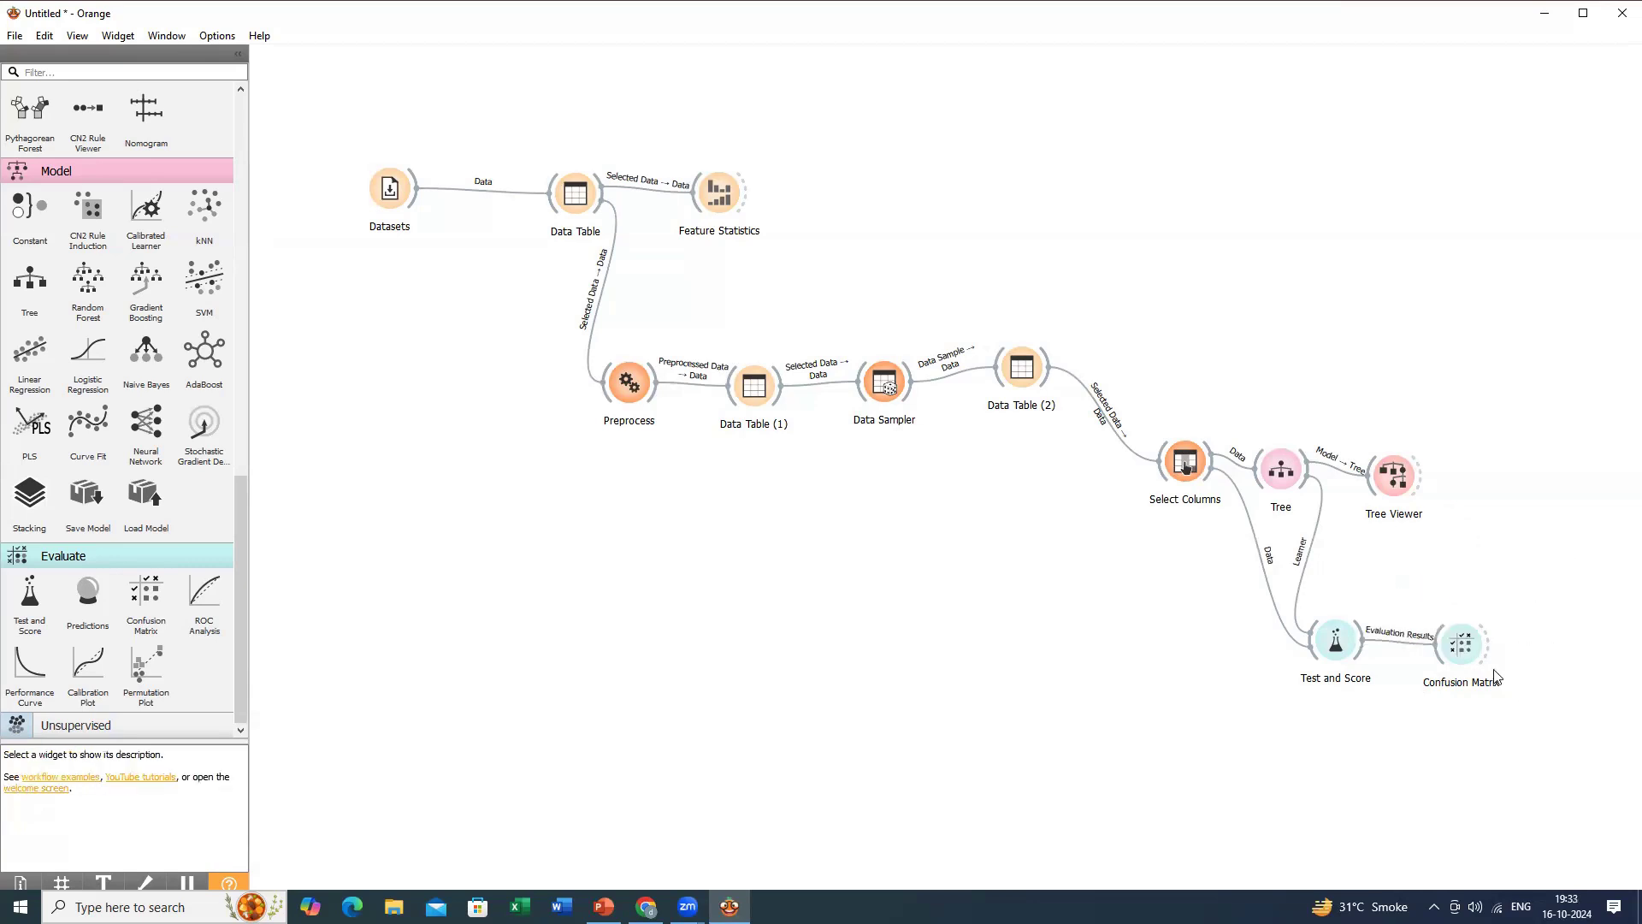
# Place a new ROC Analysis widget below and beyond Tree Viewer, and try to link it from Confusion Matrix and Tree.
pyautogui.moveTo(203, 601); pyautogui.dragTo(1543, 545)
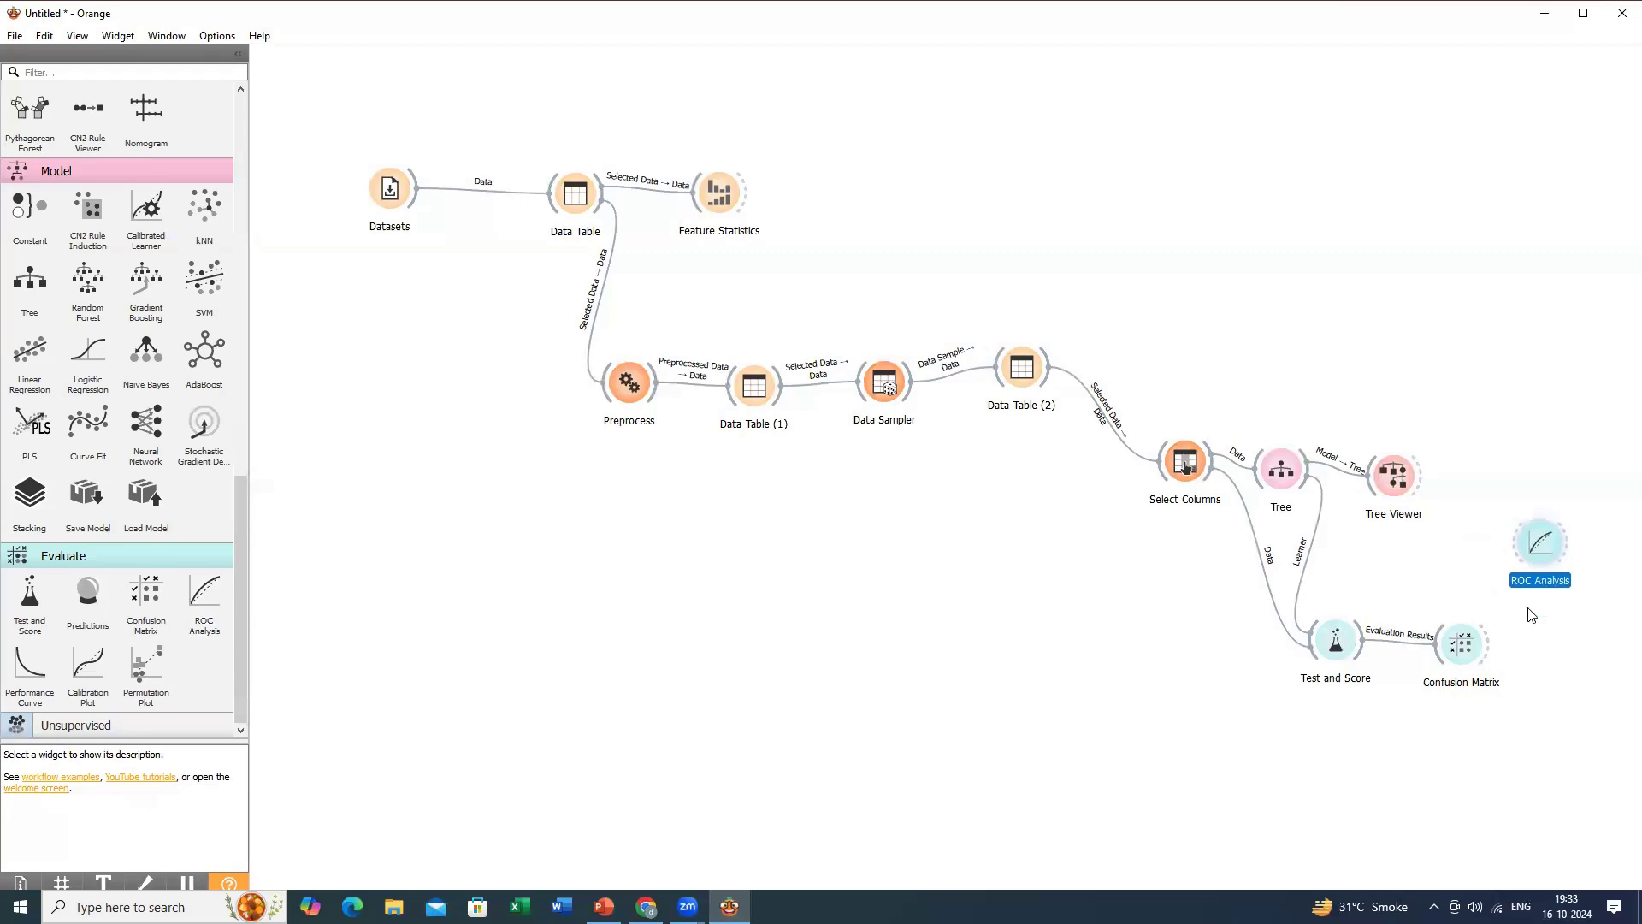
pyautogui.moveTo(1489, 644); pyautogui.dragTo(1517, 551)
pyautogui.moveTo(1490, 644); pyautogui.dragTo(1522, 557)
pyautogui.moveTo(1493, 644); pyautogui.dragTo(1520, 531)
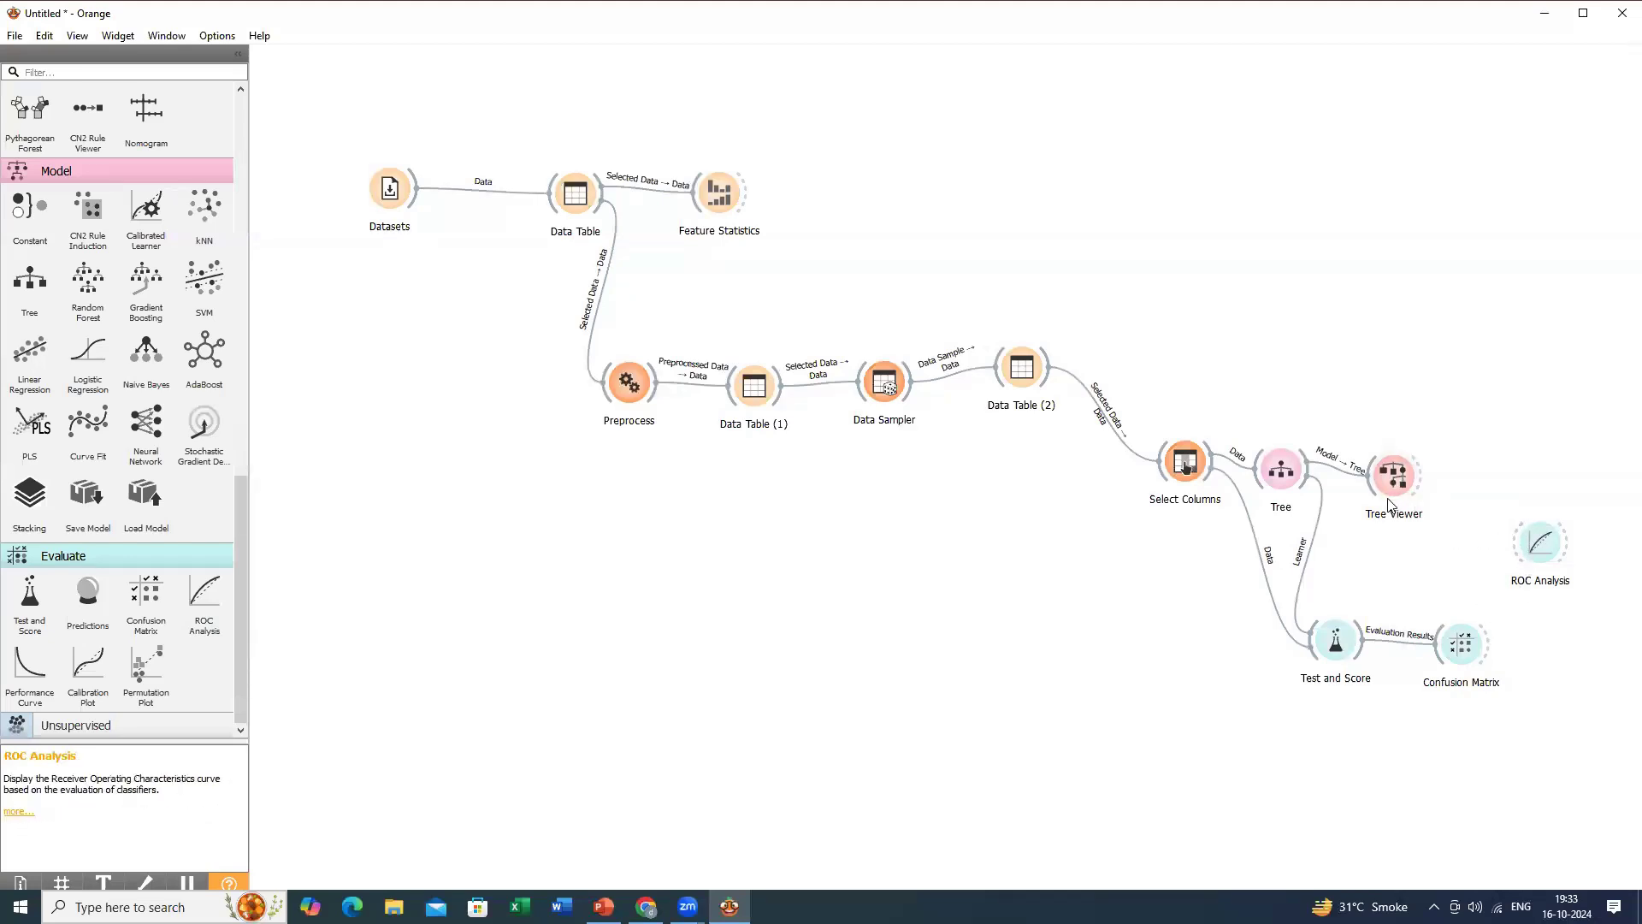
pyautogui.moveTo(1312, 477); pyautogui.dragTo(1505, 557)
# Link Test and Score to the new ROC Analysis widget, check its inputs and outputs, and delete the widget.
pyautogui.moveTo(1367, 640); pyautogui.dragTo(1540, 541)
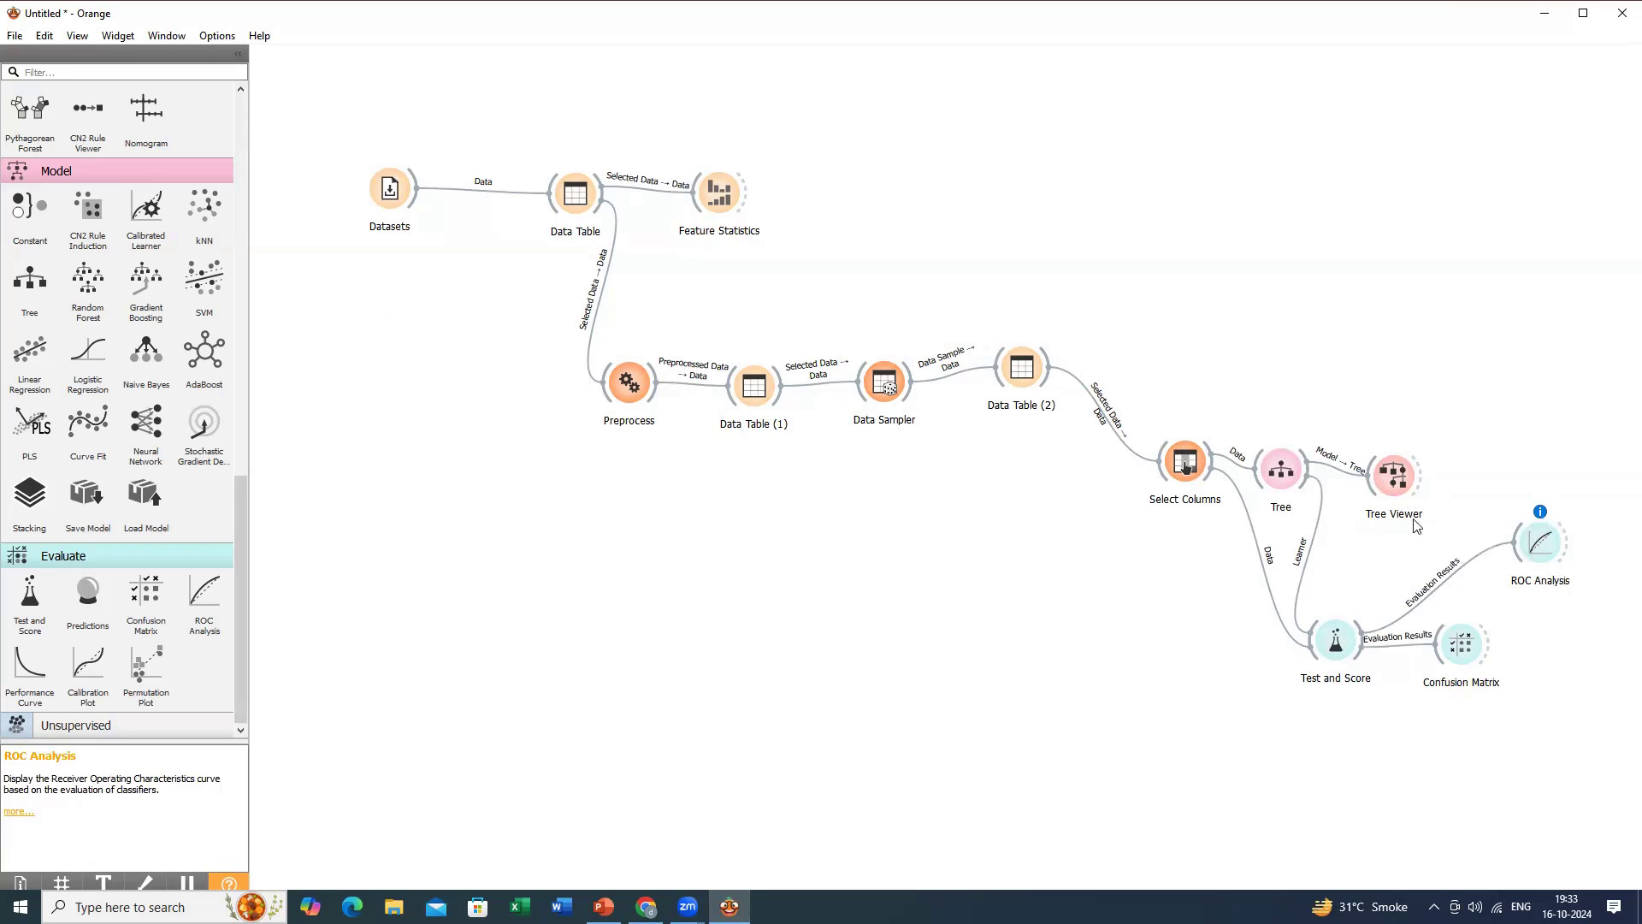
pyautogui.moveTo(1541, 518)
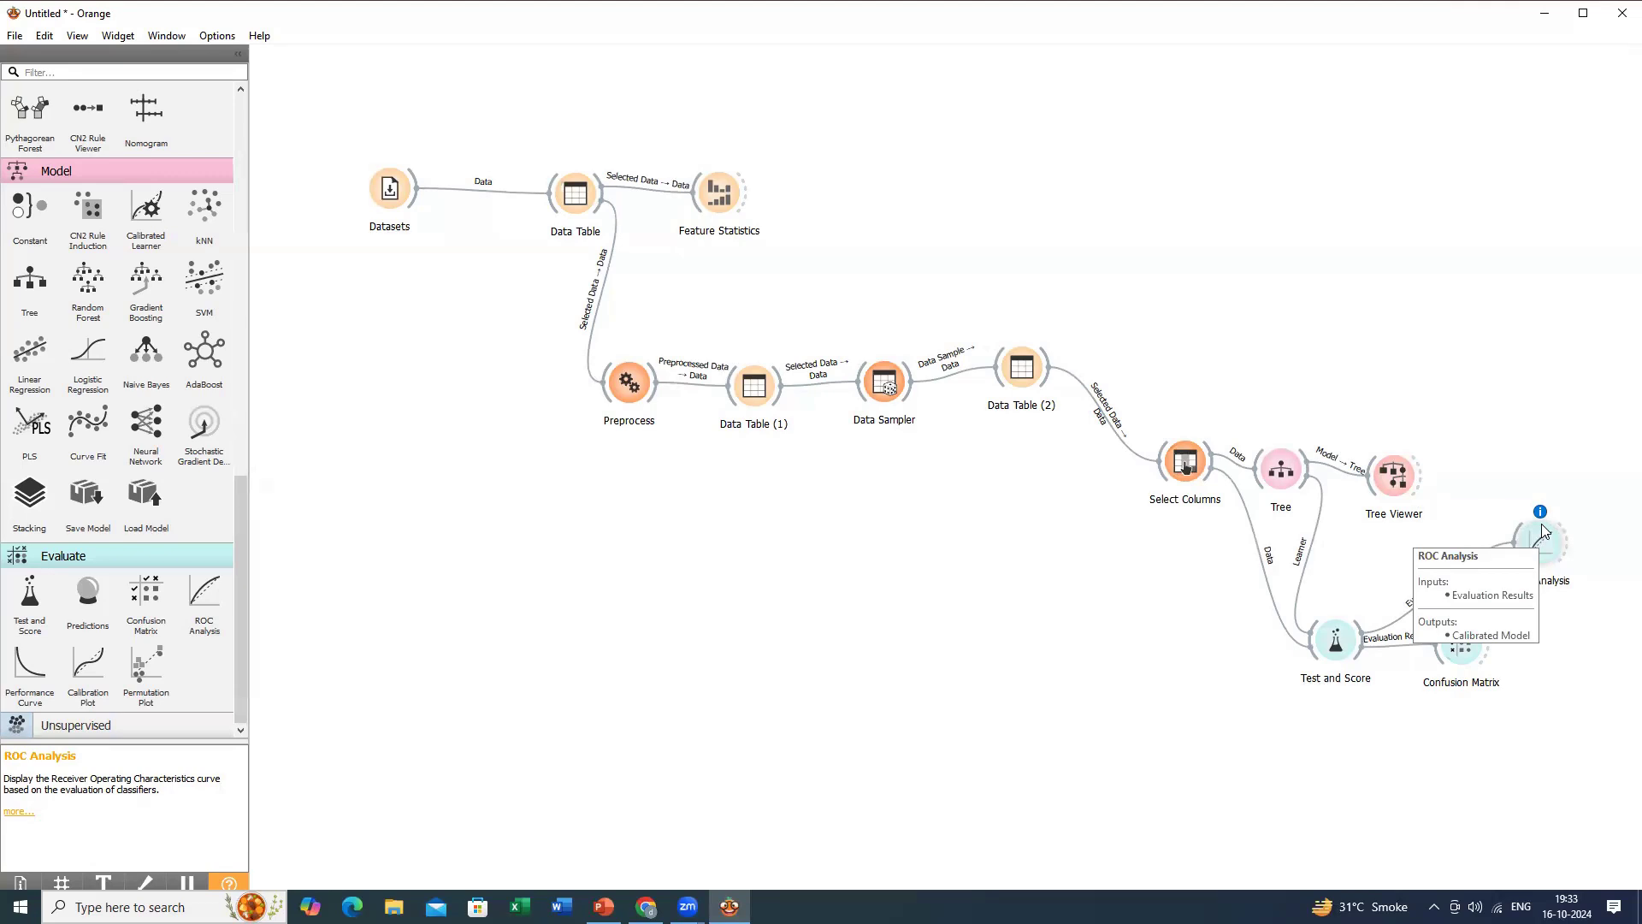
pyautogui.click(1545, 534)
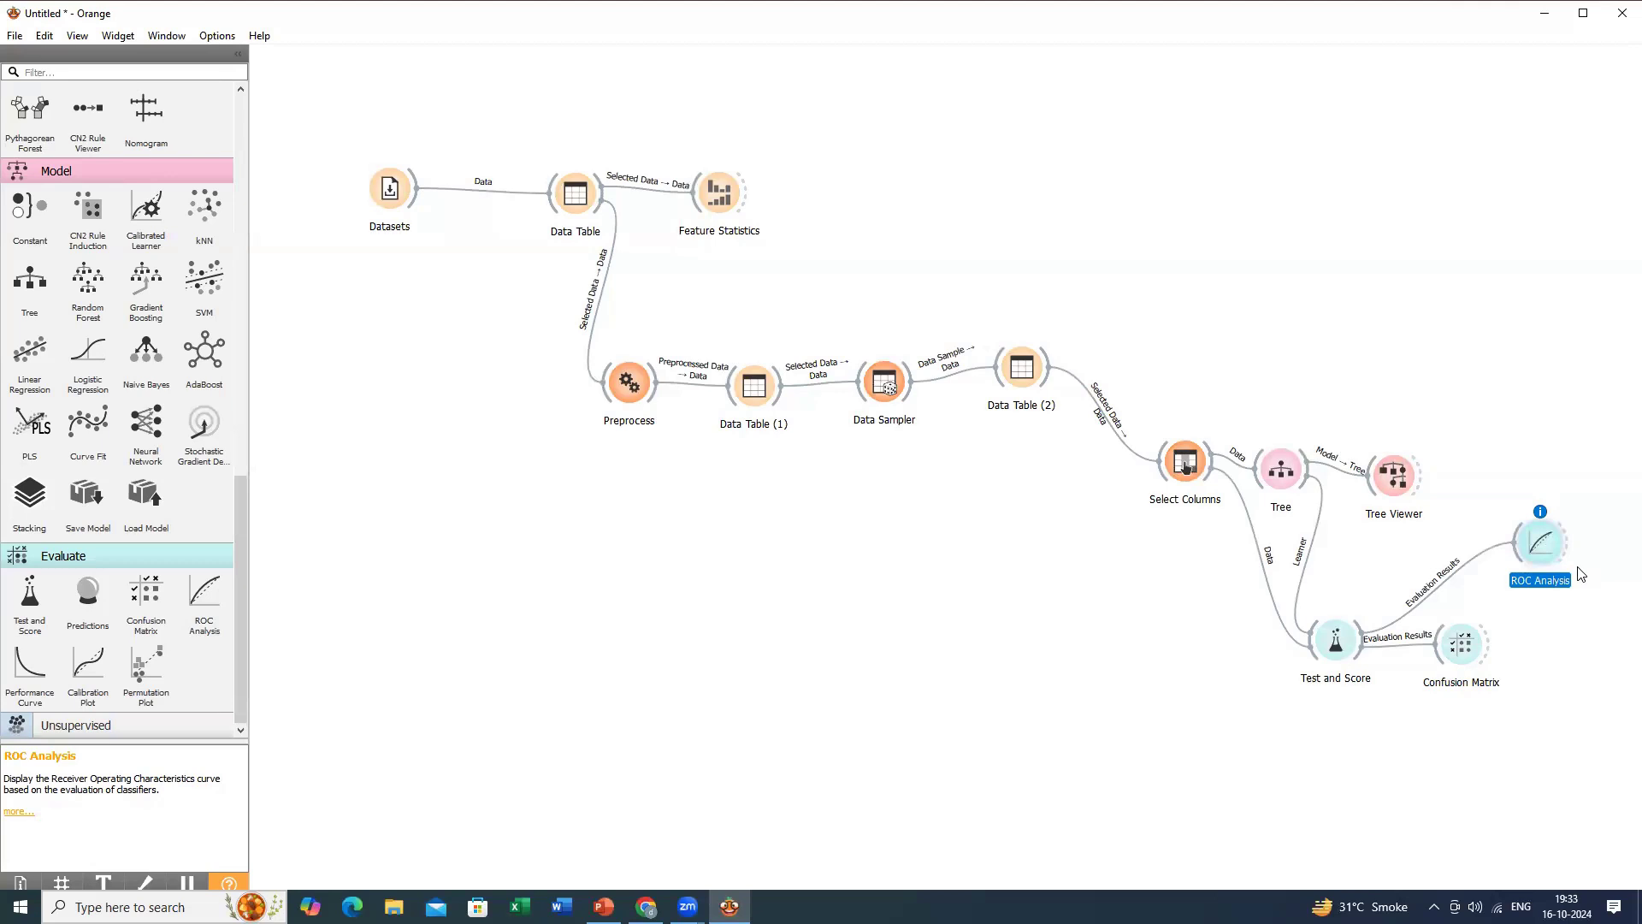
pyautogui.press('Delete')
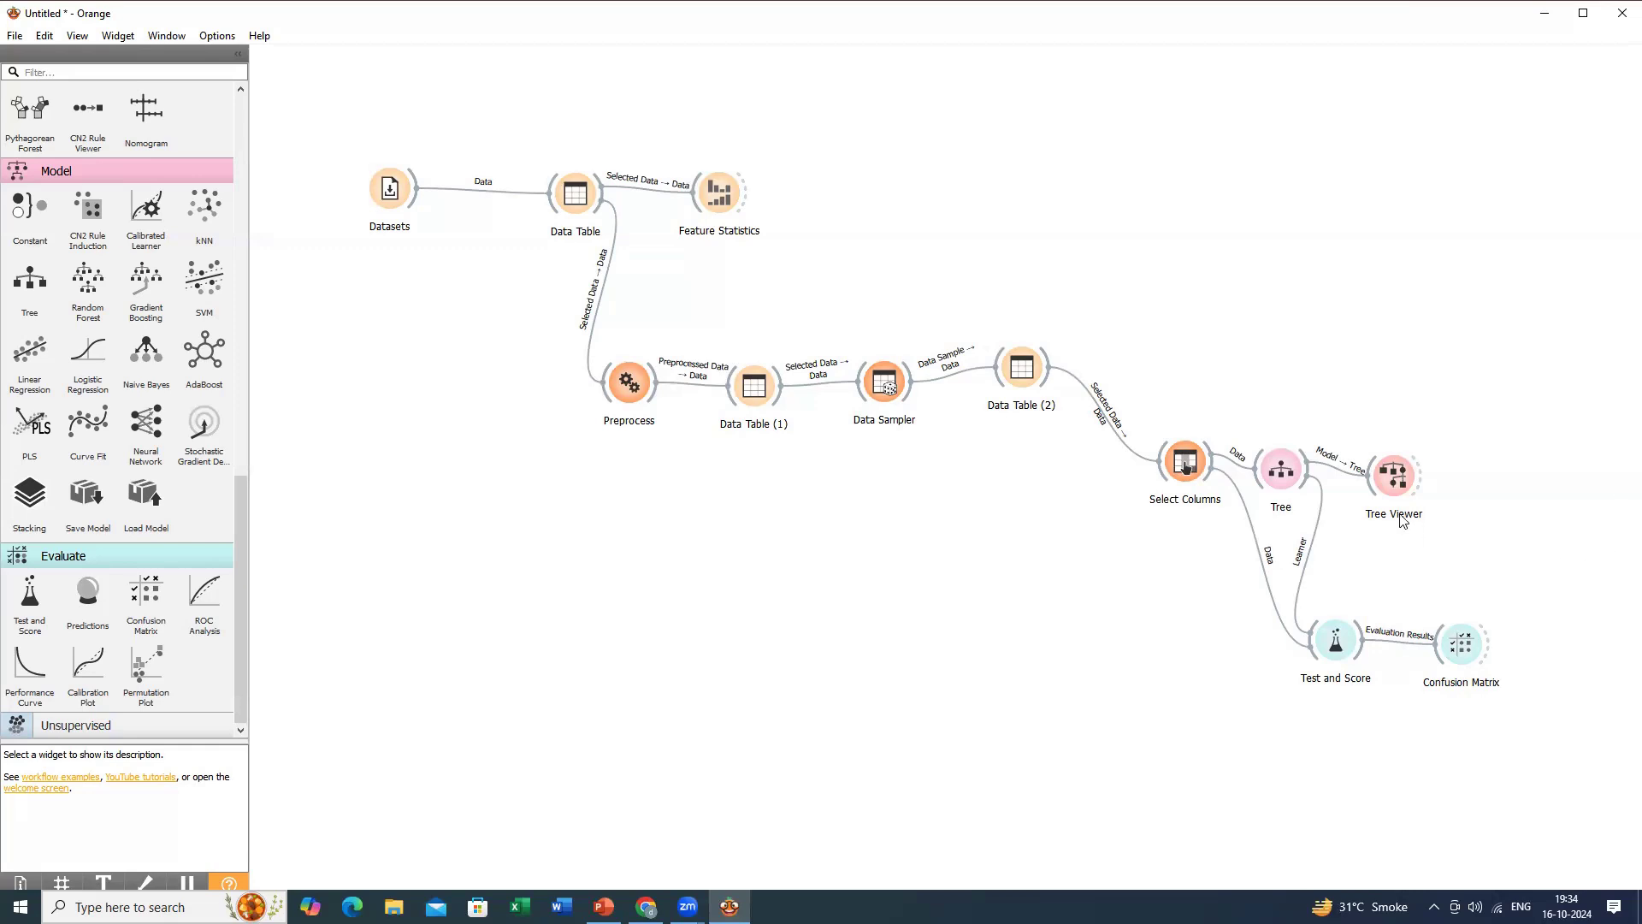
# Check the sampling type and fixed proportion in the Data Sampler settings, and close them.
pyautogui.doubleClick(876, 399)
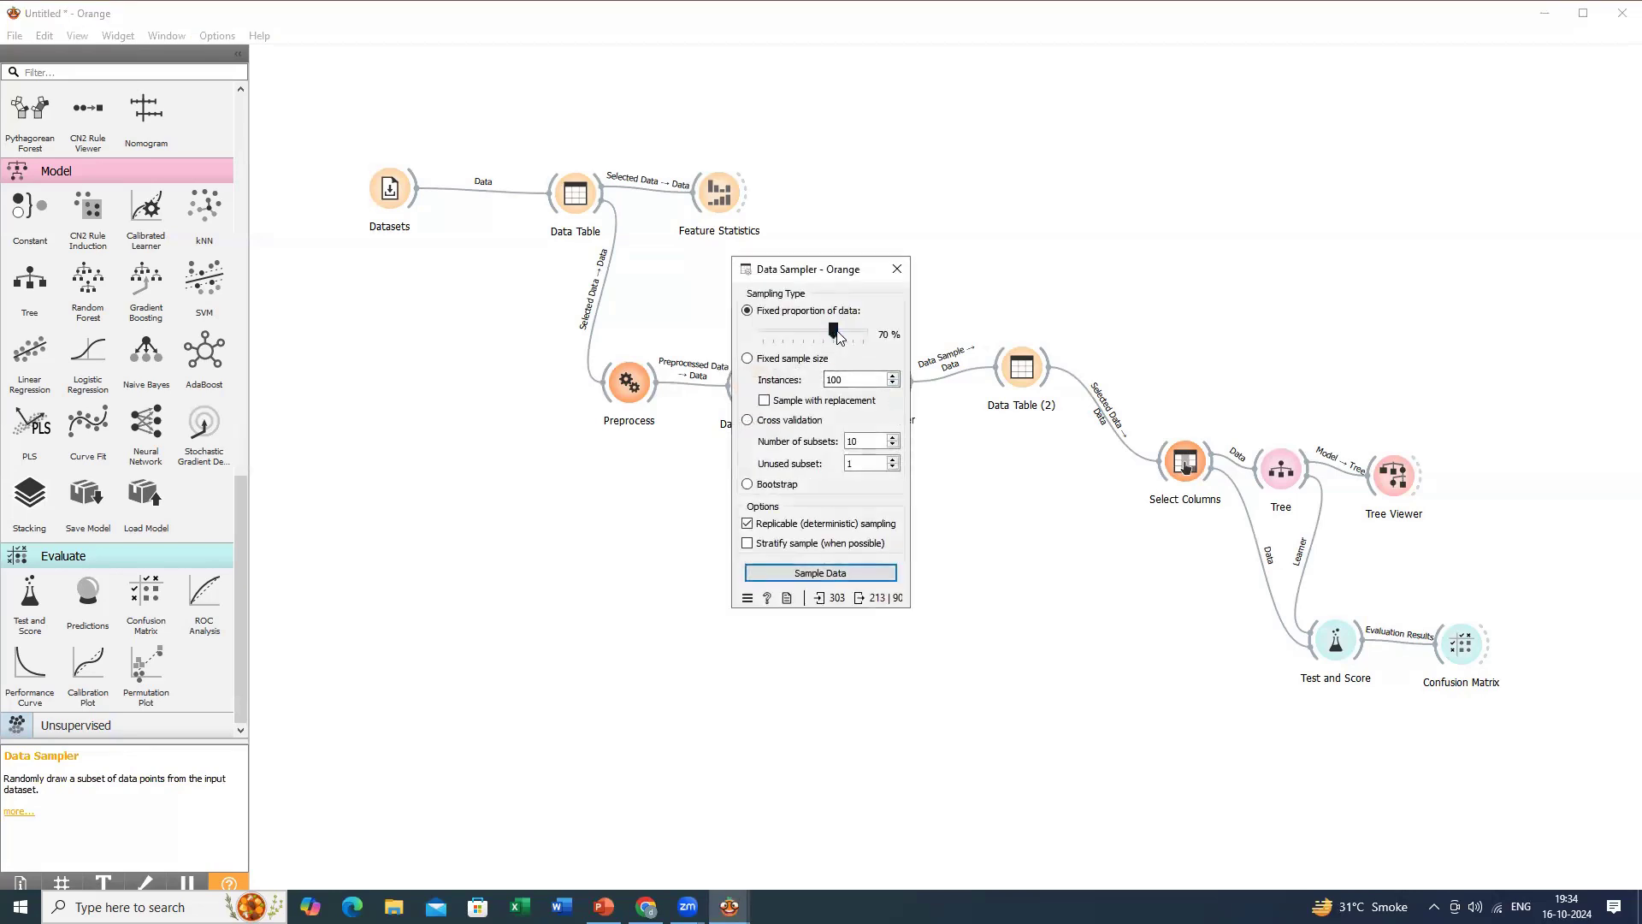
pyautogui.click(897, 272)
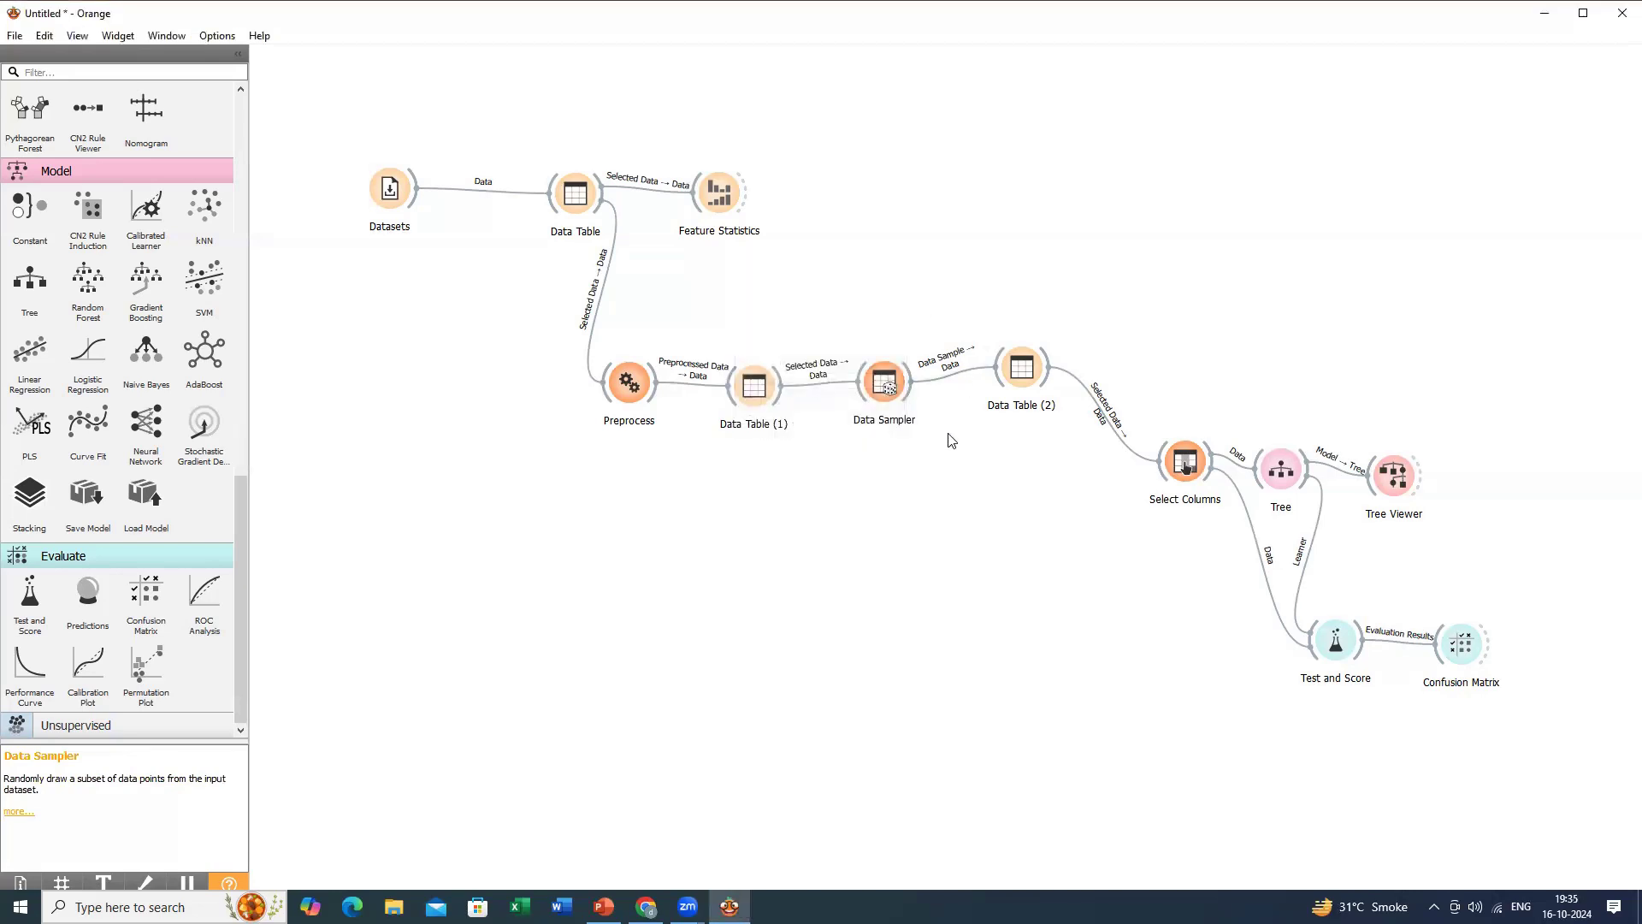
# Add another Data Table widget below Data Table (2) and link the Data Sampler's data sample to it.
pyautogui.scroll(15, 146, 344)
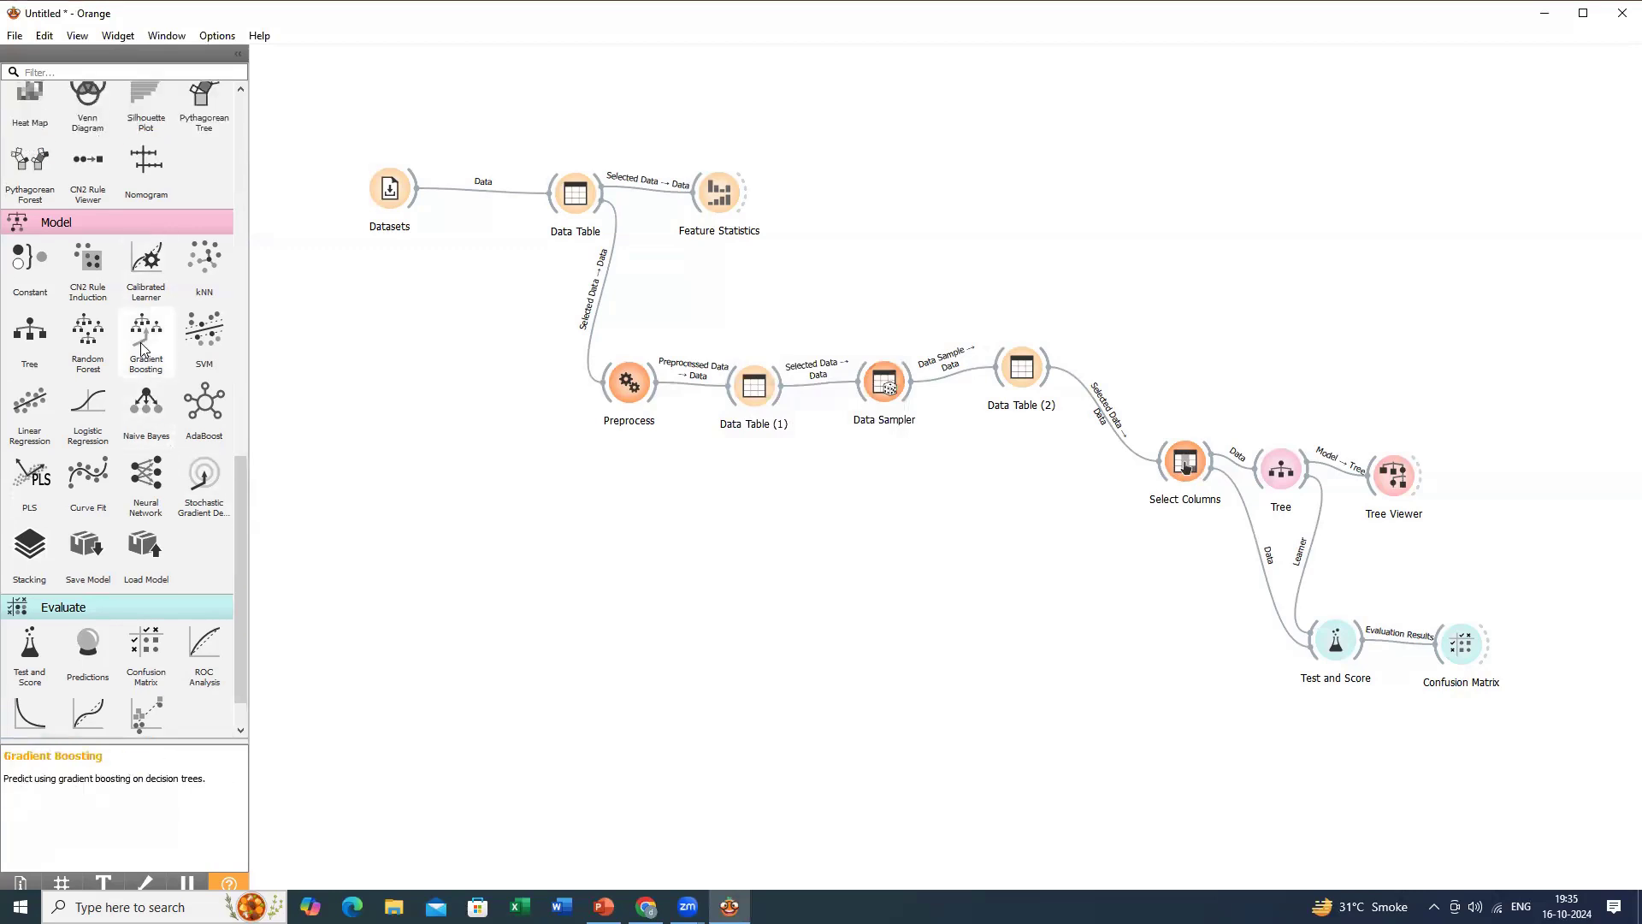
pyautogui.scroll(5, 142, 349)
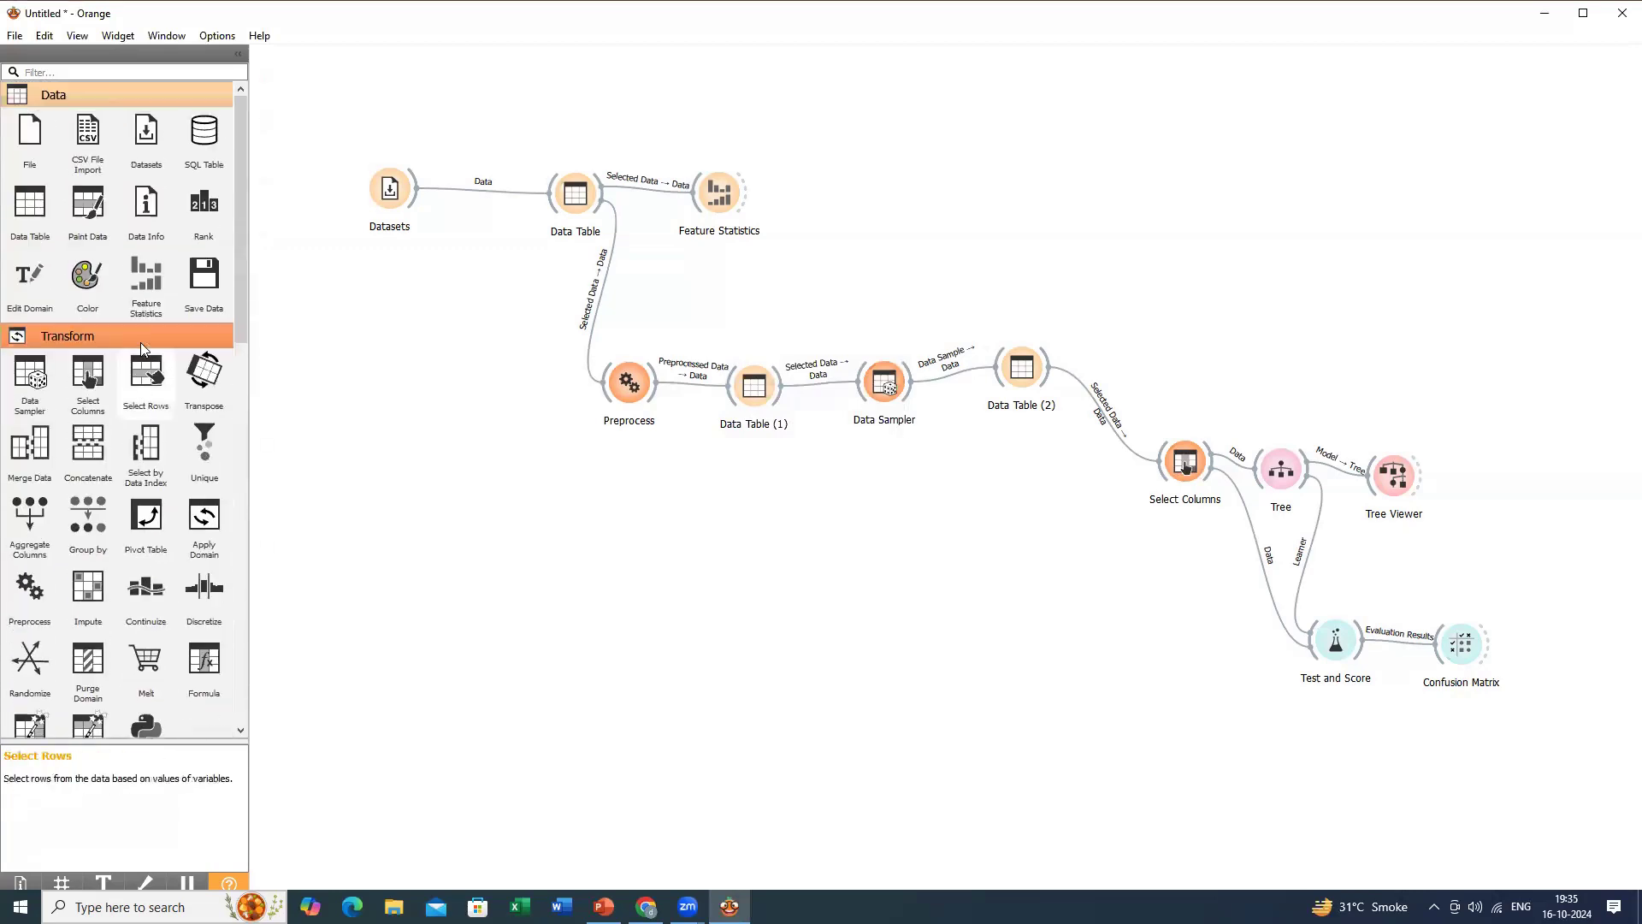
pyautogui.moveTo(48, 224); pyautogui.dragTo(999, 477)
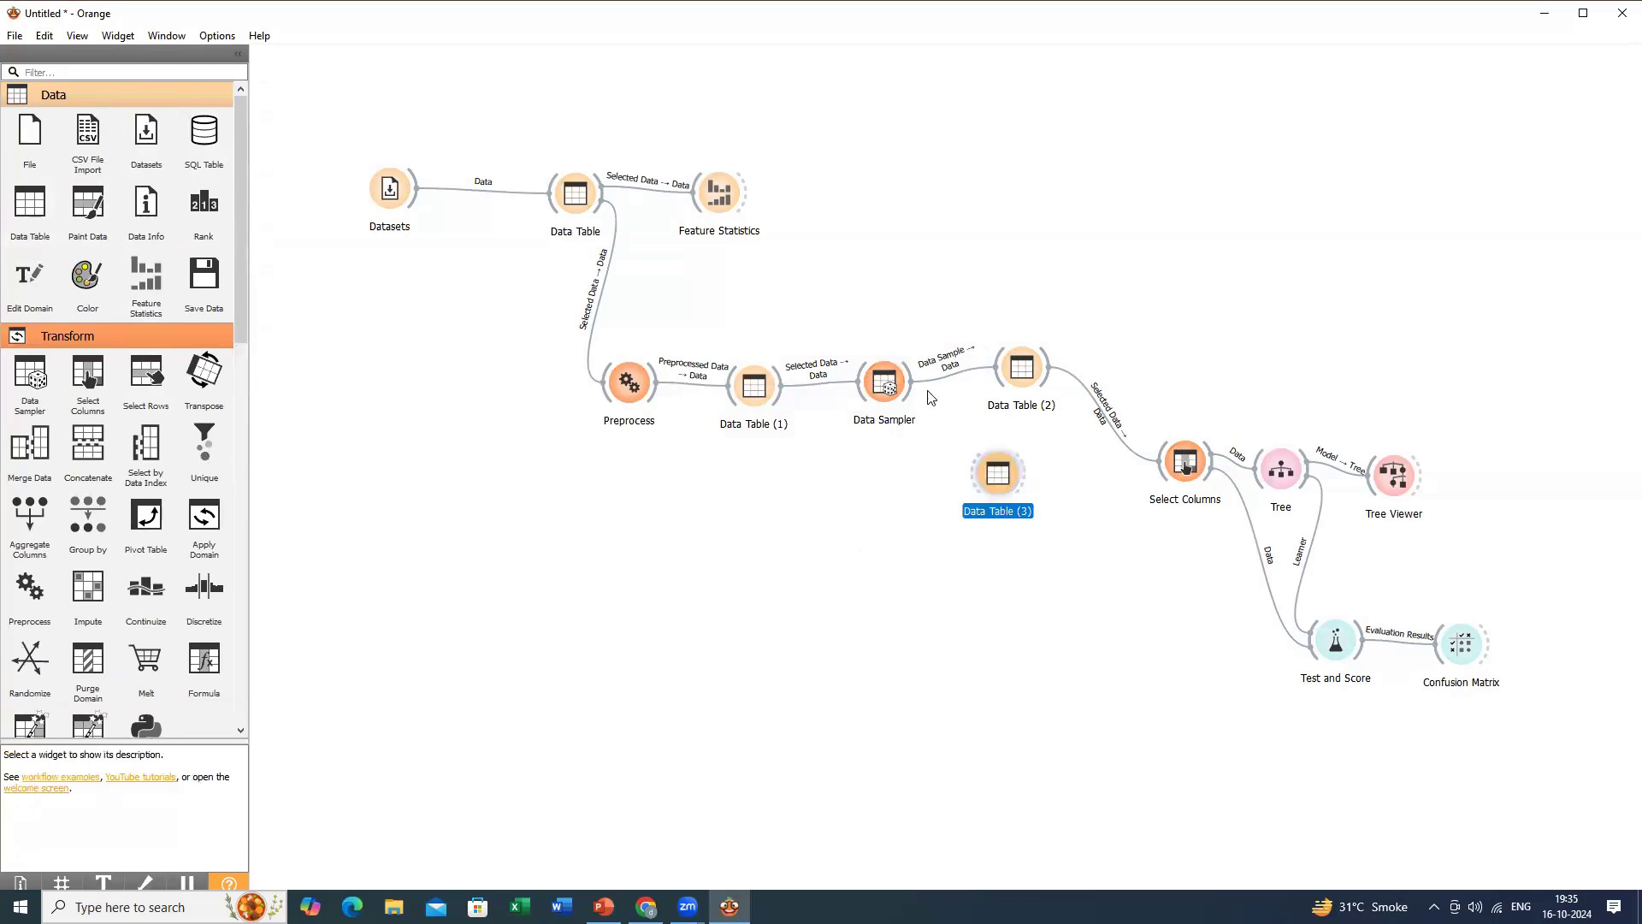
pyautogui.moveTo(911, 388); pyautogui.dragTo(990, 531)
# Inspect the instances in the newly added Data Table, close it, and select the Data Sampler.
pyautogui.click(1010, 488)
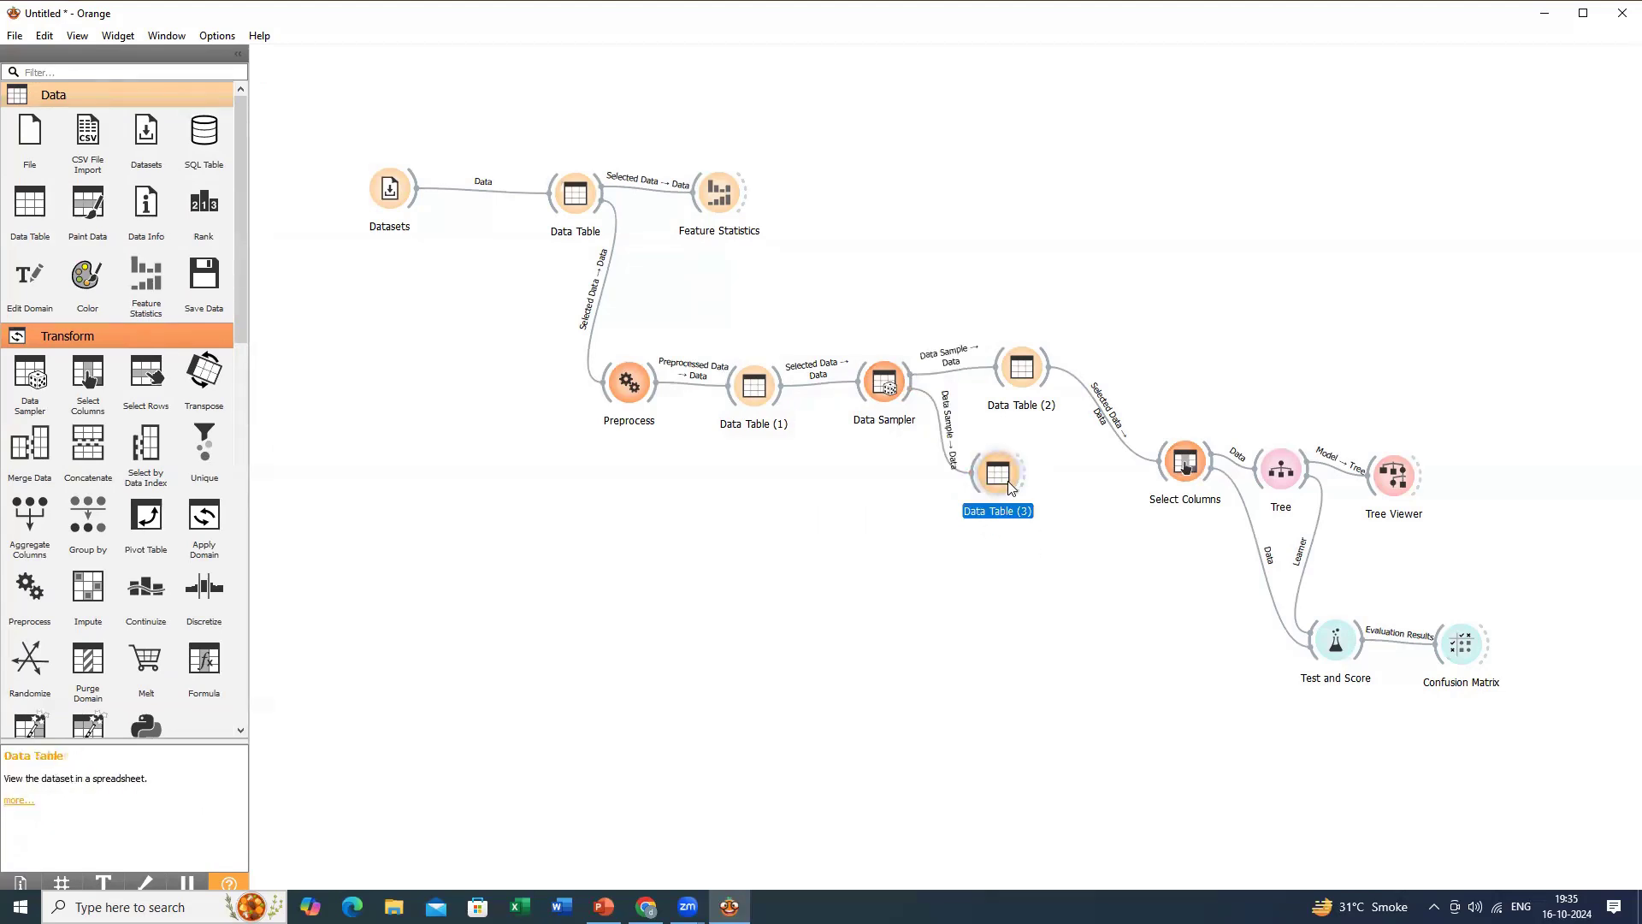
pyautogui.doubleClick(1010, 487)
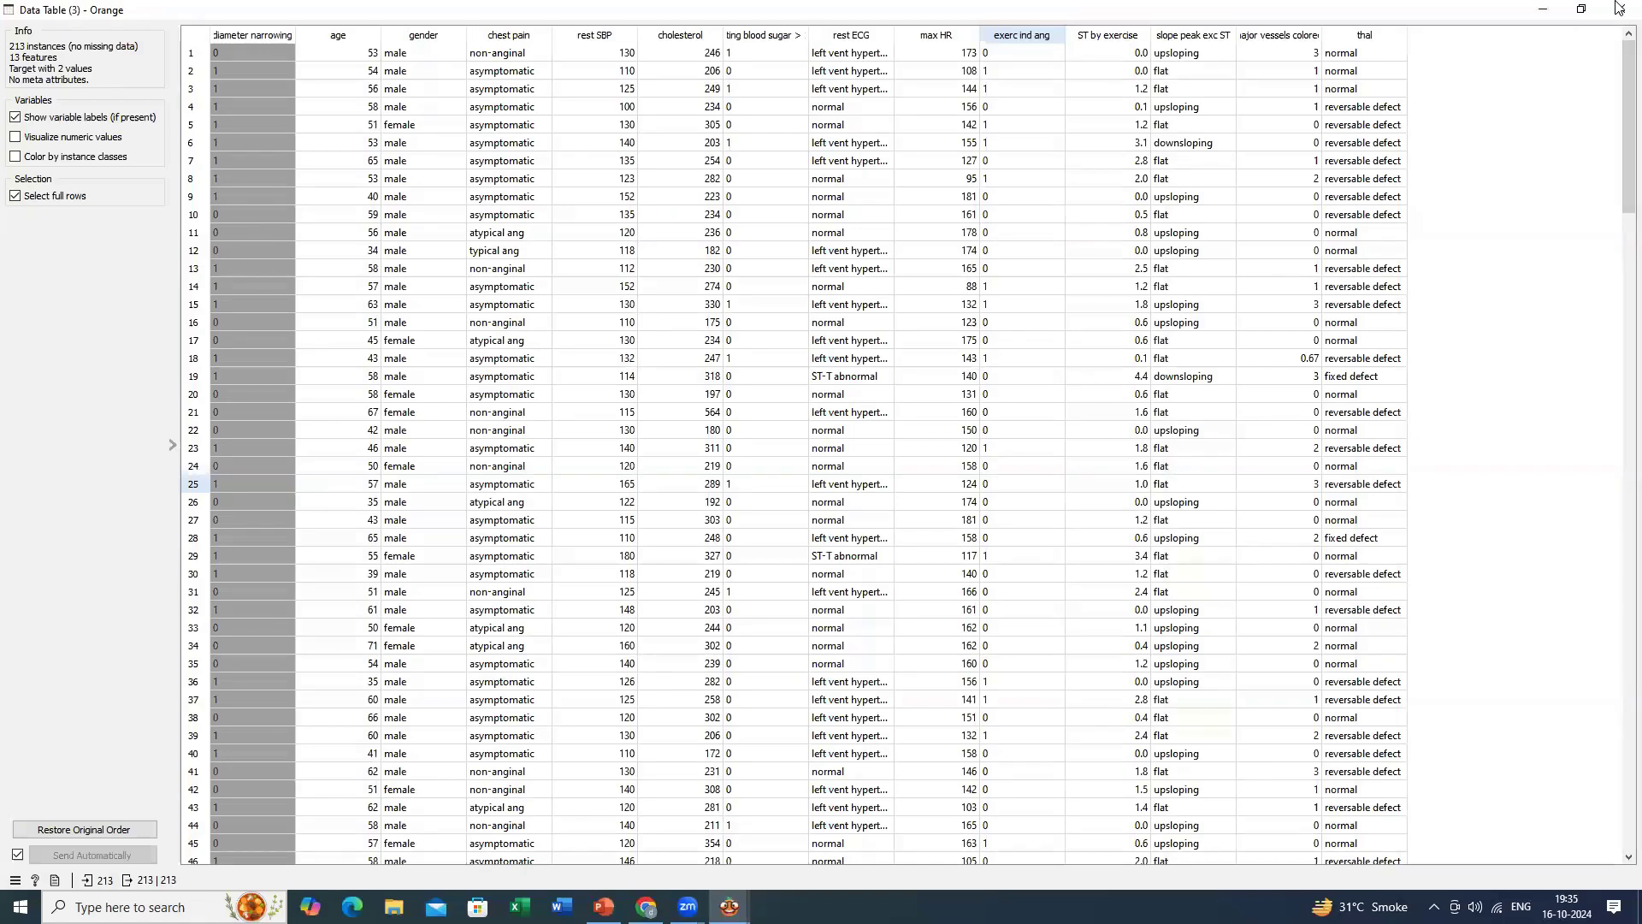
pyautogui.click(1620, 9)
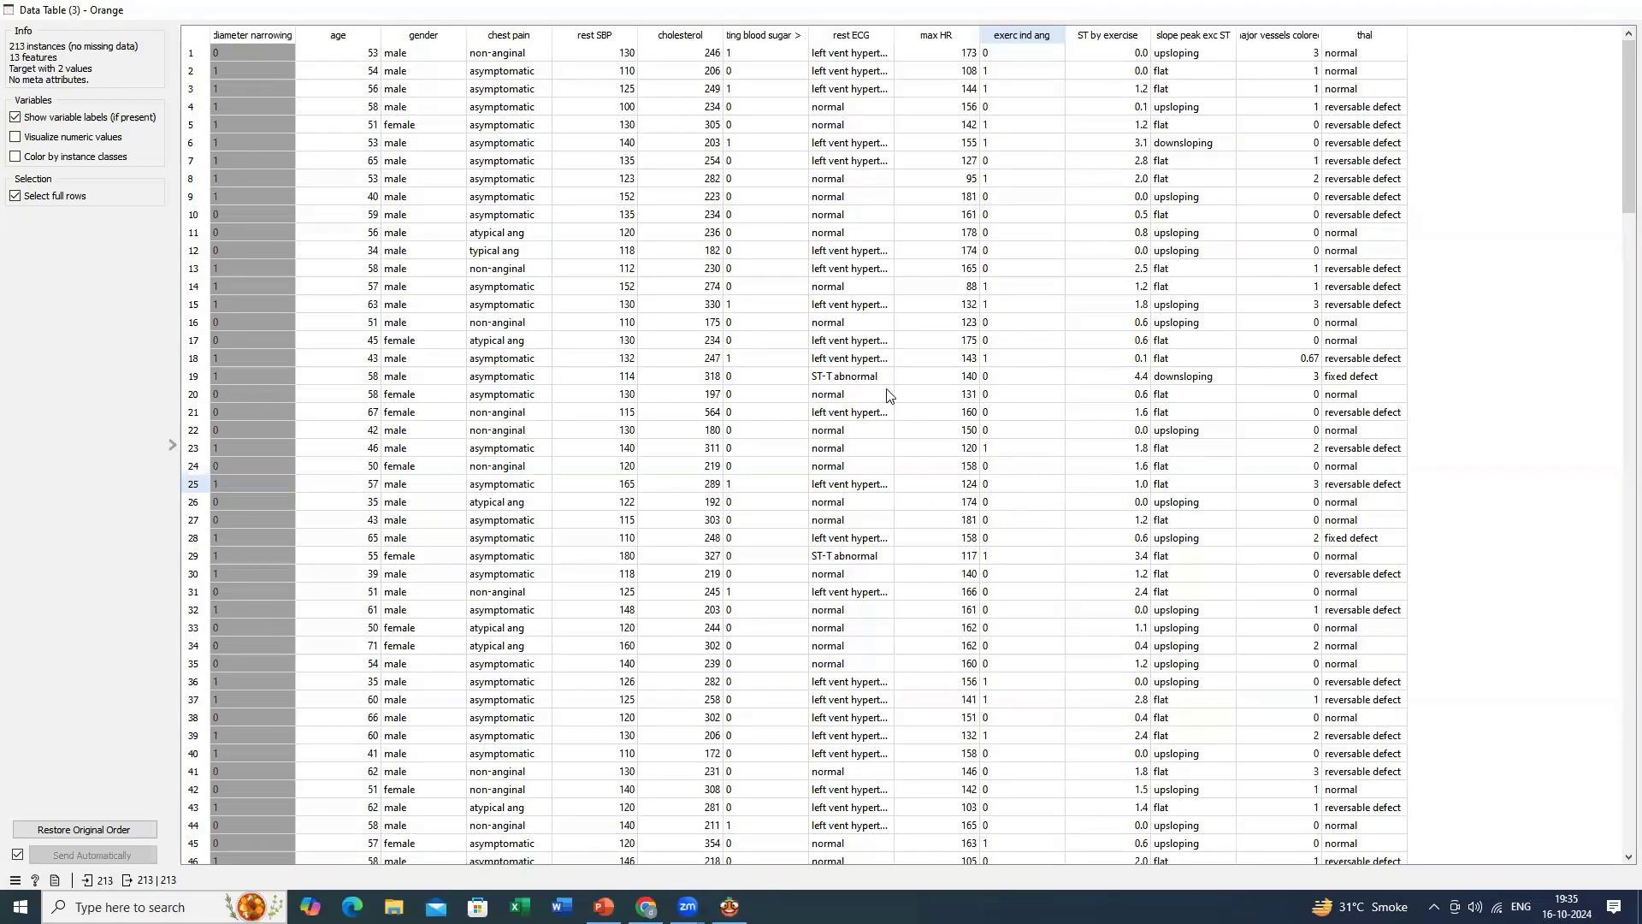
pyautogui.click(890, 392)
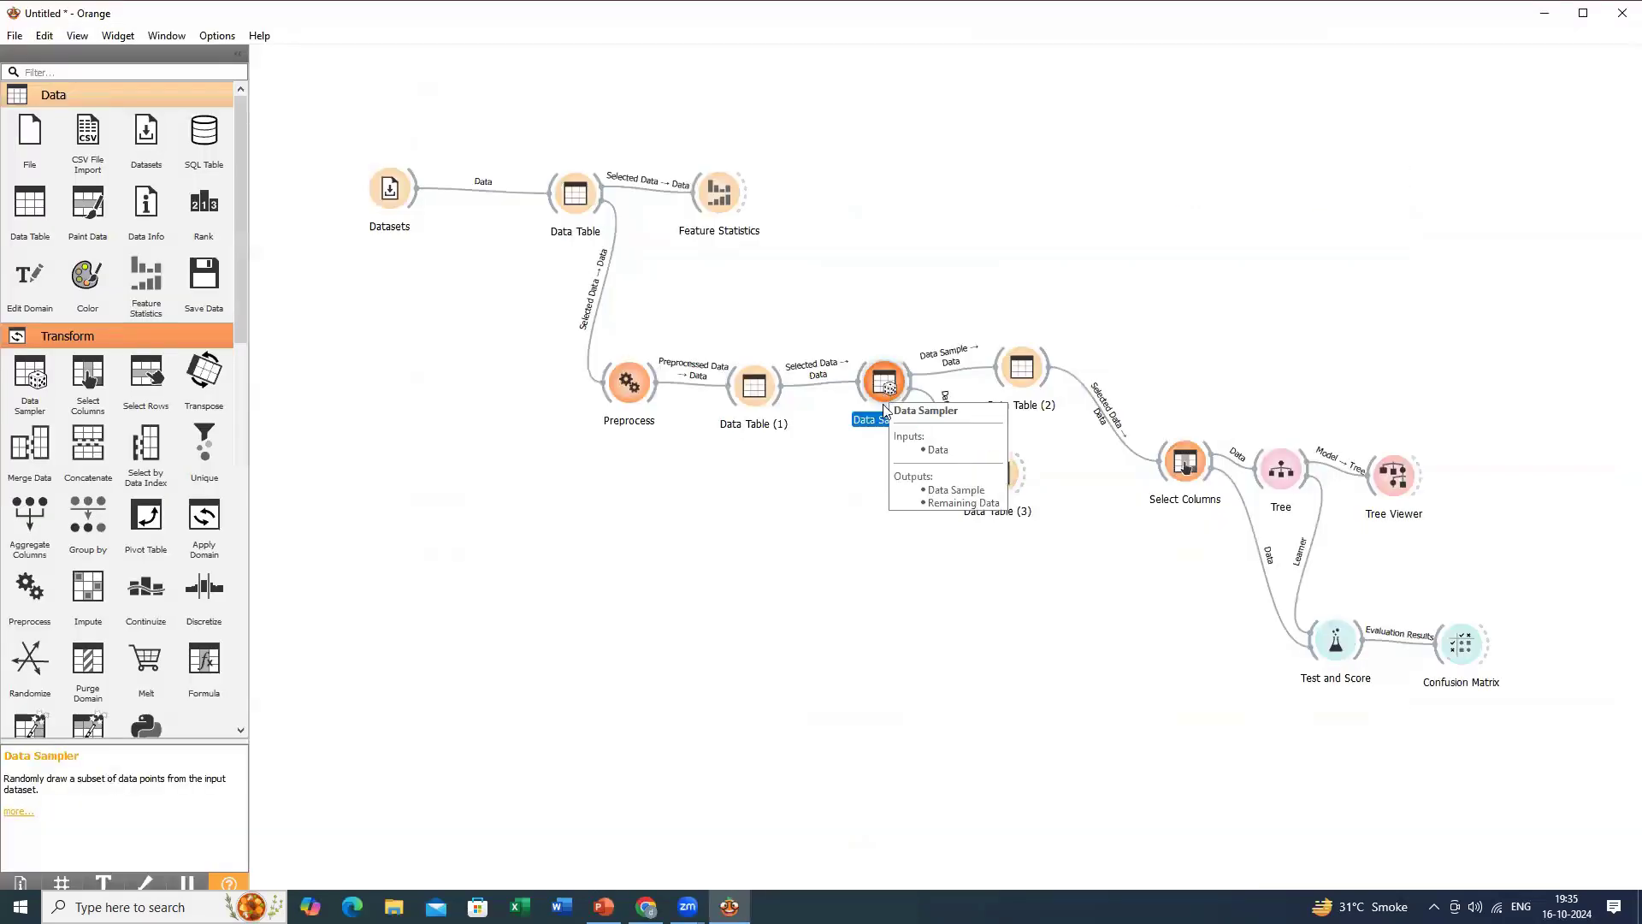
# Add a second Data Sampler below the first and link the selected data of Data Table (1) to it.
pyautogui.click(854, 510)
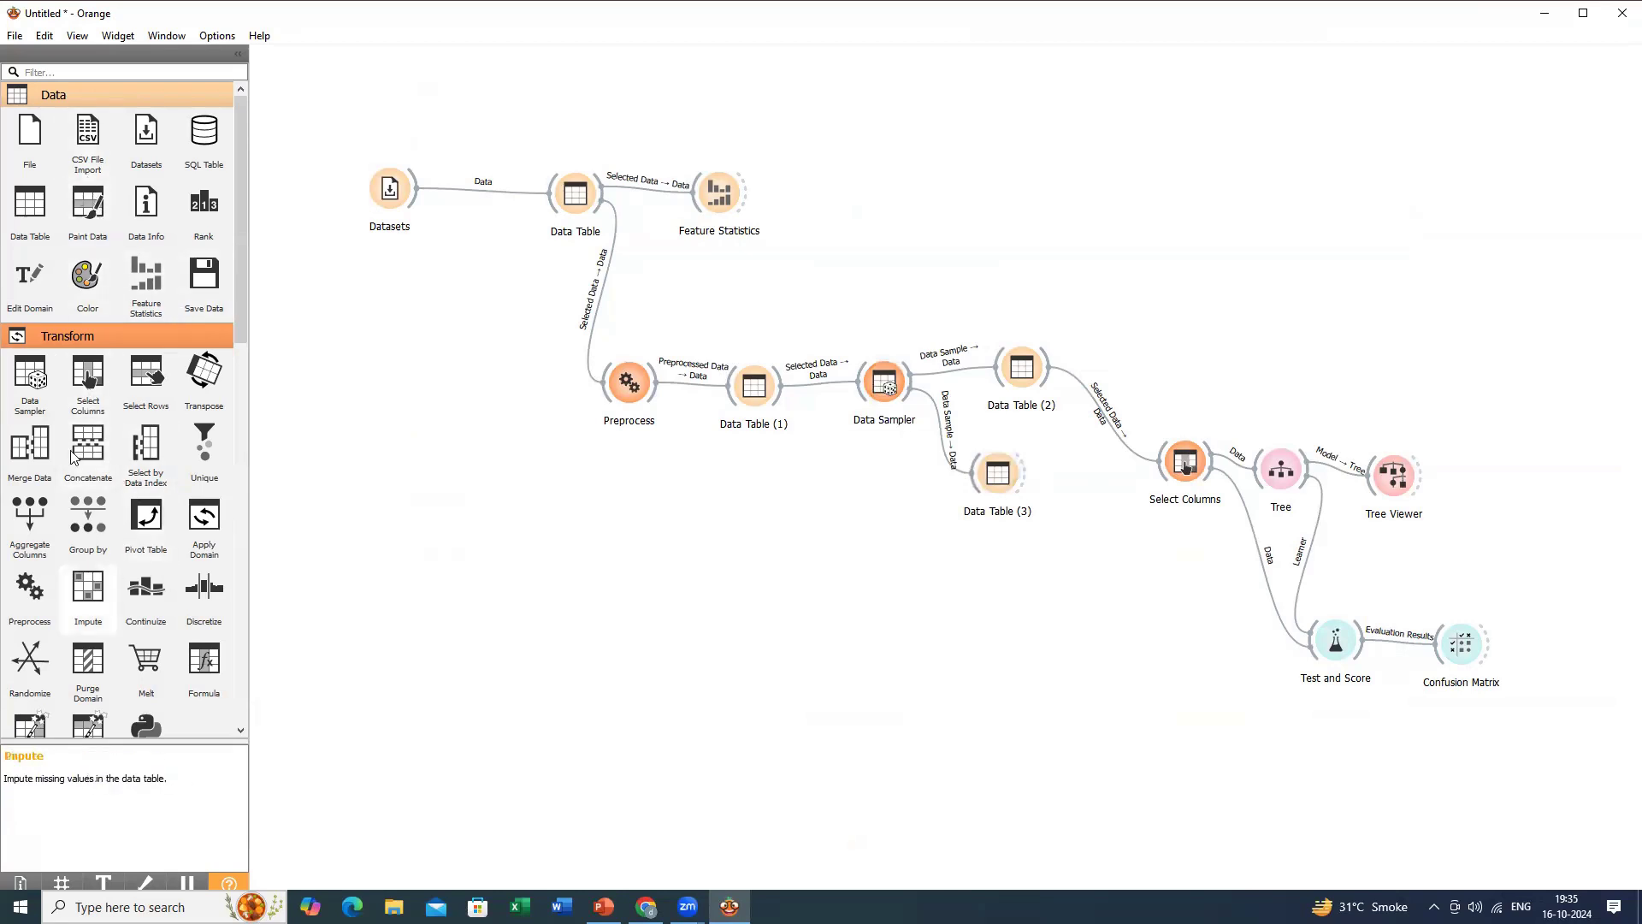
pyautogui.moveTo(30, 376); pyautogui.dragTo(851, 446)
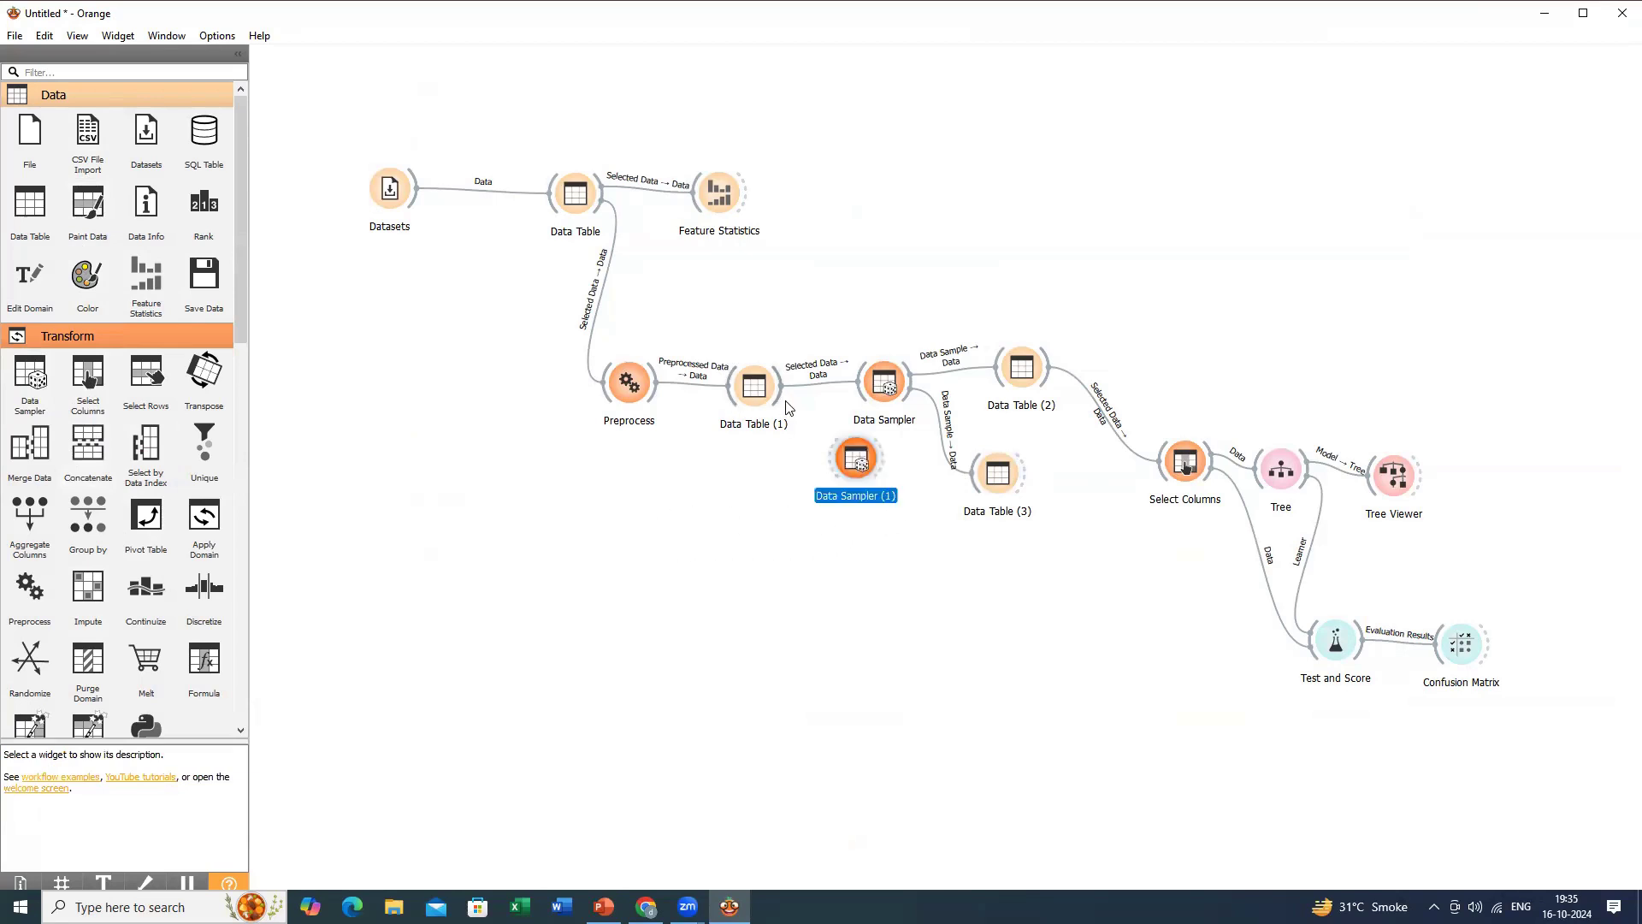
pyautogui.moveTo(785, 398); pyautogui.dragTo(840, 472)
# Replace the first Data Sampler's link to Data Table (3) with one from Data Sampler (1), and move Data Sampler (1) lower.
pyautogui.click(938, 411)
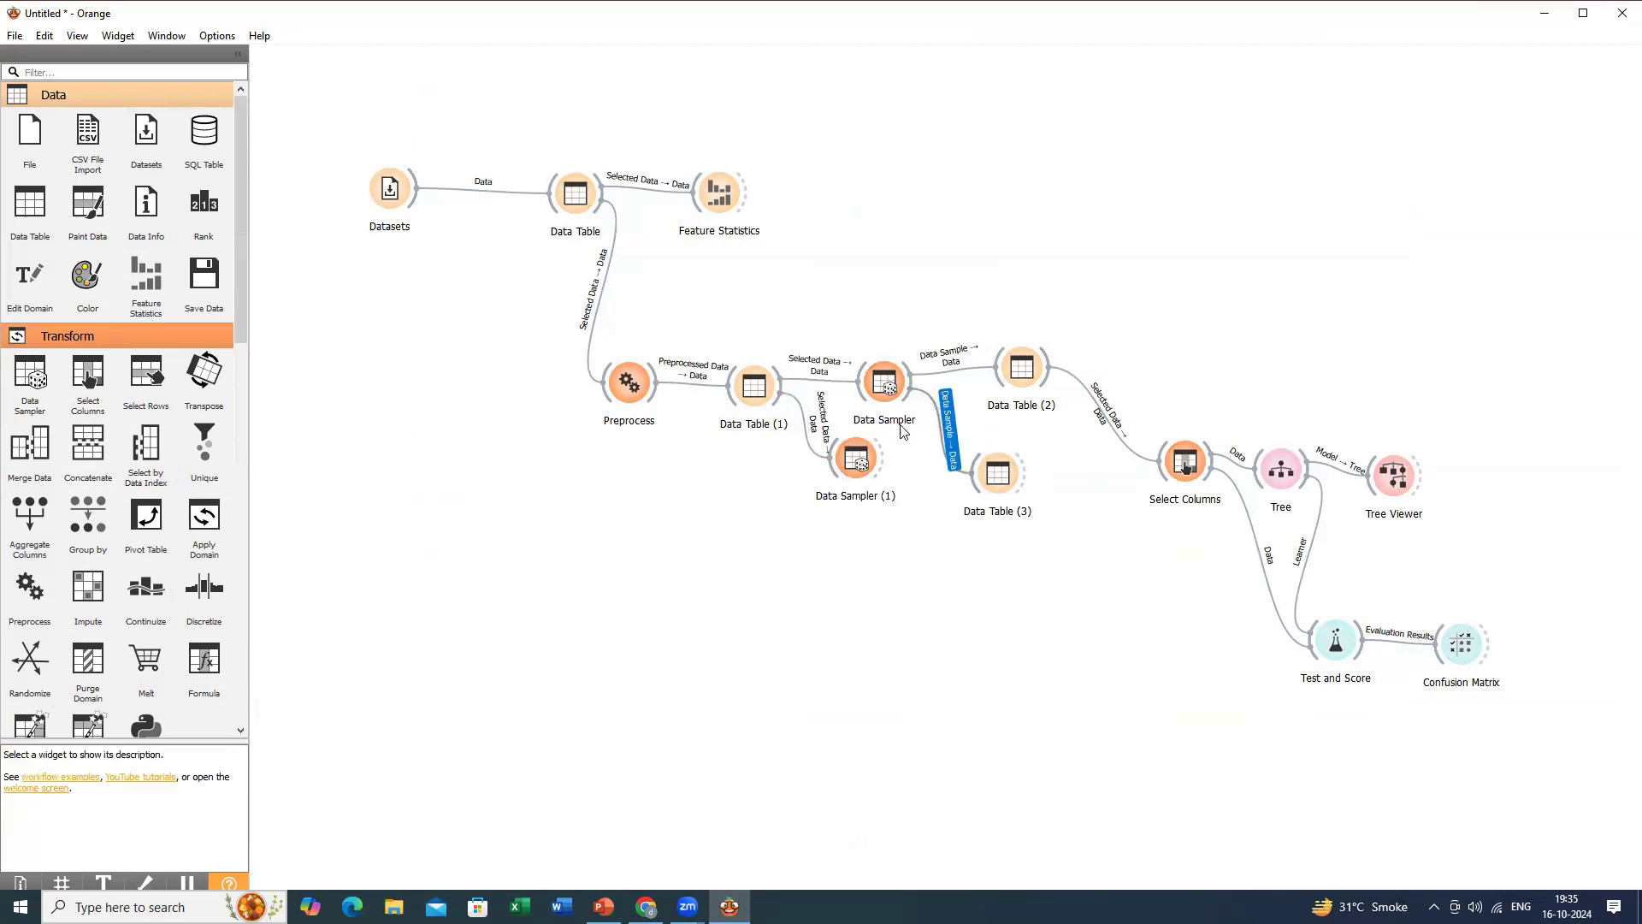
pyautogui.click(964, 478)
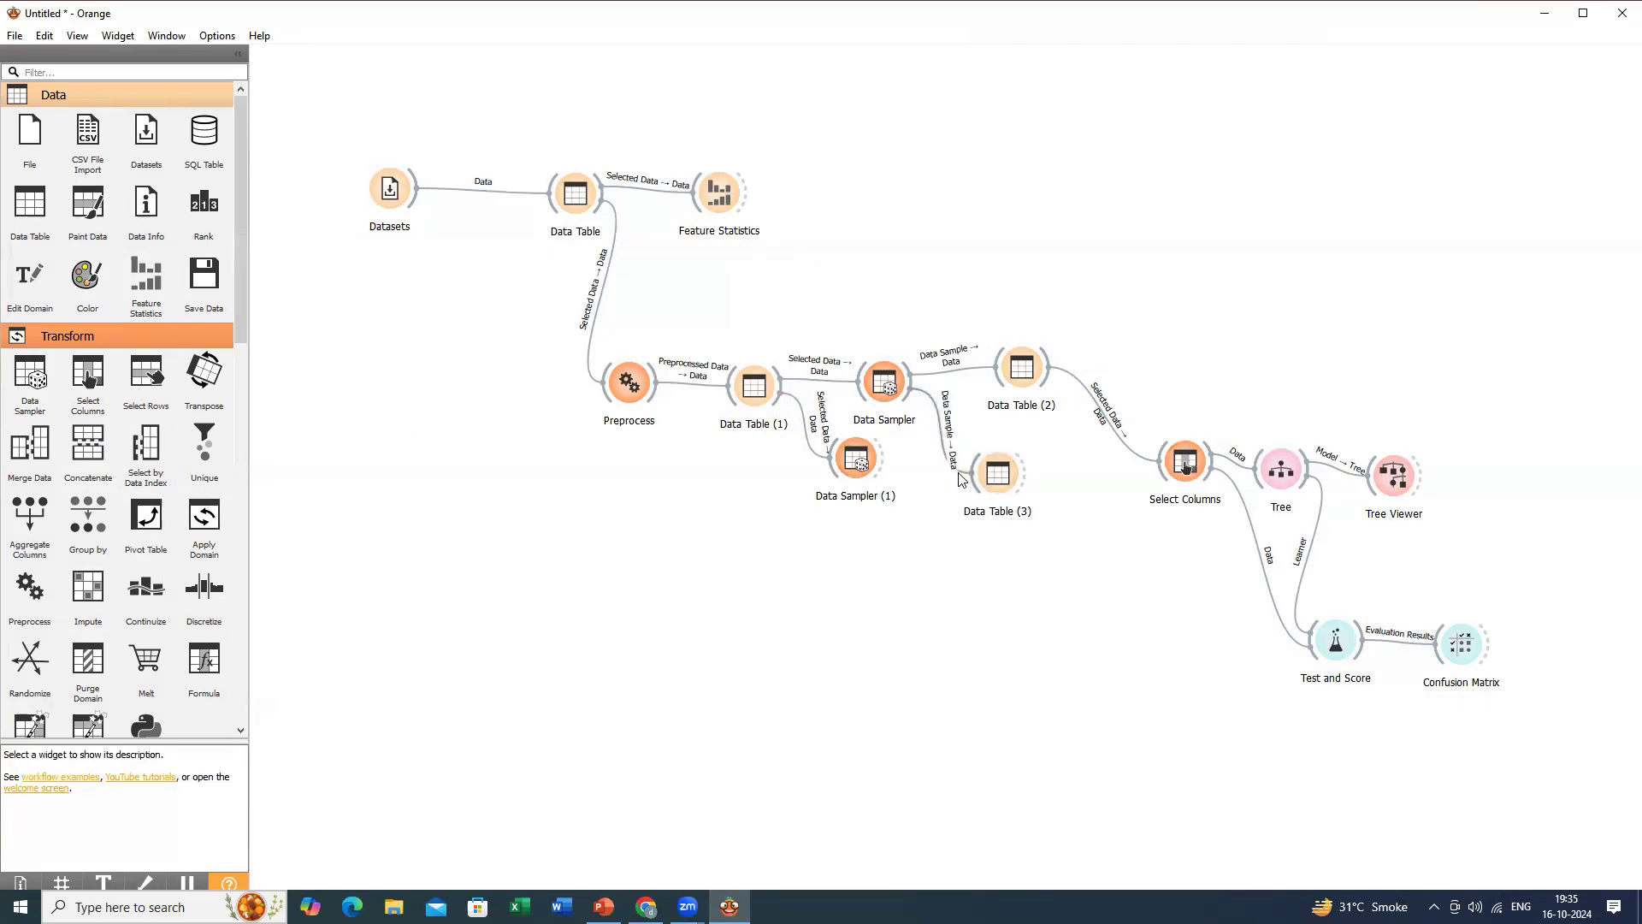
pyautogui.click(936, 417)
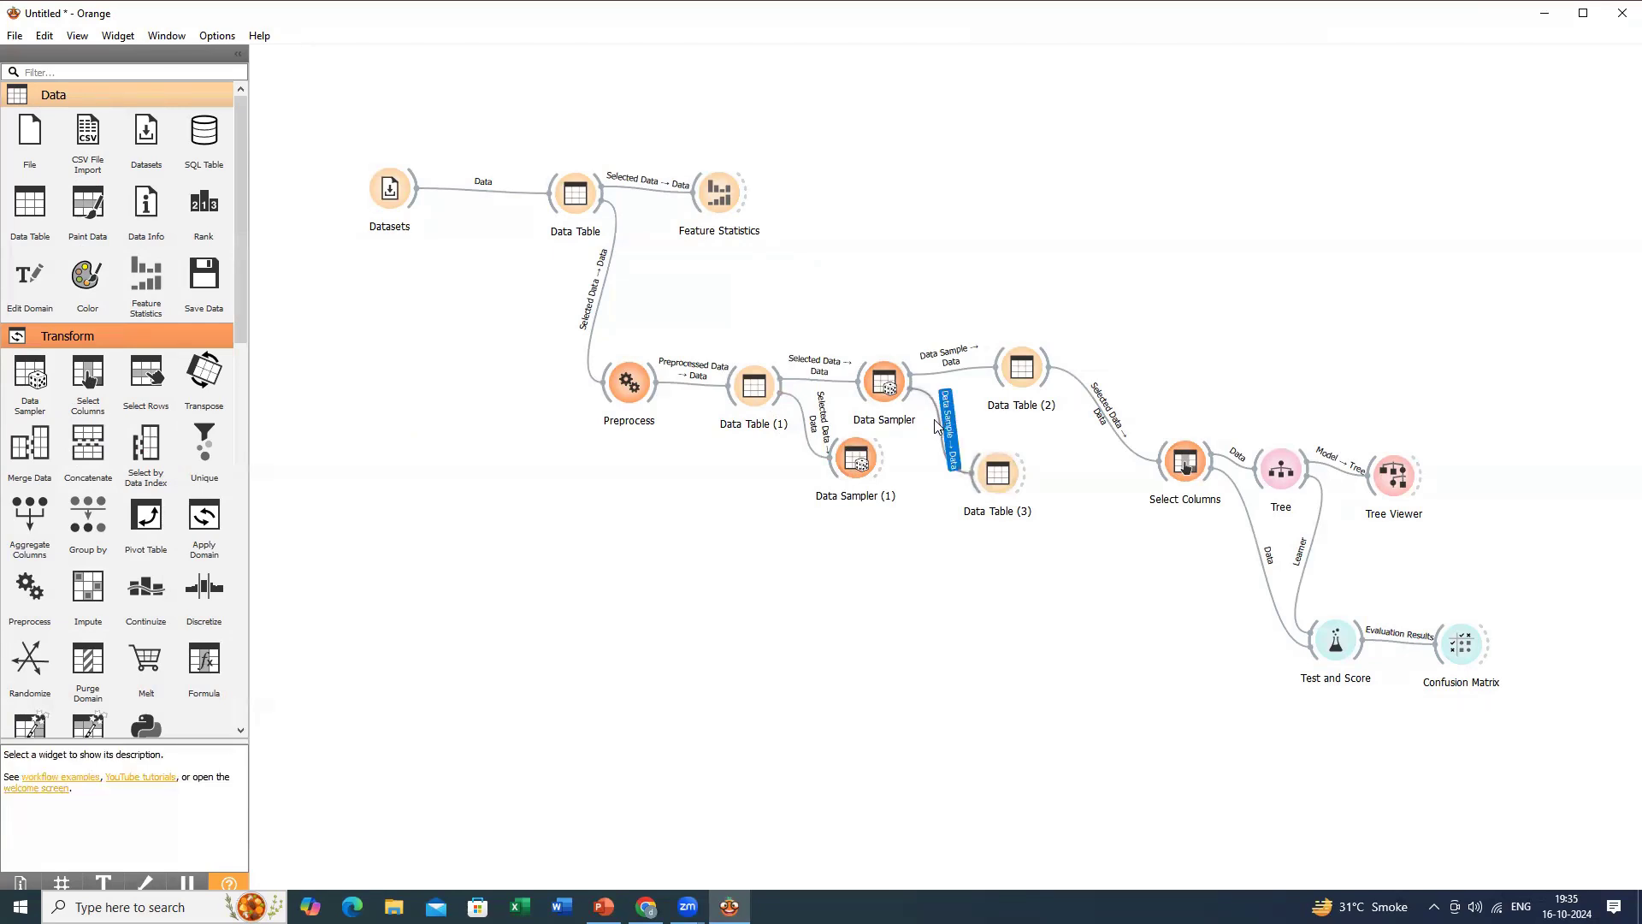
pyautogui.press('Delete')
pyautogui.moveTo(900, 466); pyautogui.dragTo(975, 478)
pyautogui.moveTo(865, 469); pyautogui.dragTo(867, 530)
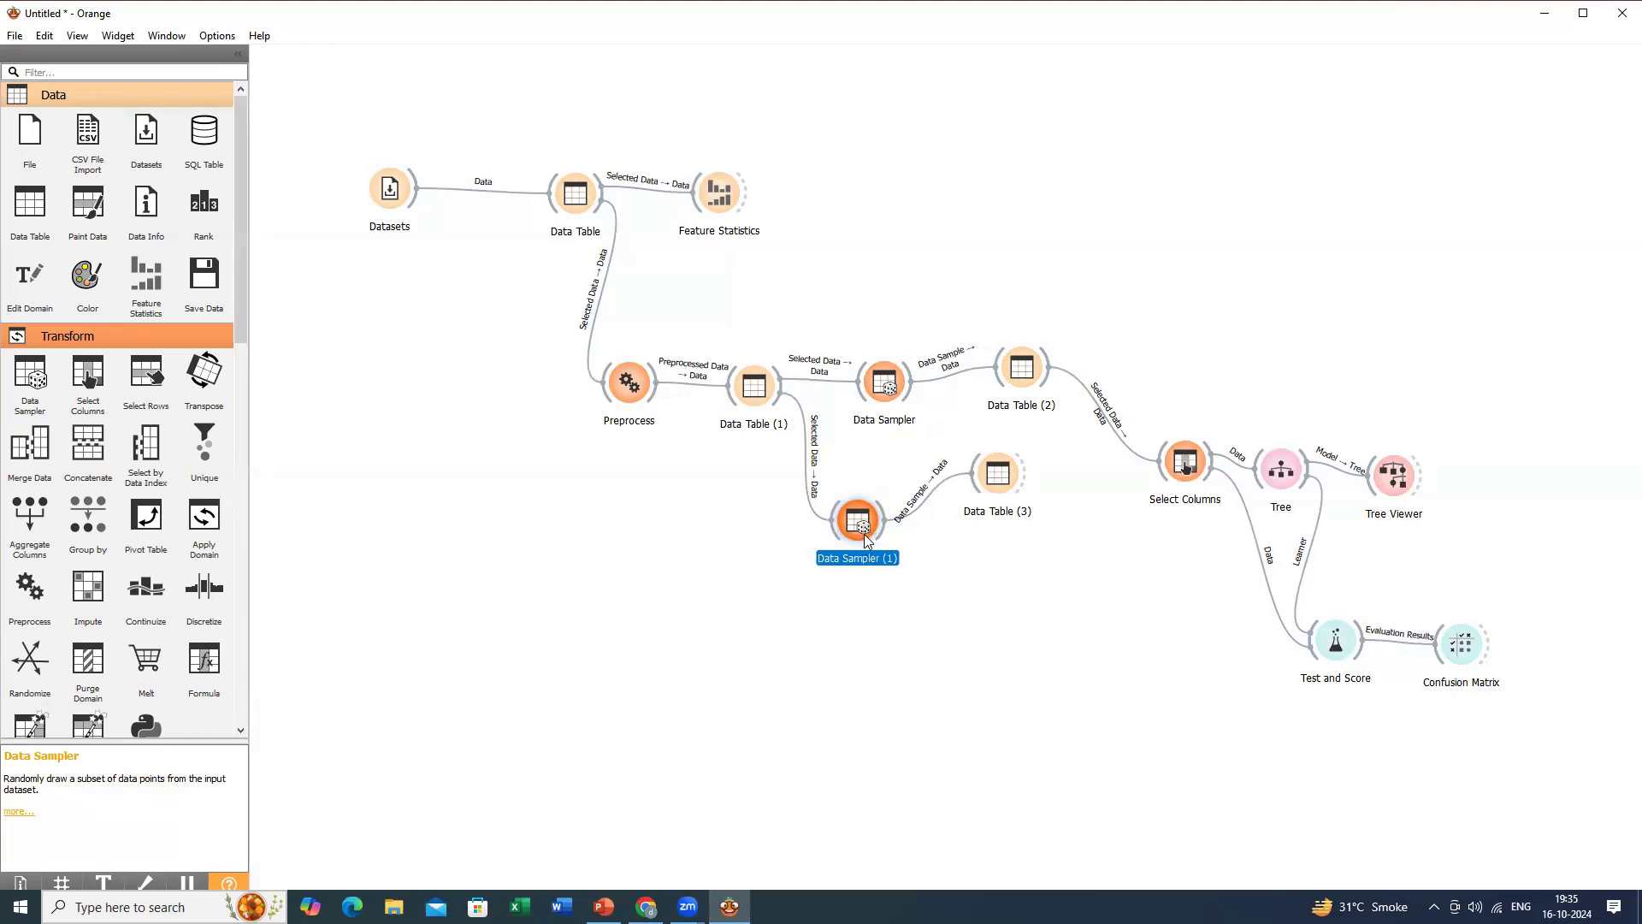
# Set Data Sampler (1) to a fixed proportion of 31 % of the data, sample the data, and close its settings.
pyautogui.doubleClick(866, 537)
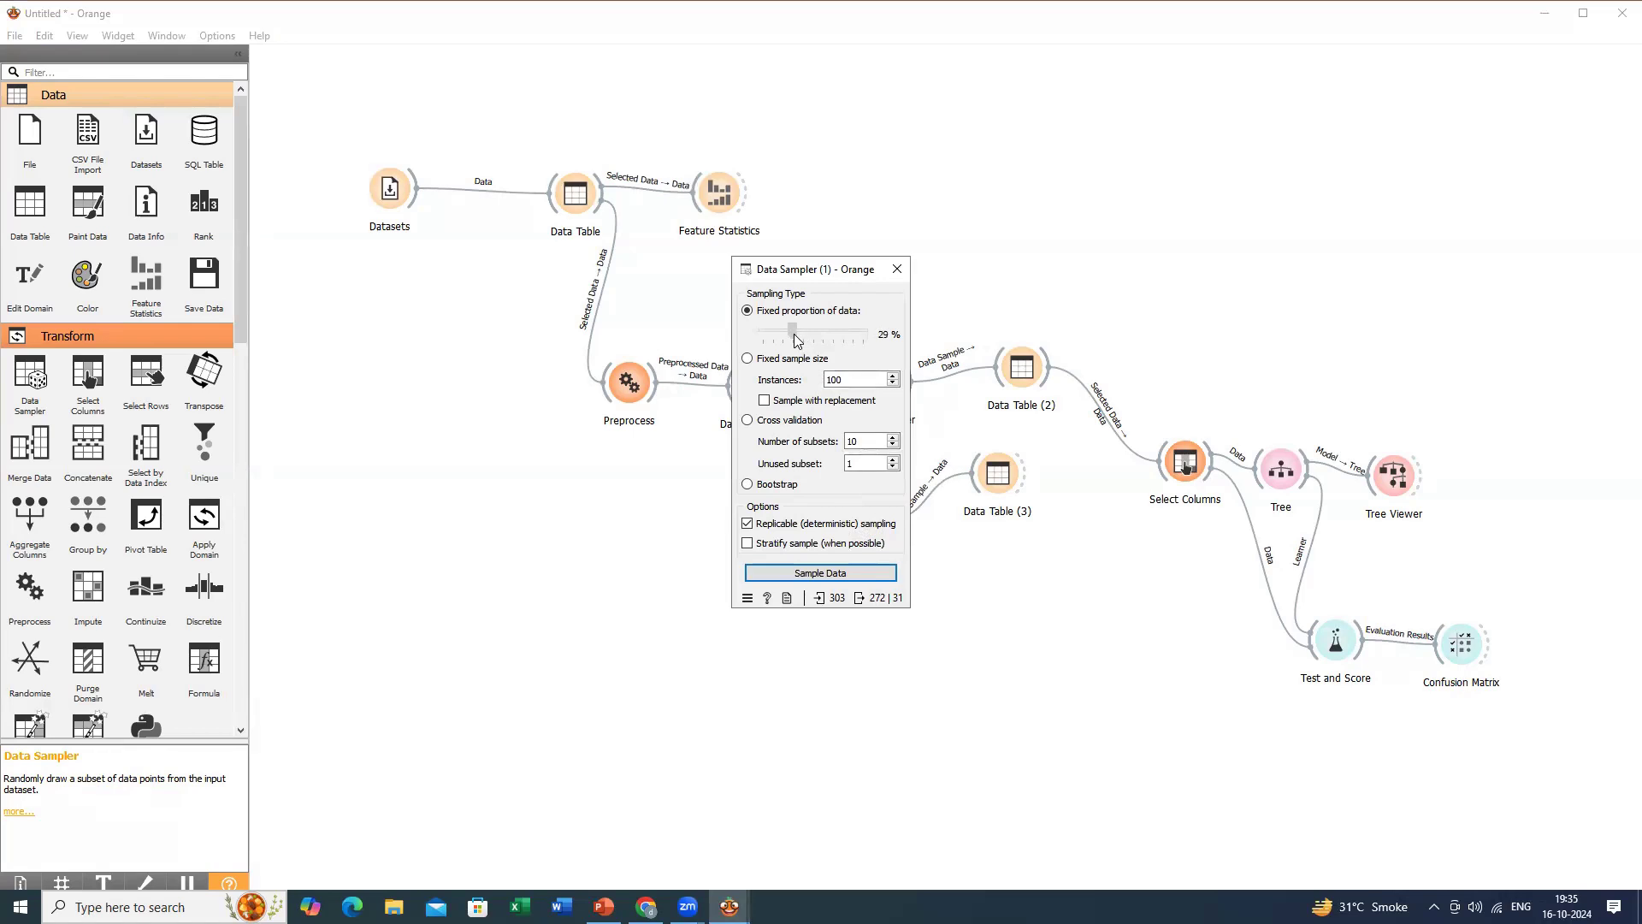
pyautogui.moveTo(795, 339); pyautogui.dragTo(799, 341)
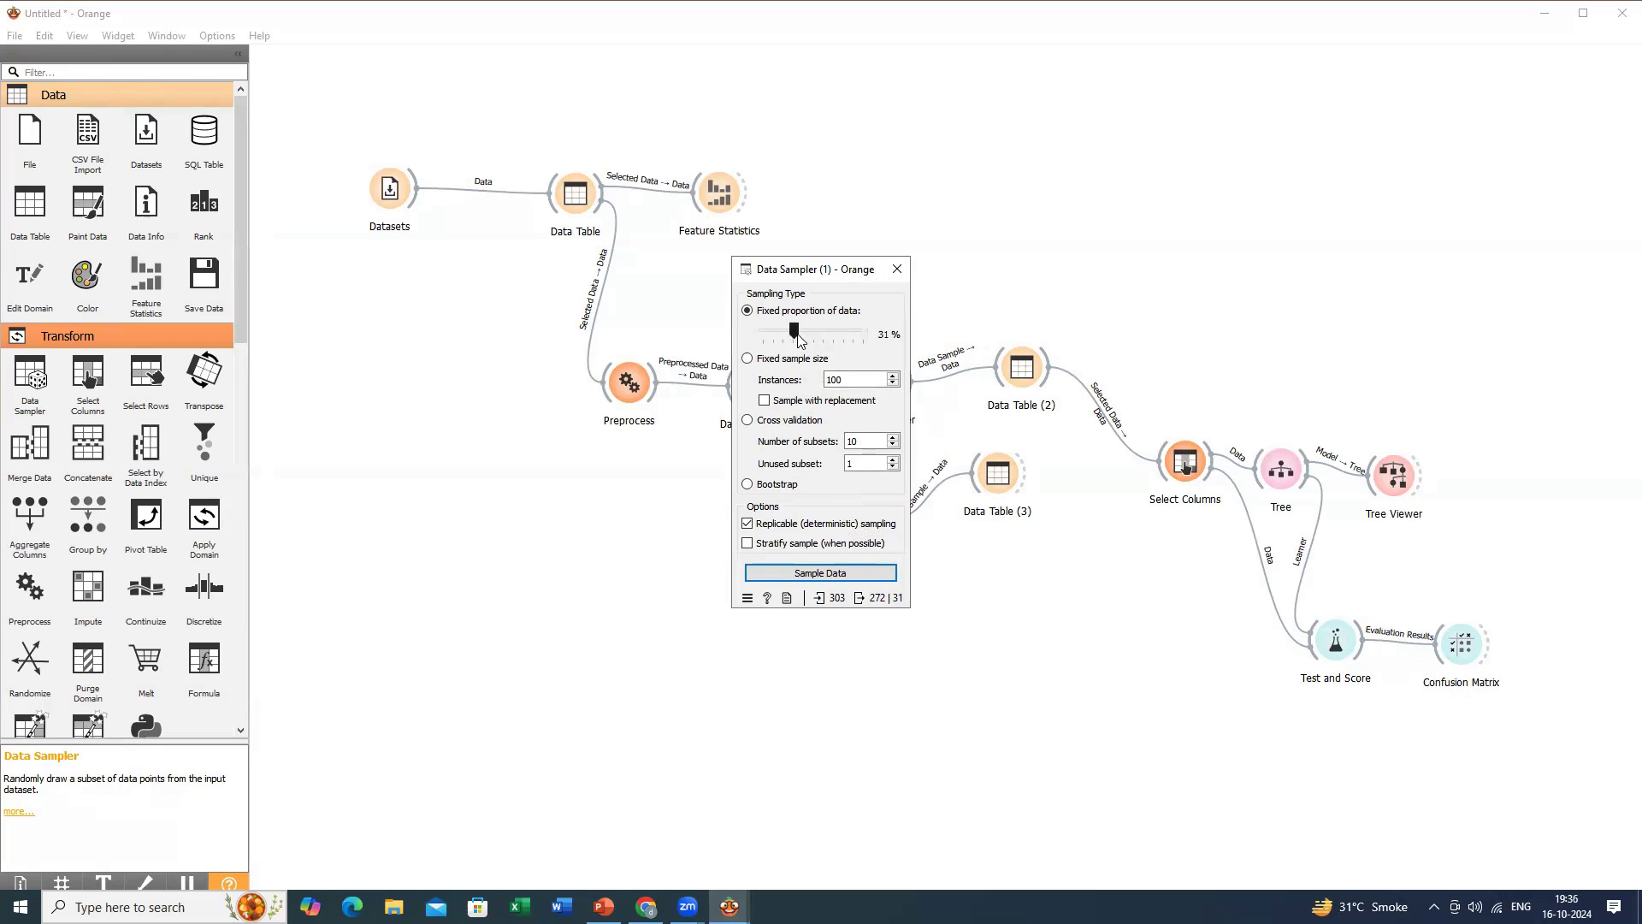
pyautogui.click(852, 581)
pyautogui.click(893, 274)
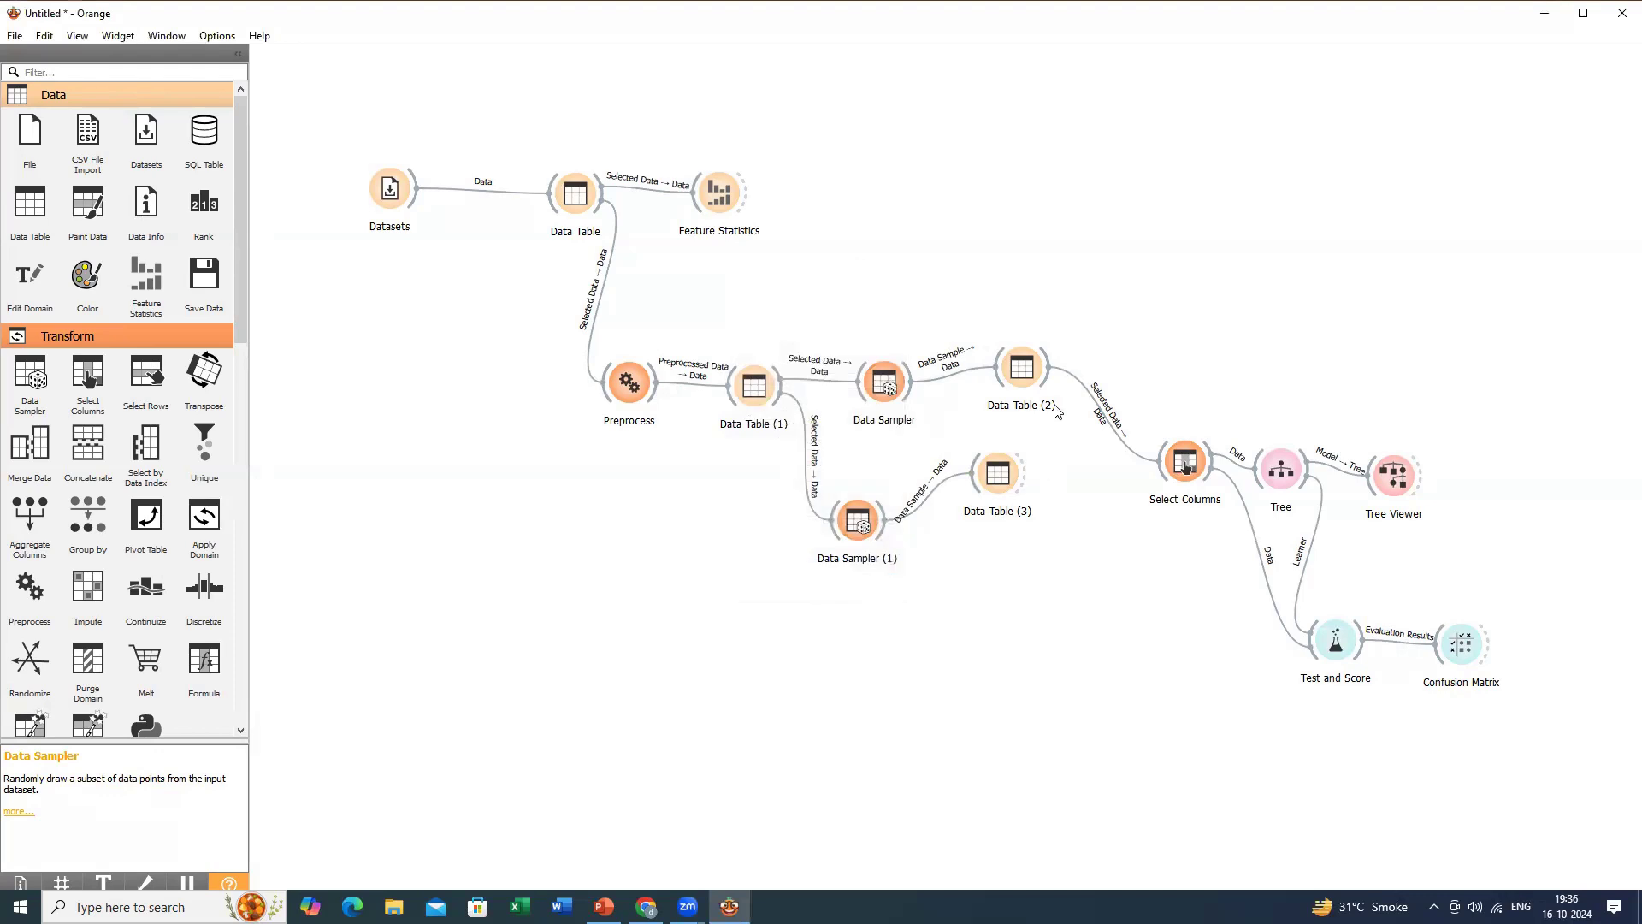
# Compare the number of instances in Data Table (2) and Data Table (3), closing each table after viewing.
pyautogui.doubleClick(1026, 371)
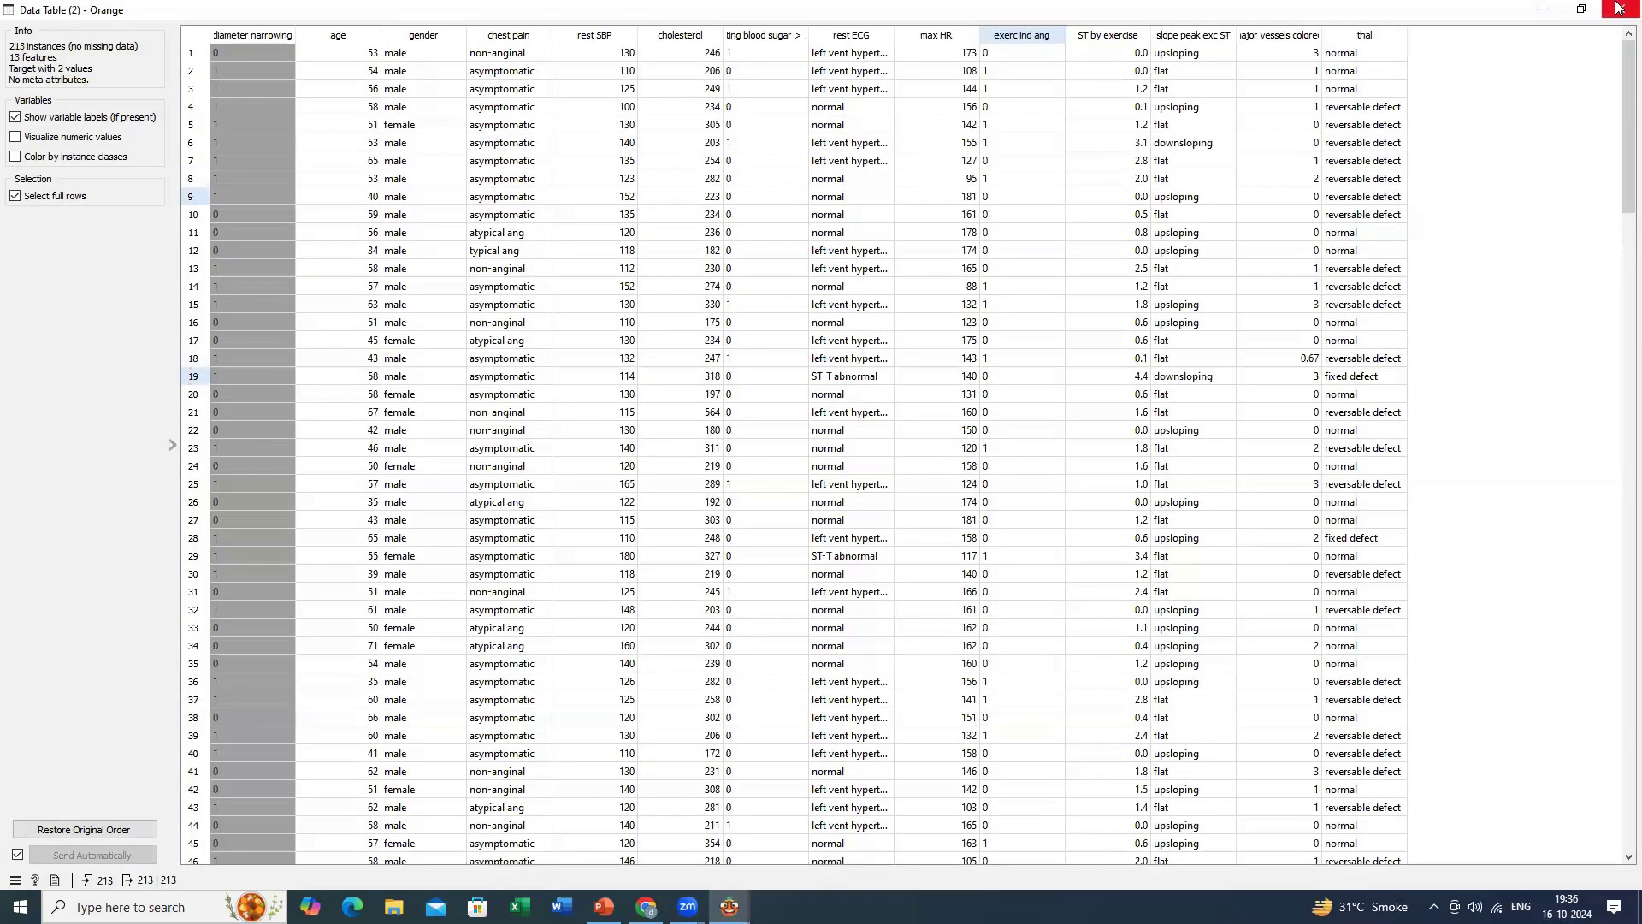
pyautogui.click(1620, 9)
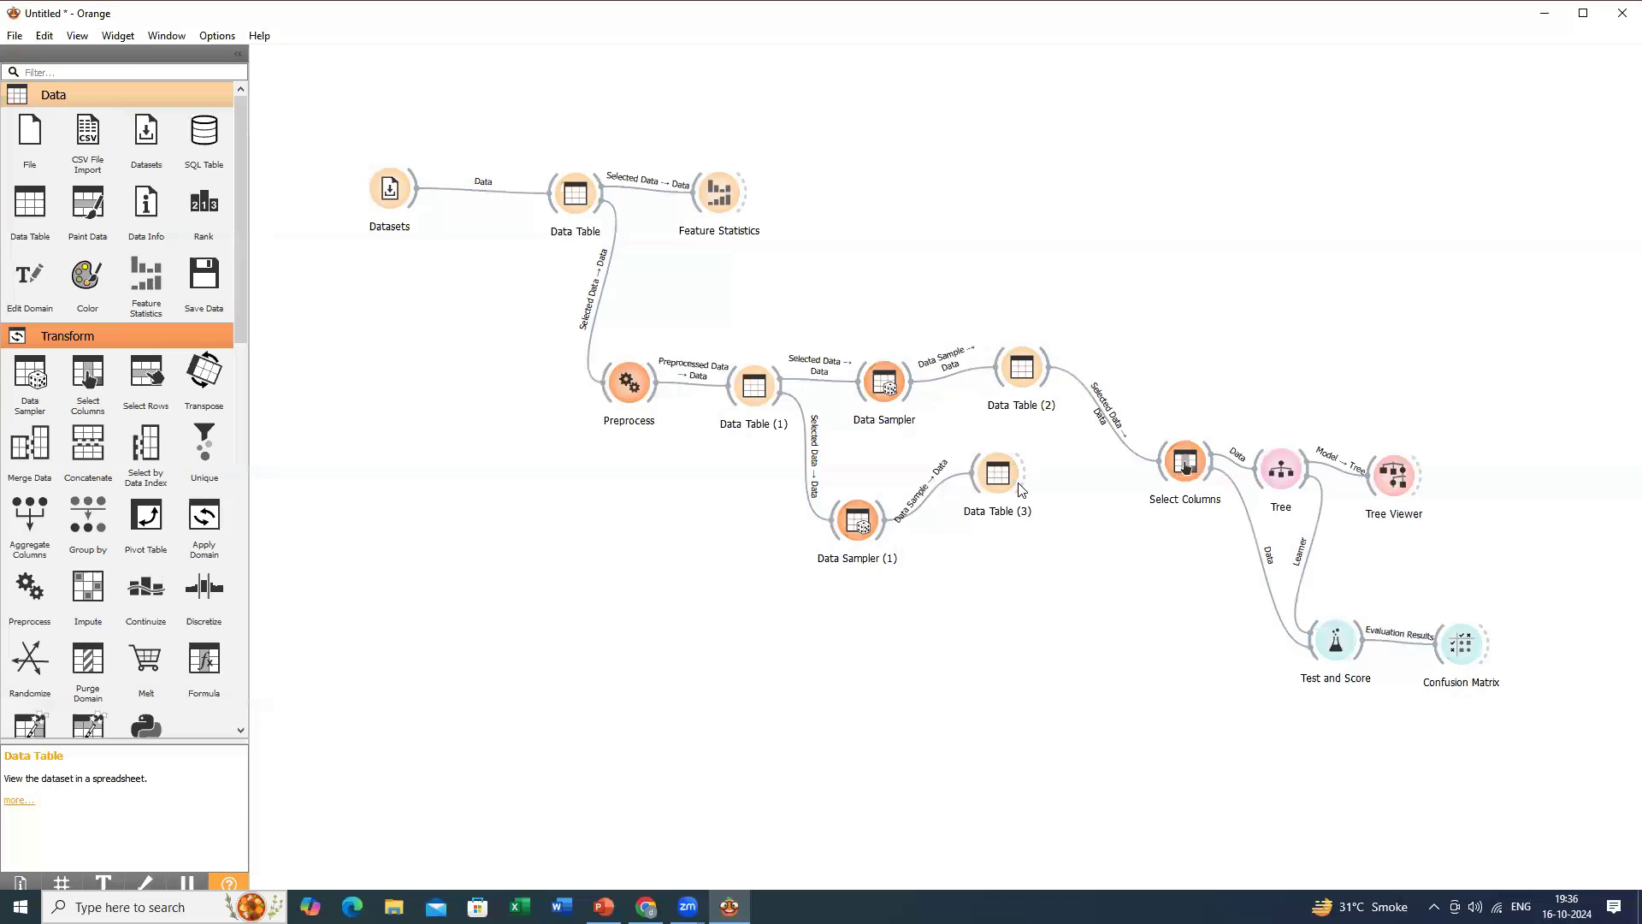
pyautogui.click(963, 518)
pyautogui.doubleClick(994, 484)
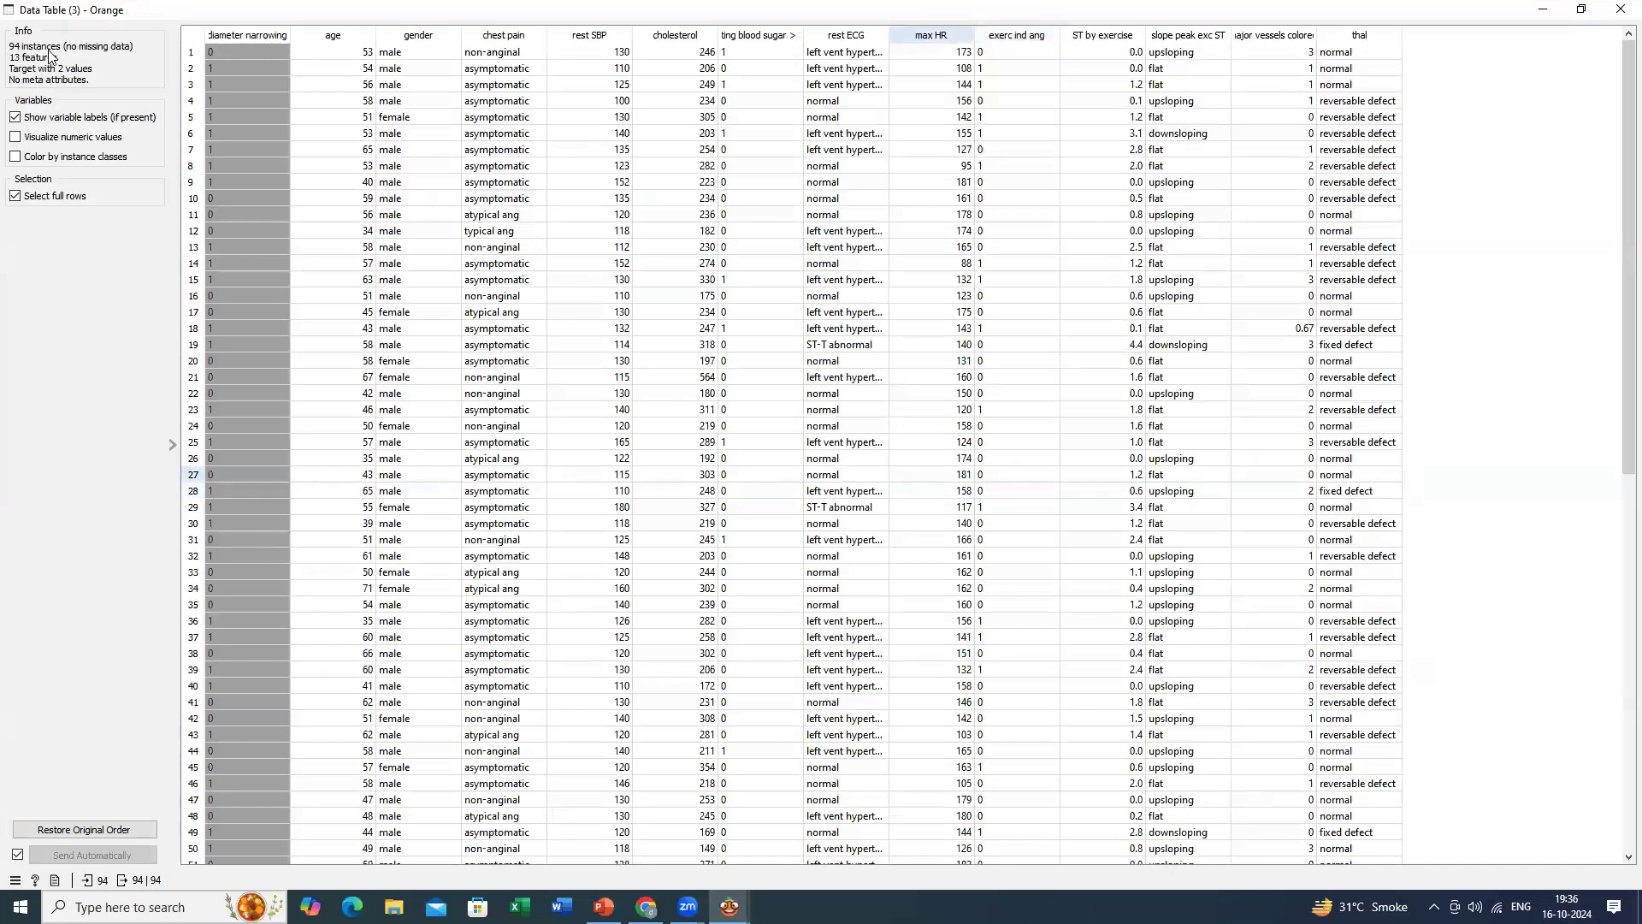
pyautogui.click(1619, 16)
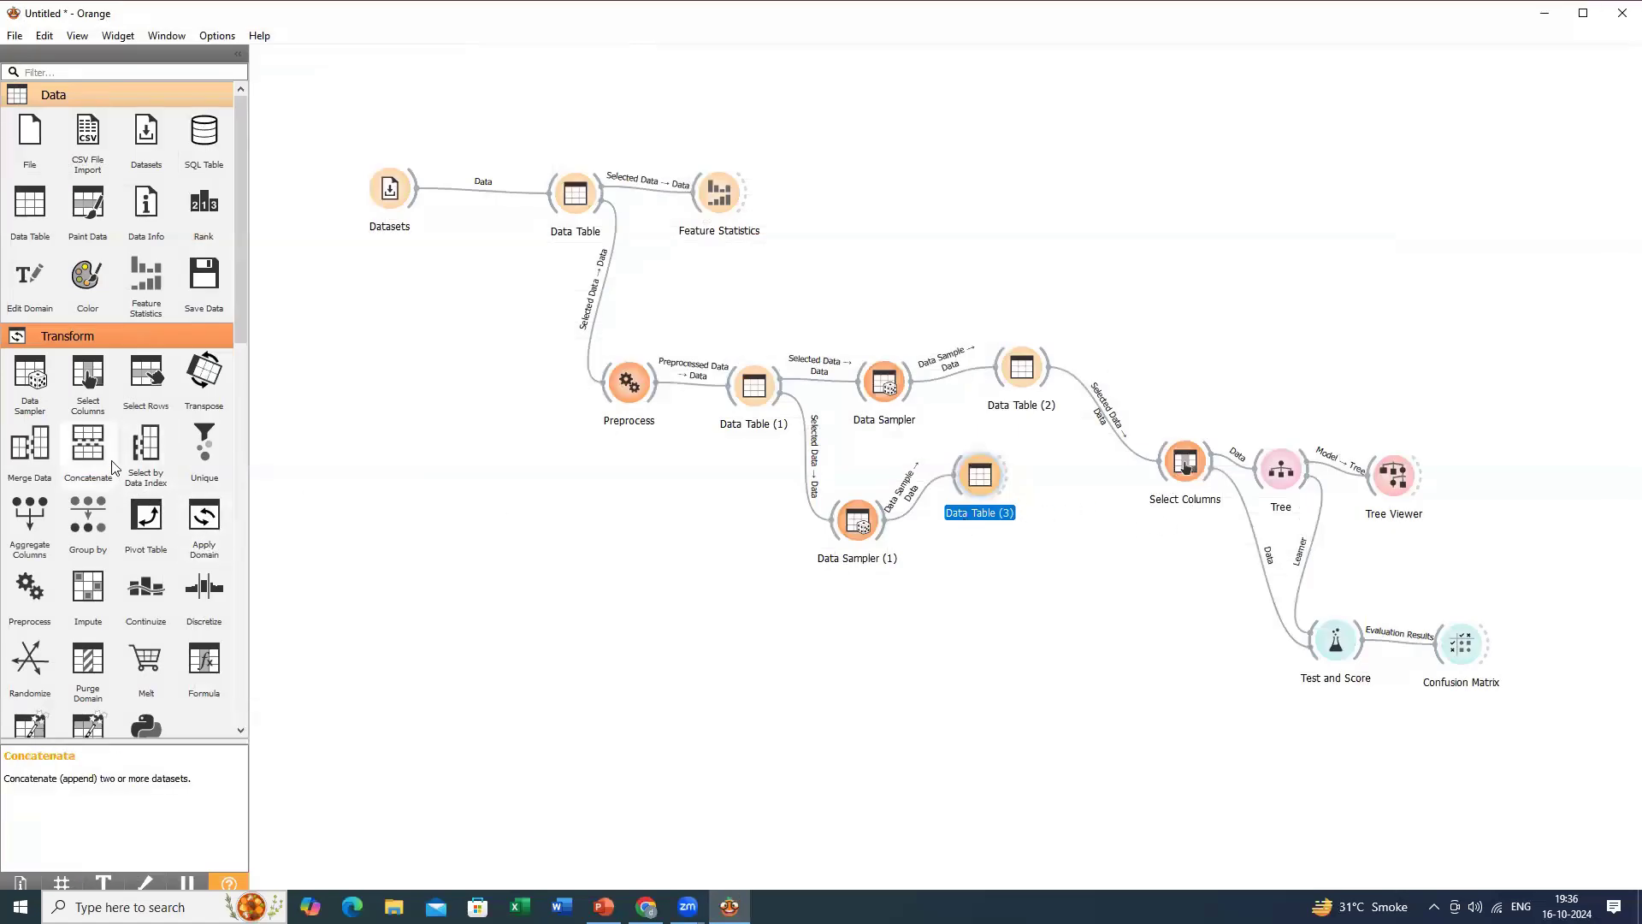
# Add another Select Columns widget beside Data Table (3) and link the table's selected data to it.
pyautogui.moveTo(90, 402); pyautogui.dragTo(1098, 544)
pyautogui.moveTo(1009, 477); pyautogui.dragTo(1081, 539)
pyautogui.press('Escape')
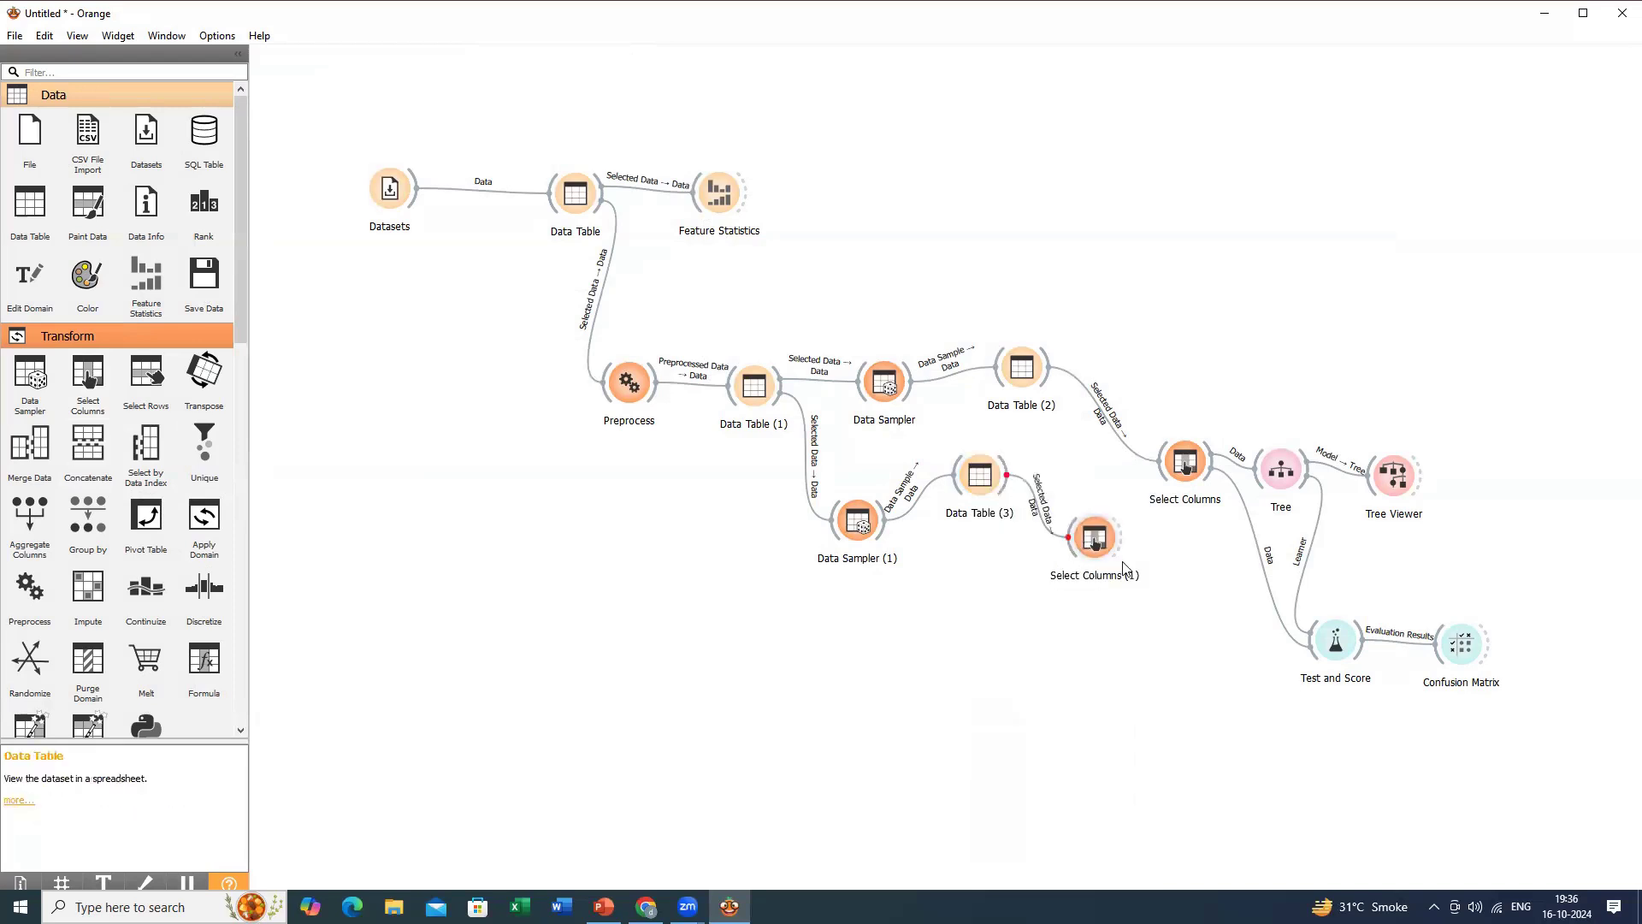
# In Select Columns (1), make fasting blood sugar > 120 the target and move diameter narrowing to the ignored variables.
pyautogui.doubleClick(1109, 545)
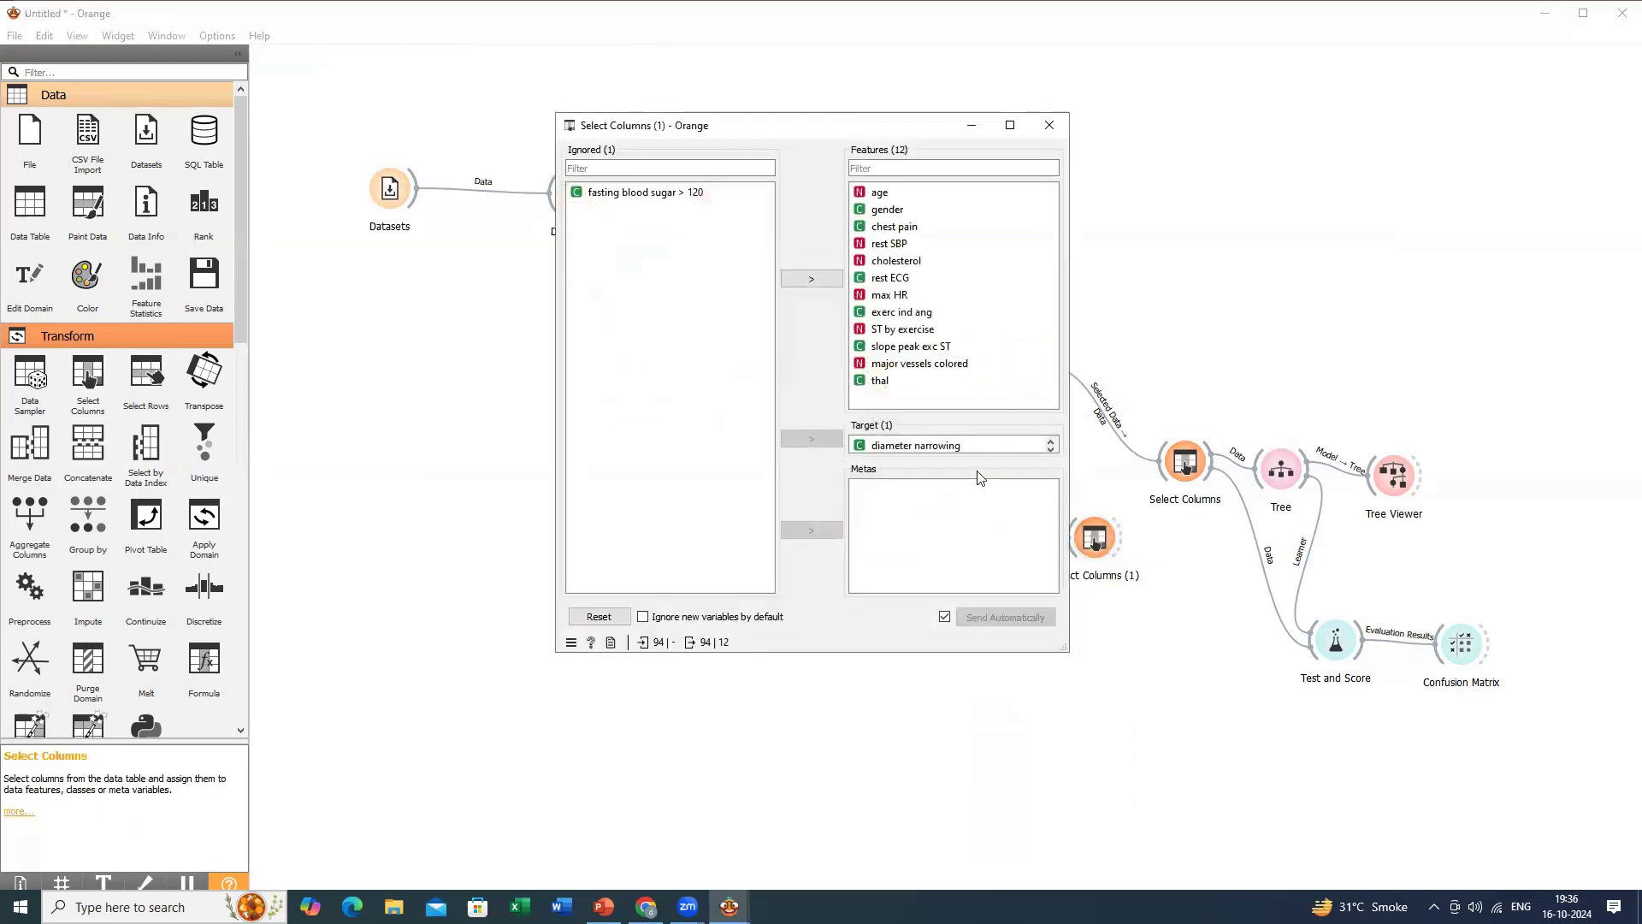
pyautogui.click(684, 192)
pyautogui.moveTo(969, 445); pyautogui.dragTo(618, 214)
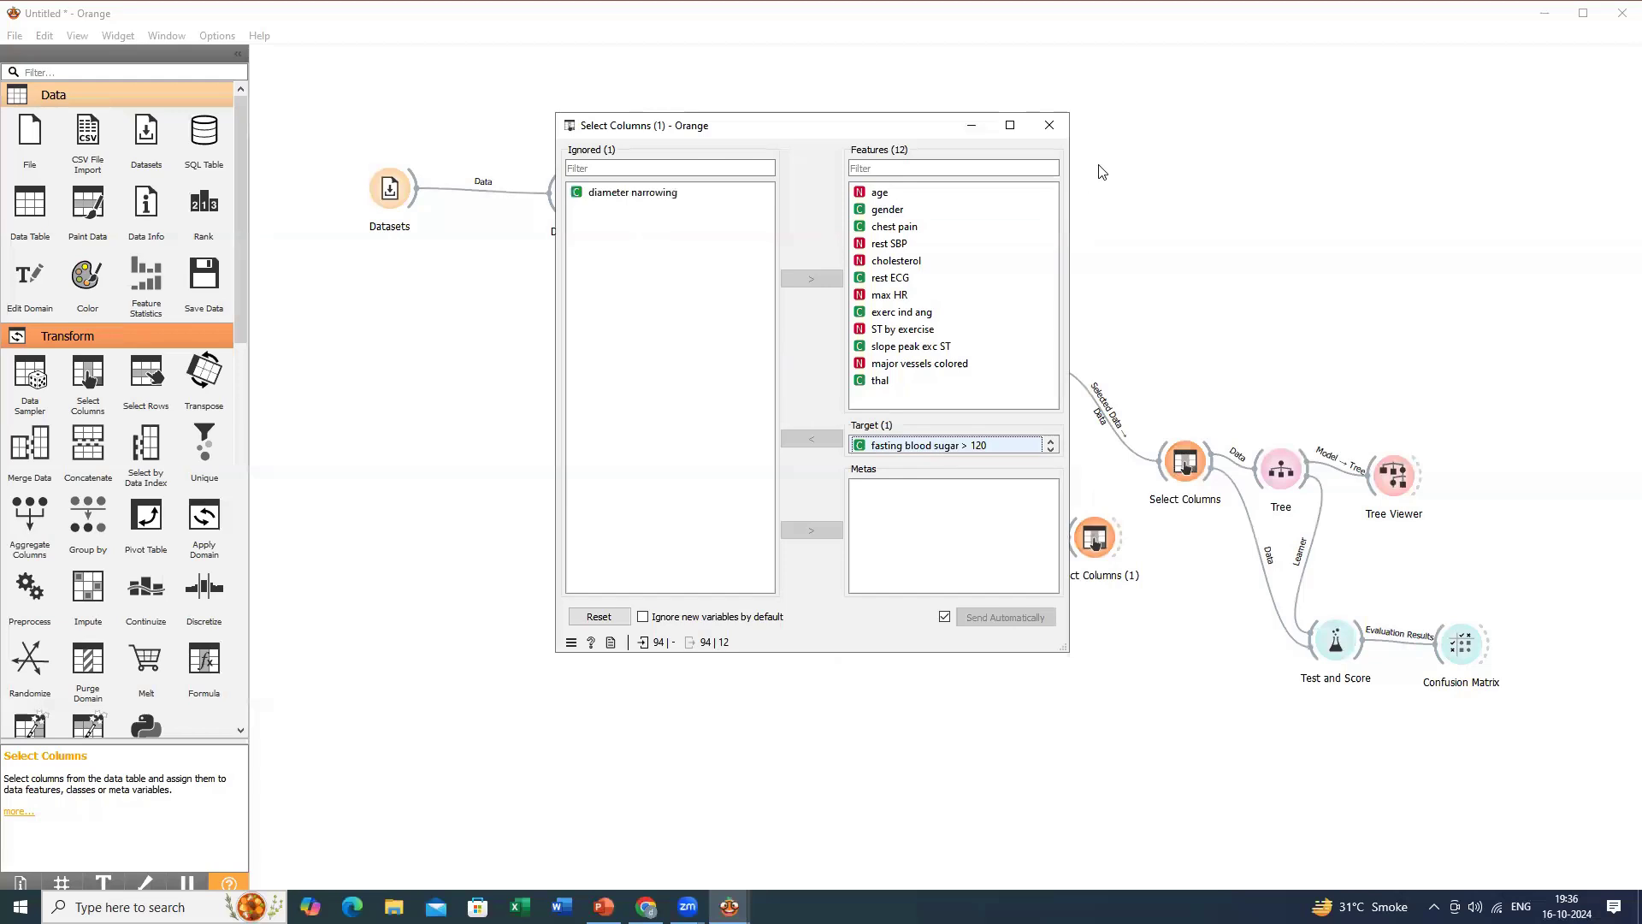
pyautogui.click(1051, 125)
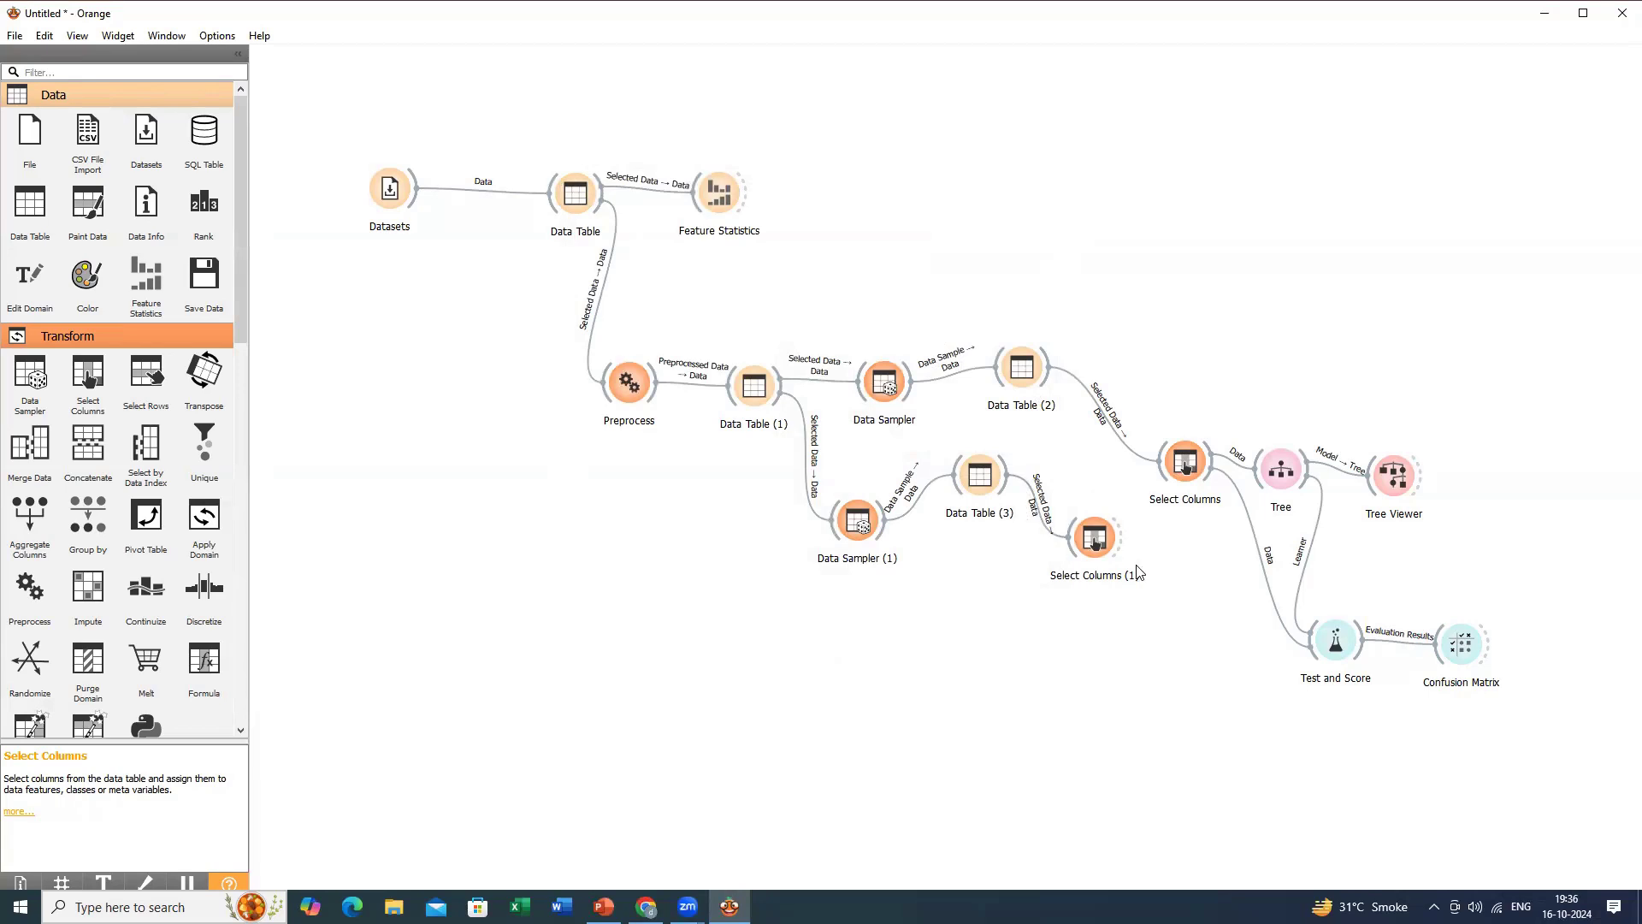
# Replace the data link from Select Columns to Test and Score with one from Select Columns (1).
pyautogui.click(1245, 508)
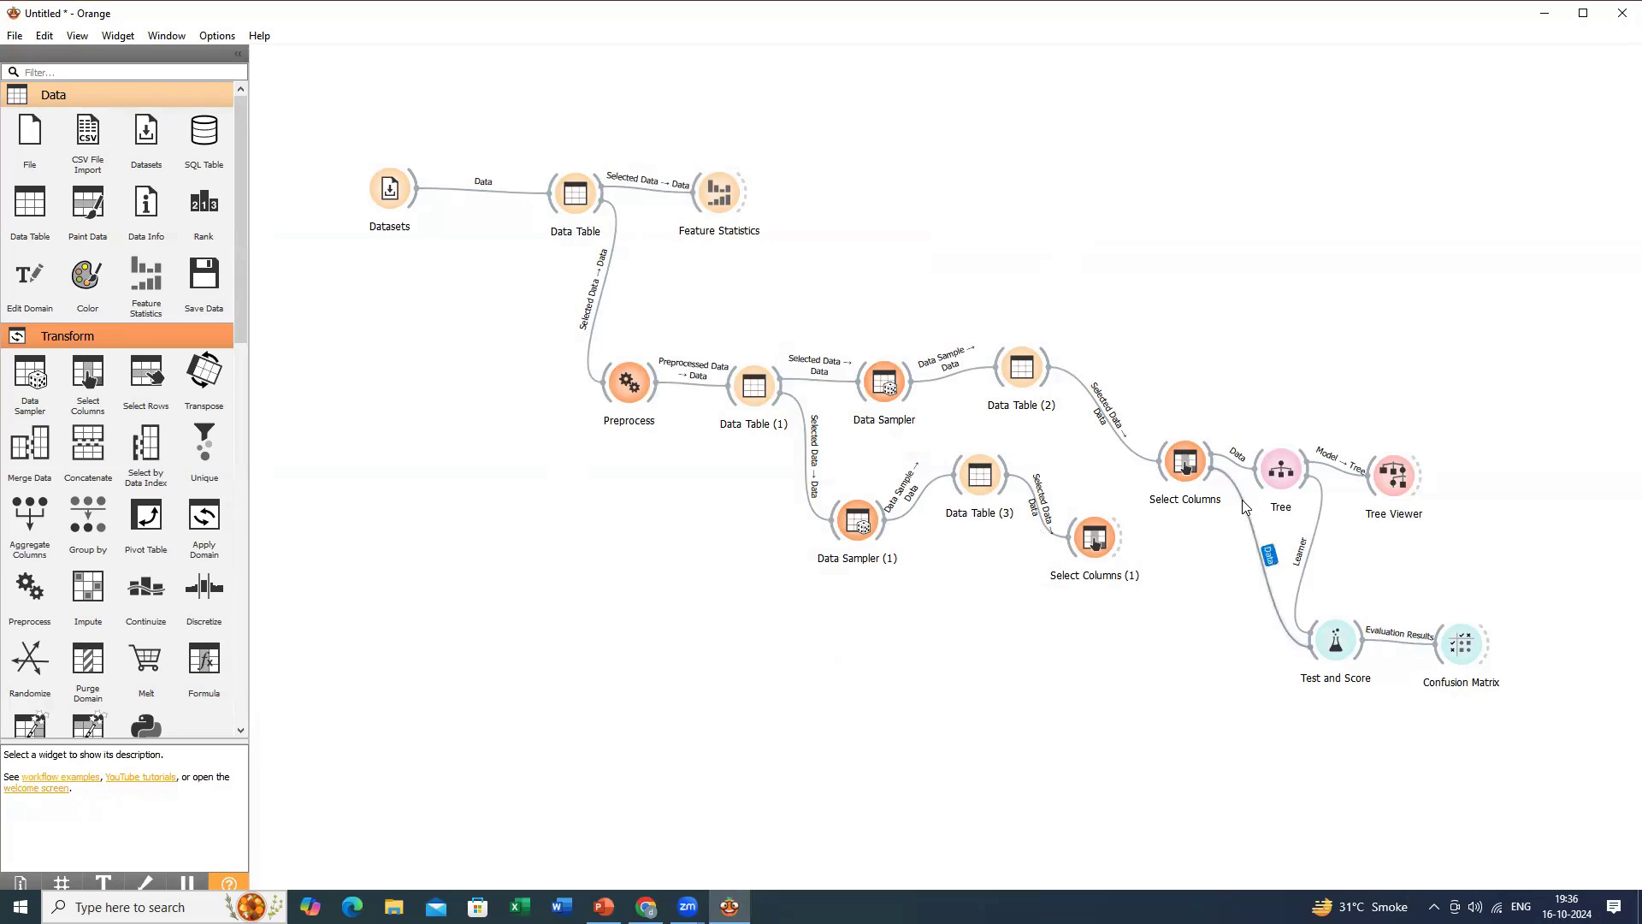
pyautogui.press('Delete')
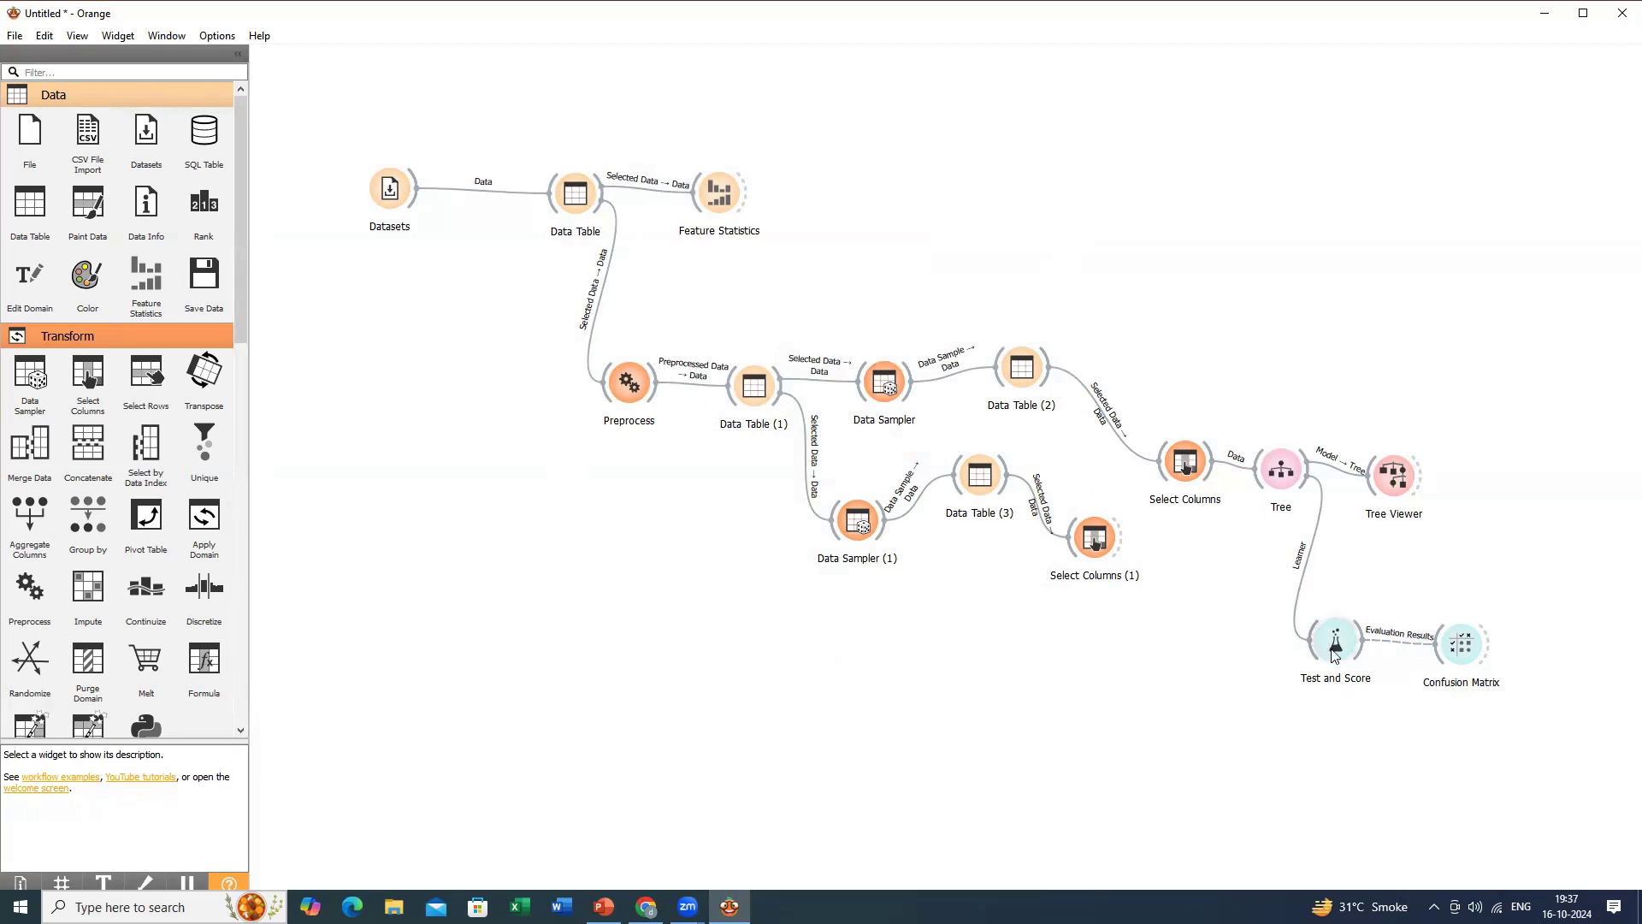
pyautogui.moveTo(1118, 544); pyautogui.dragTo(1313, 652)
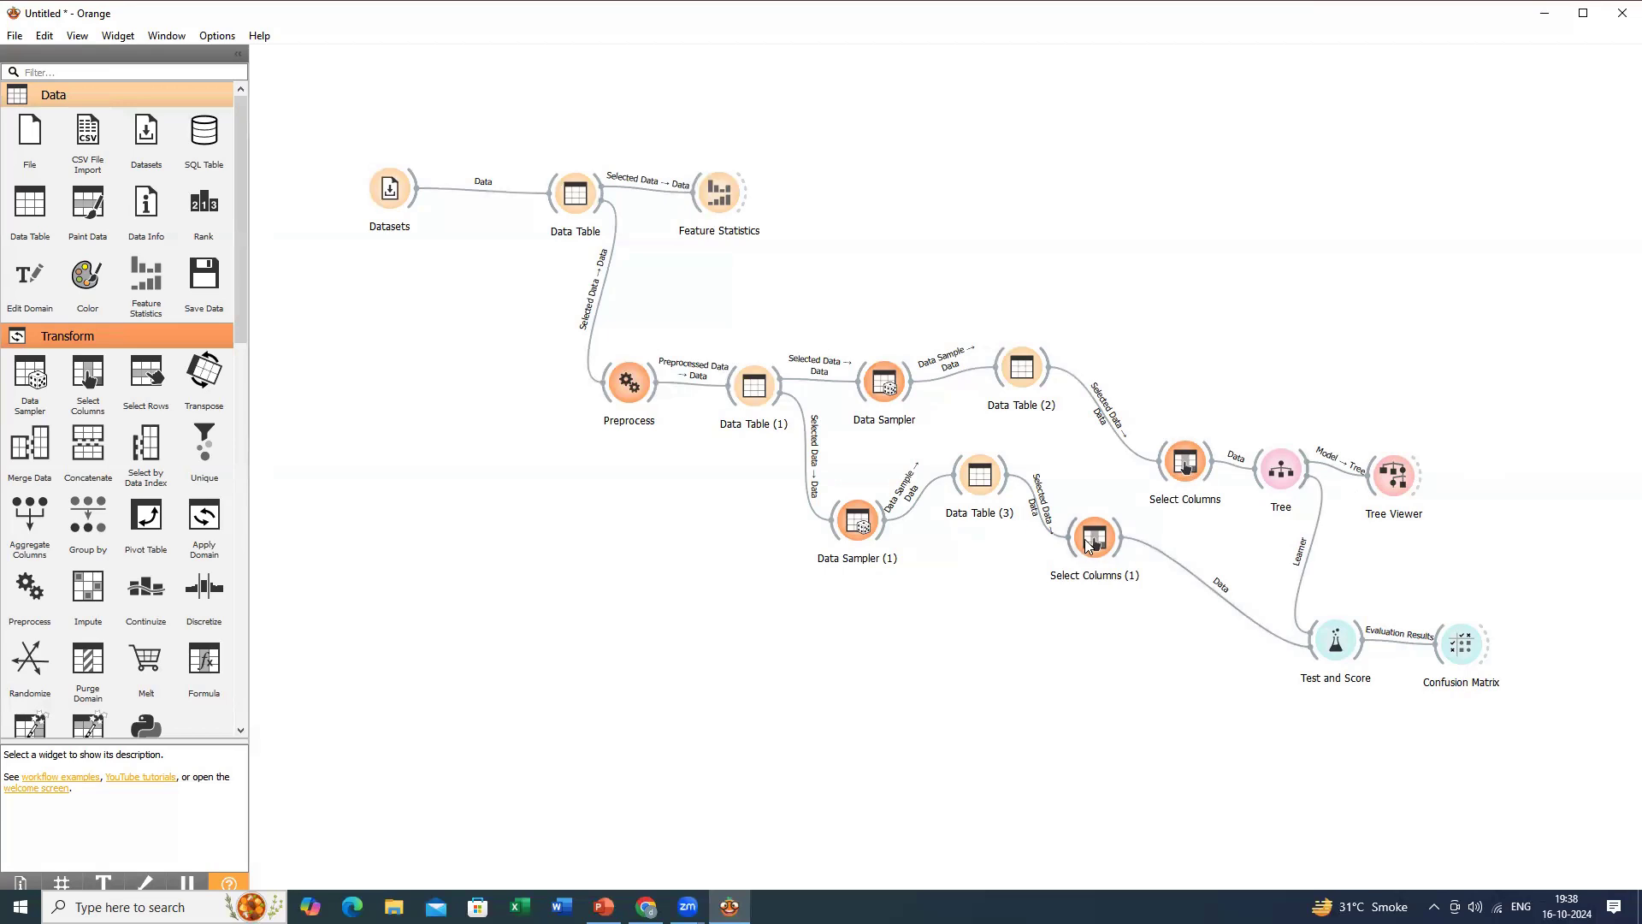
# Set Test and Score to random sampling with 5 train/test repeats, and close it.
pyautogui.doubleClick(1337, 641)
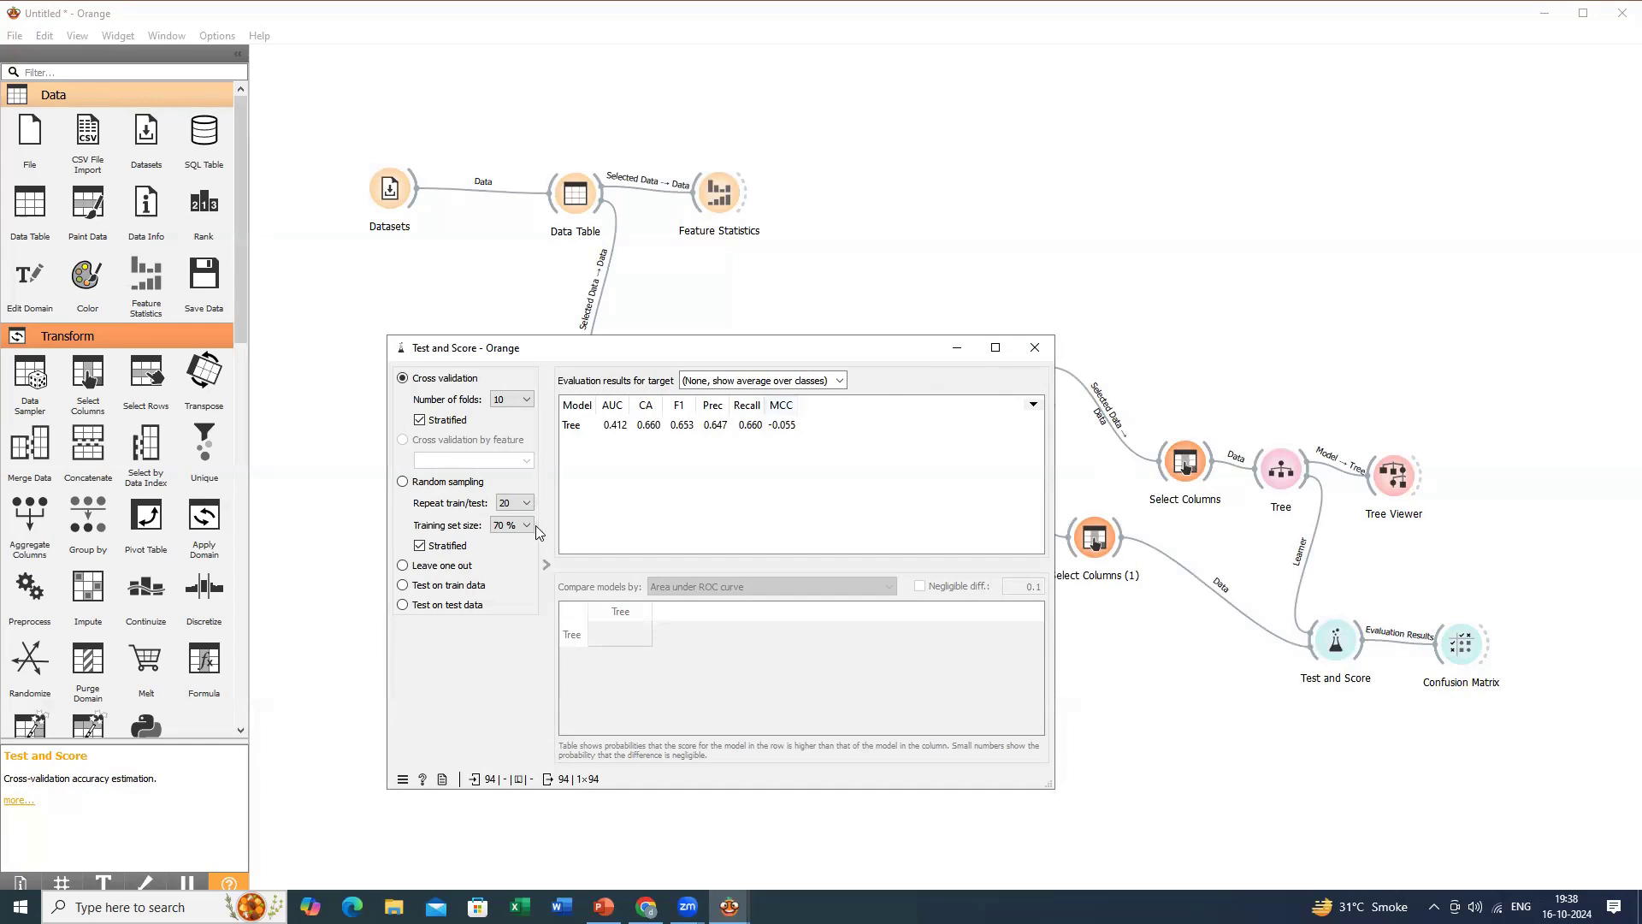
pyautogui.click(527, 503)
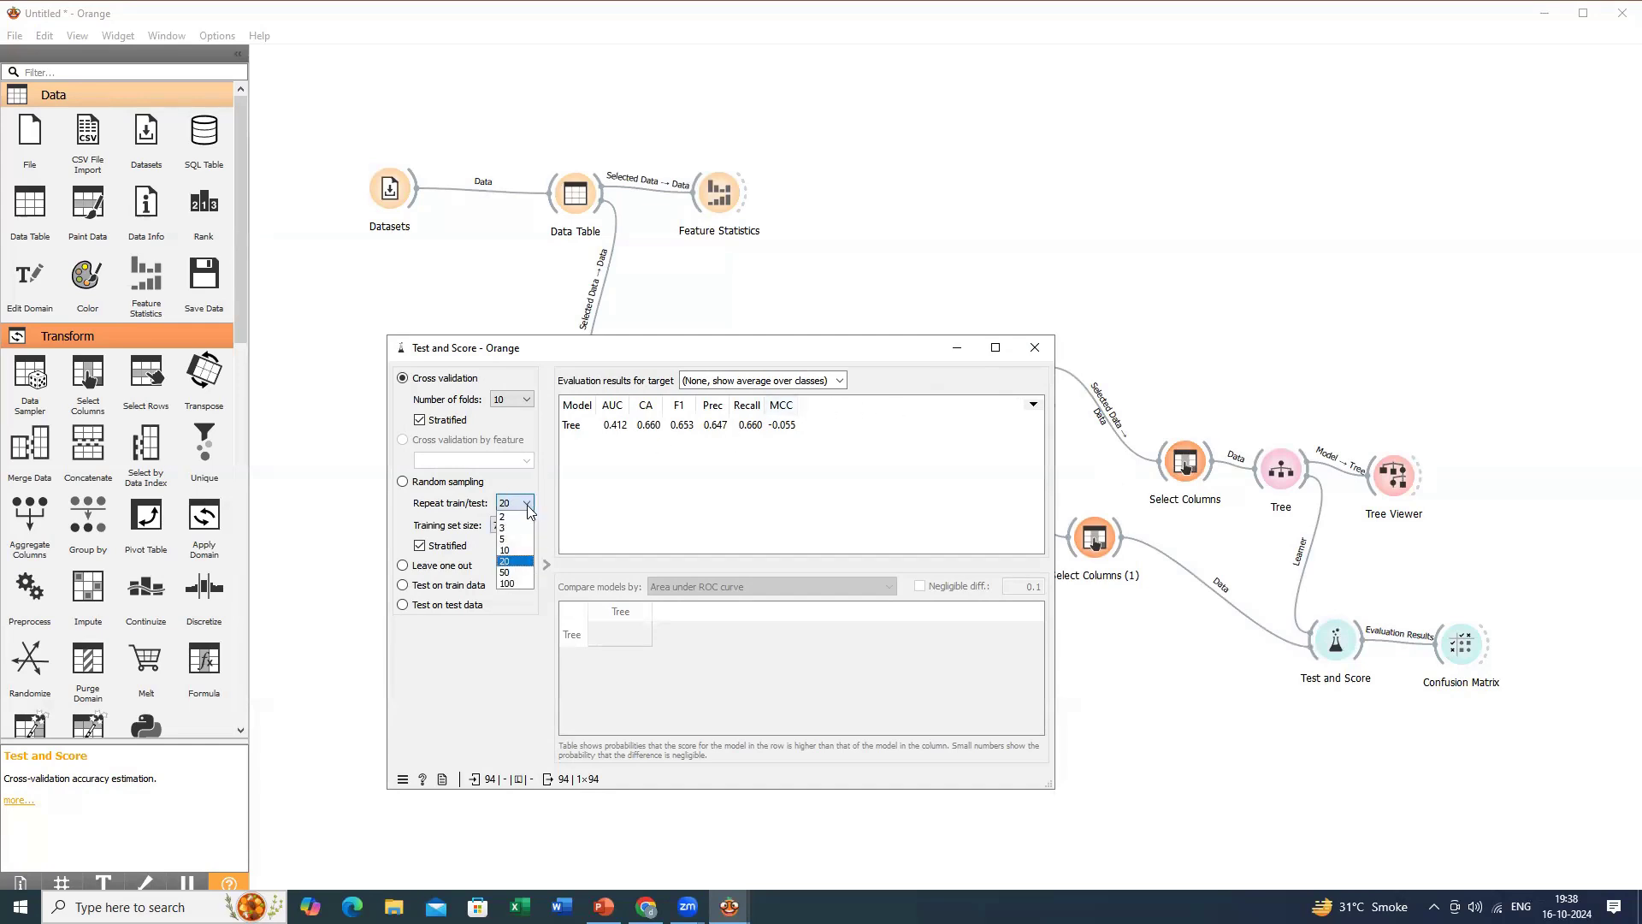
pyautogui.click(514, 539)
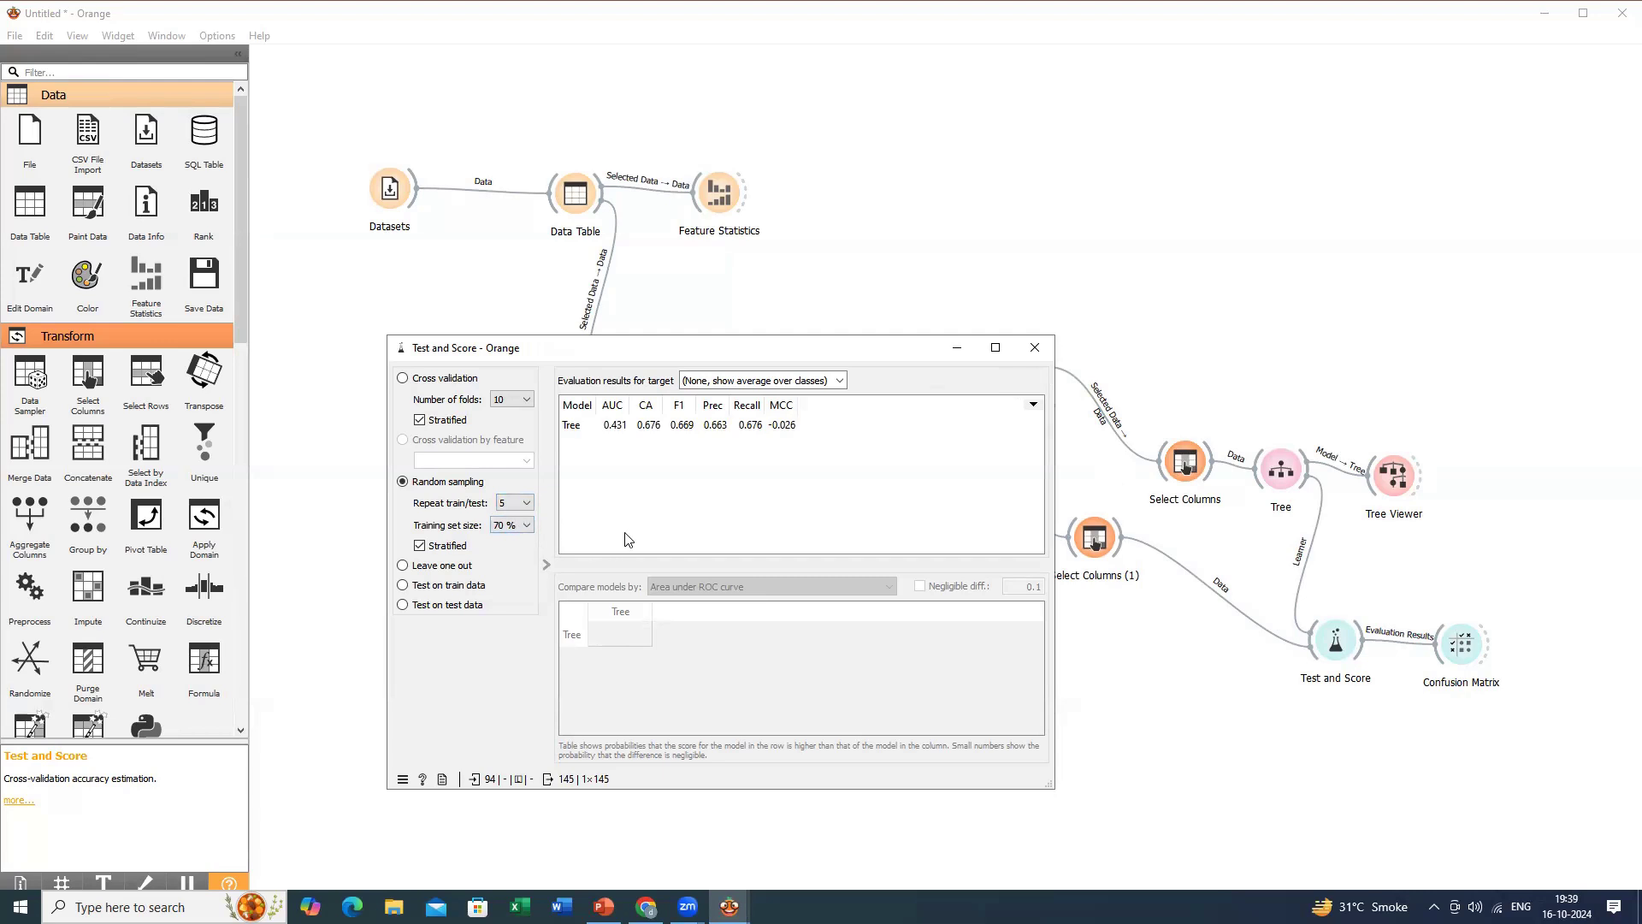
pyautogui.click(1035, 348)
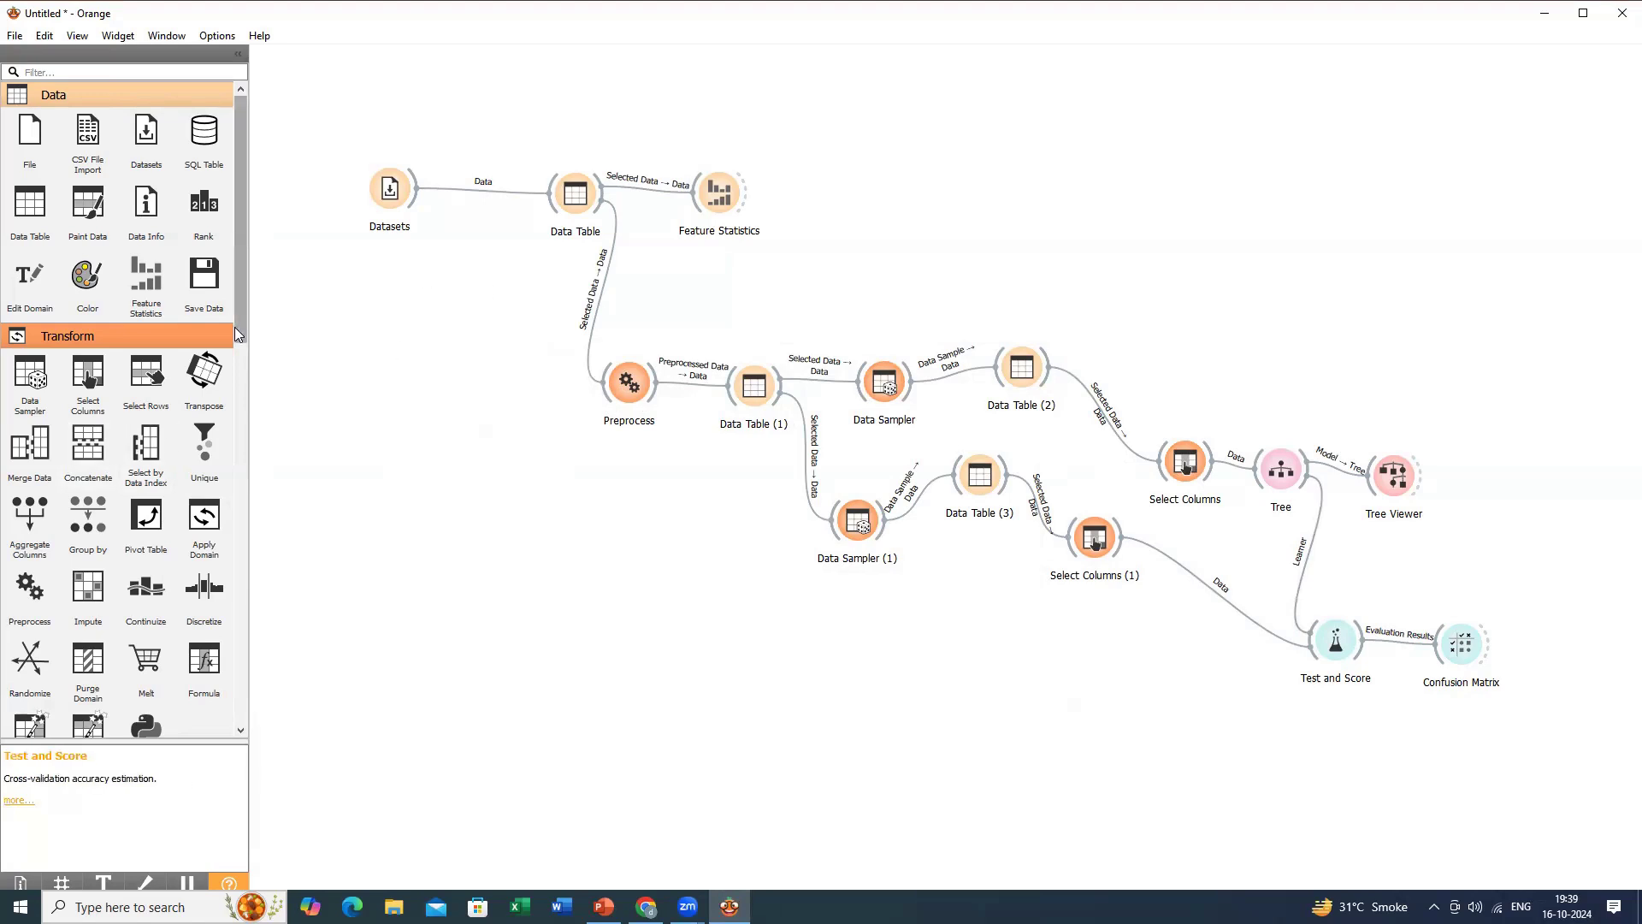
# Feed the evaluation results of Test and Score into a new ROC Analysis widget above Confusion Matrix, and view its curve.
pyautogui.moveTo(246, 332); pyautogui.dragTo(221, 485)
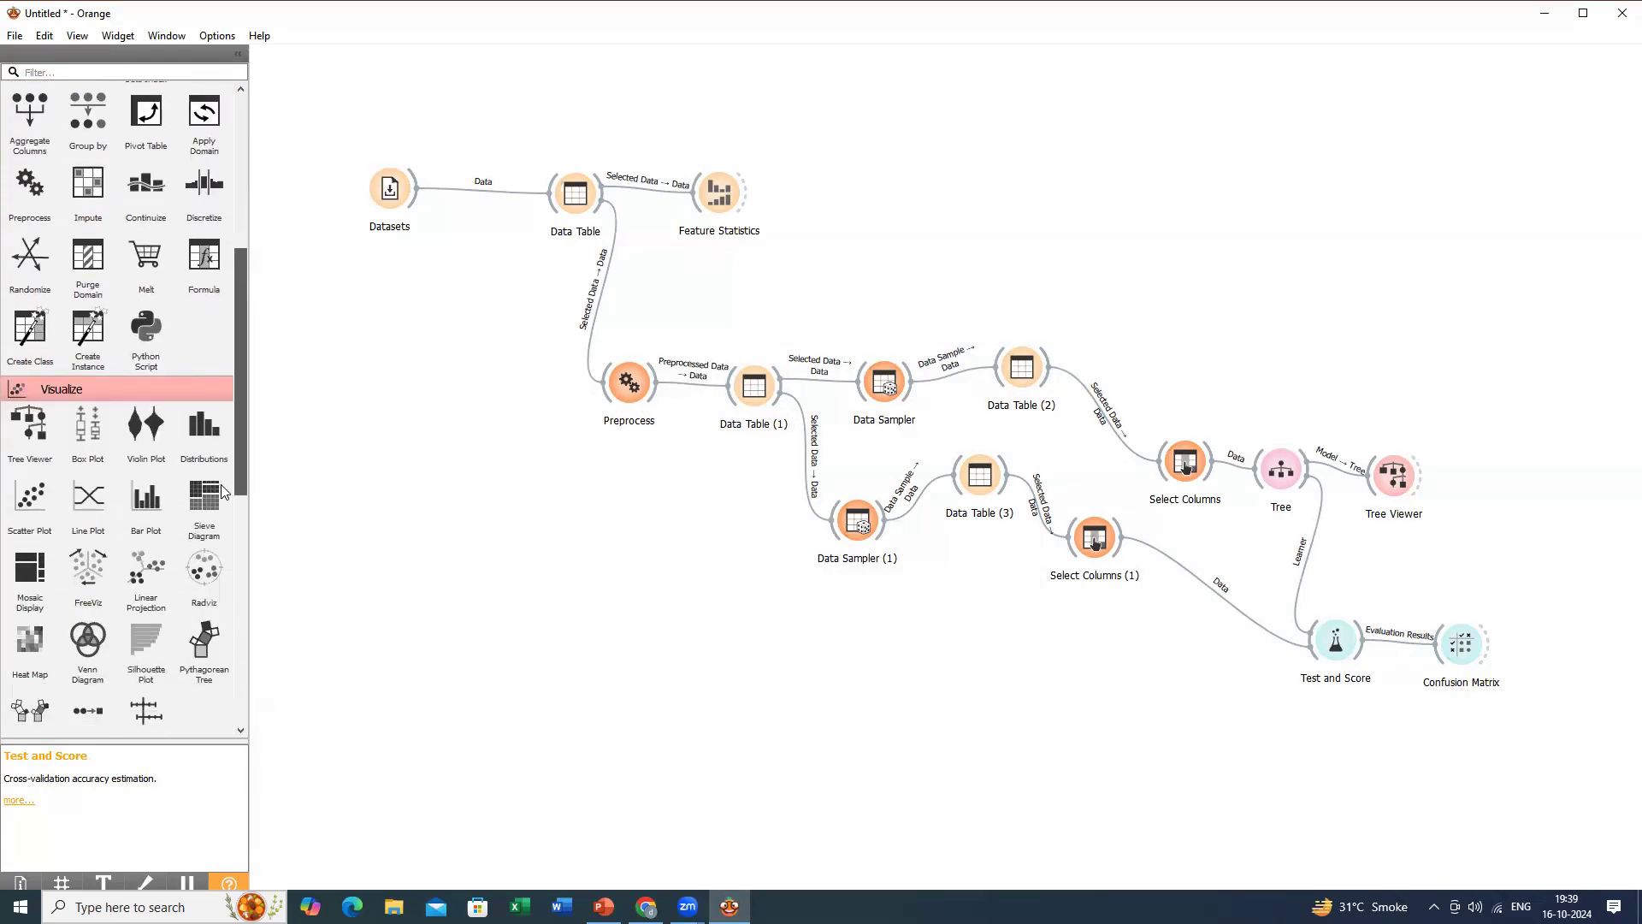
pyautogui.scroll(-5, 187, 565)
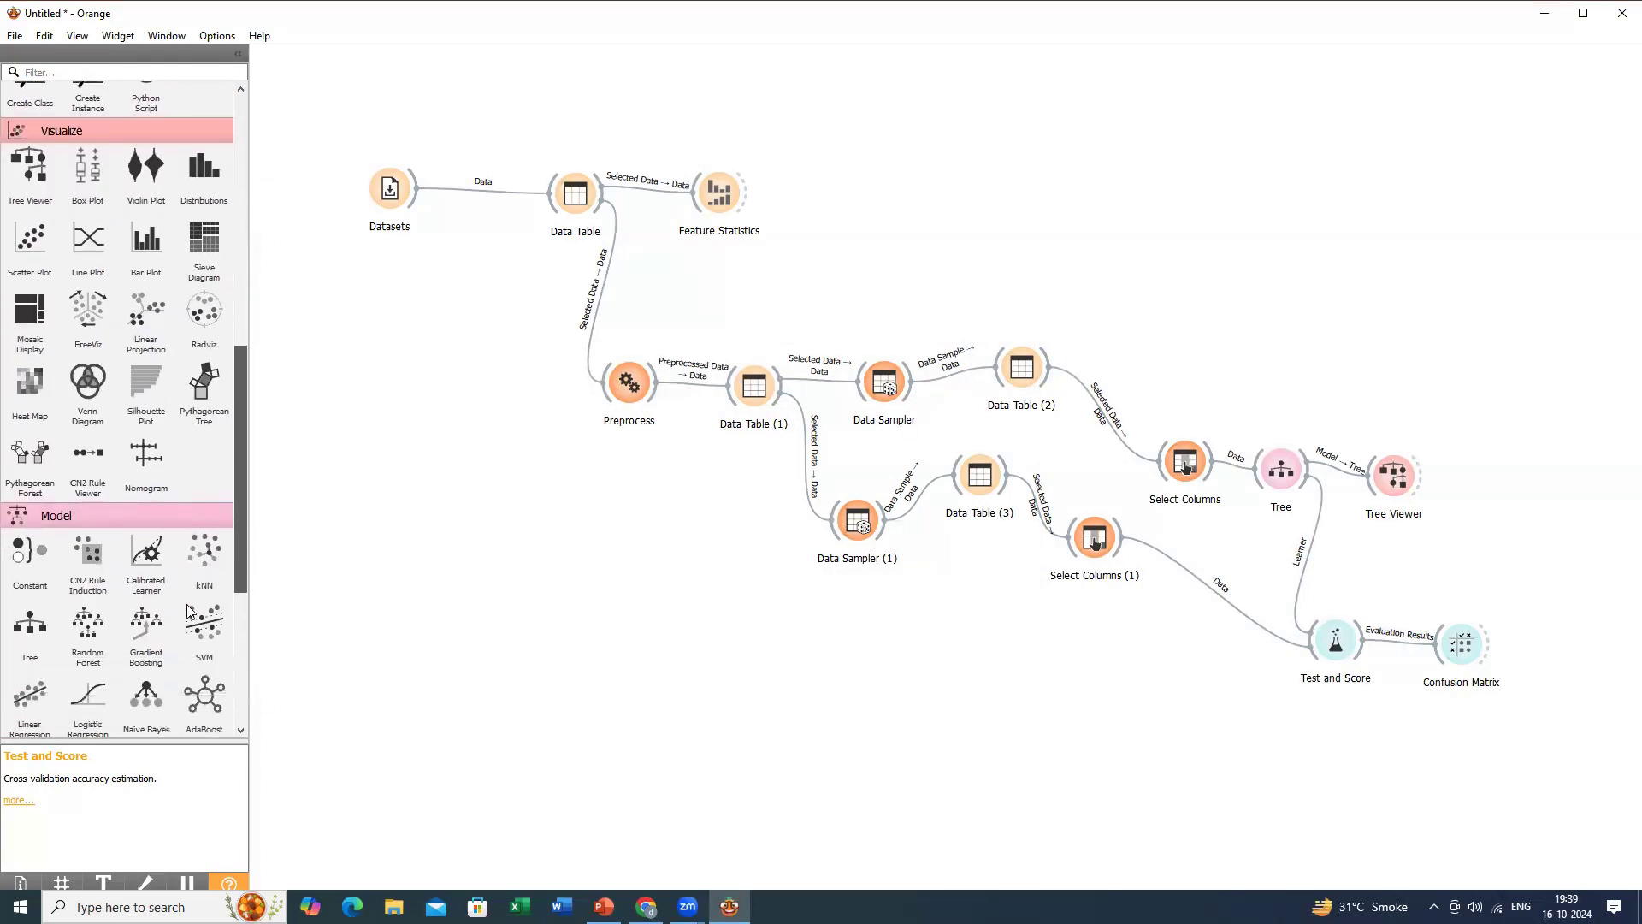
pyautogui.scroll(-7, 189, 609)
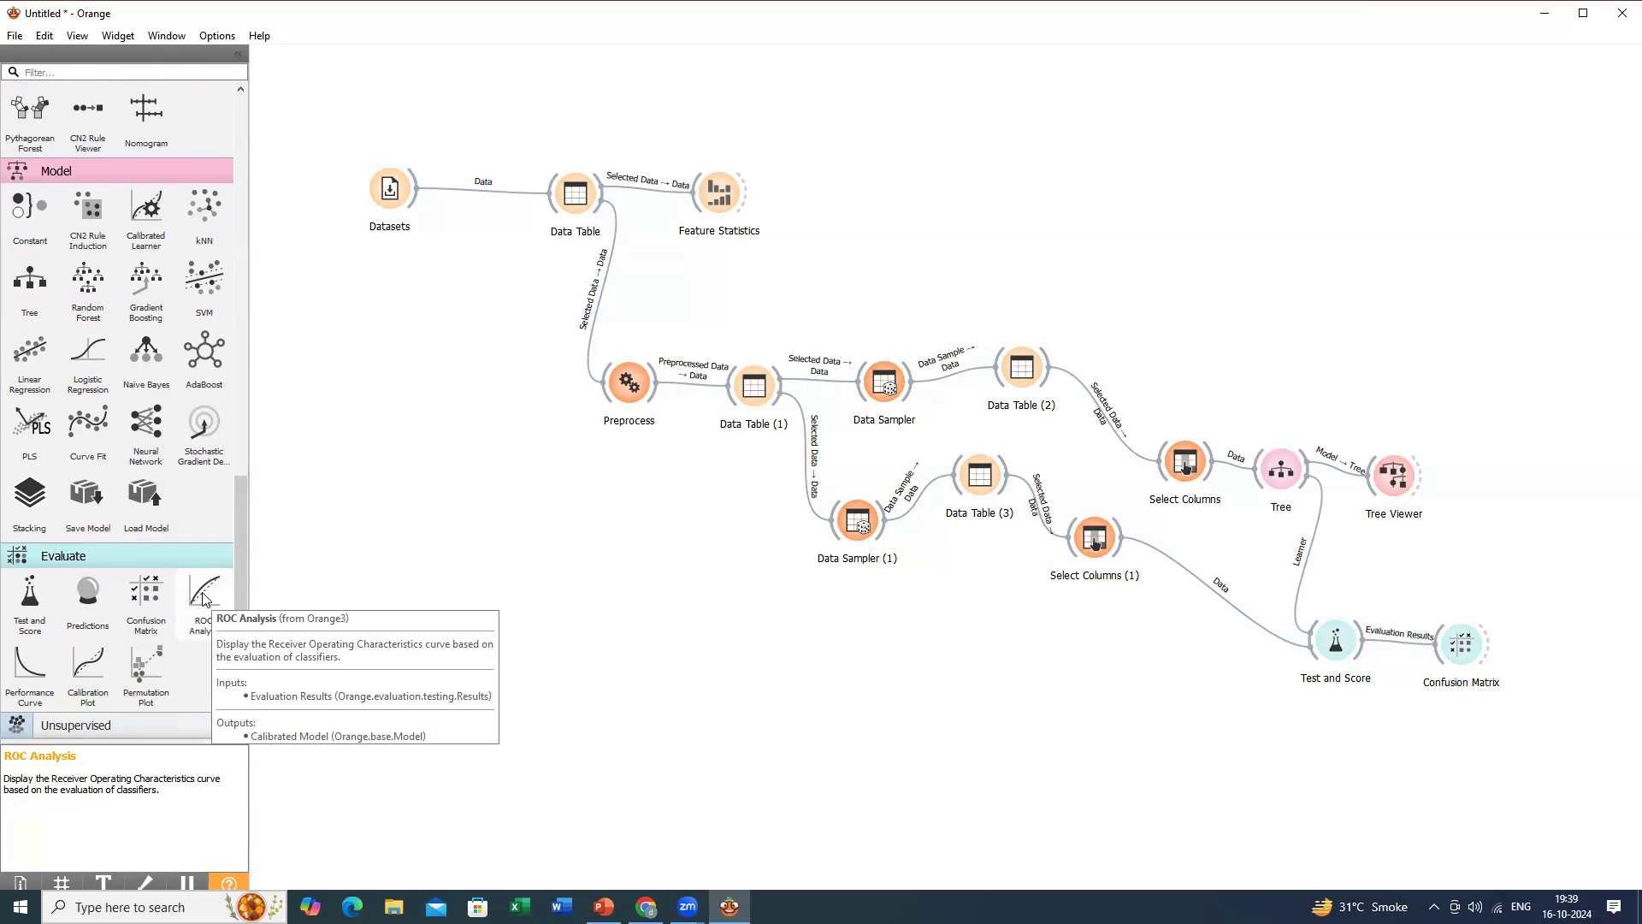
pyautogui.moveTo(189, 582); pyautogui.dragTo(1460, 587)
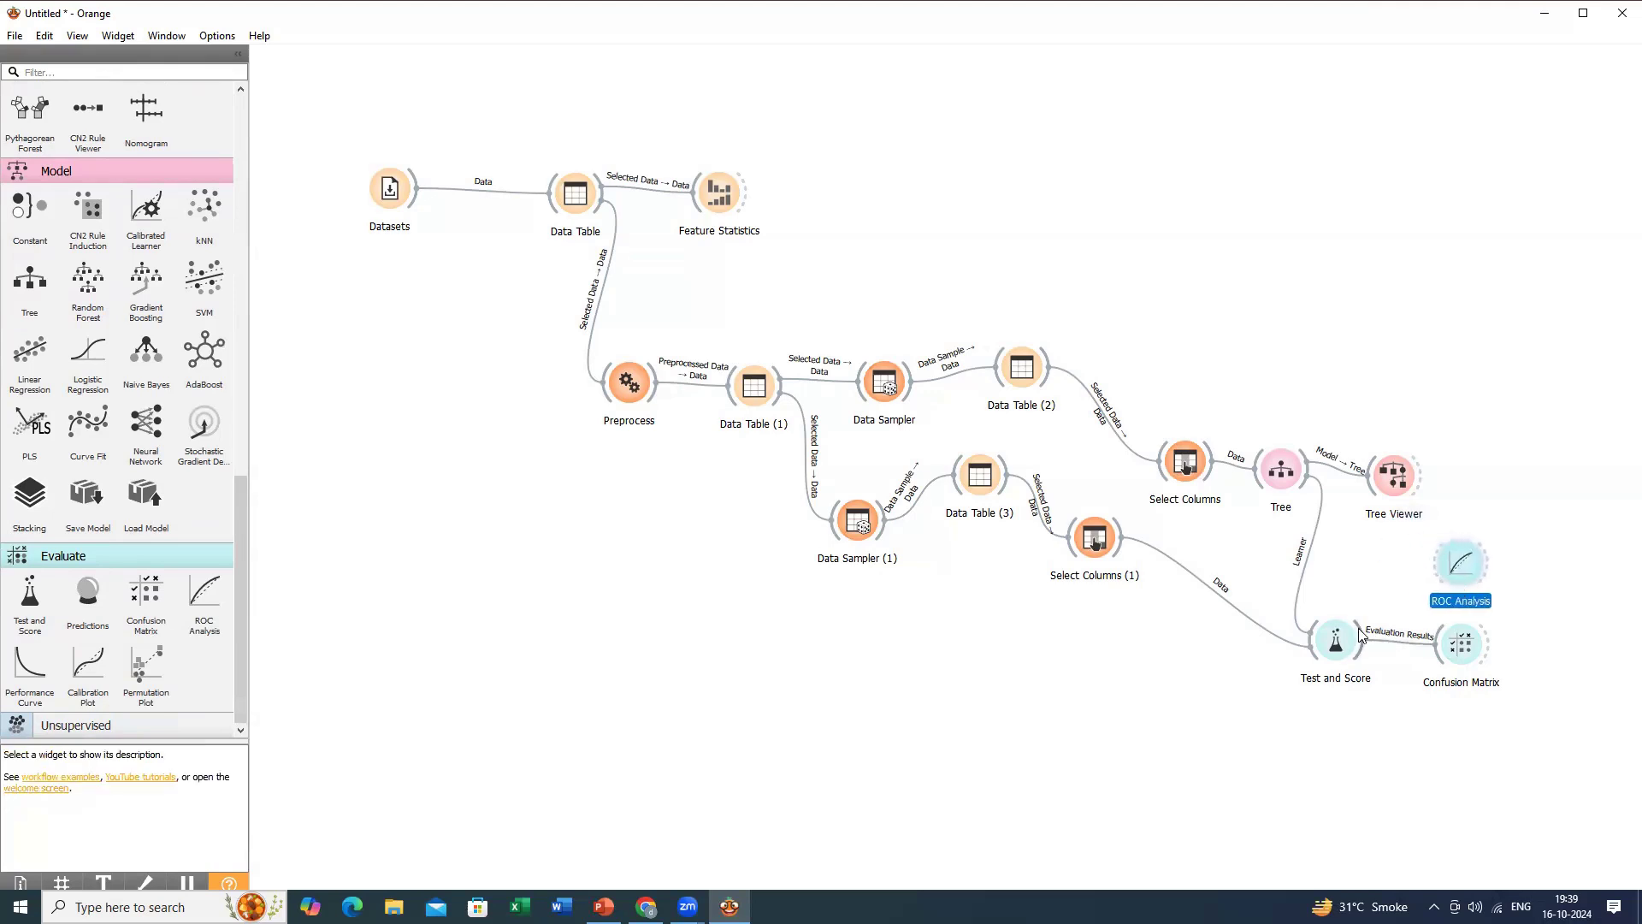
pyautogui.moveTo(1363, 637); pyautogui.dragTo(1441, 565)
pyautogui.doubleClick(1465, 565)
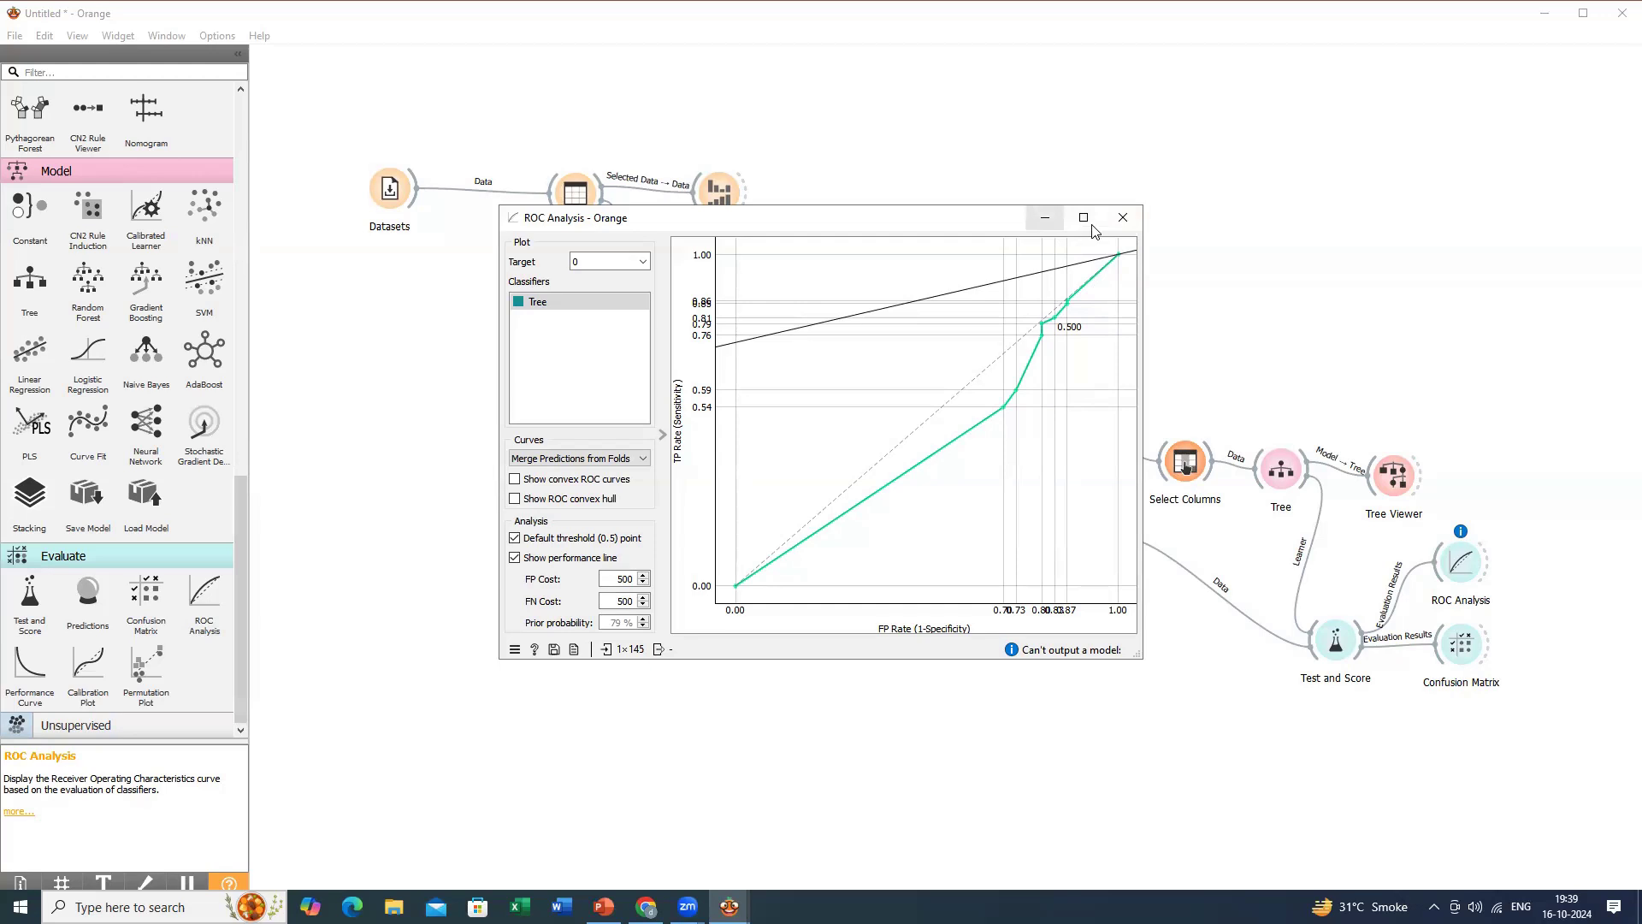
pyautogui.click(1123, 218)
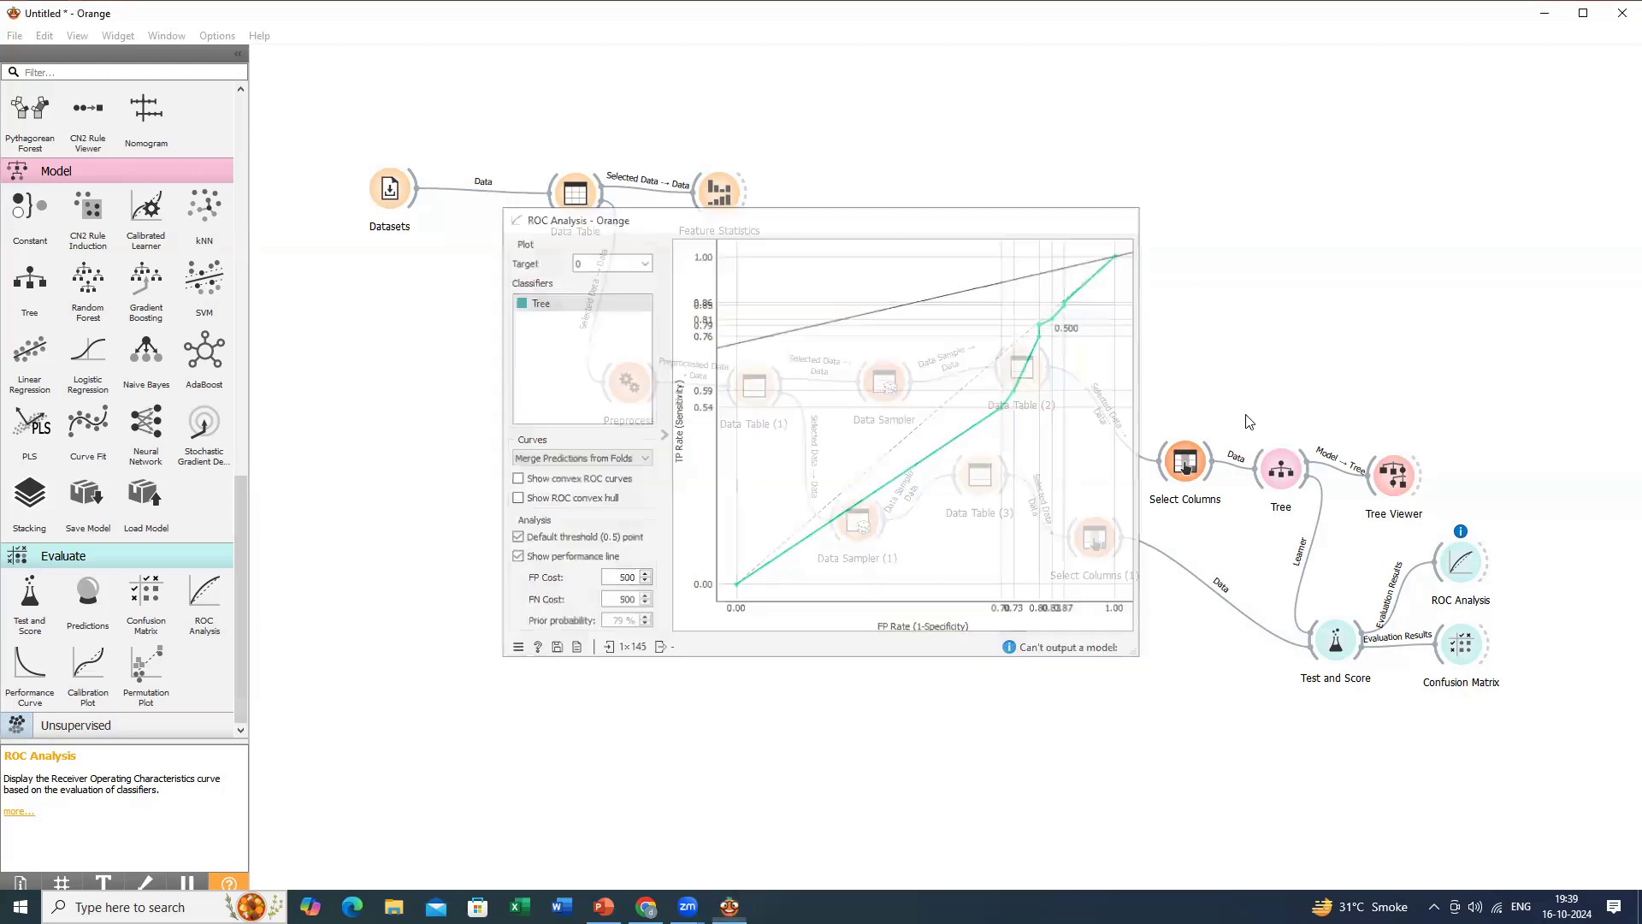
# Check the Tree widget's parameters and the evaluation results in Test and Score, closing both windows.
pyautogui.click(1274, 473)
pyautogui.doubleClick(1275, 473)
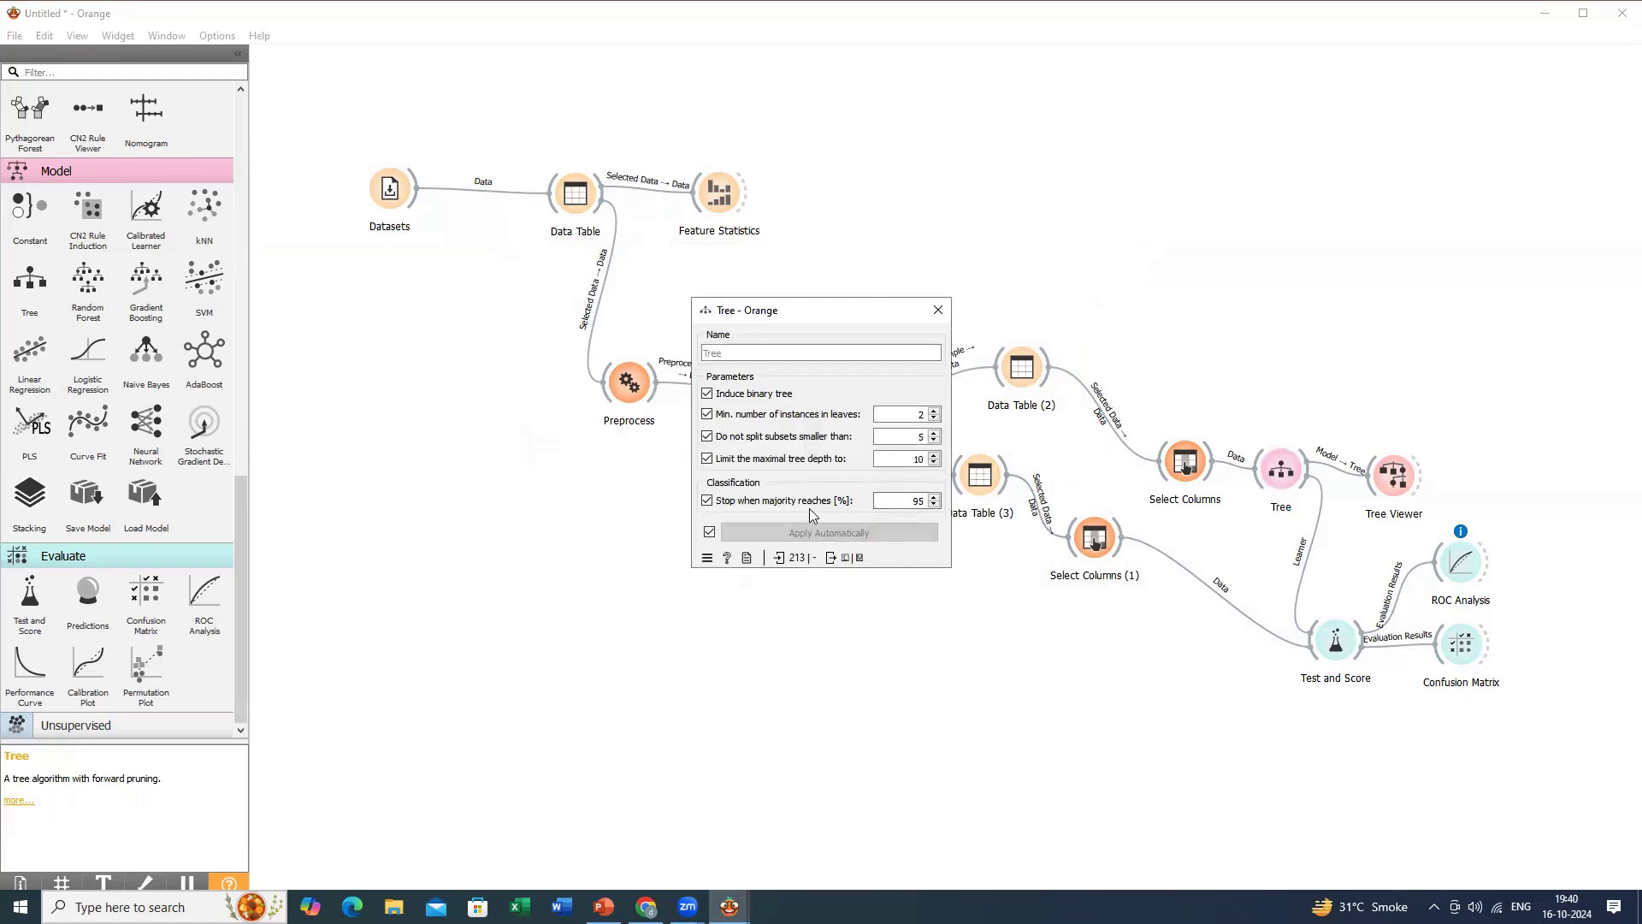
pyautogui.doubleClick(922, 502)
pyautogui.click(934, 317)
pyautogui.doubleClick(1335, 640)
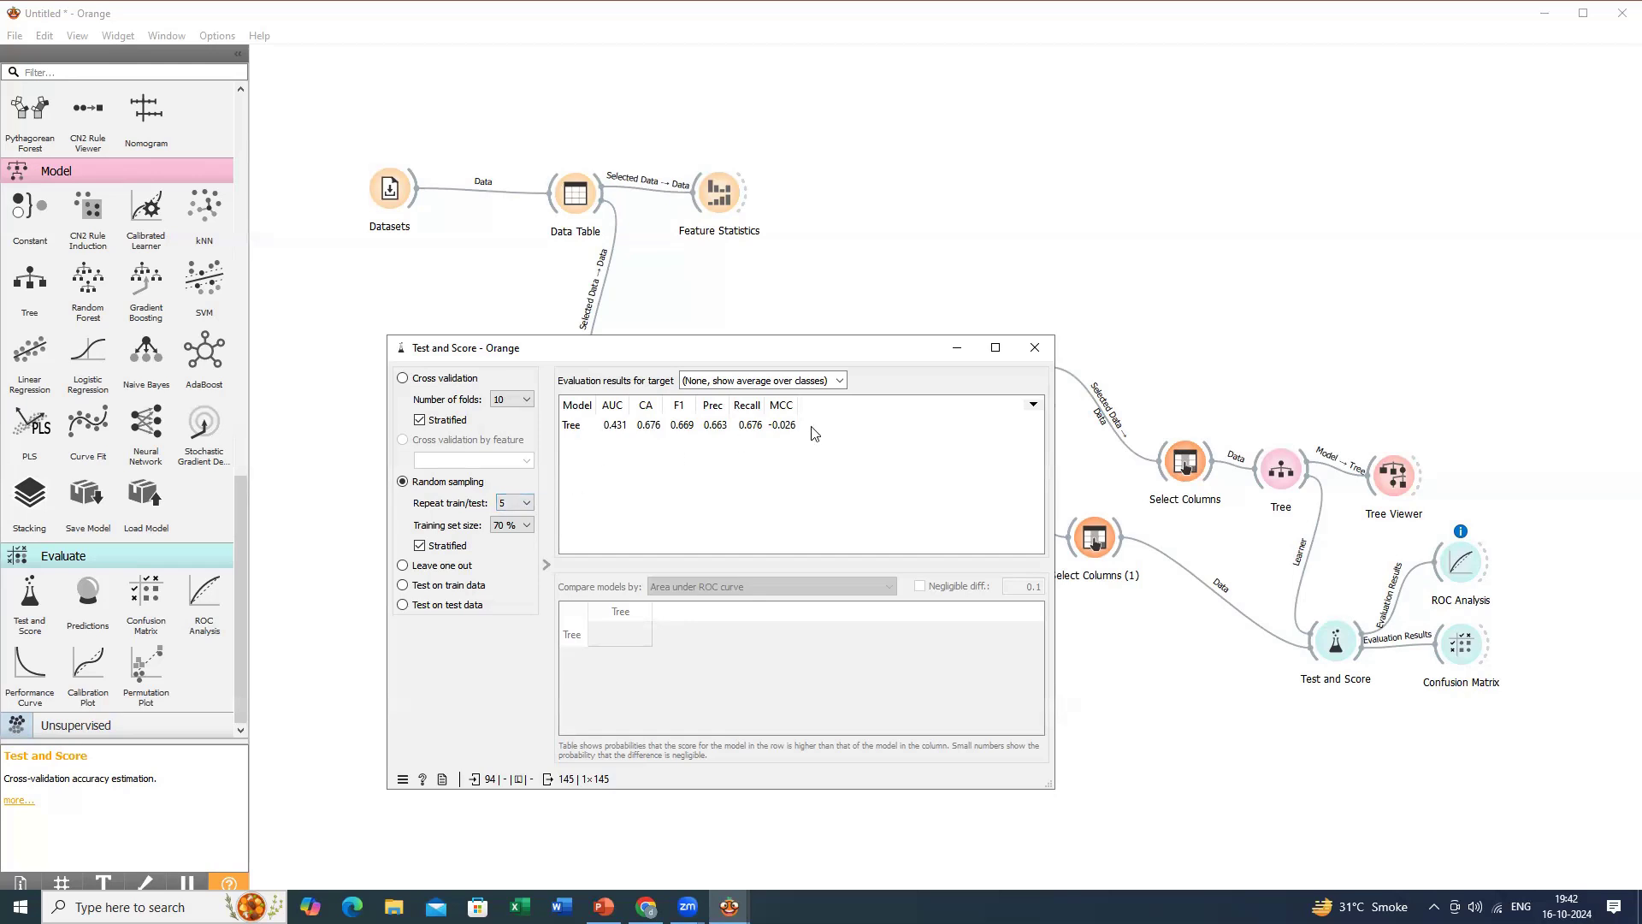
pyautogui.click(1035, 347)
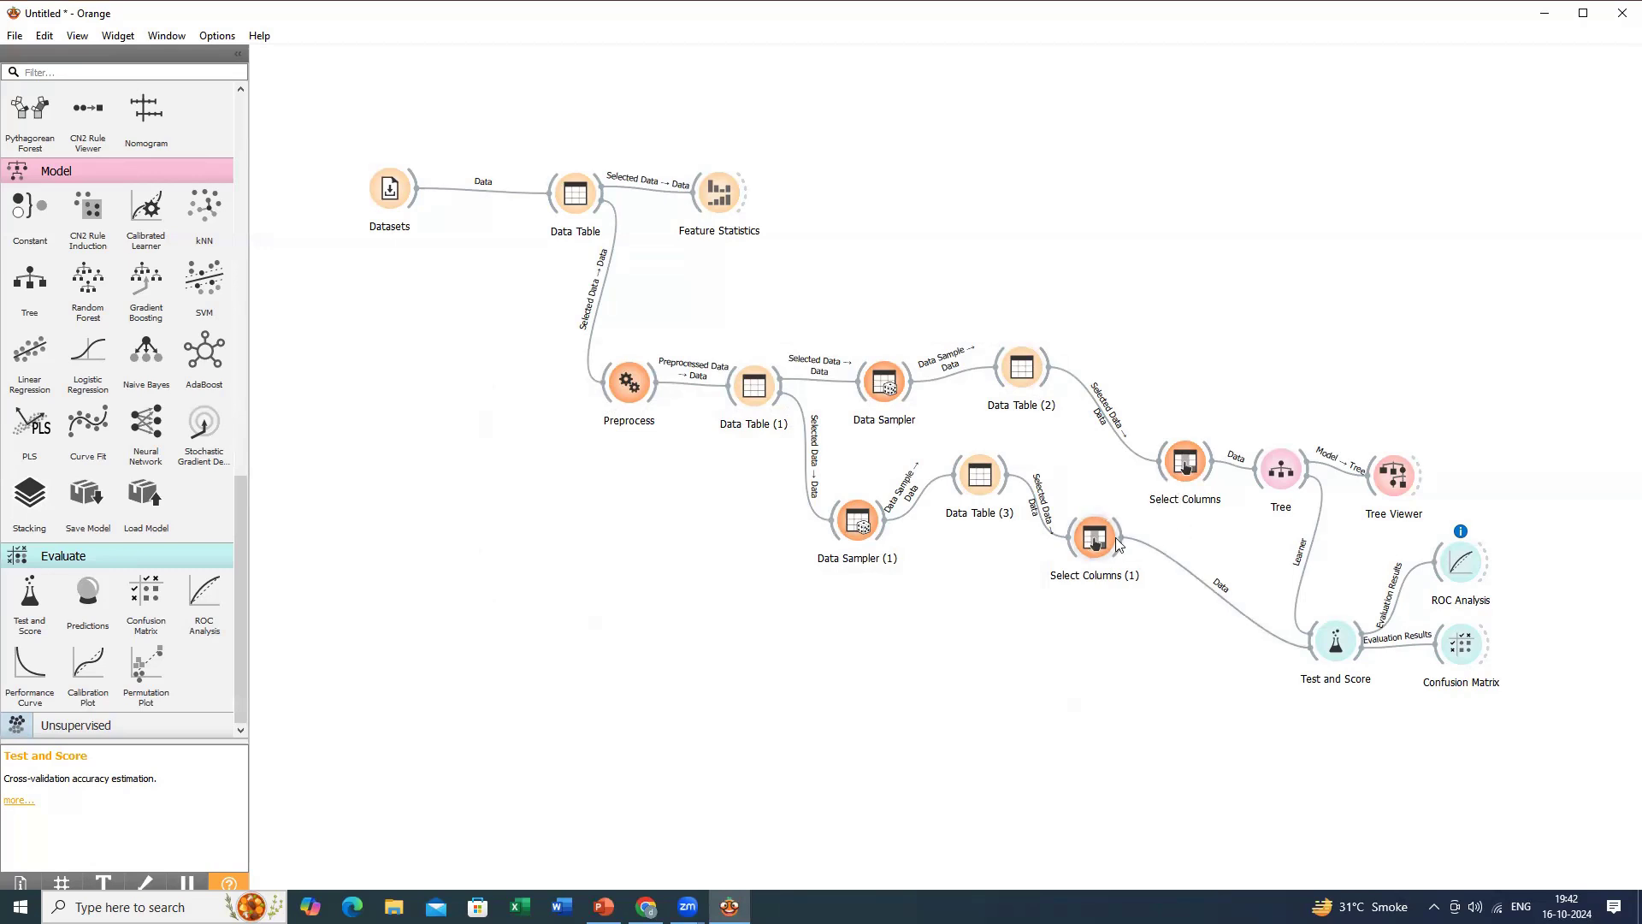
# Raise the fixed proportion of data slightly in the Data Sampler widget and close its window.
pyautogui.rightClick(1179, 485)
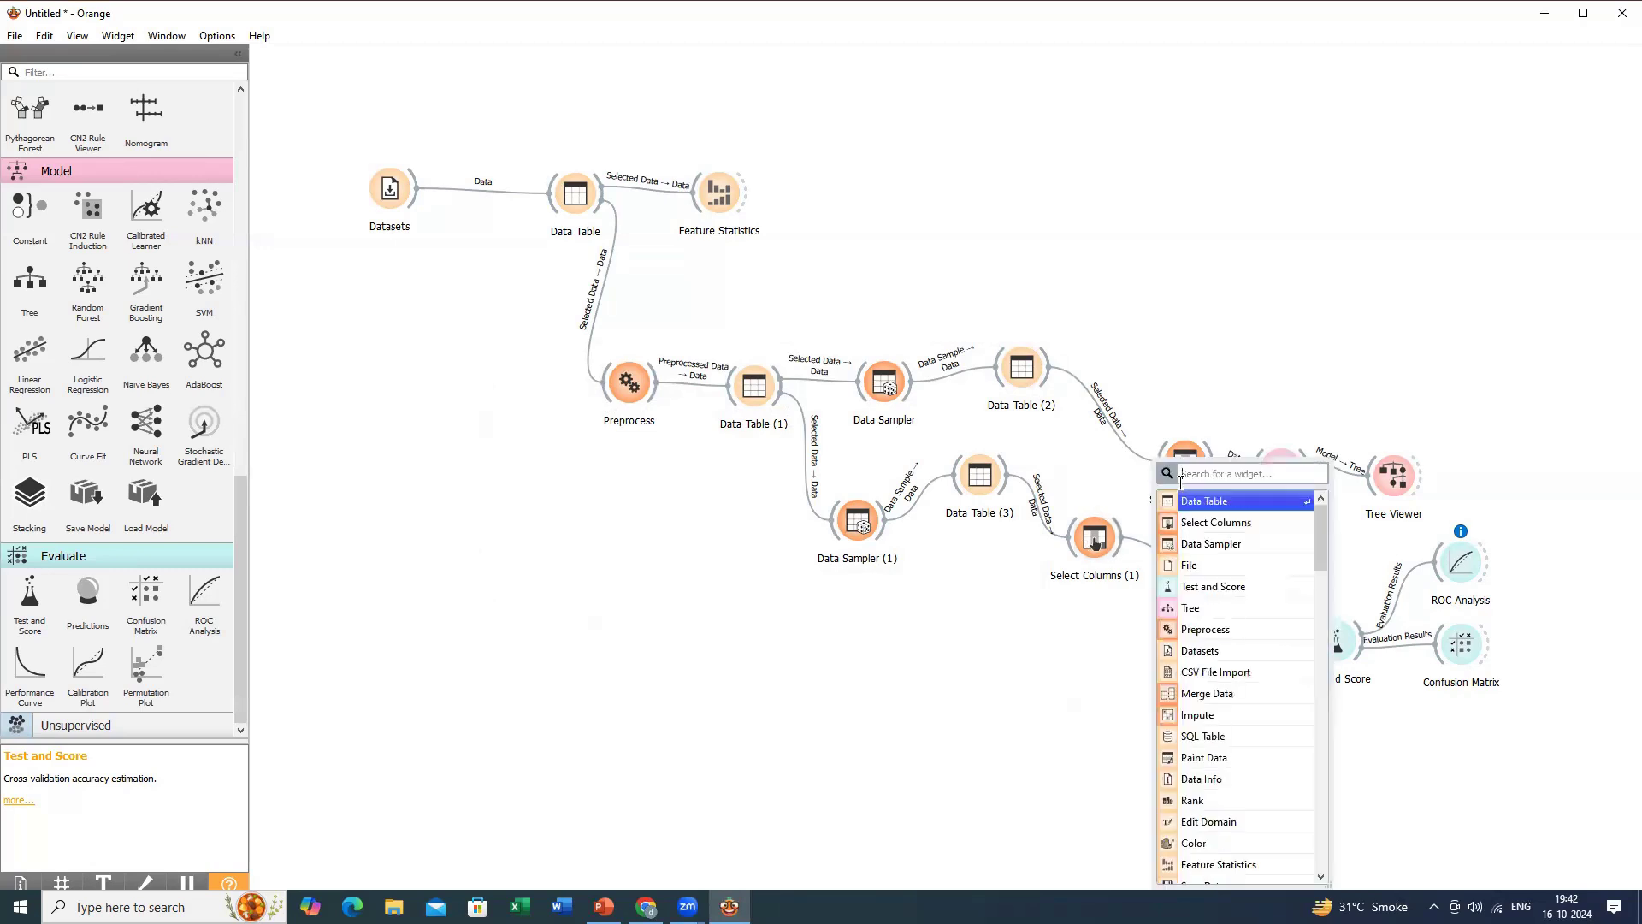
pyautogui.click(1165, 422)
pyautogui.doubleClick(904, 390)
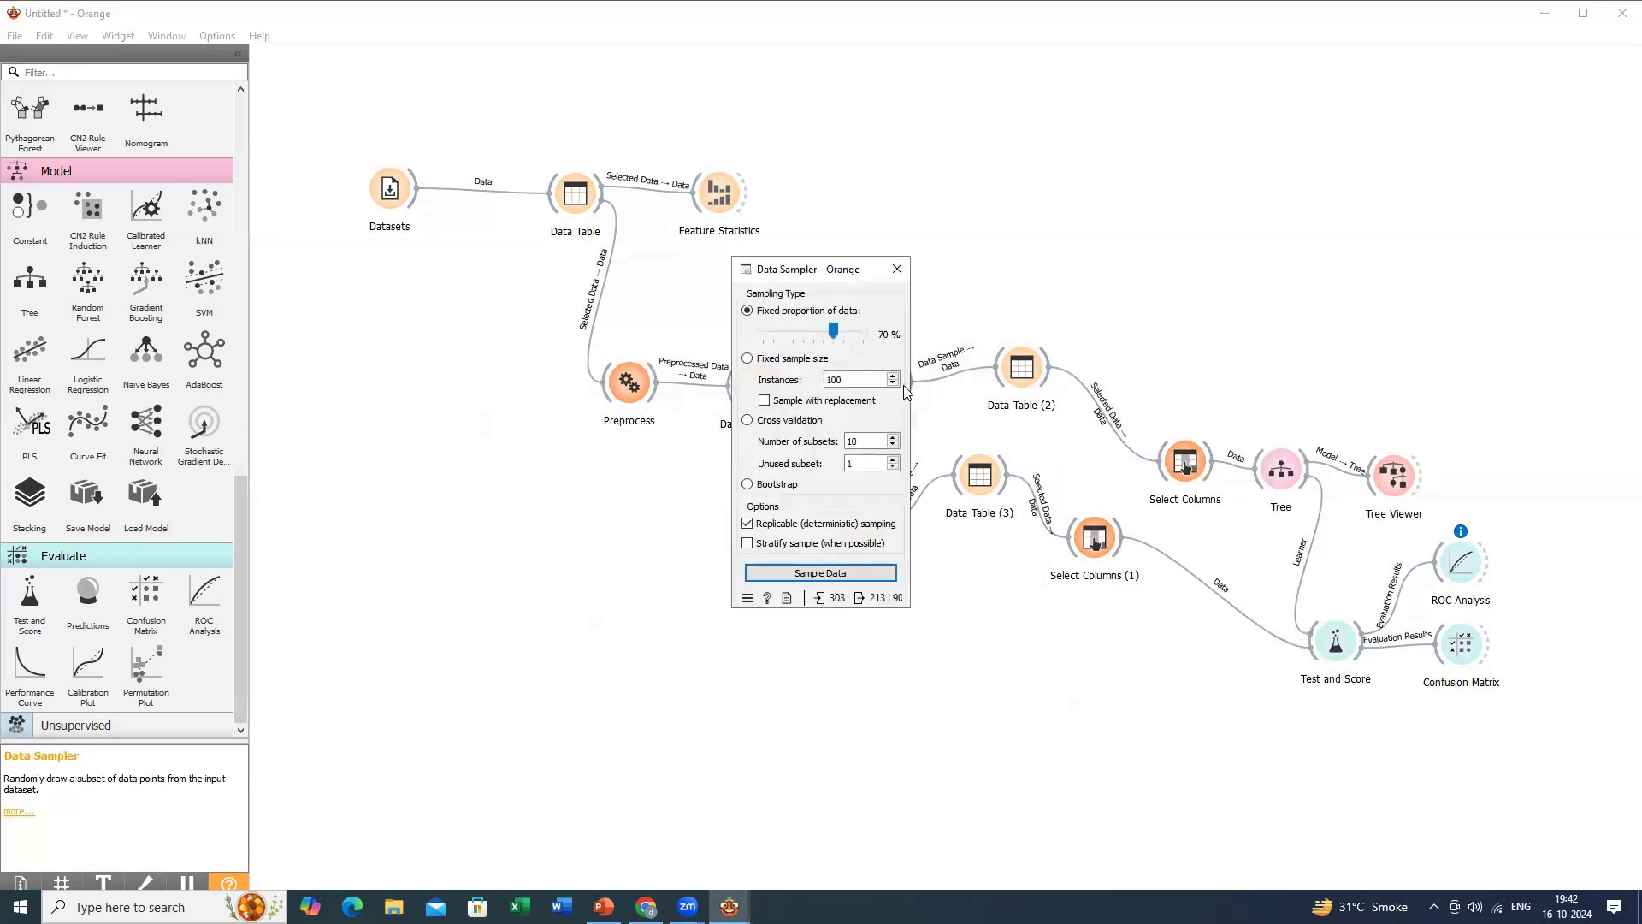
pyautogui.moveTo(834, 332); pyautogui.dragTo(850, 337)
pyautogui.click(903, 279)
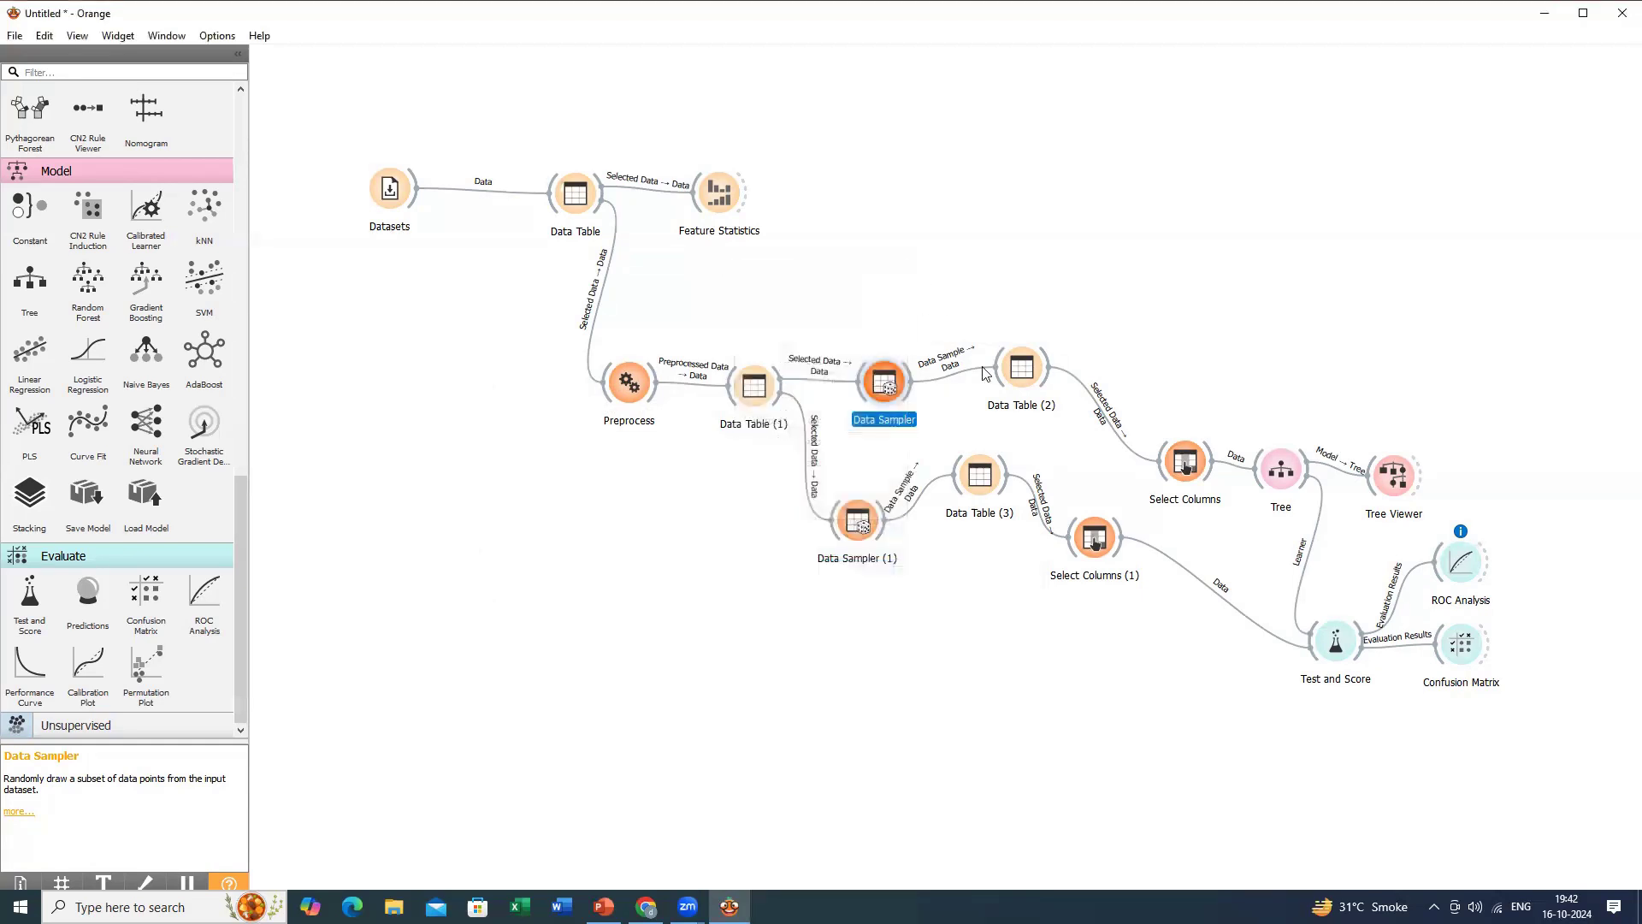
# Set the fixed proportion of data in Data Sampler (1) to 24 %, resample the data, and close the window.
pyautogui.click(861, 528)
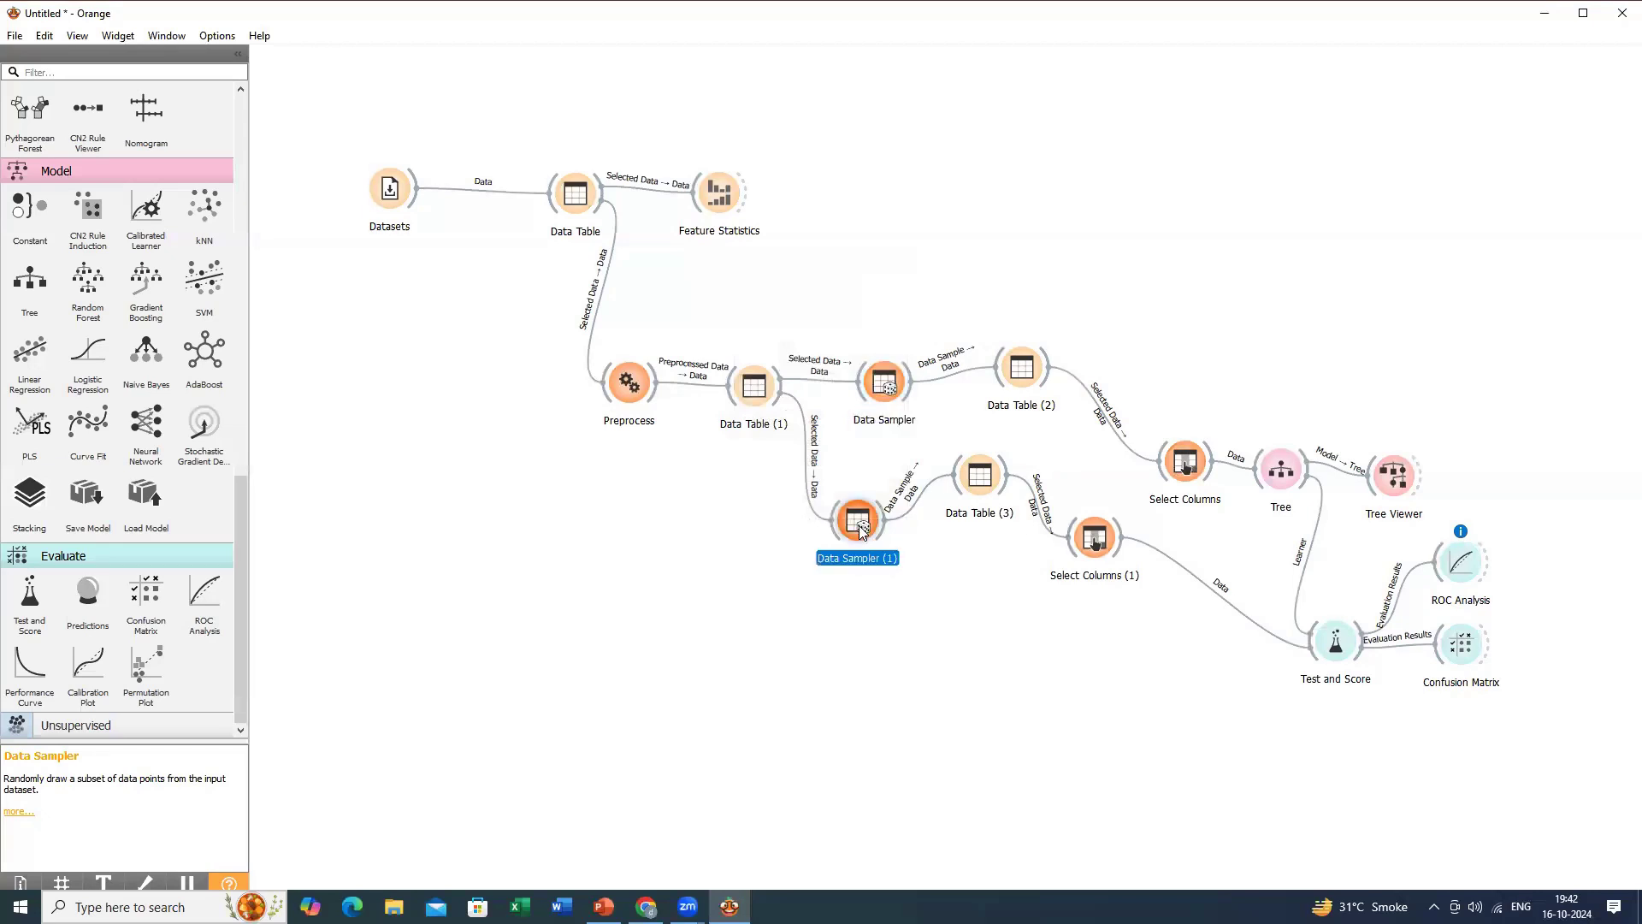
pyautogui.doubleClick(859, 525)
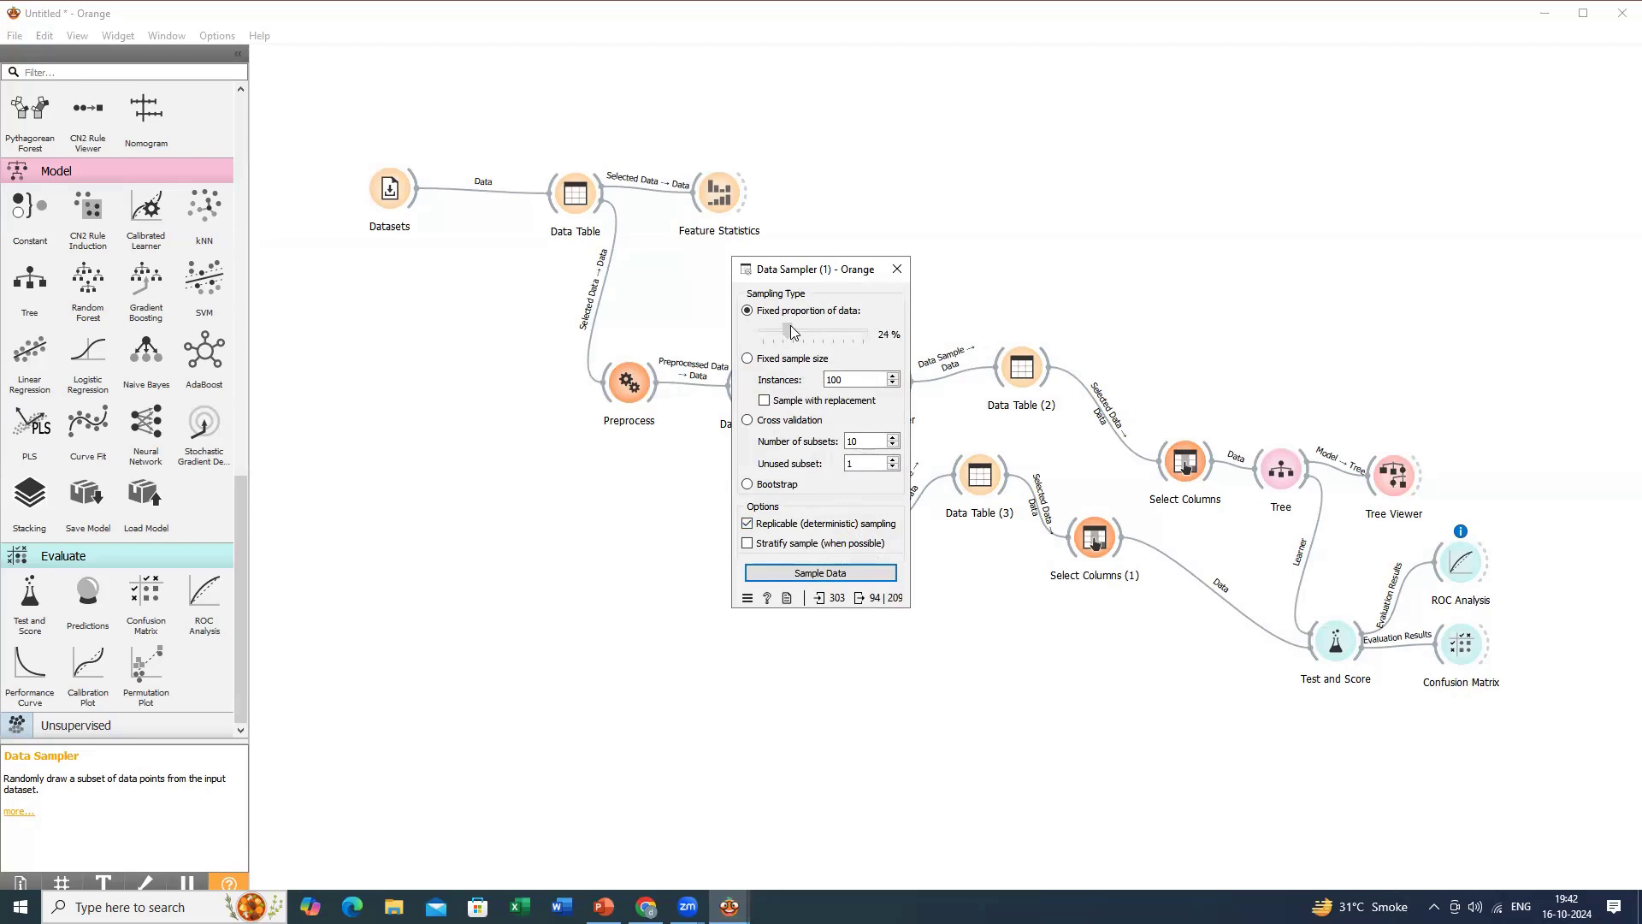
pyautogui.click(834, 574)
pyautogui.click(897, 268)
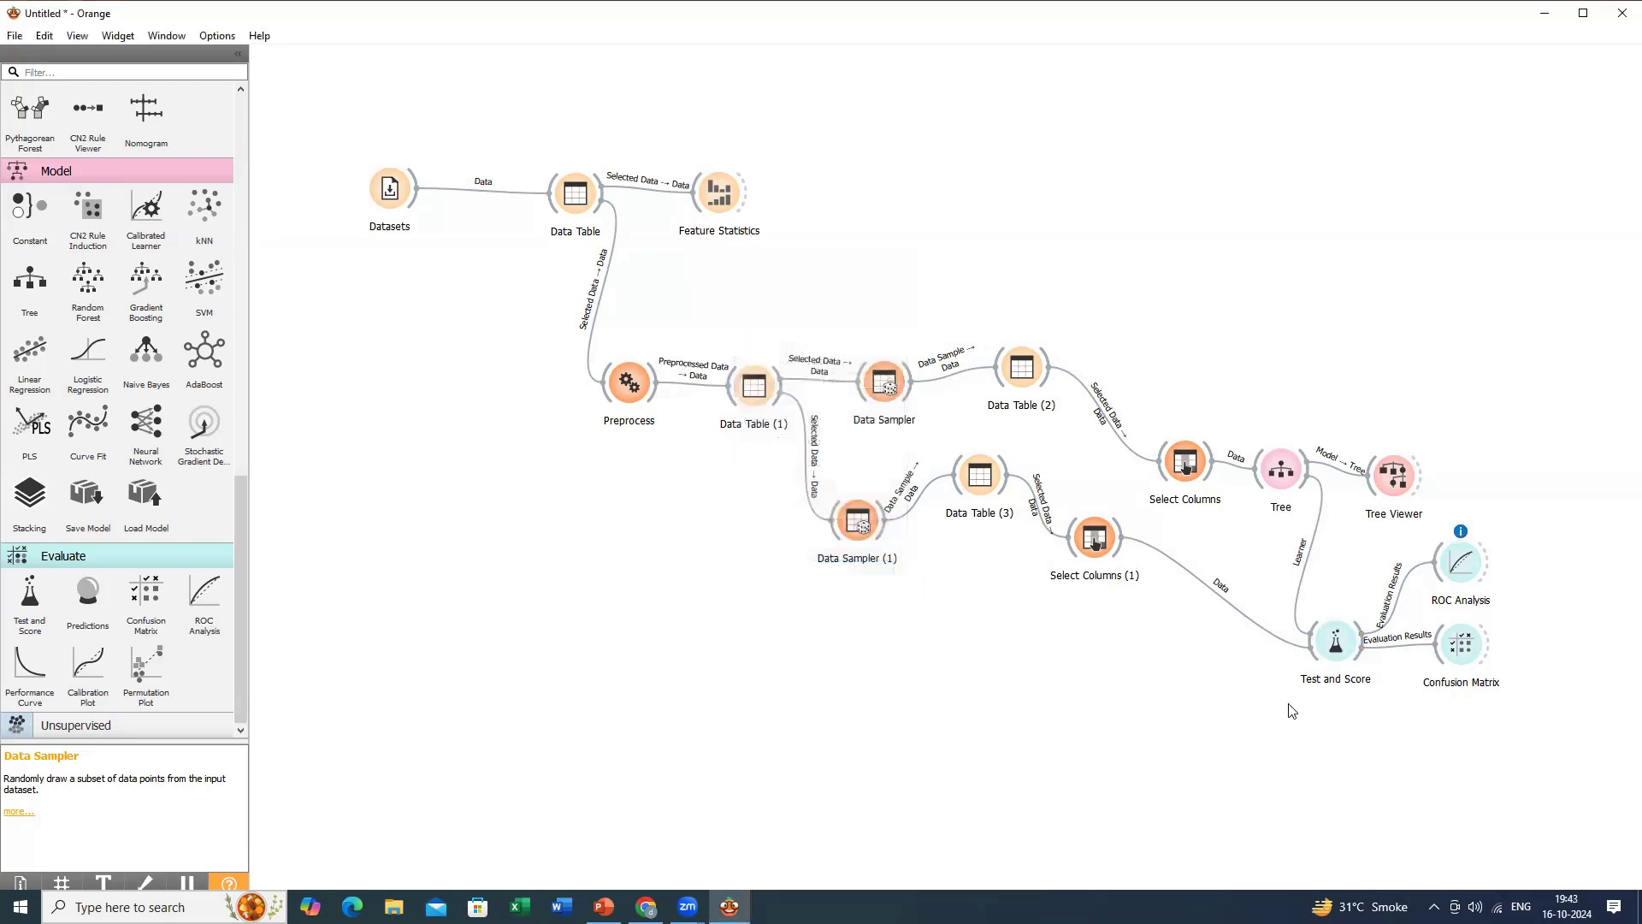
# Set random sampling in Test and Score to 2 train/test repeats with a 95 % training set, and close the window.
pyautogui.doubleClick(1335, 641)
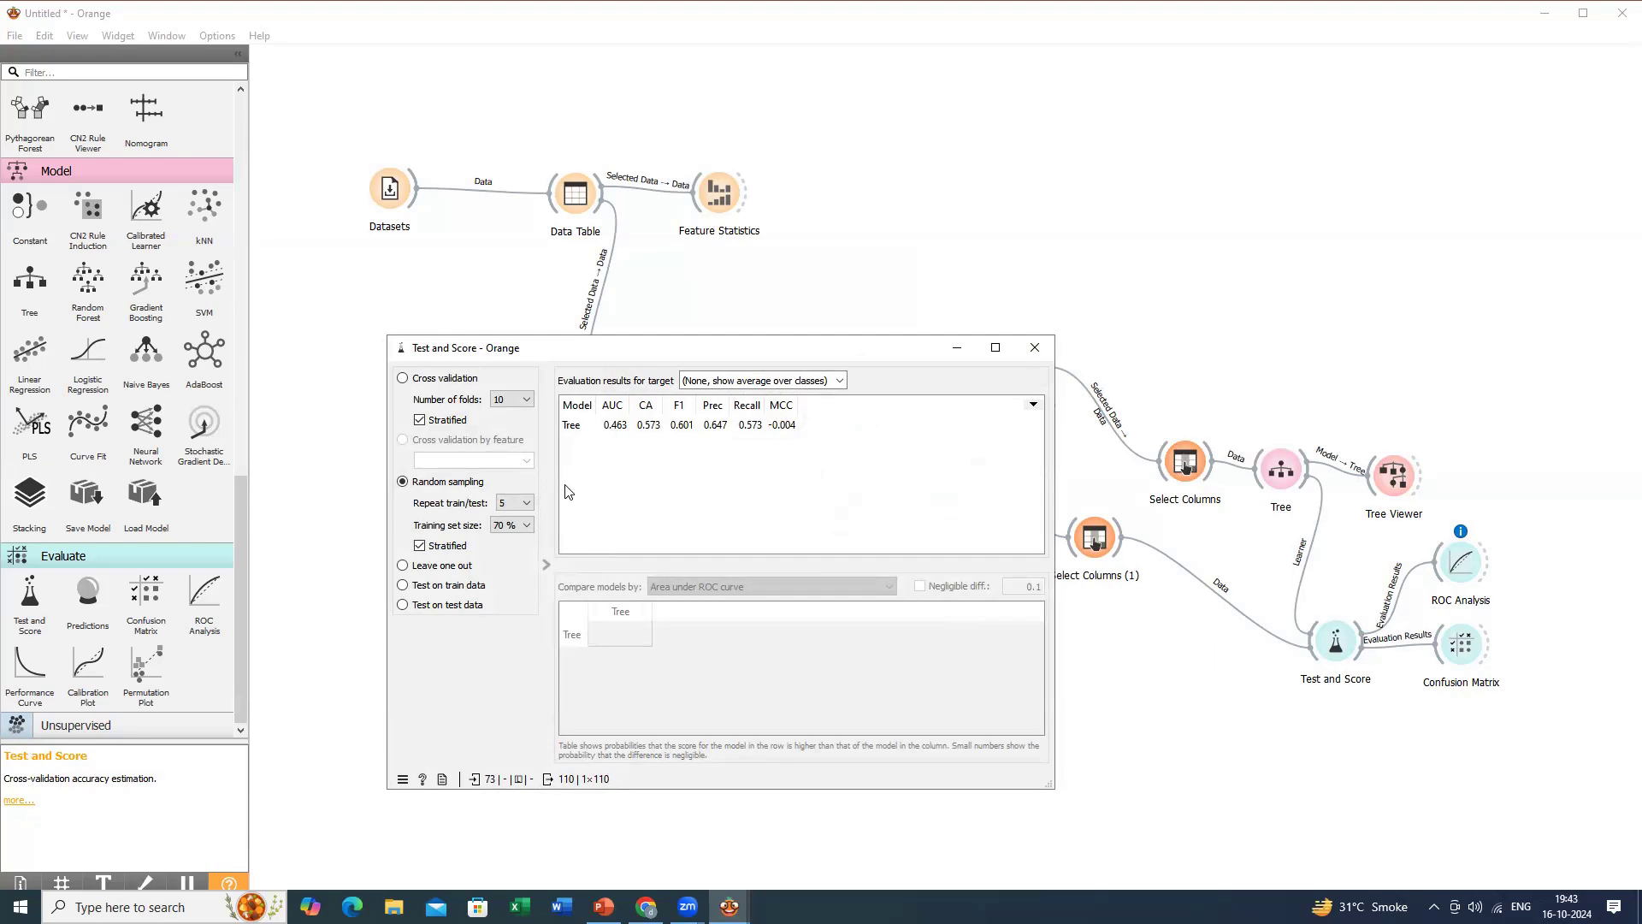
pyautogui.click(532, 521)
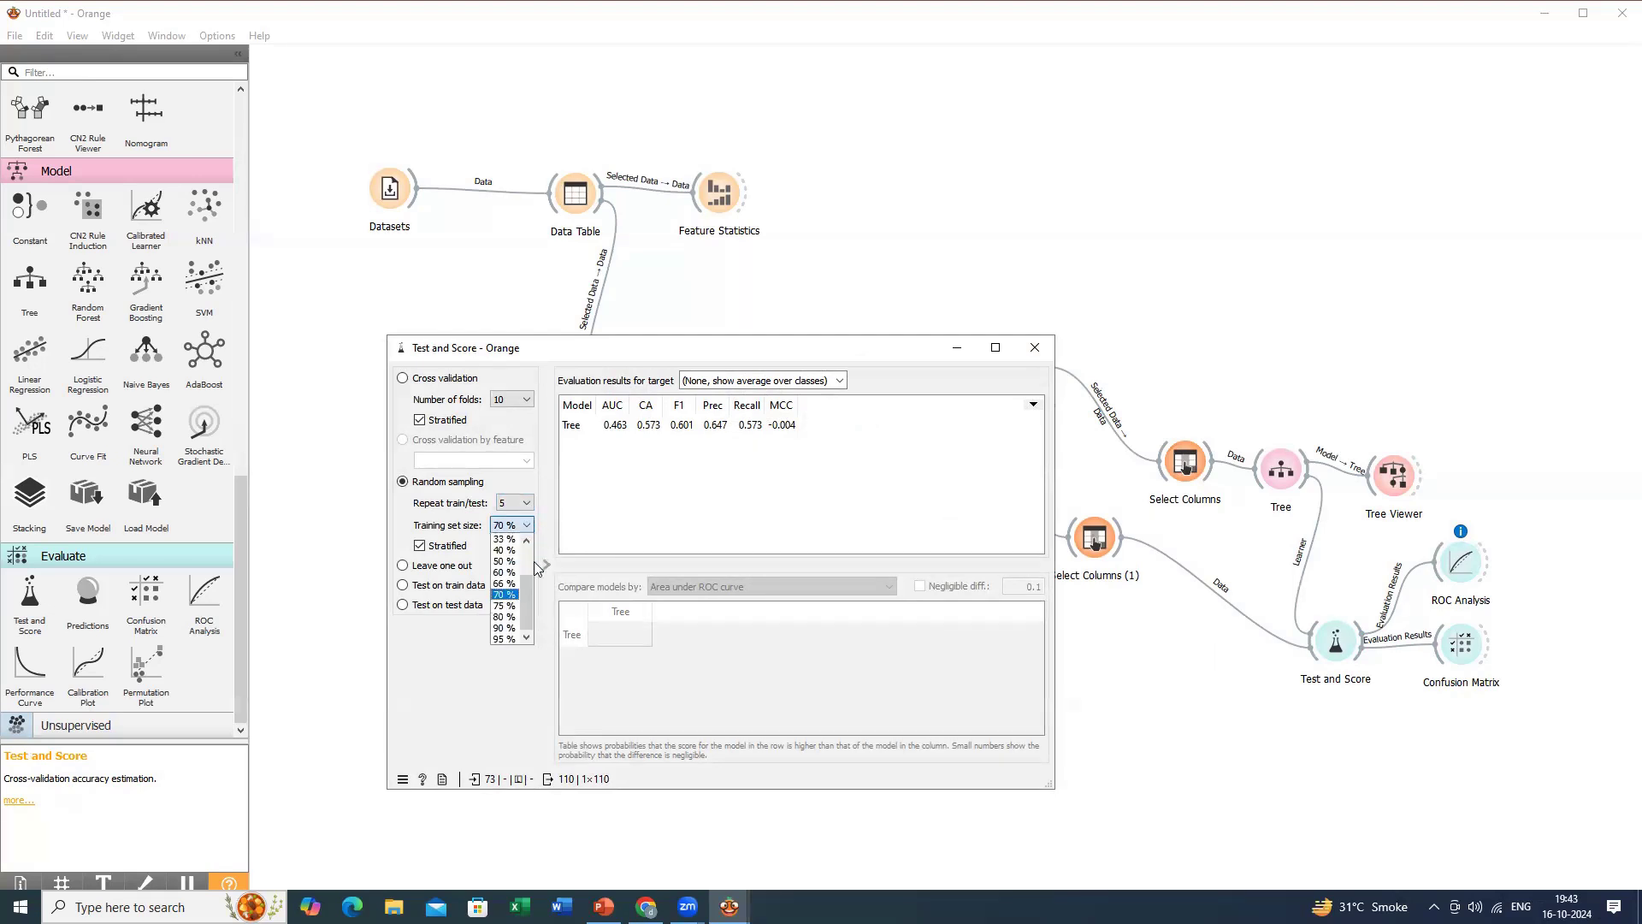
pyautogui.click(506, 636)
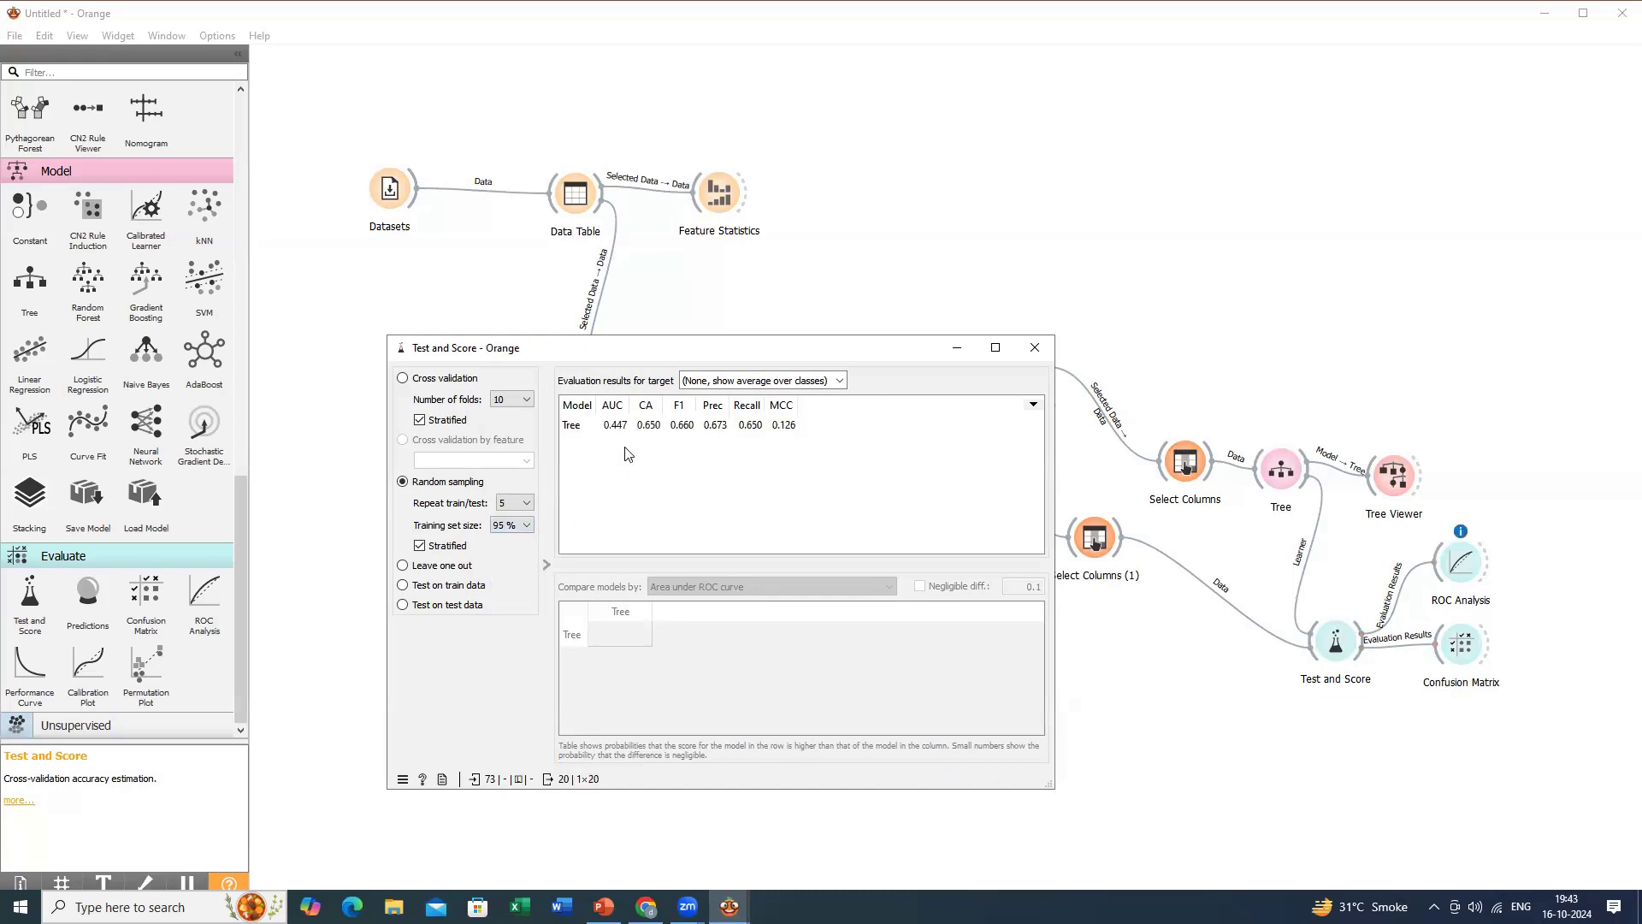
pyautogui.click(523, 505)
pyautogui.click(514, 552)
pyautogui.click(527, 503)
pyautogui.click(520, 517)
pyautogui.click(613, 428)
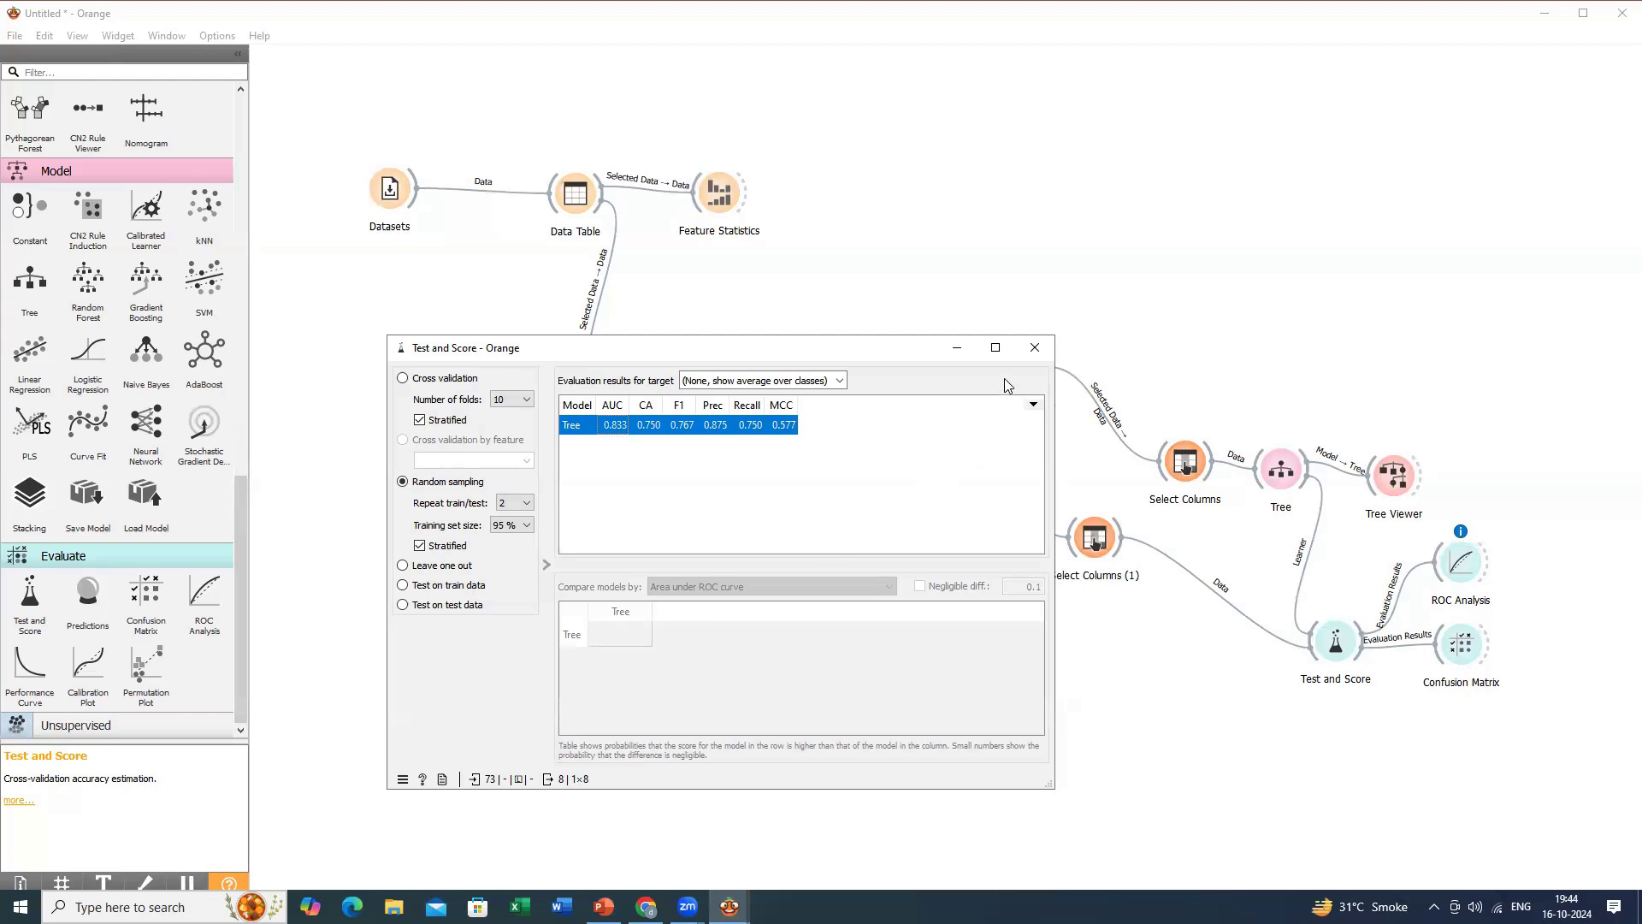
pyautogui.click(1034, 347)
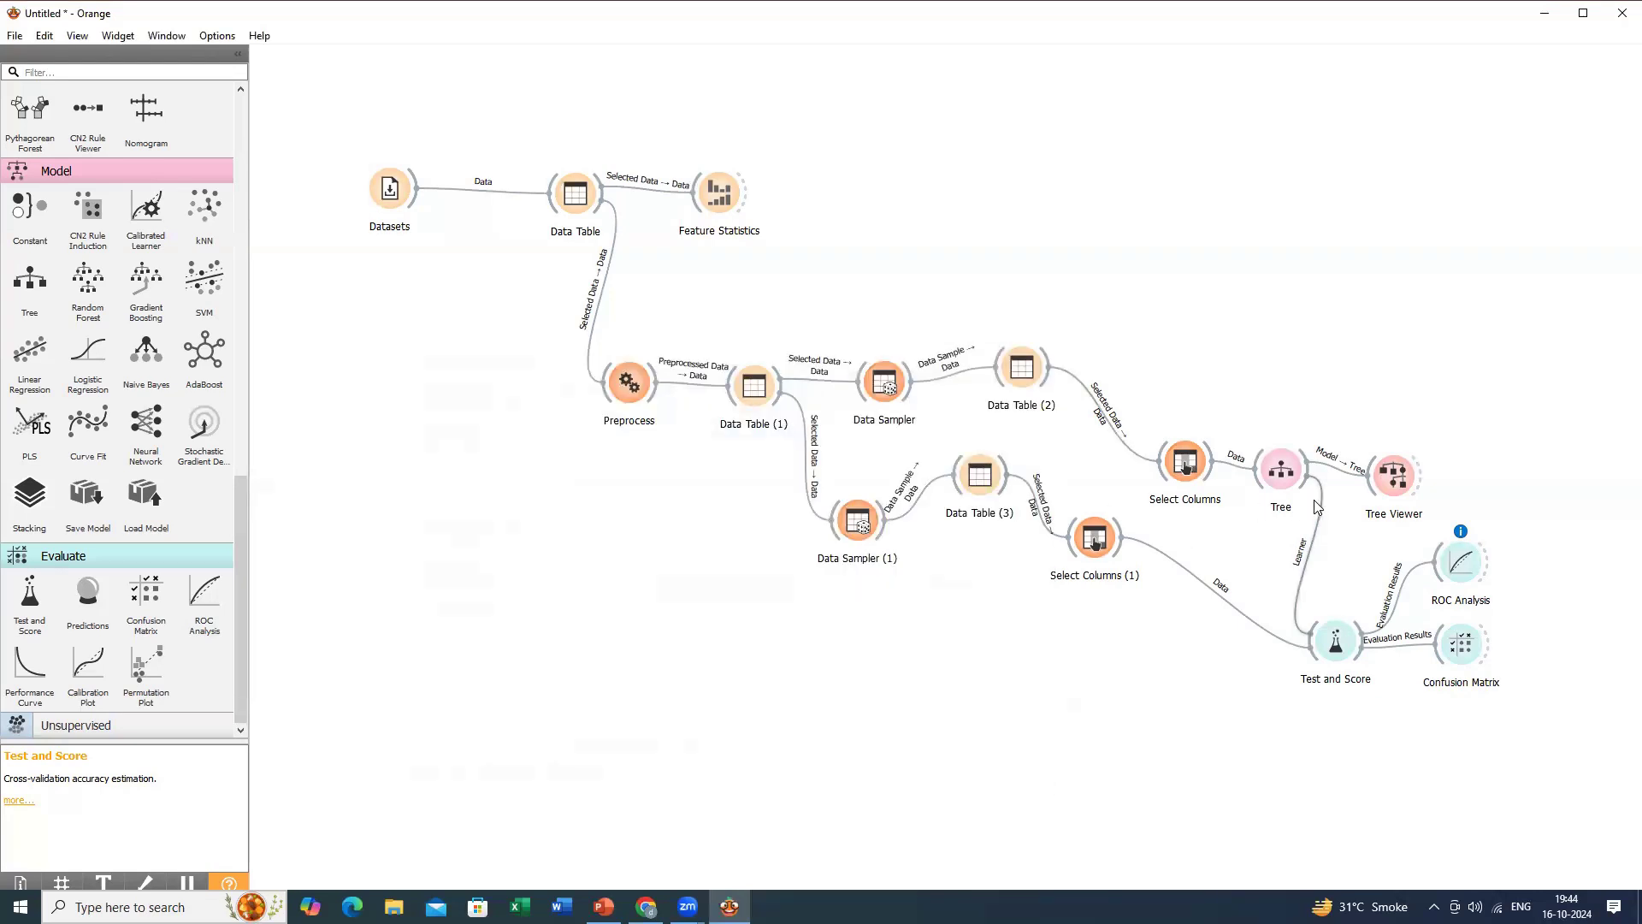
# Examine the trained decision tree in Tree Viewer and close it.
pyautogui.moveTo(1295, 489)
pyautogui.doubleClick(1385, 484)
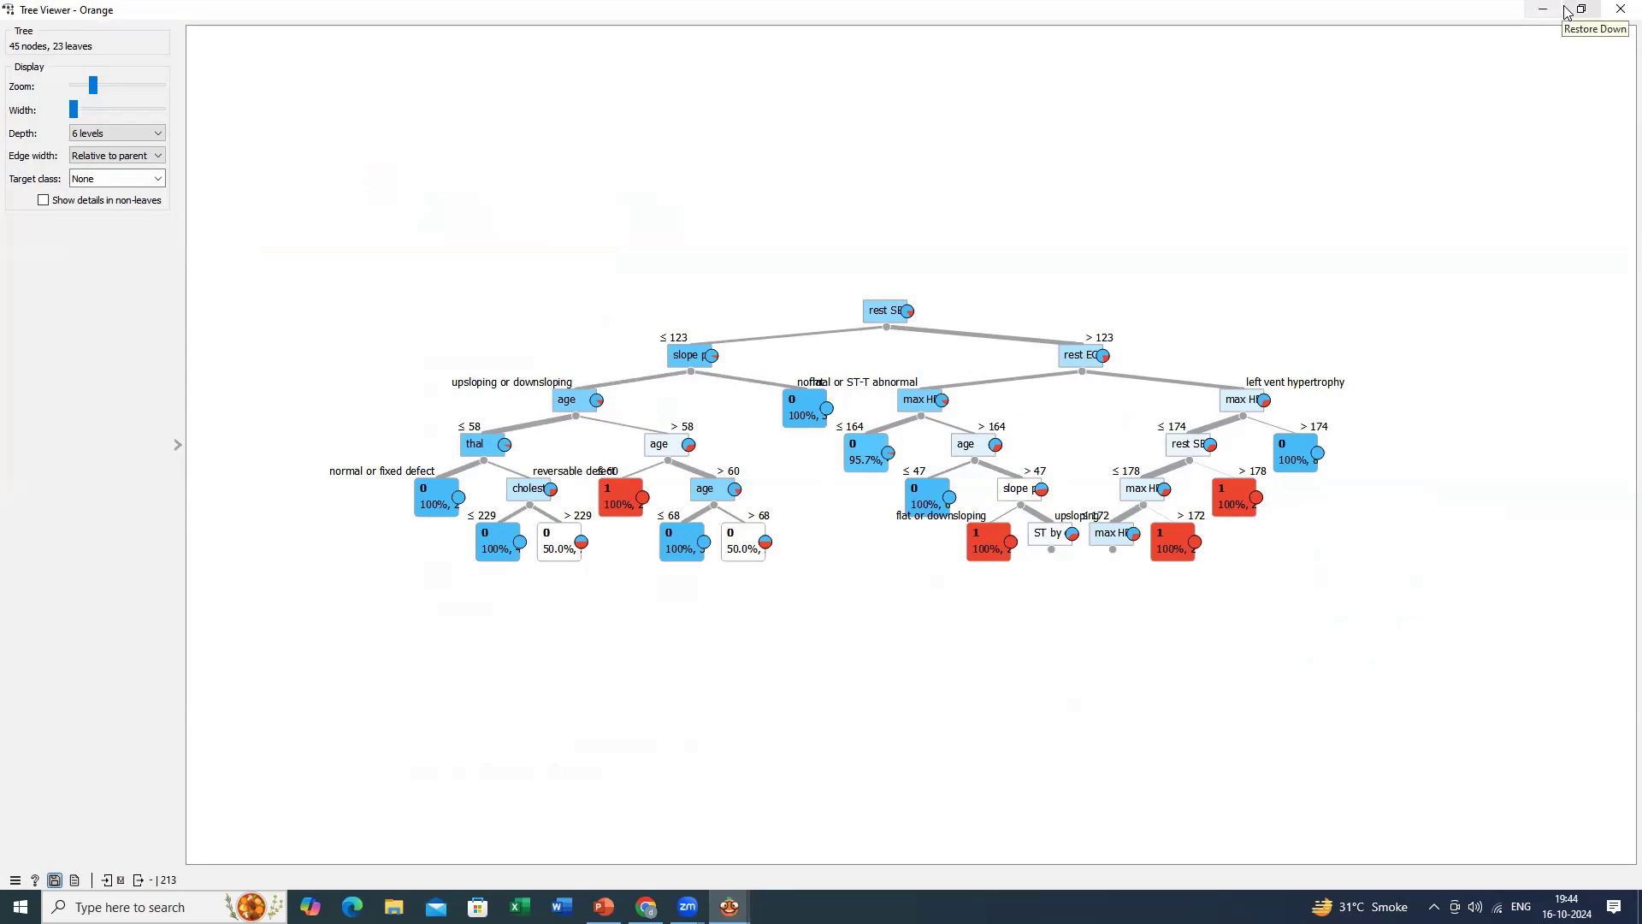
pyautogui.click(1619, 12)
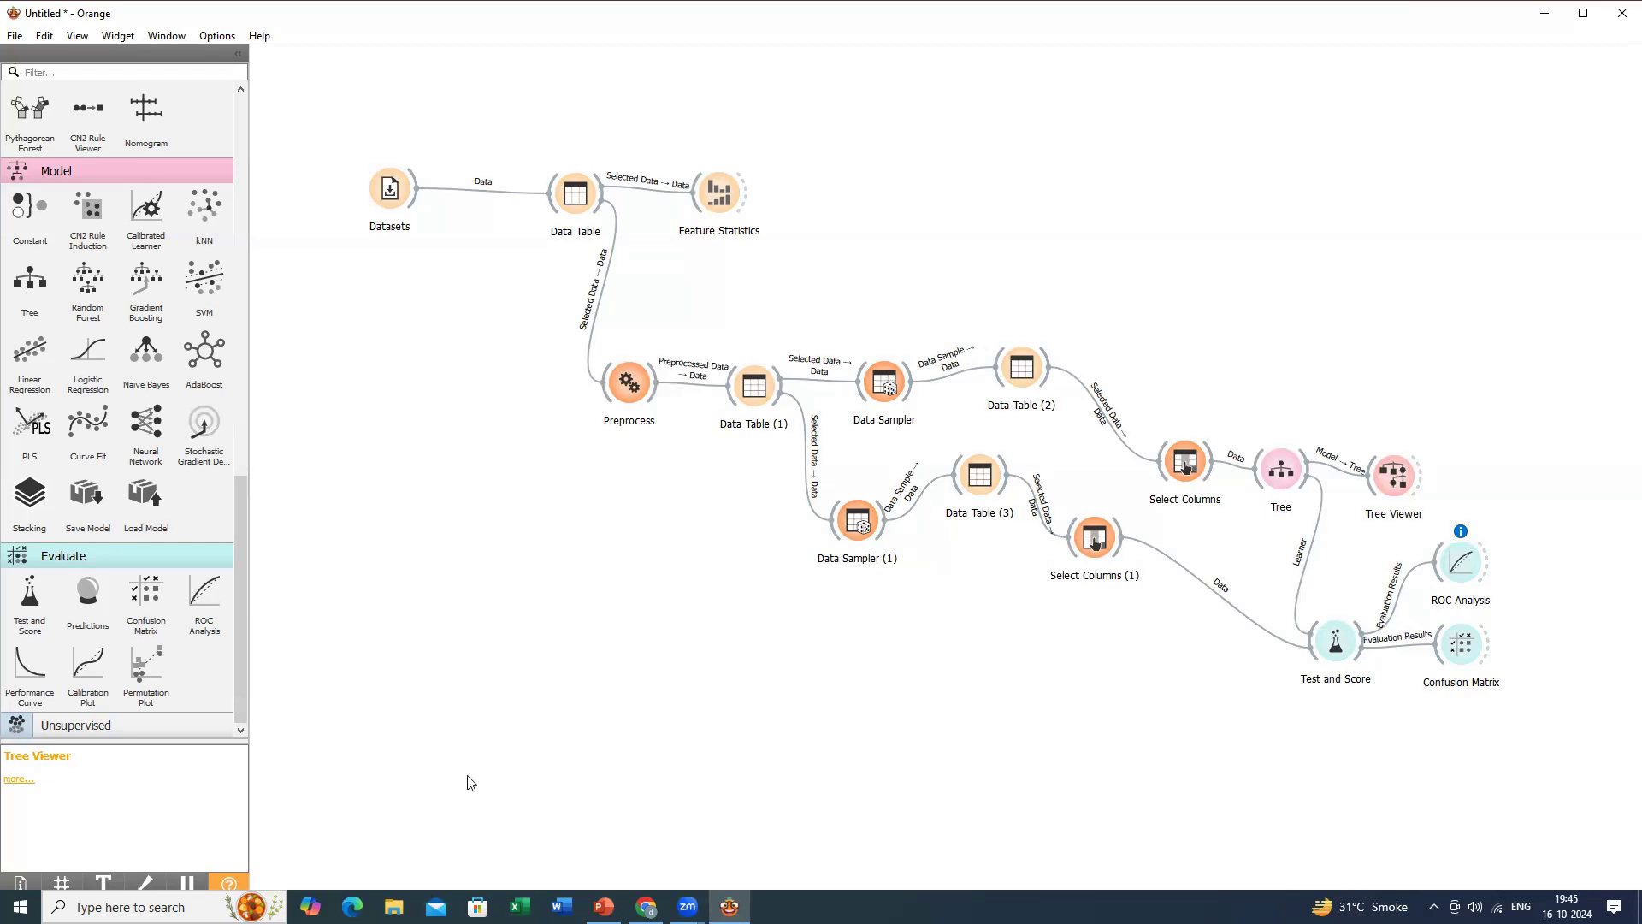
# Browse the available widget categories and the commands the application offers.
pyautogui.scroll(2, 117, 233)
pyautogui.scroll(2, 118, 233)
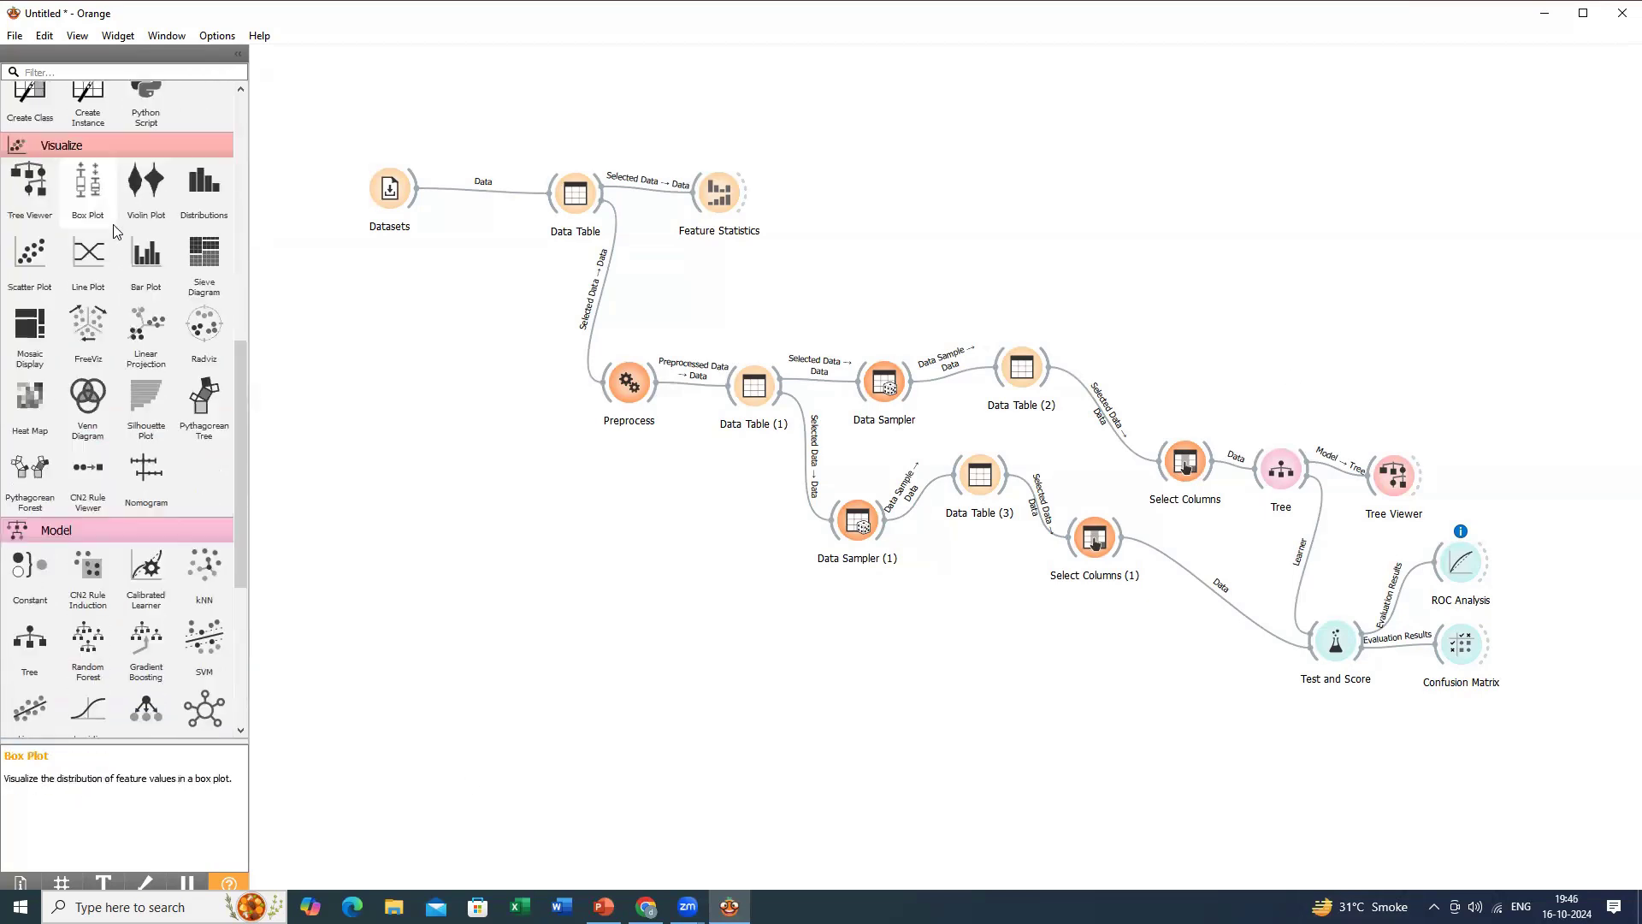
pyautogui.scroll(7, 117, 232)
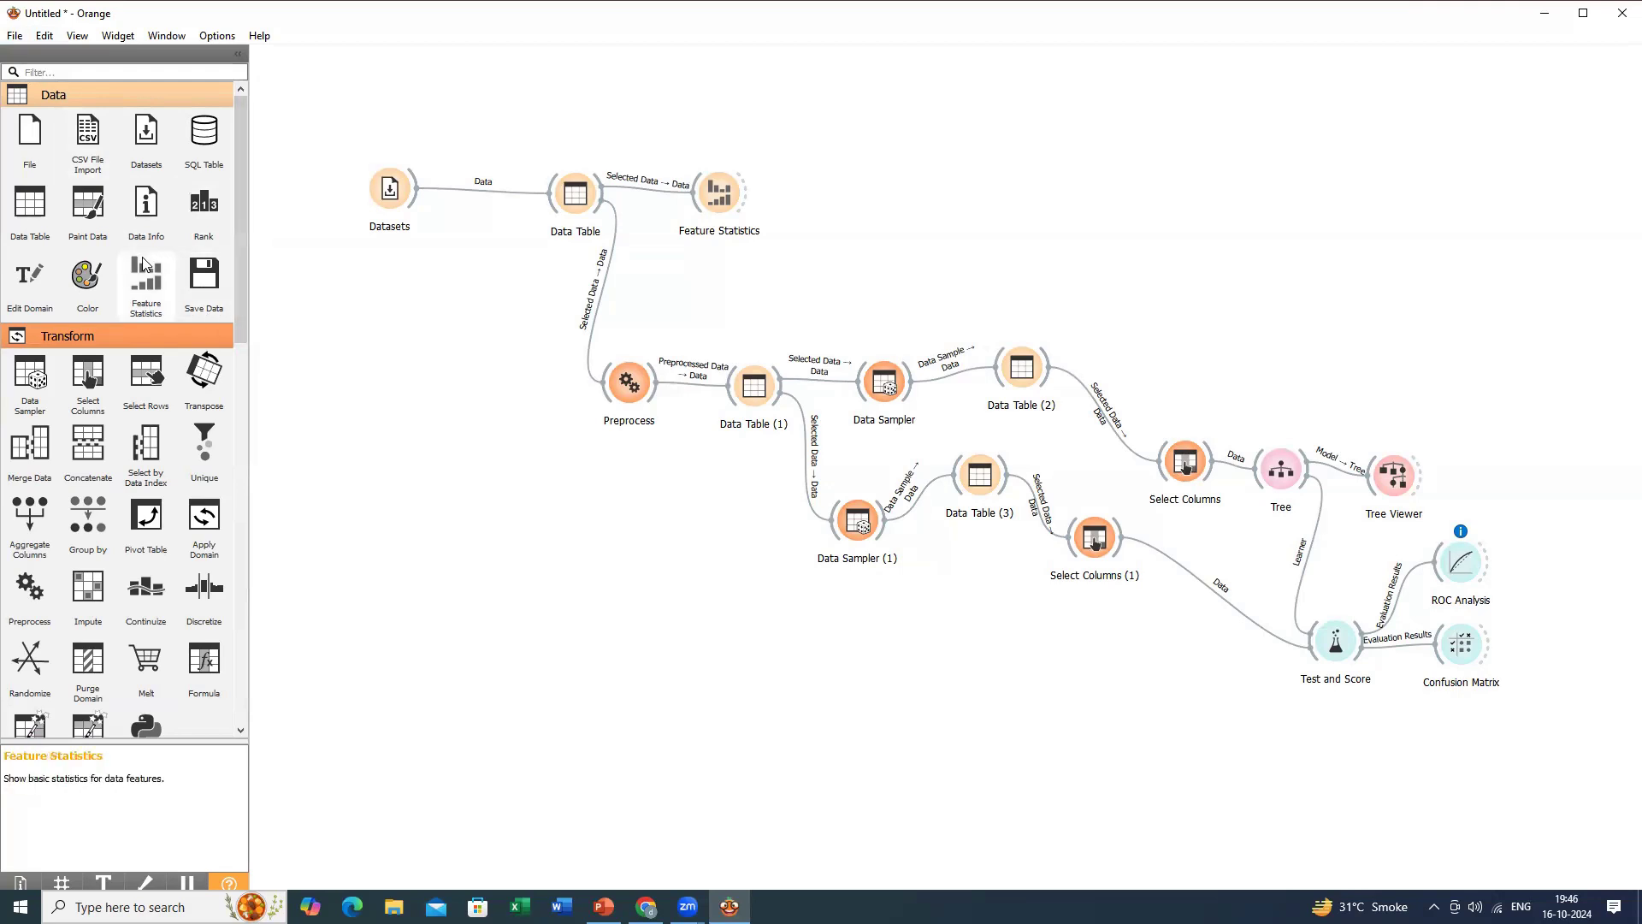
pyautogui.scroll(-1, 143, 264)
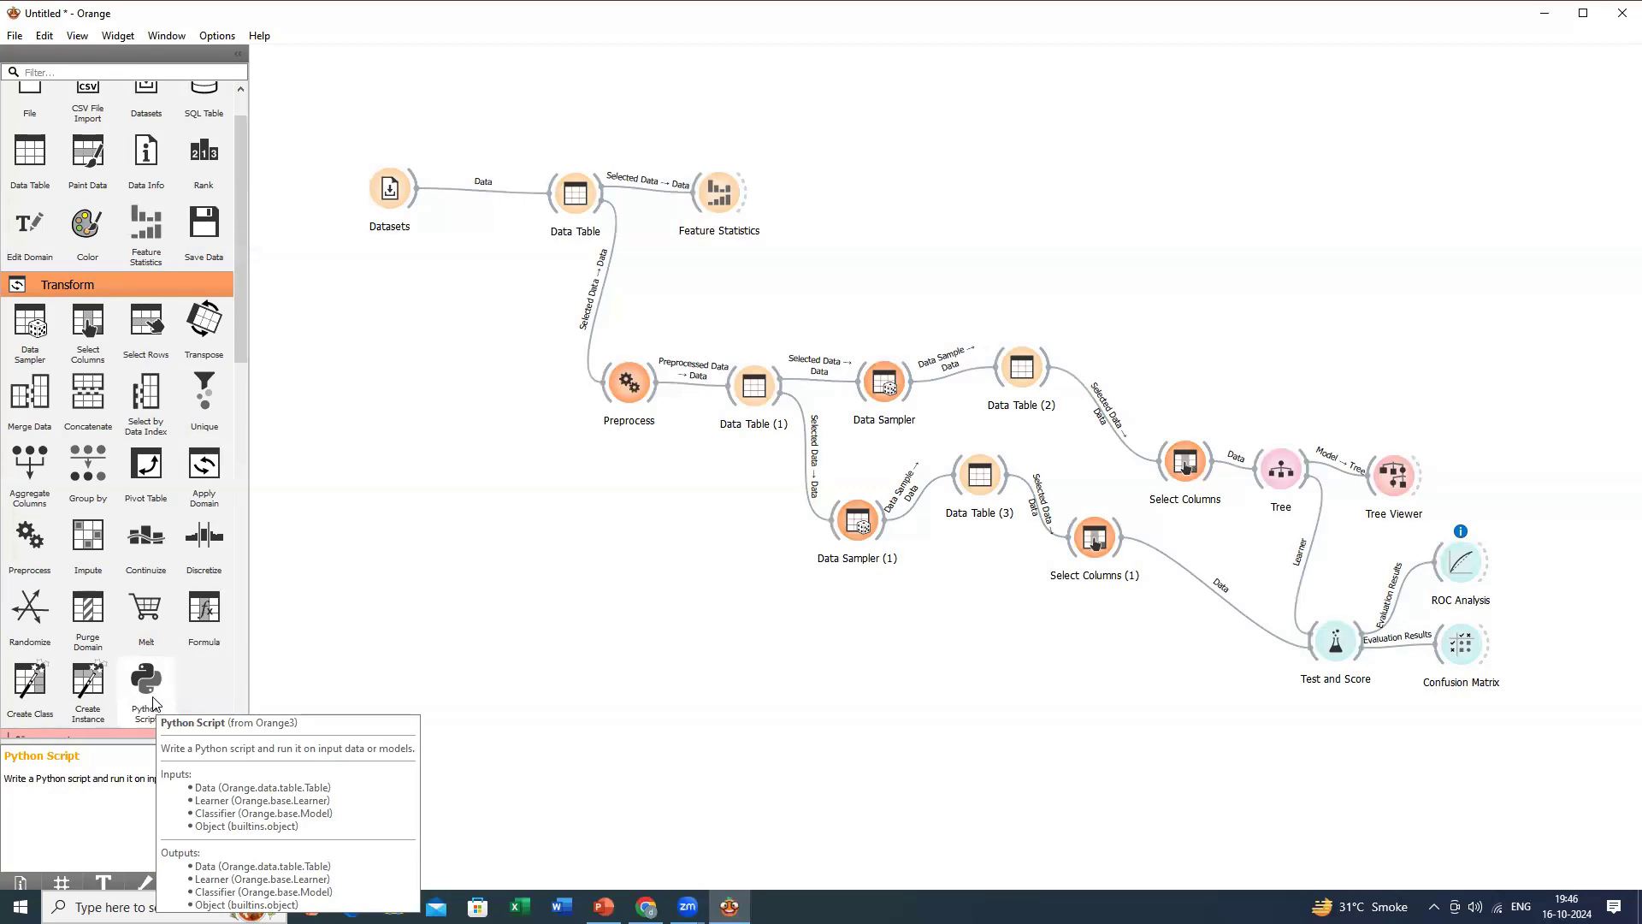
pyautogui.click(13, 36)
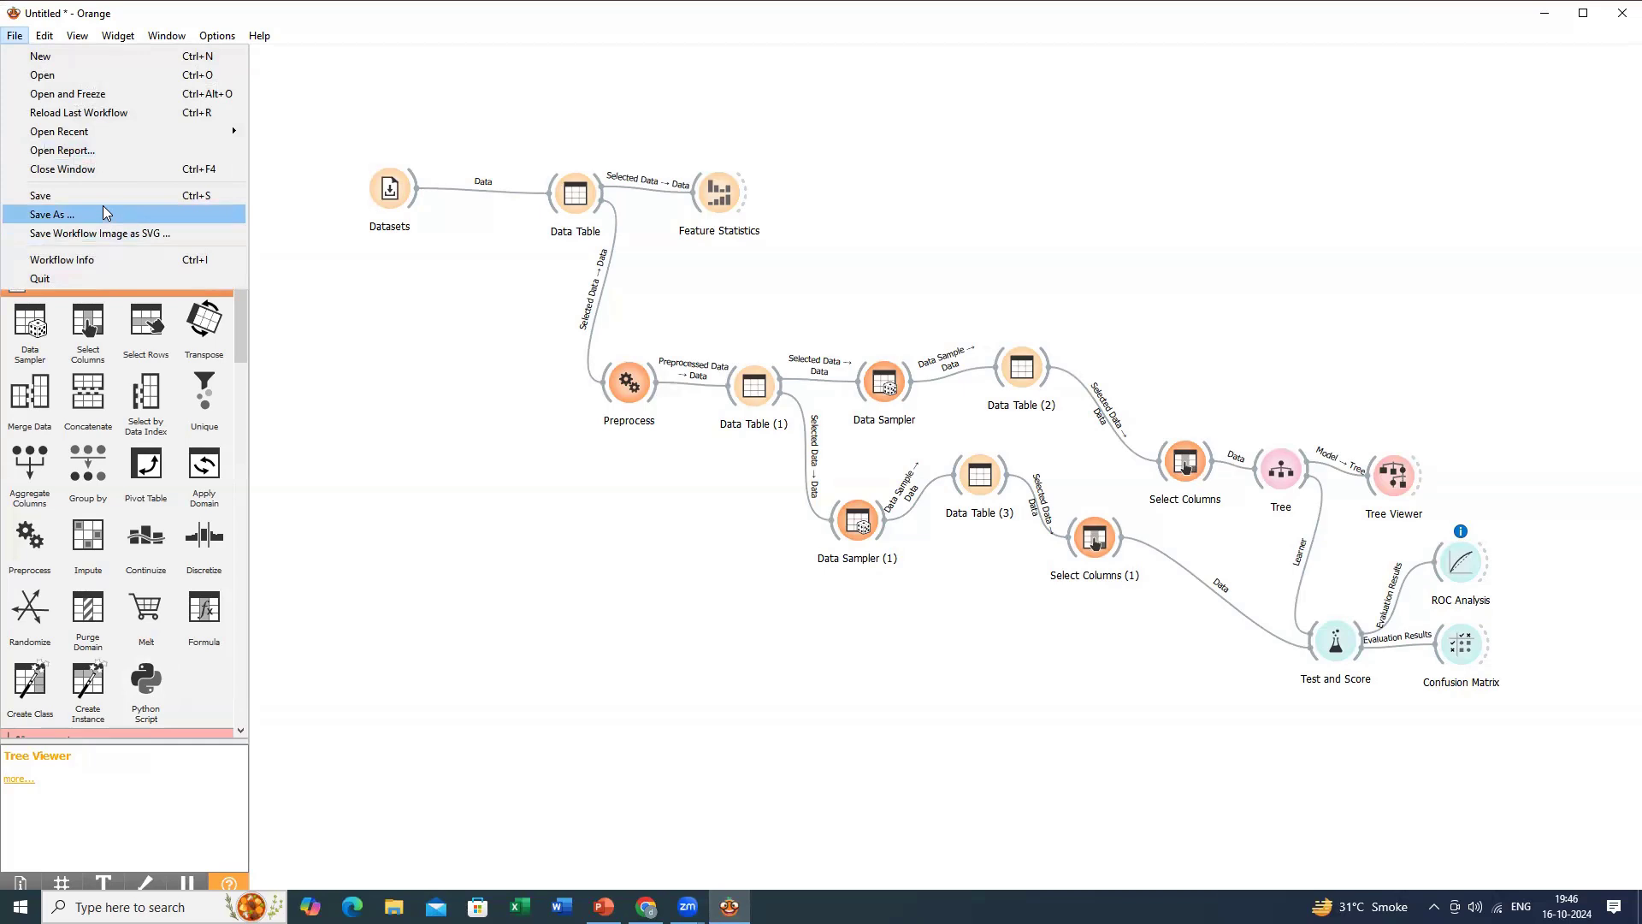
pyautogui.moveTo(45, 36)
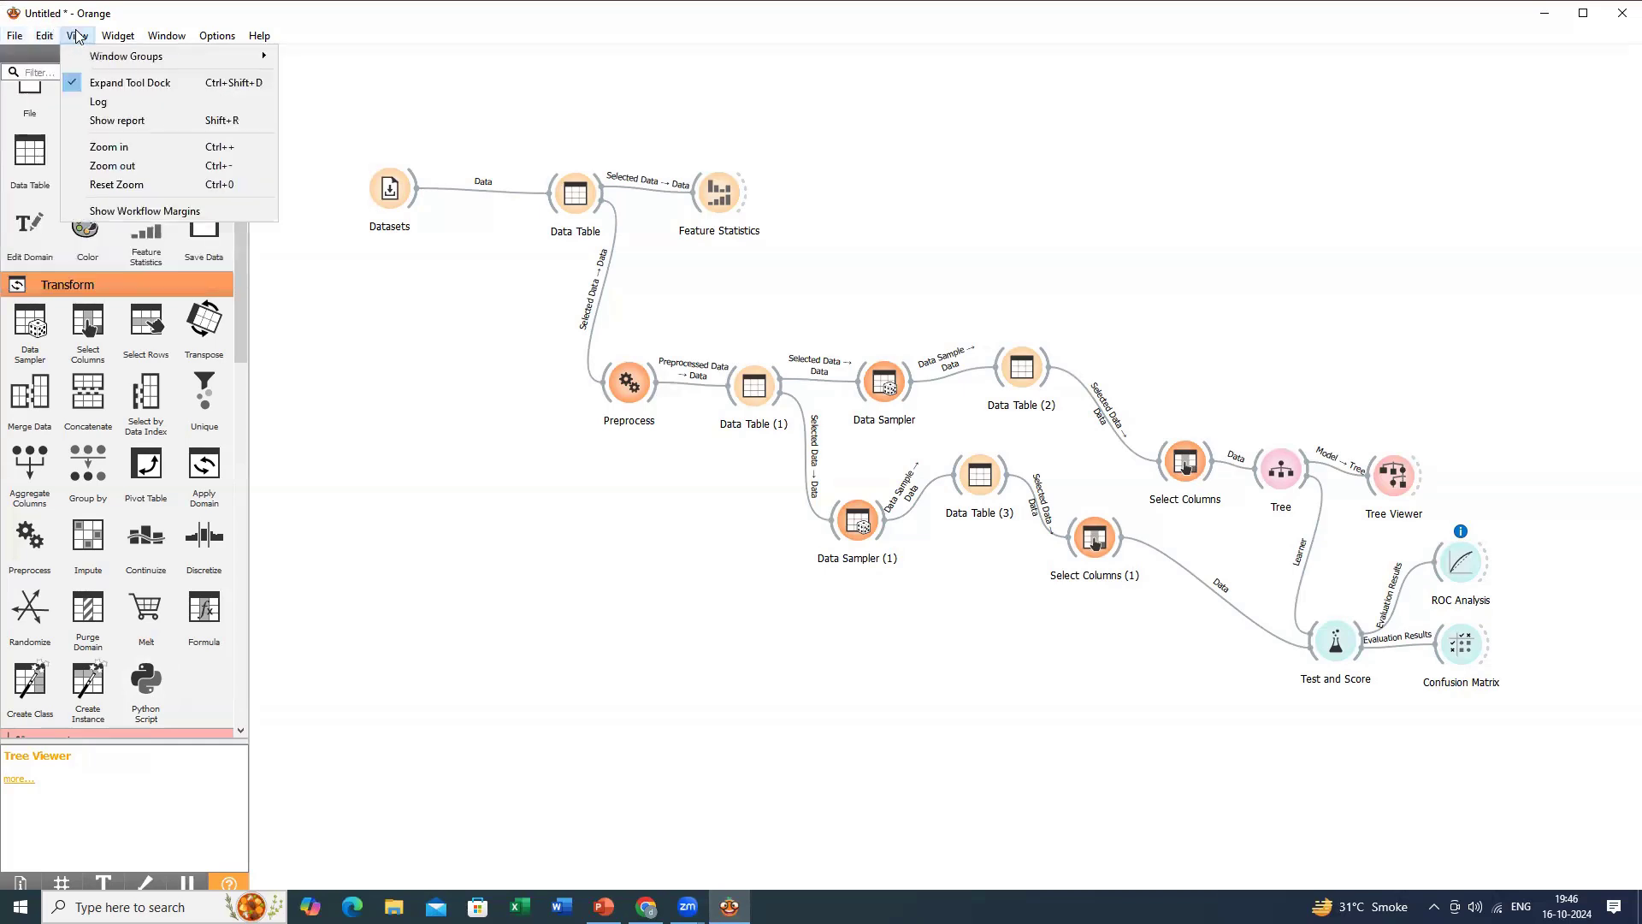
pyautogui.moveTo(151, 46)
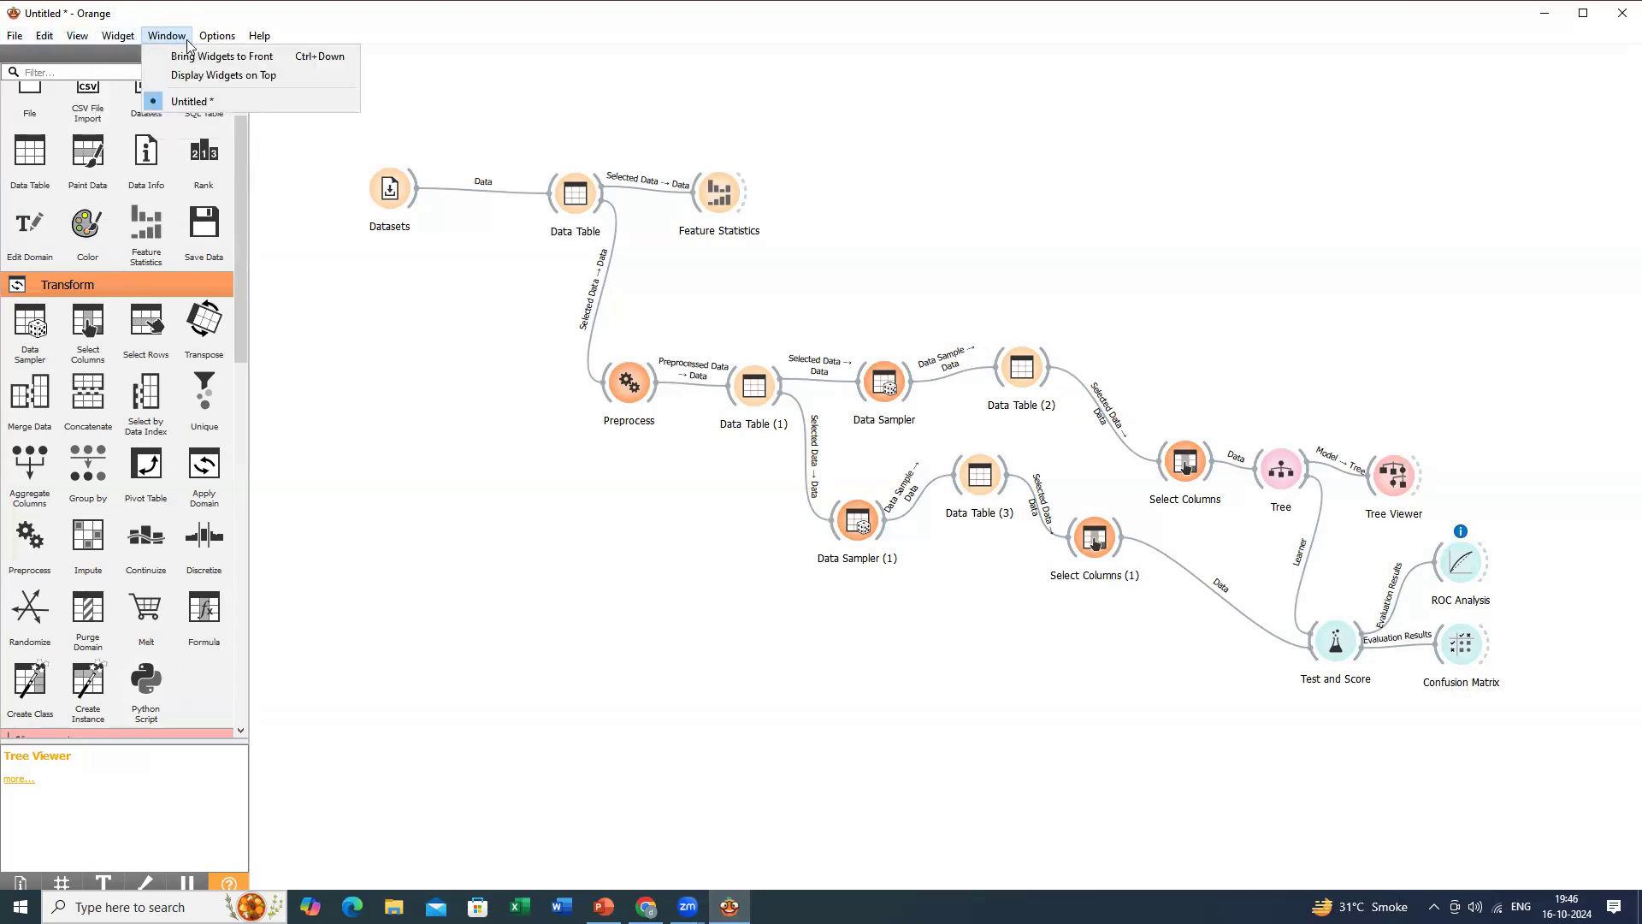
pyautogui.moveTo(204, 46)
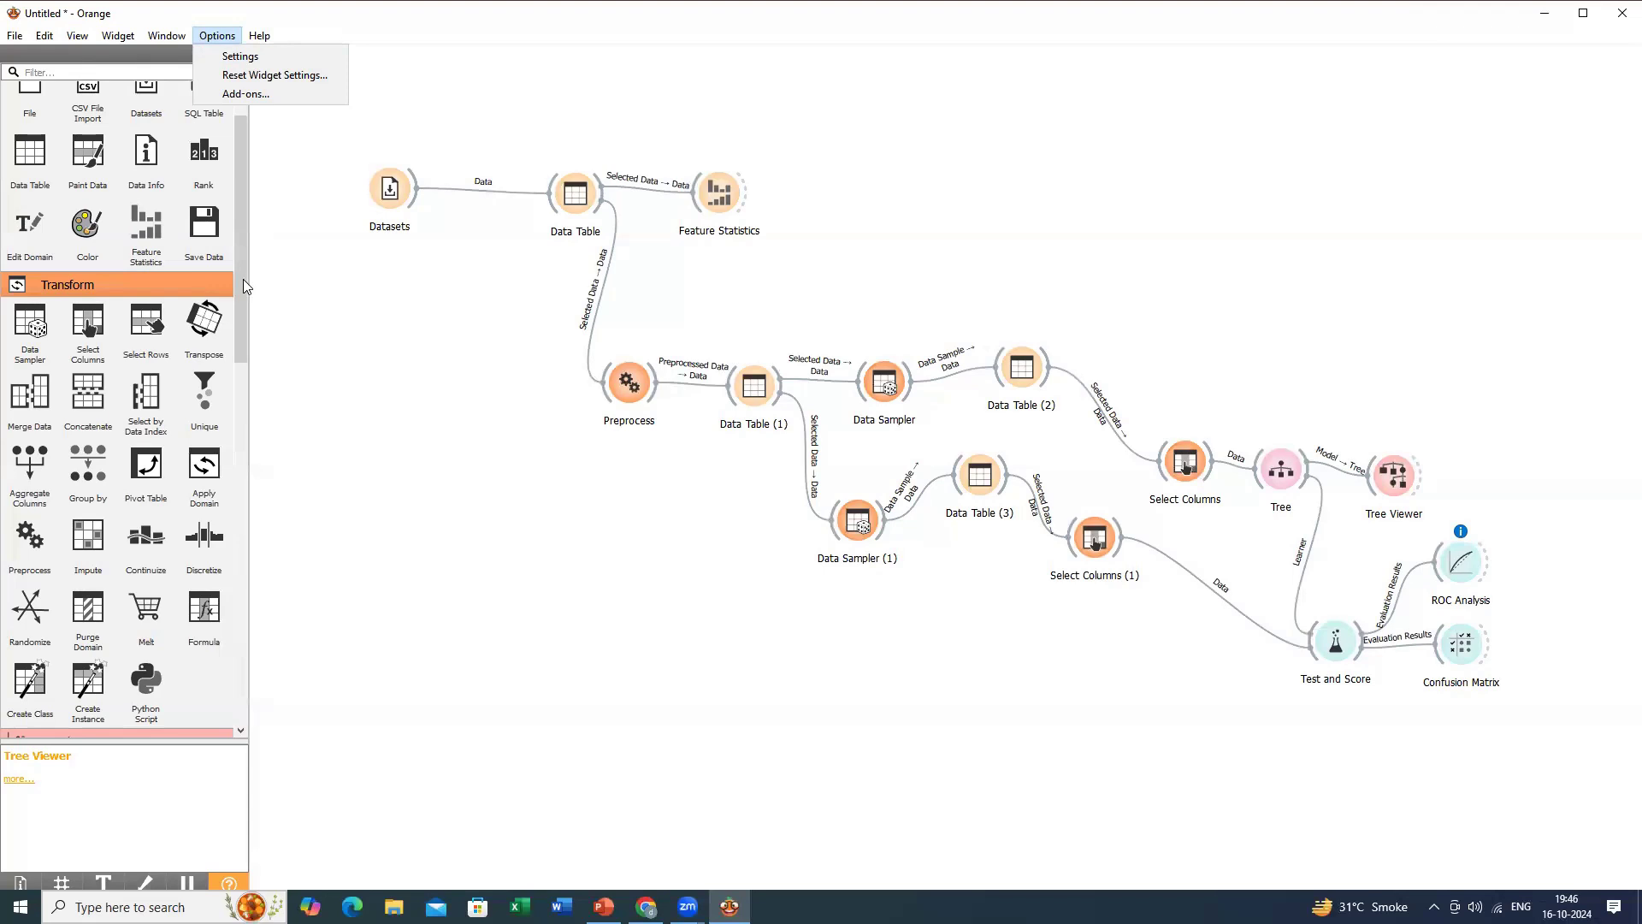
pyautogui.moveTo(239, 278); pyautogui.dragTo(212, 644)
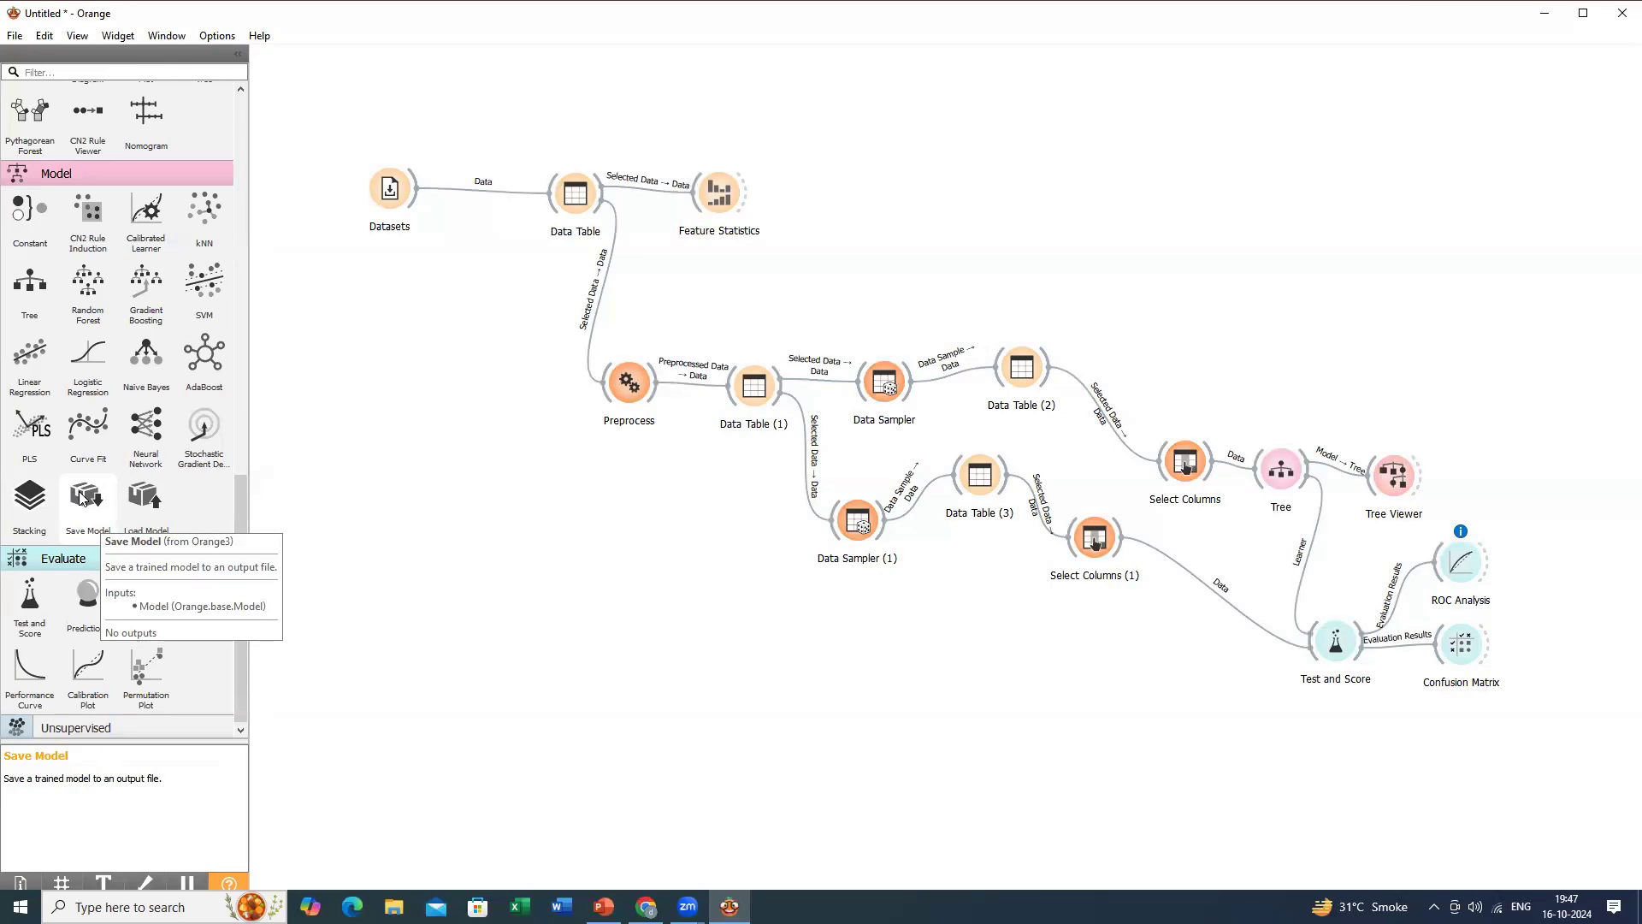
# Create a new empty workflow and switch between its window and the decision tree workflow.
pyautogui.click(16, 36)
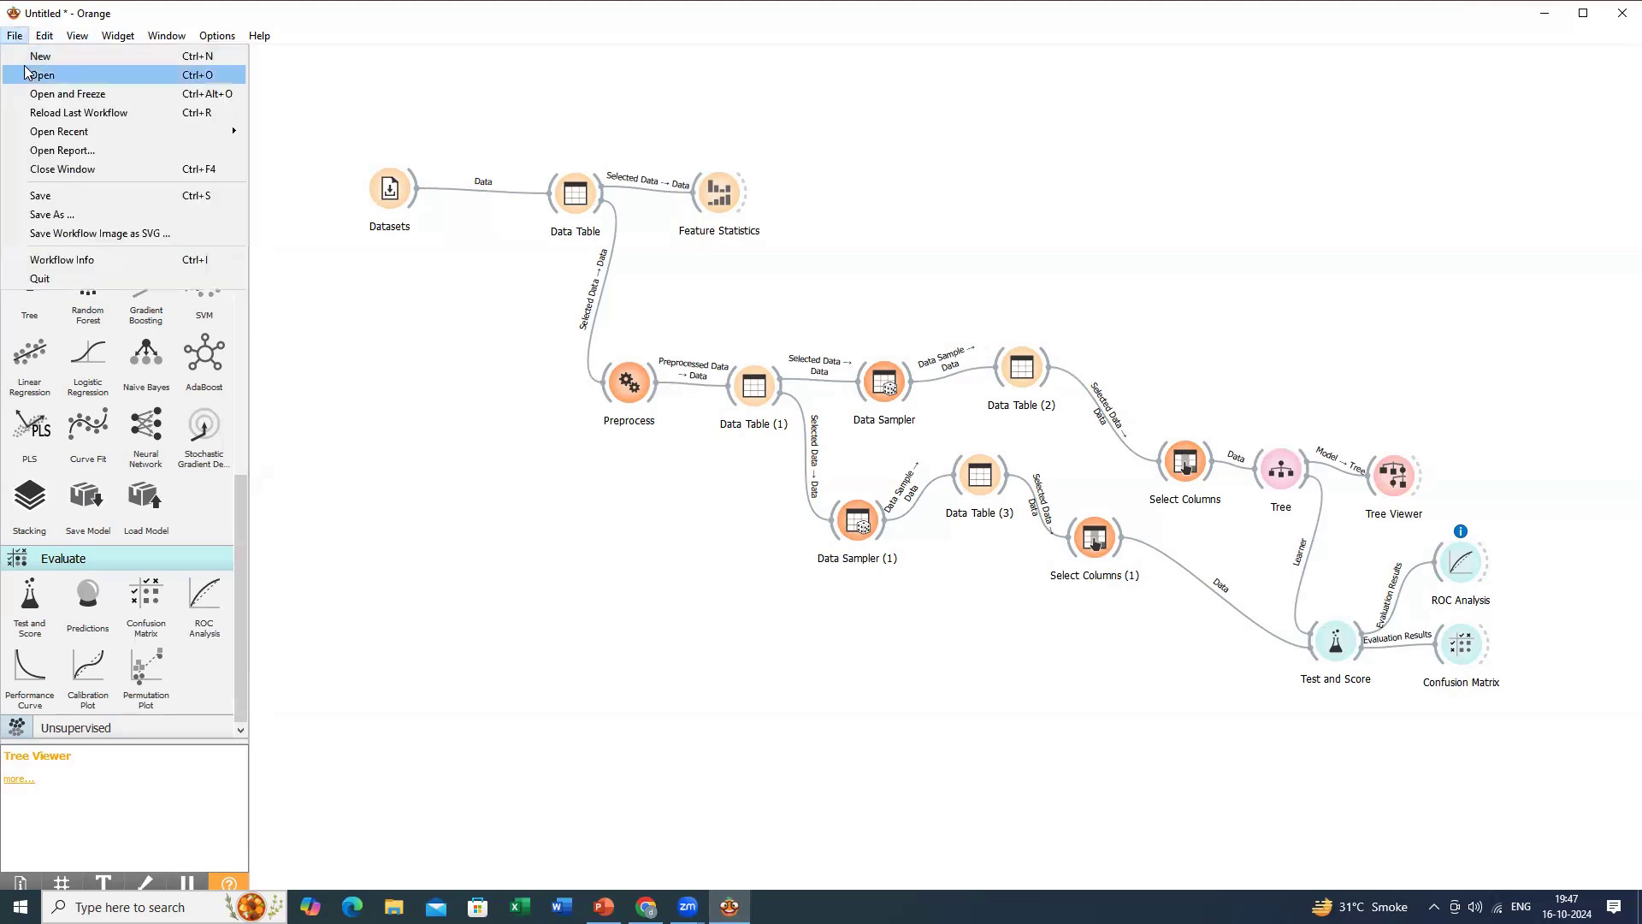
pyautogui.click(25, 64)
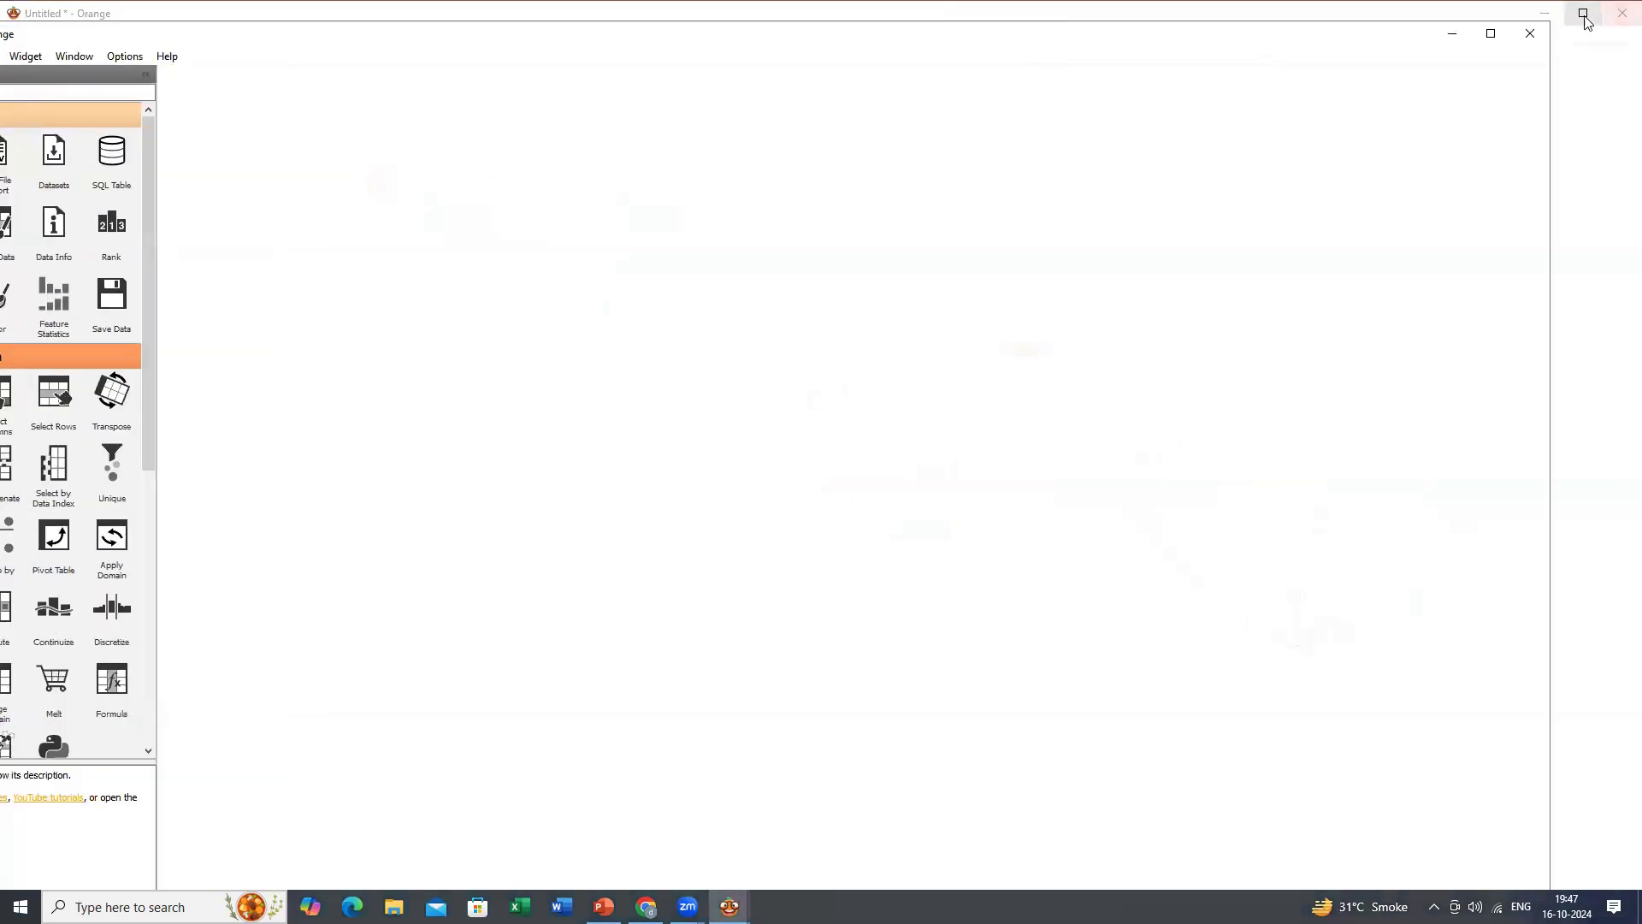
pyautogui.click(1584, 17)
pyautogui.click(1583, 14)
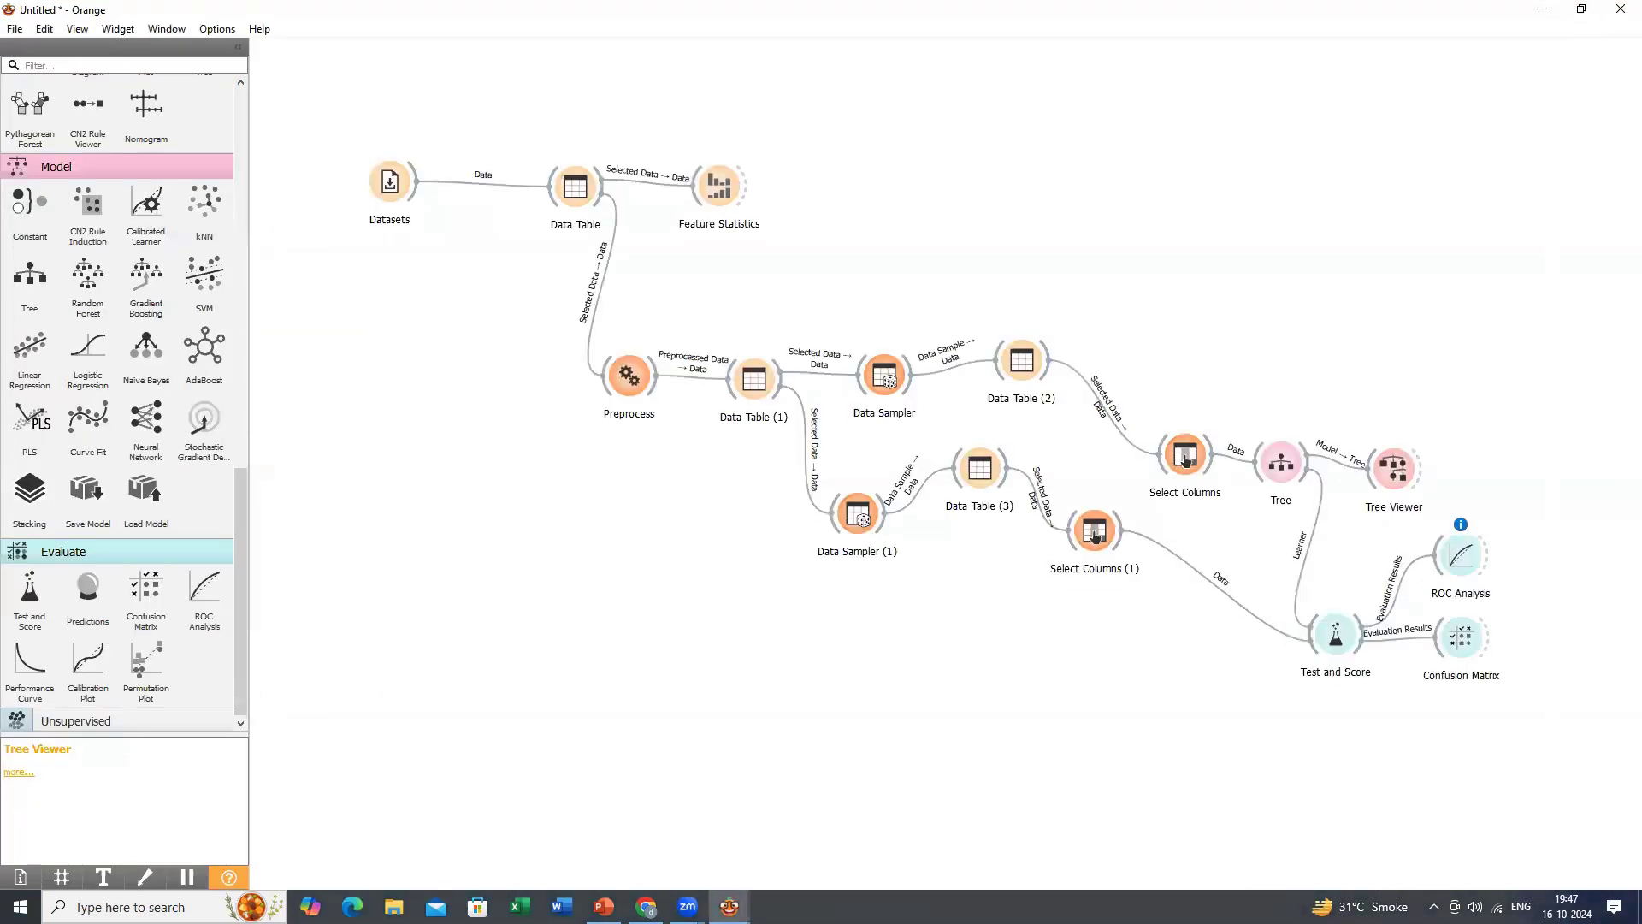
pyautogui.click(740, 894)
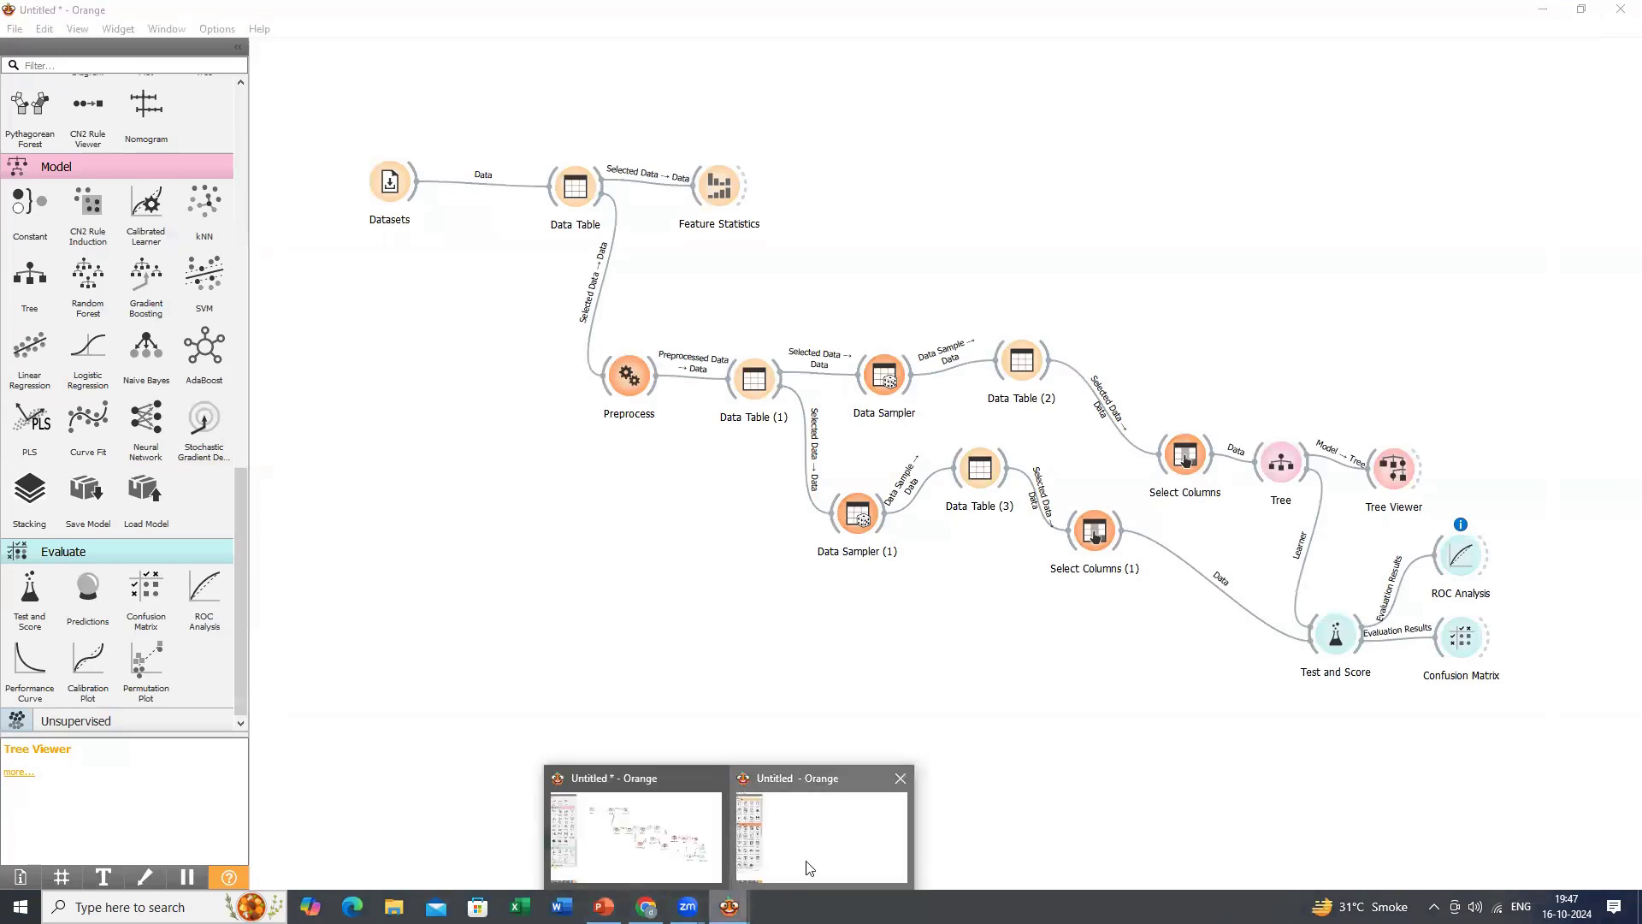
pyautogui.click(808, 869)
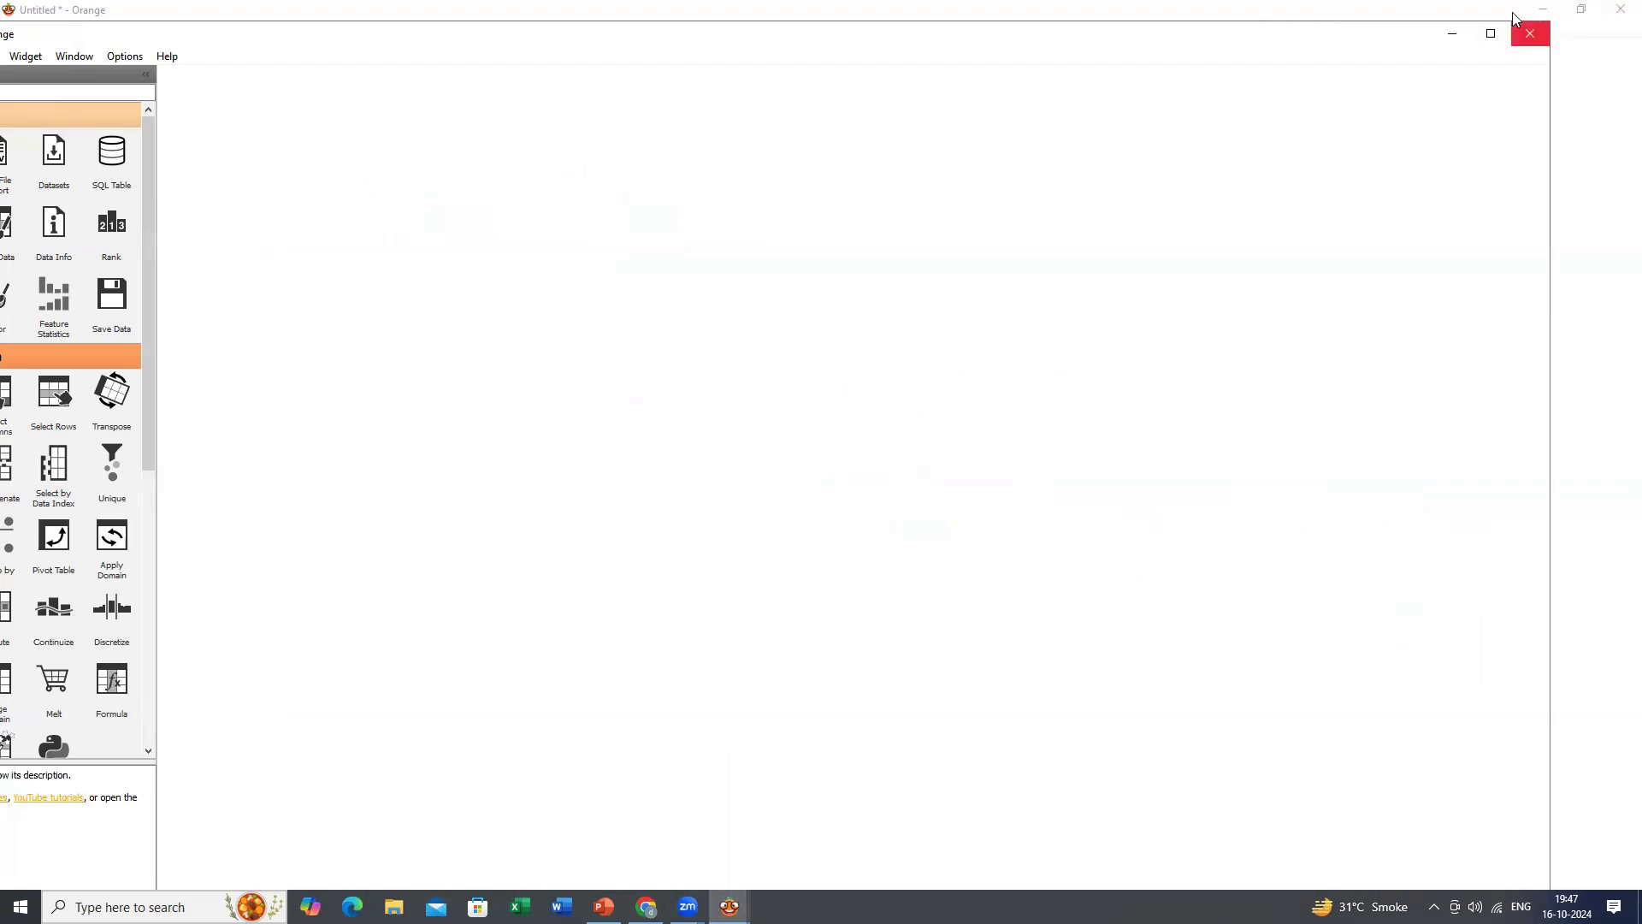
pyautogui.click(1572, 17)
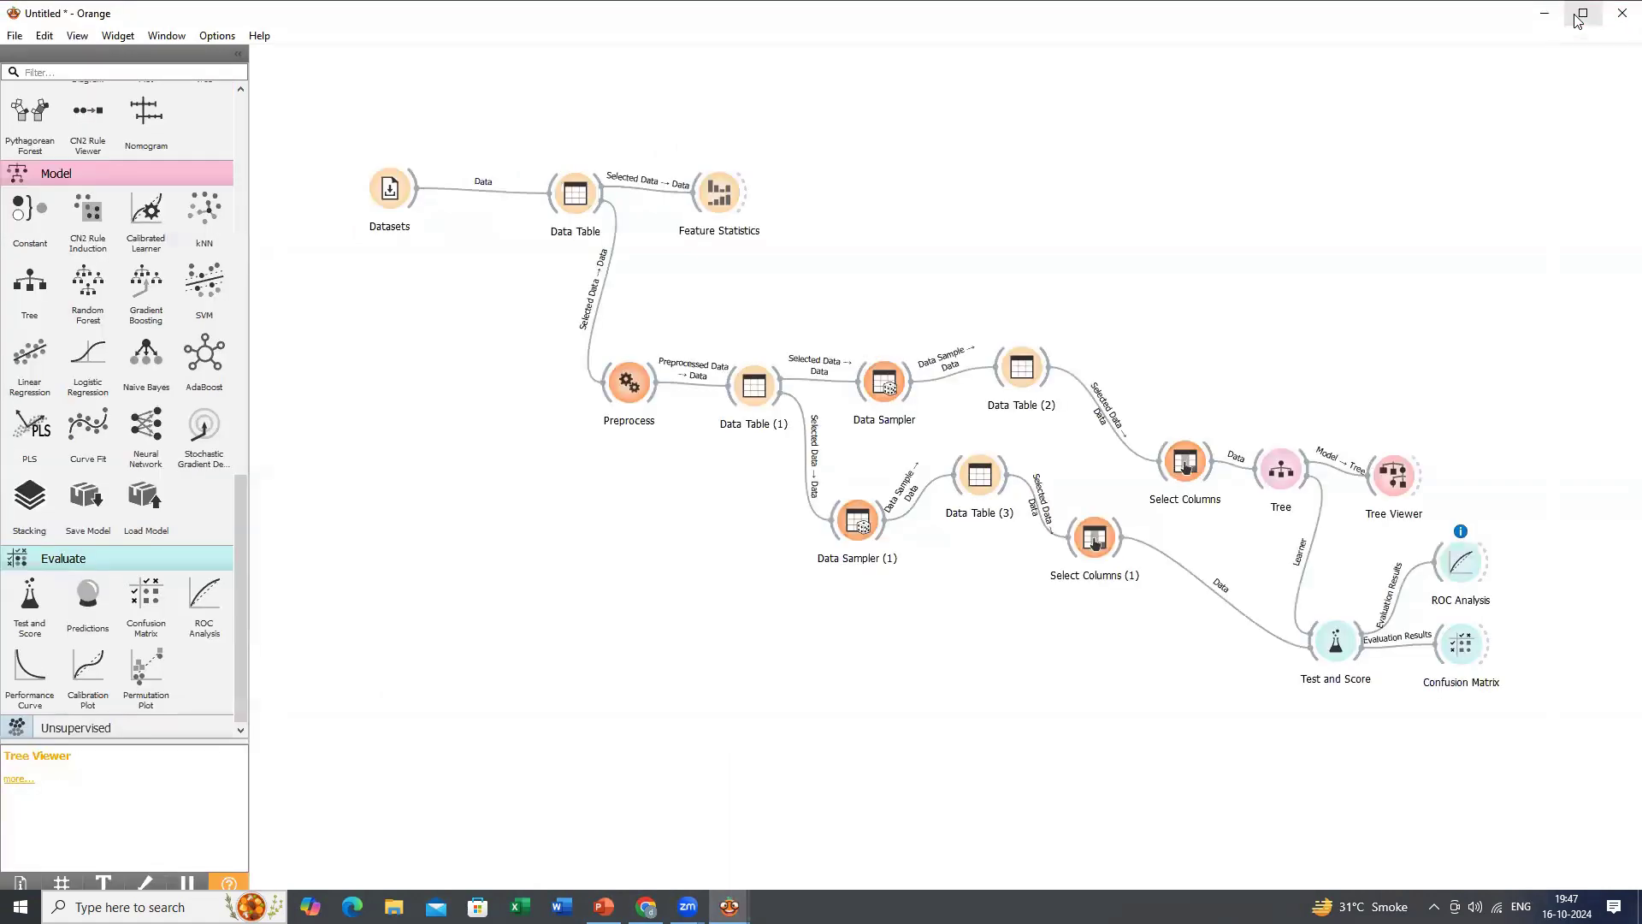
# Minimize the decision tree workflow and close the Ch 8 PowerPoint presentation without saving its changes.
pyautogui.click(1544, 17)
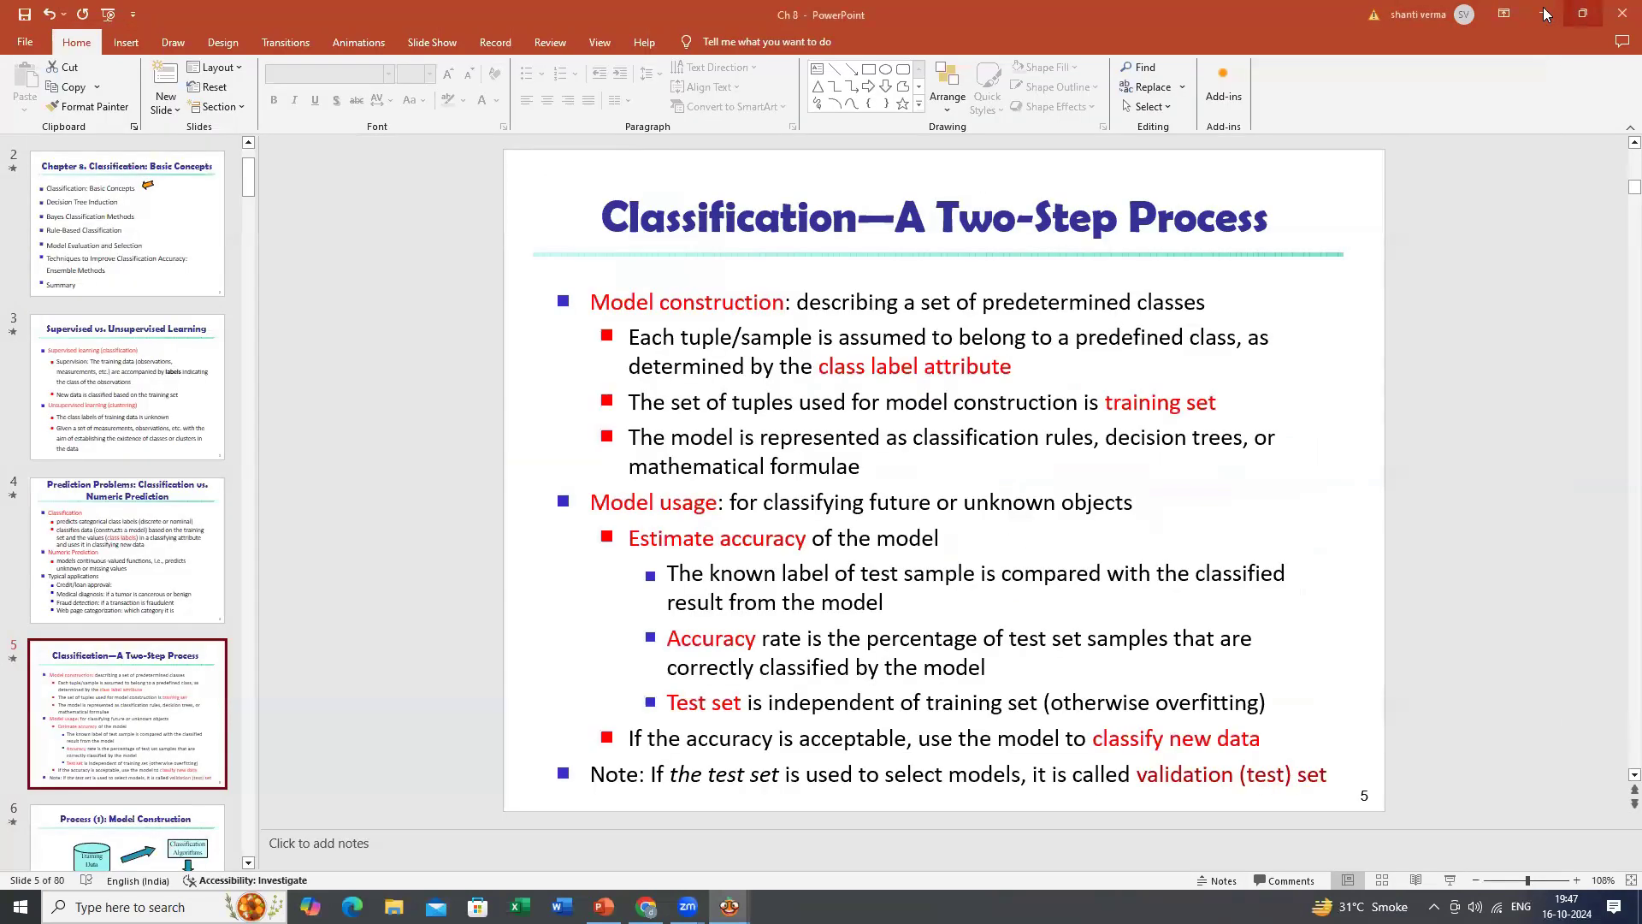
pyautogui.click(1583, 13)
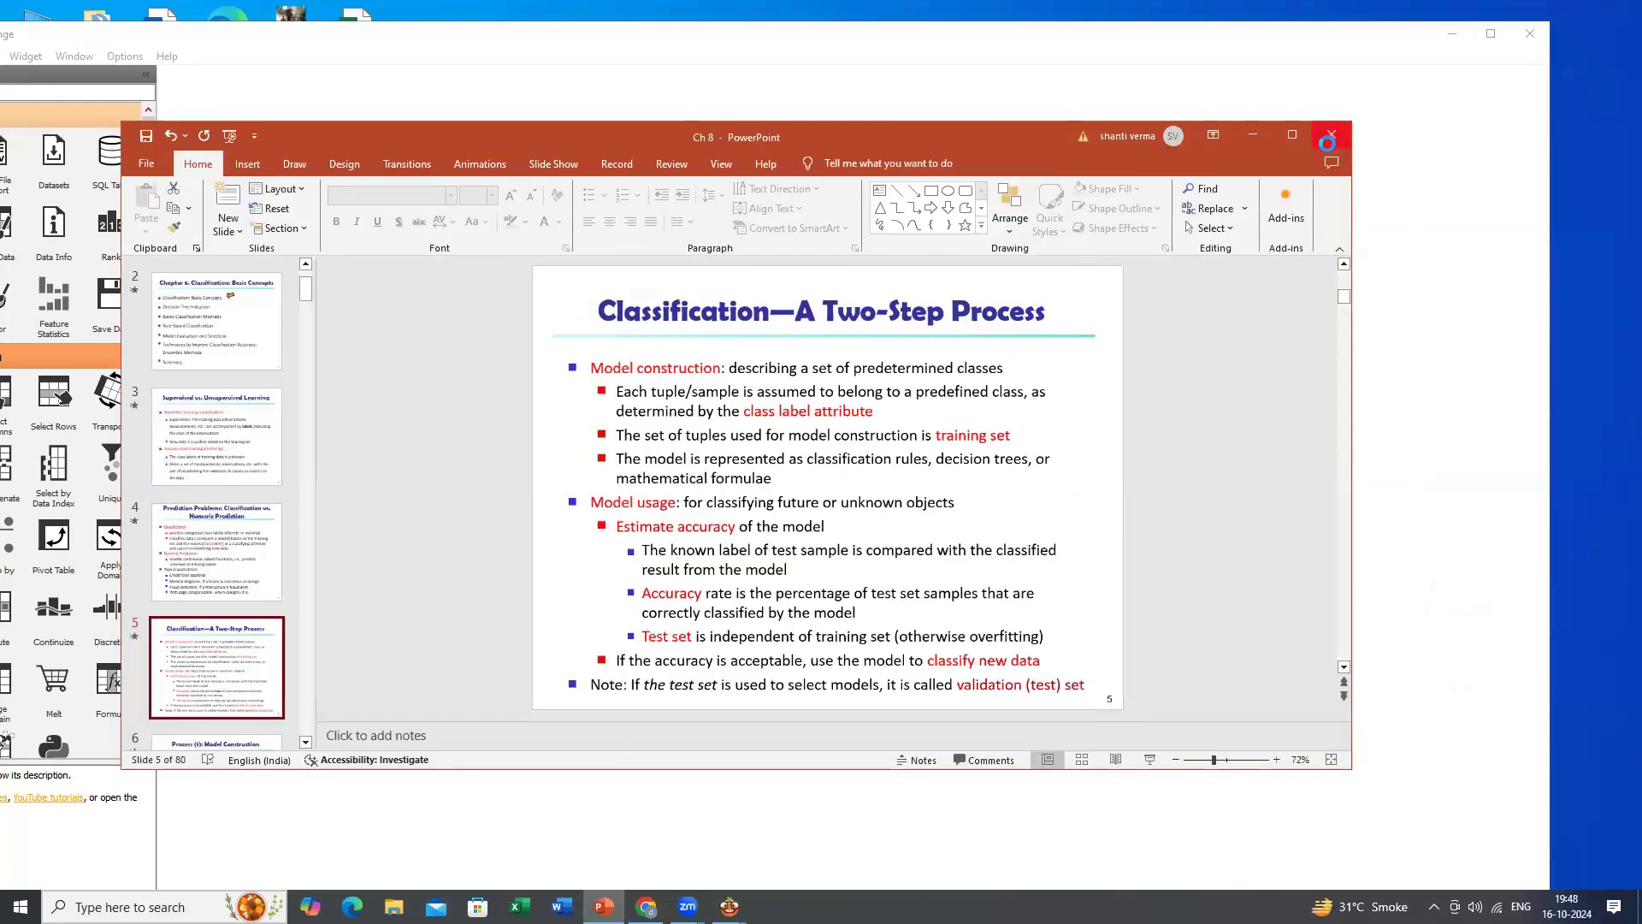
pyautogui.click(1331, 135)
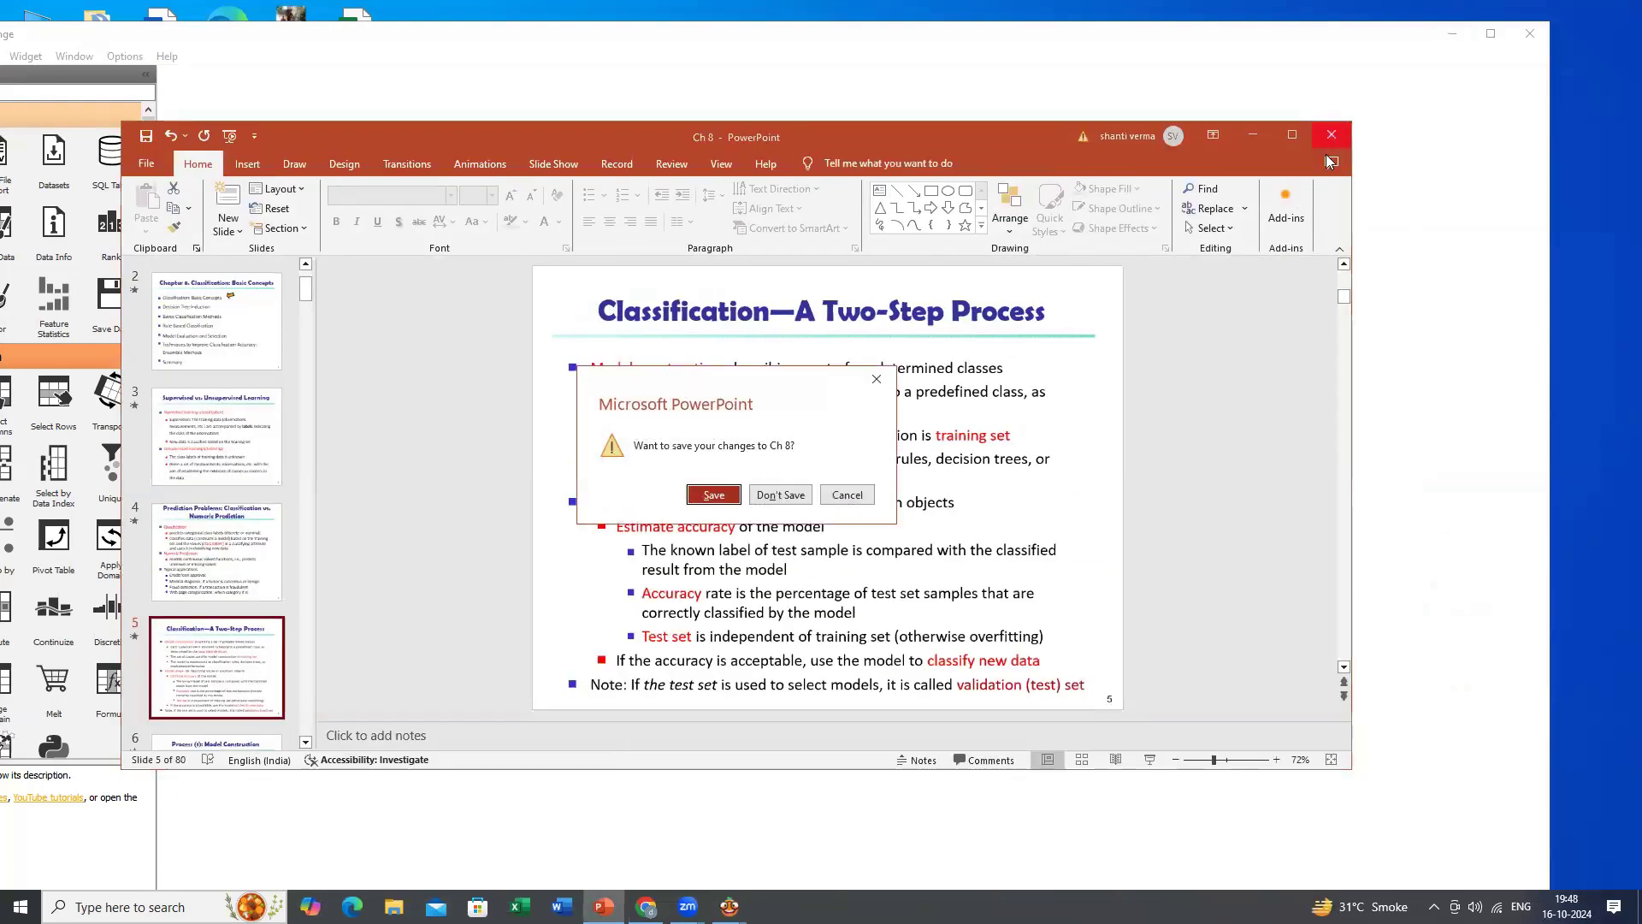
pyautogui.click(798, 500)
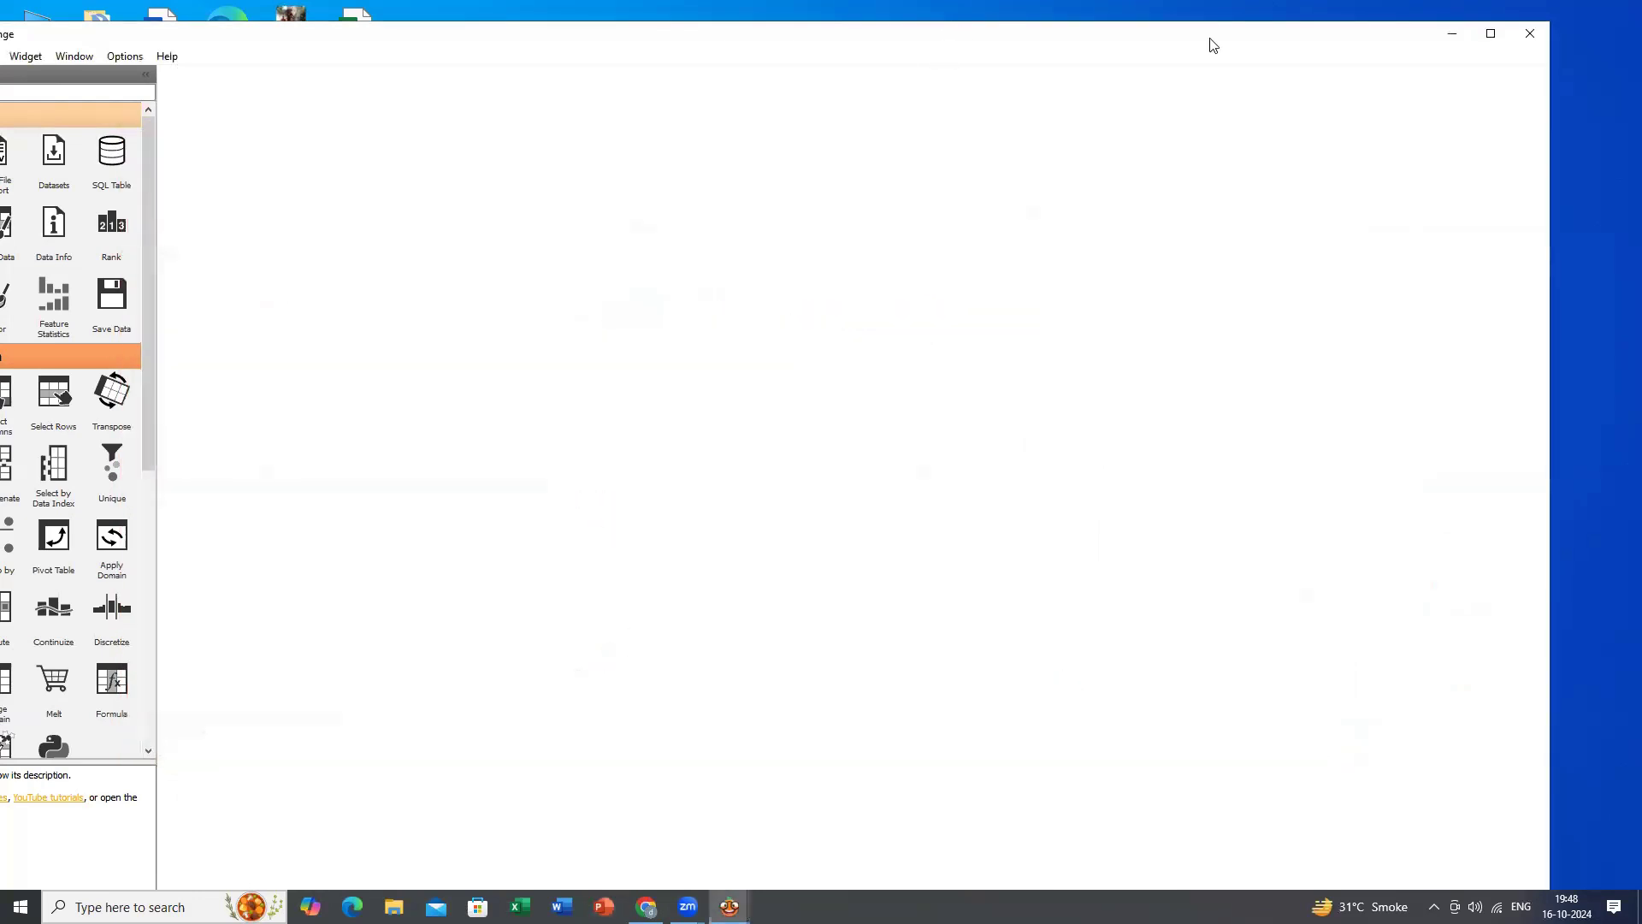
# Maximize the empty workflow window and add a CSV File Import widget to the canvas.
pyautogui.moveTo(1211, 40); pyautogui.dragTo(1319, 41)
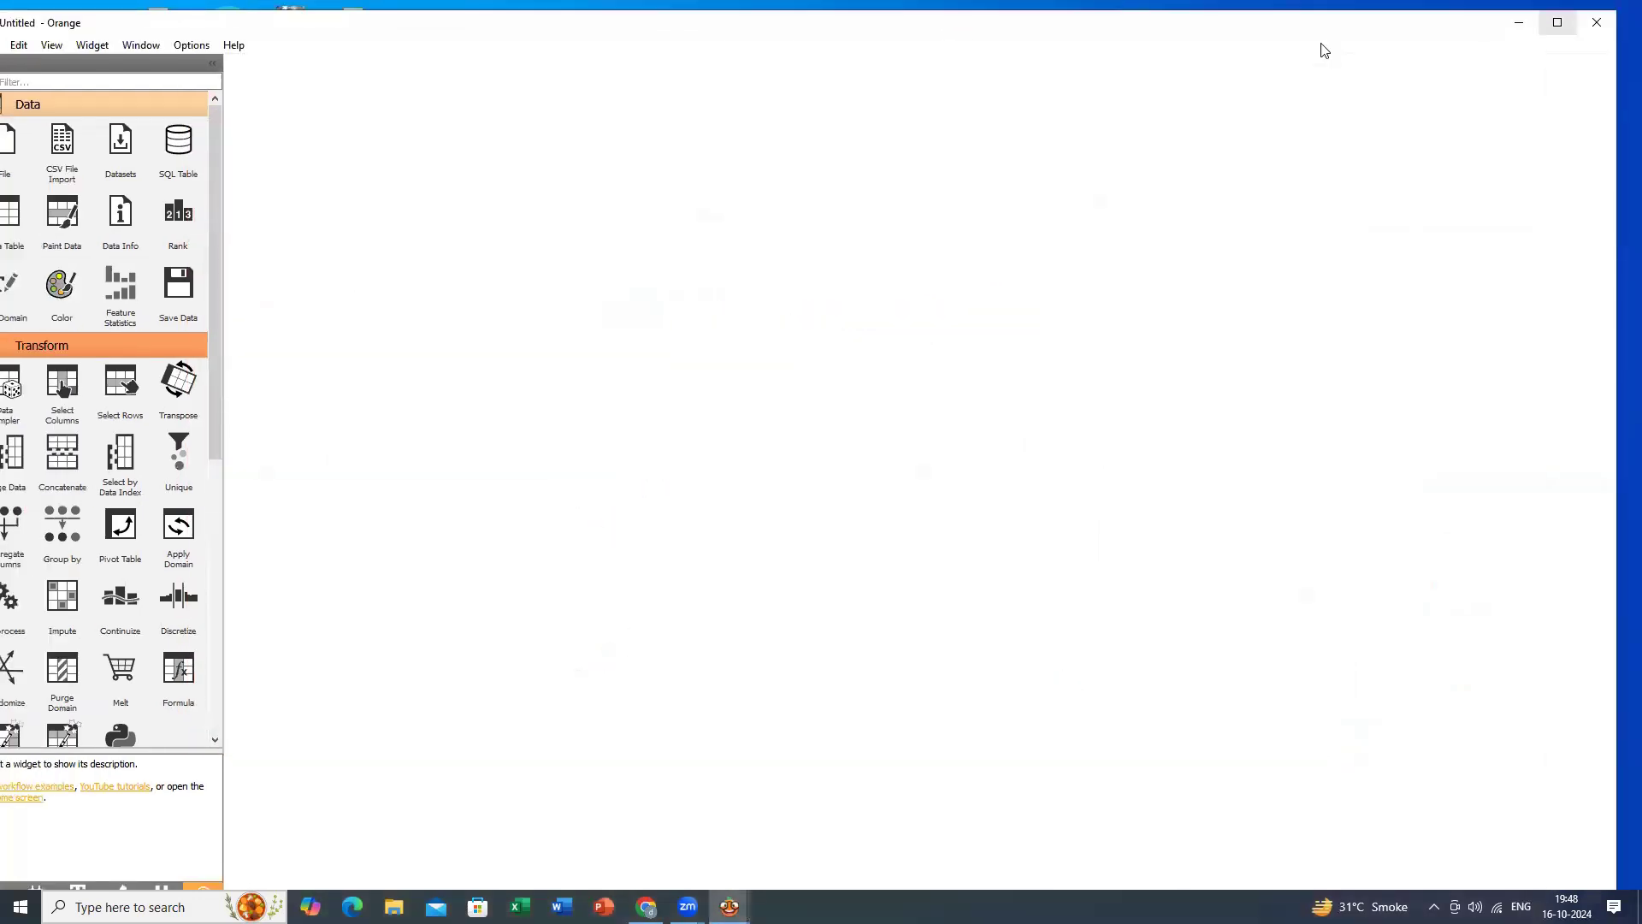
pyautogui.click(1557, 23)
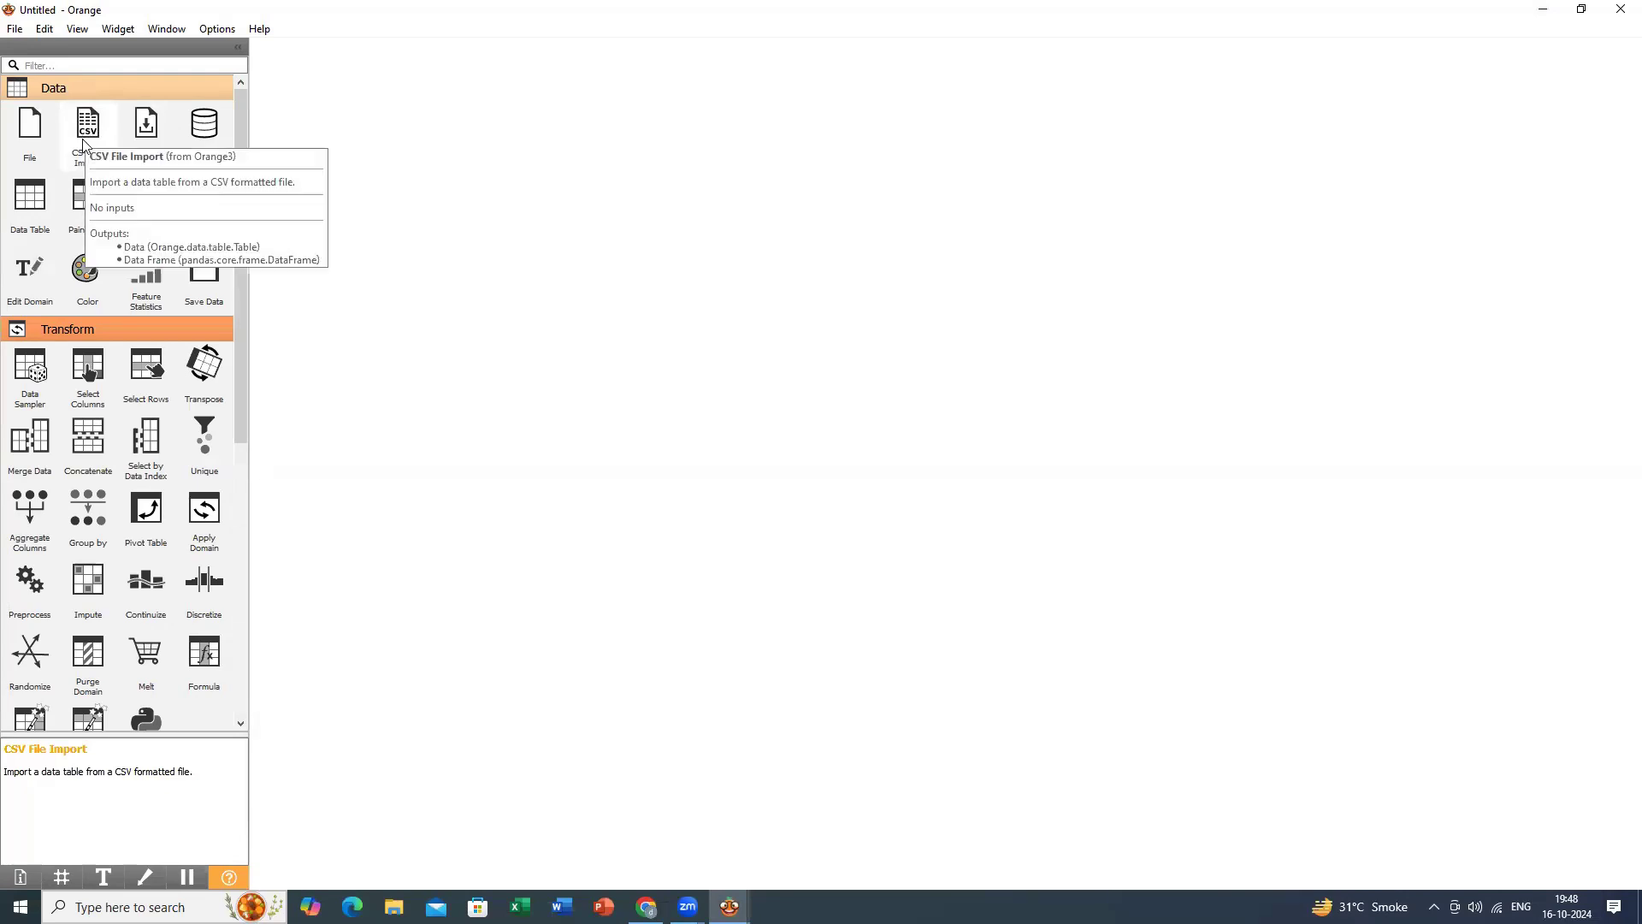
pyautogui.moveTo(83, 126); pyautogui.dragTo(398, 178)
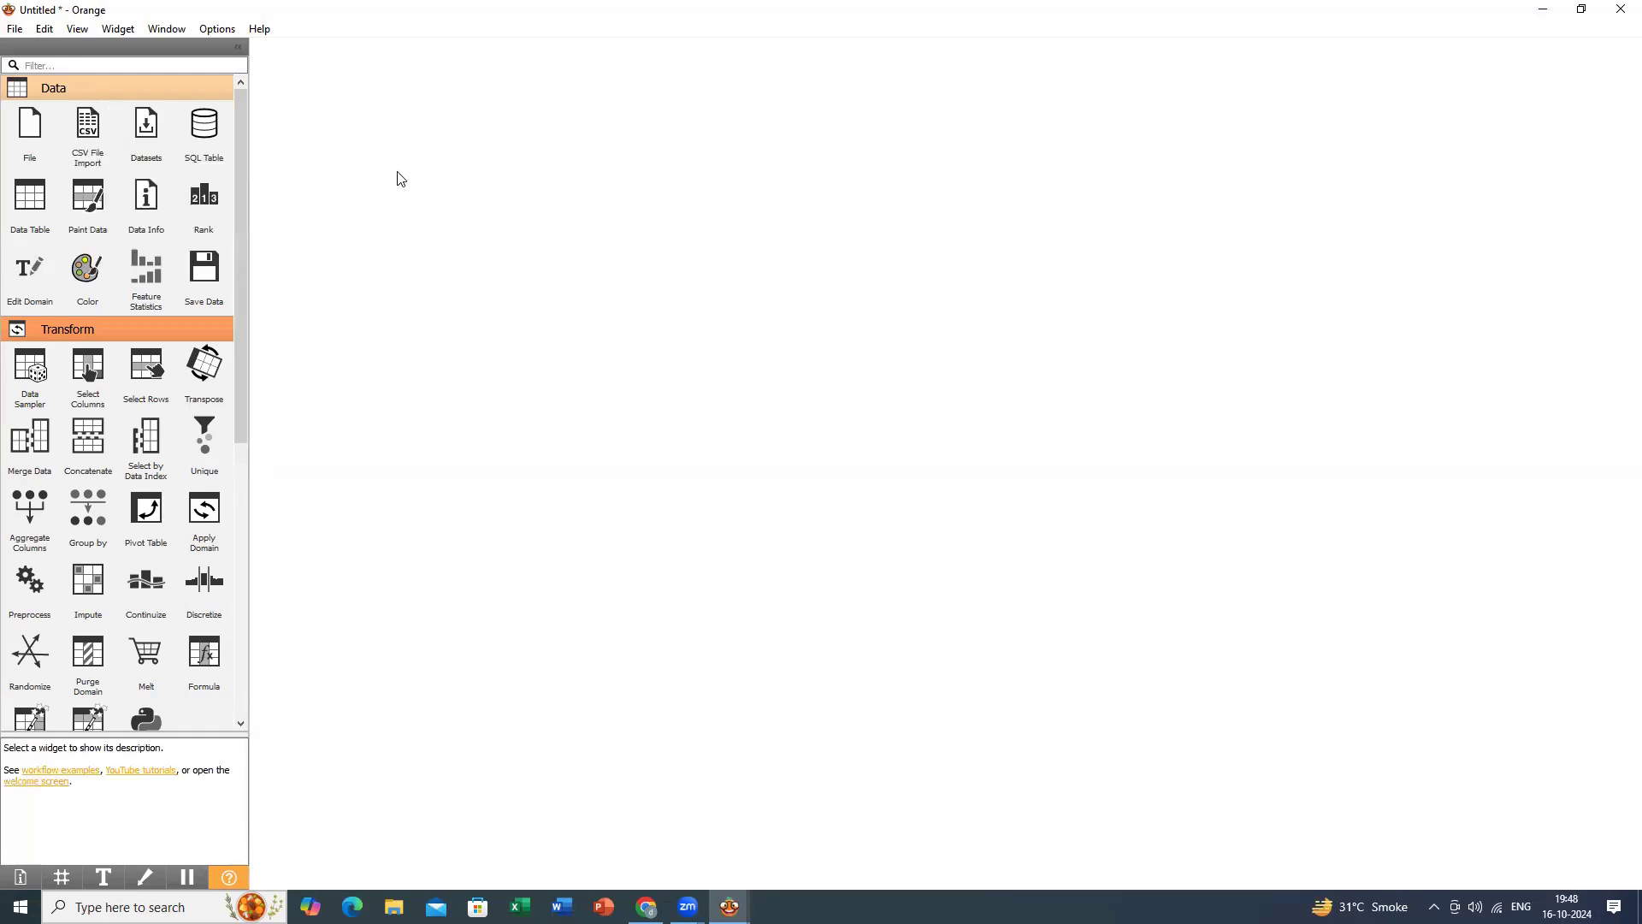
pyautogui.click(434, 231)
# Load winequality-red.csv from the R workshop folder into CSV File Import, accepting the default import options.
pyautogui.doubleClick(369, 146)
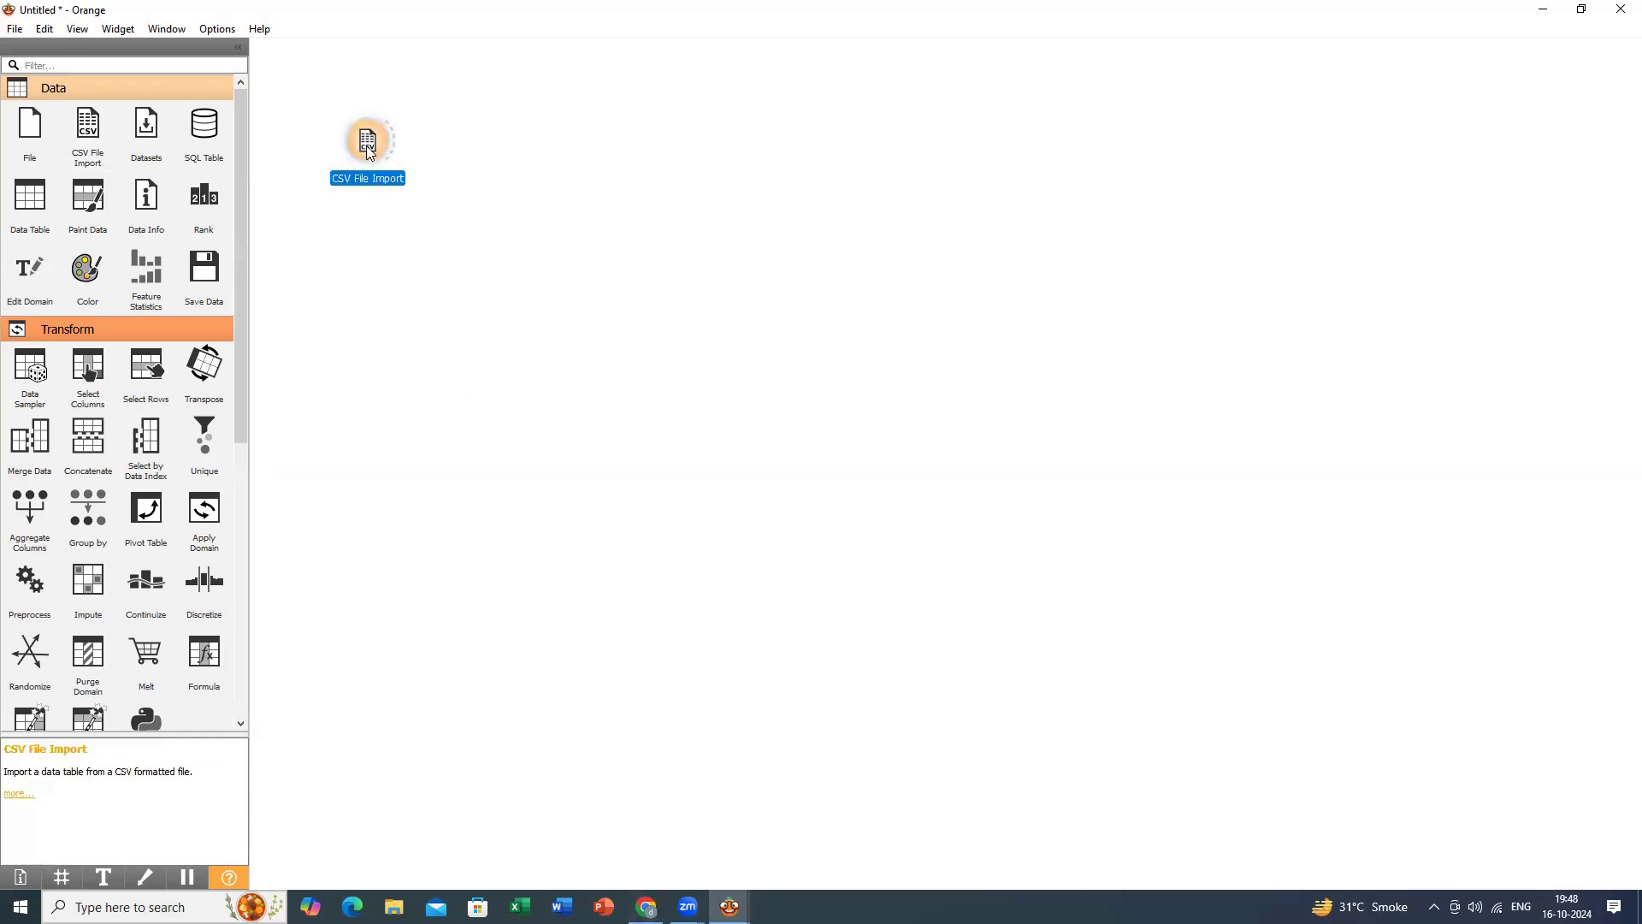
pyautogui.click(905, 330)
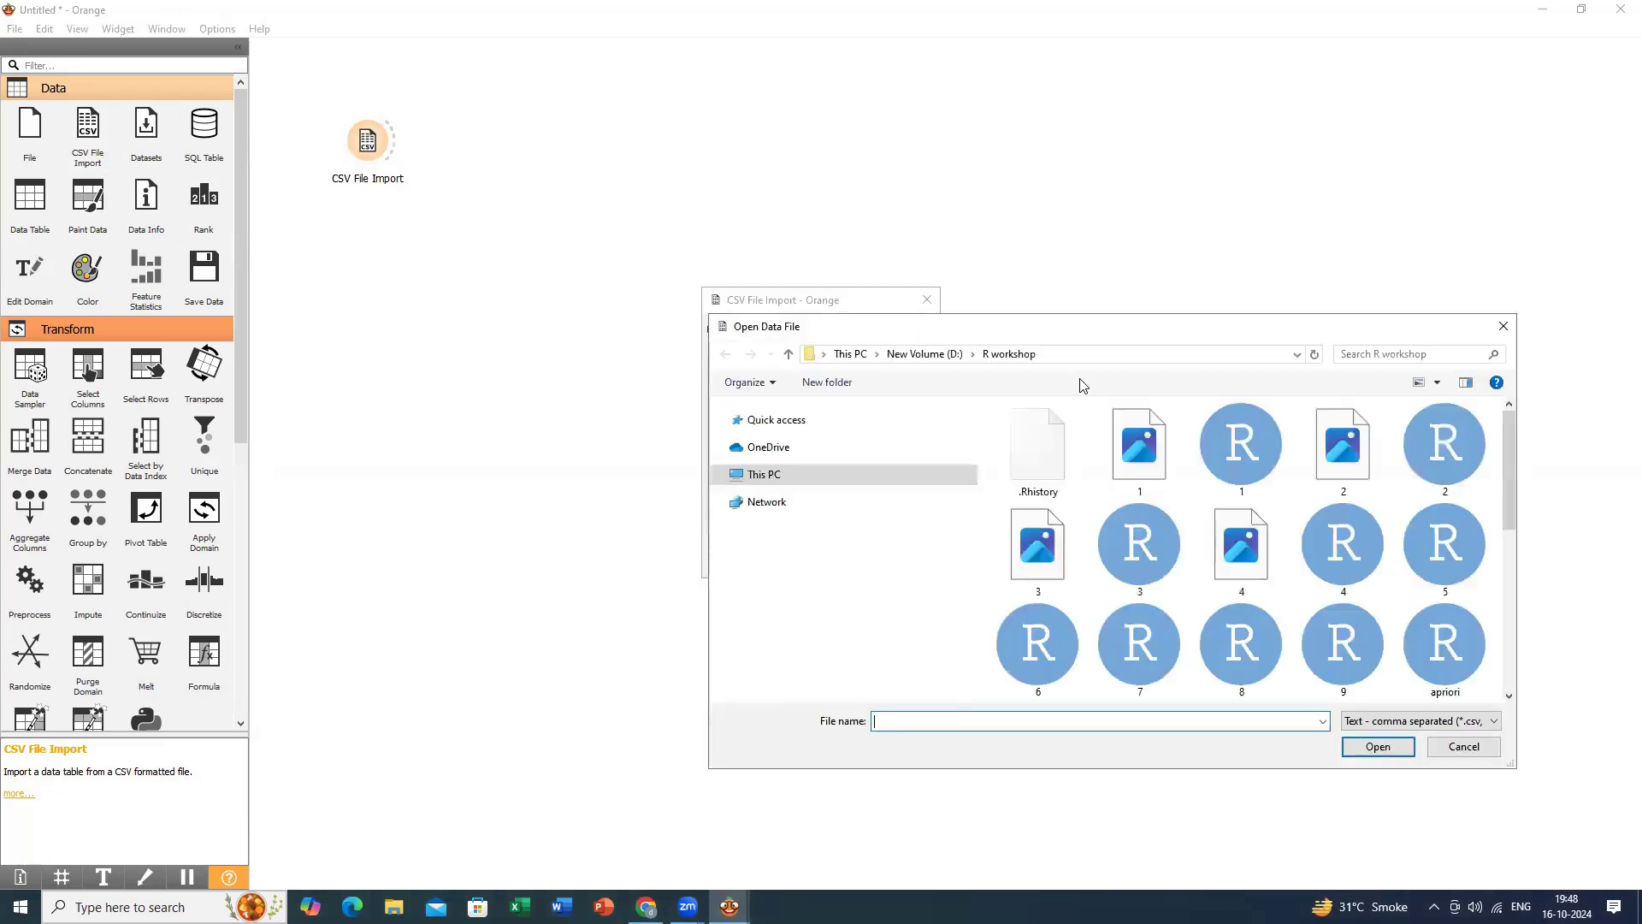
pyautogui.moveTo(788, 328); pyautogui.dragTo(478, 323)
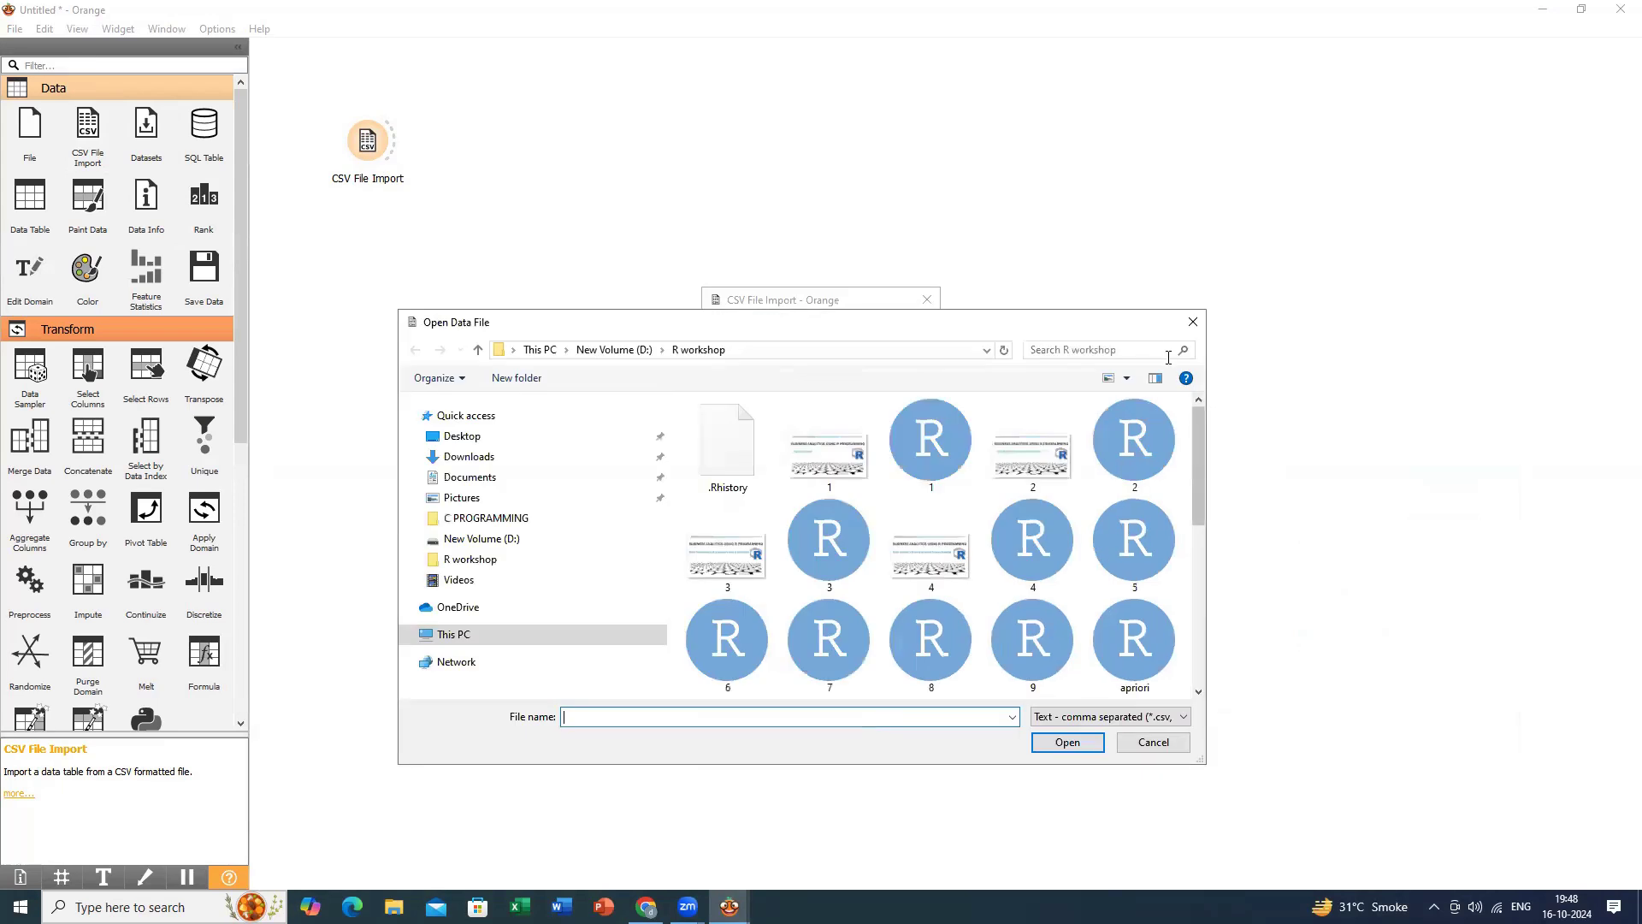
pyautogui.scroll(-5, 1003, 557)
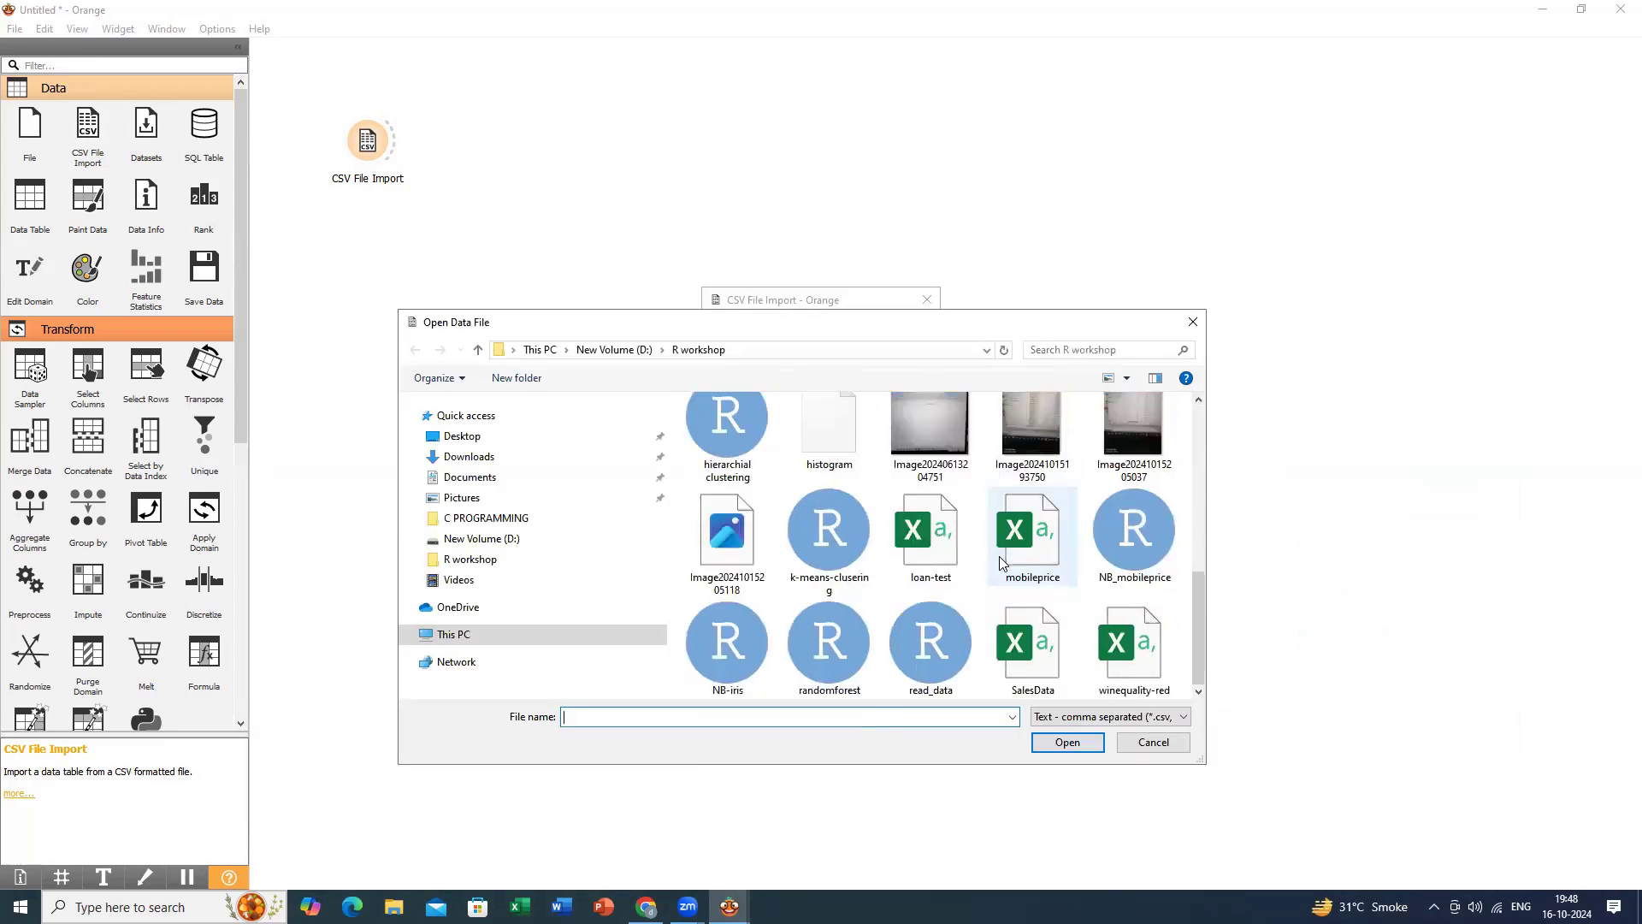
pyautogui.doubleClick(1123, 654)
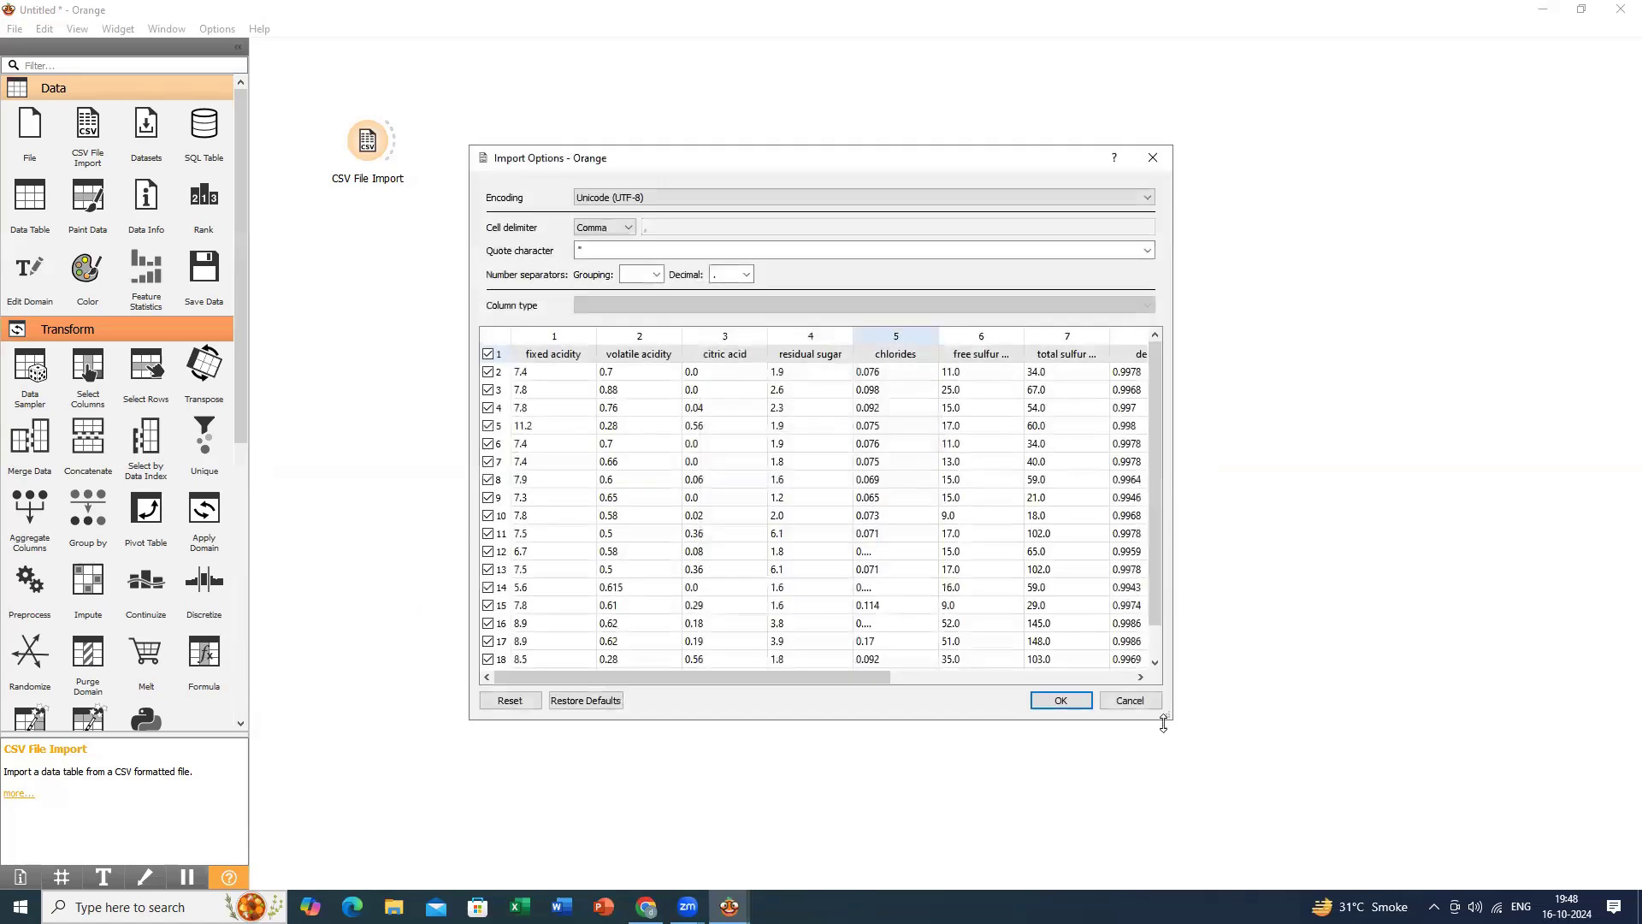
pyautogui.click(1059, 700)
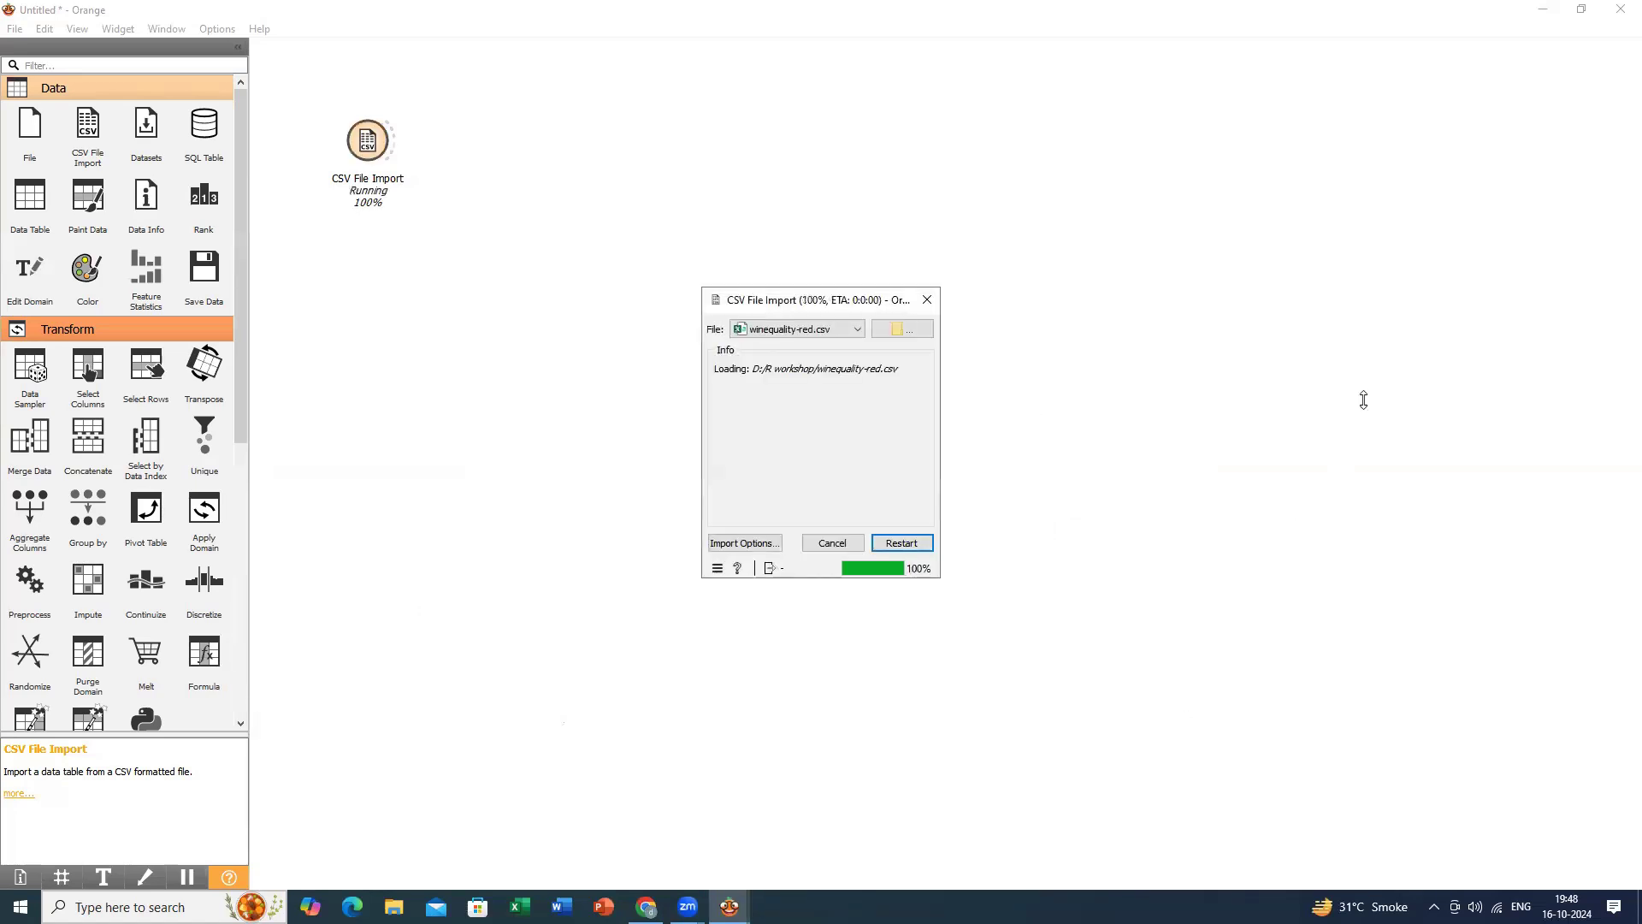
# Upload the winequality-red file from the R workshop folder to the Zoom meeting.
pyautogui.click(1364, 400)
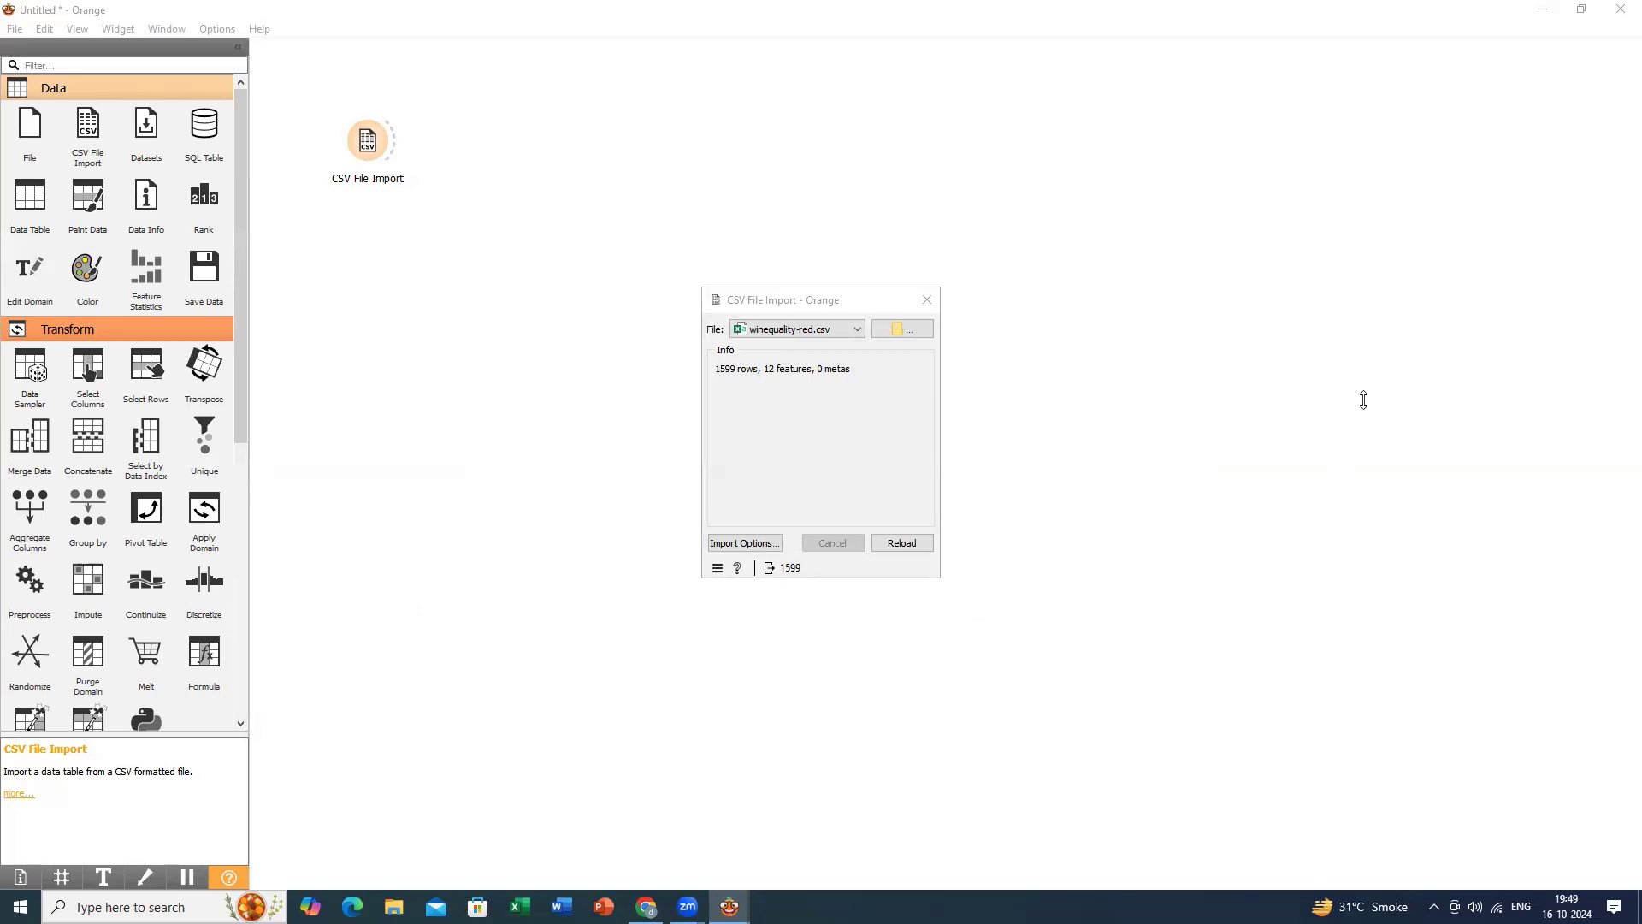
pyautogui.moveTo(1623, 233); pyautogui.dragTo(1618, 446)
pyautogui.click(1562, 389)
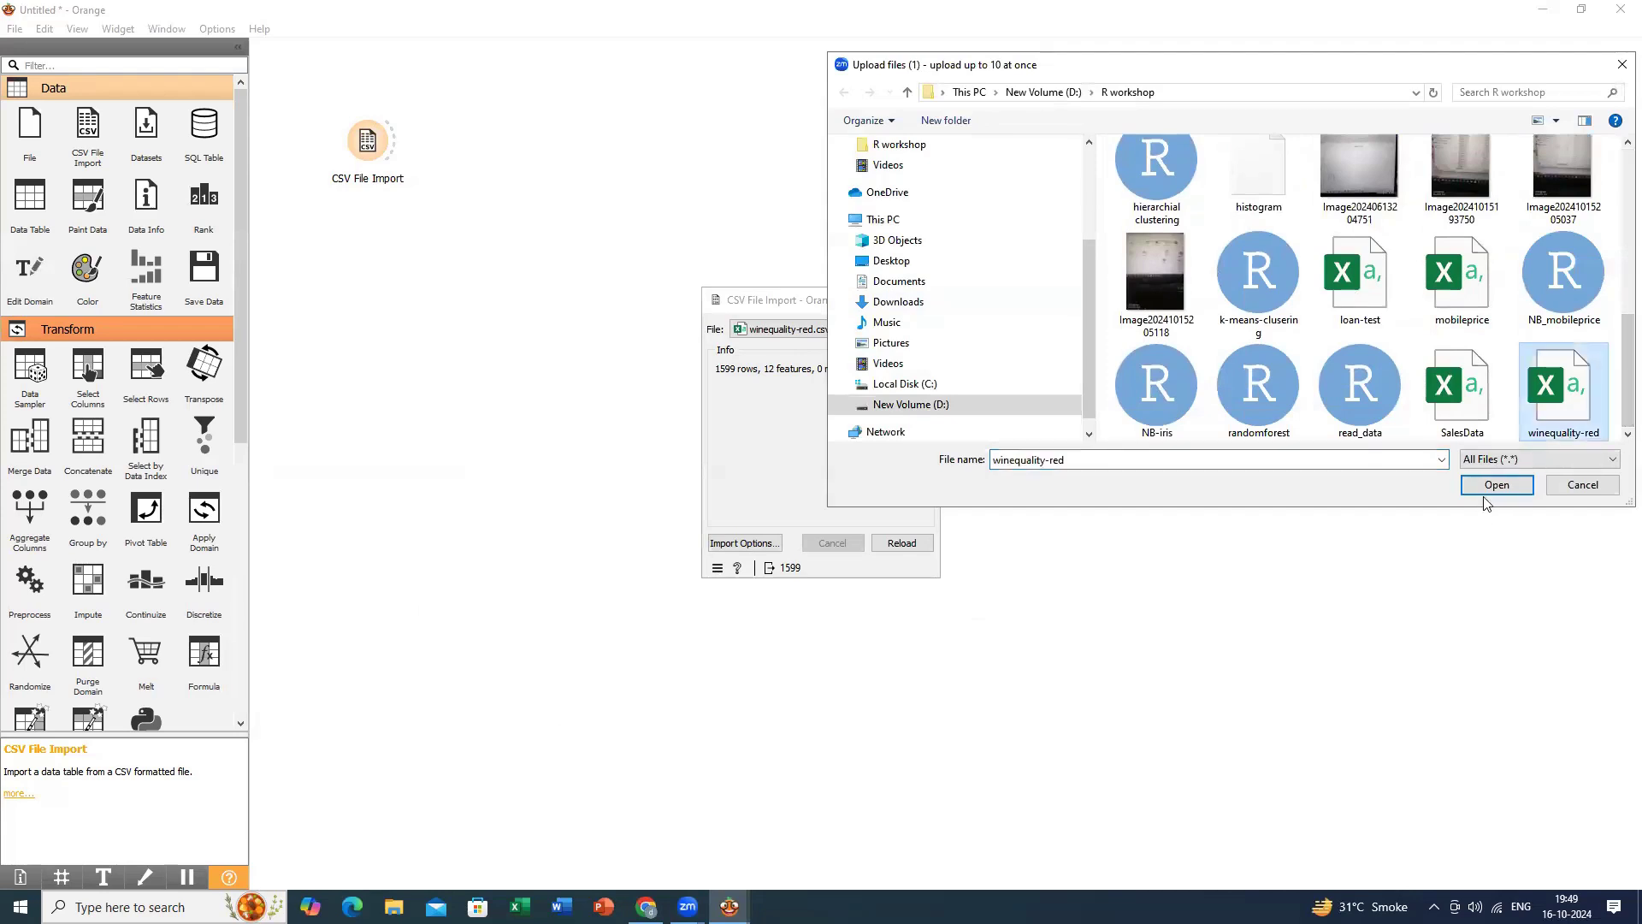
pyautogui.click(1496, 484)
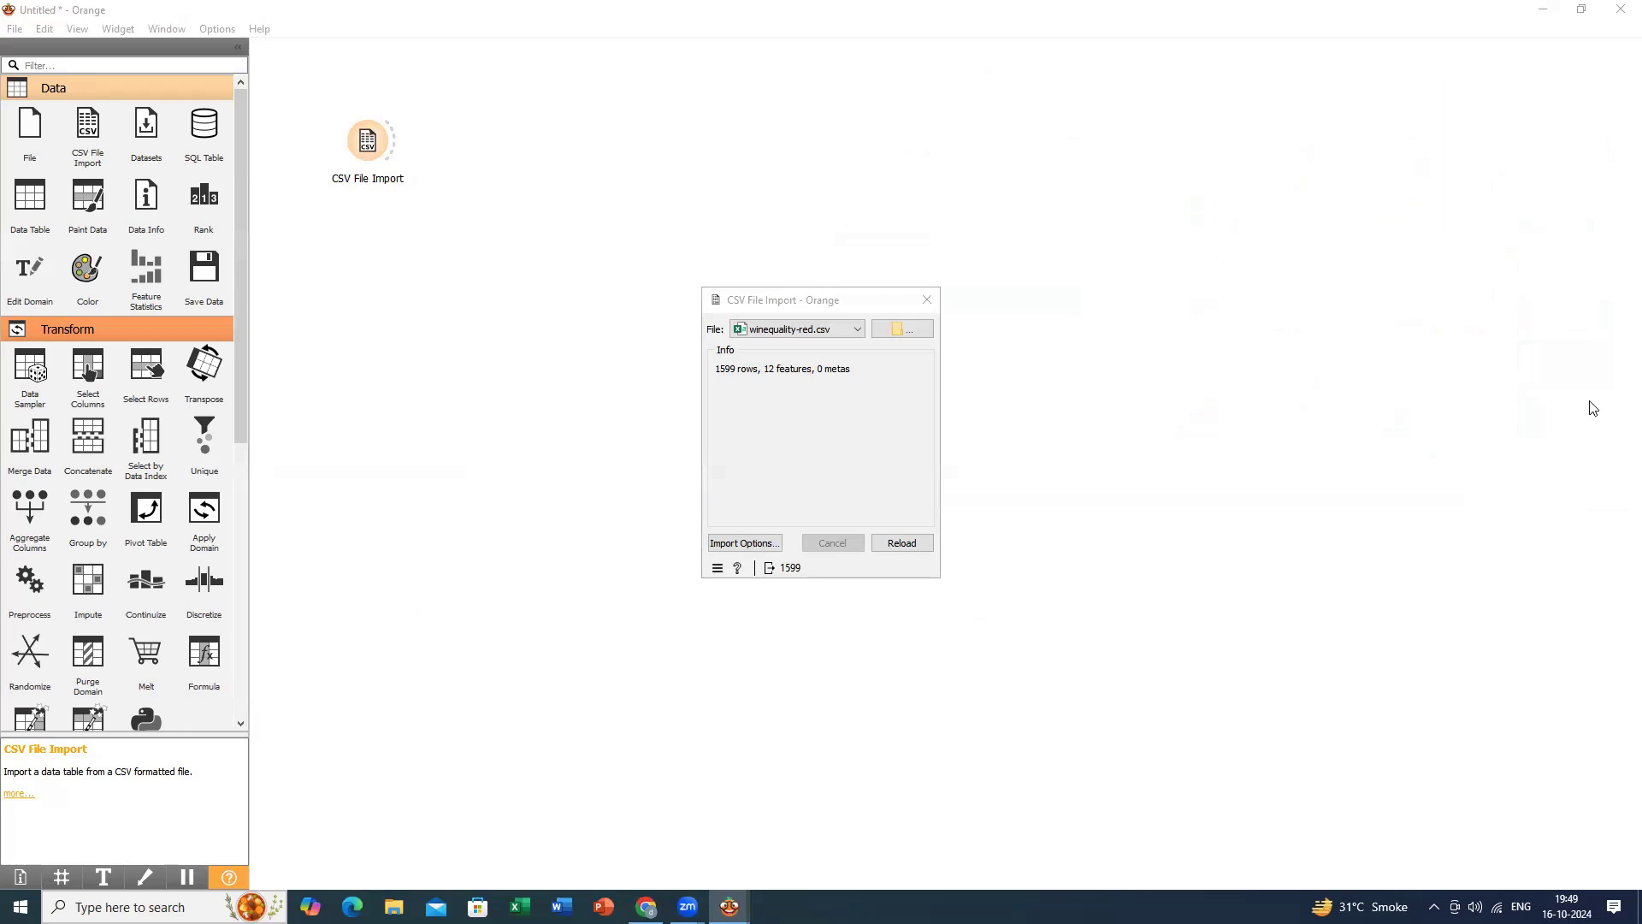
# Close the CSV import settings, connect CSV File Import to a new Data Table widget and examine the wine data in it.
pyautogui.click(926, 301)
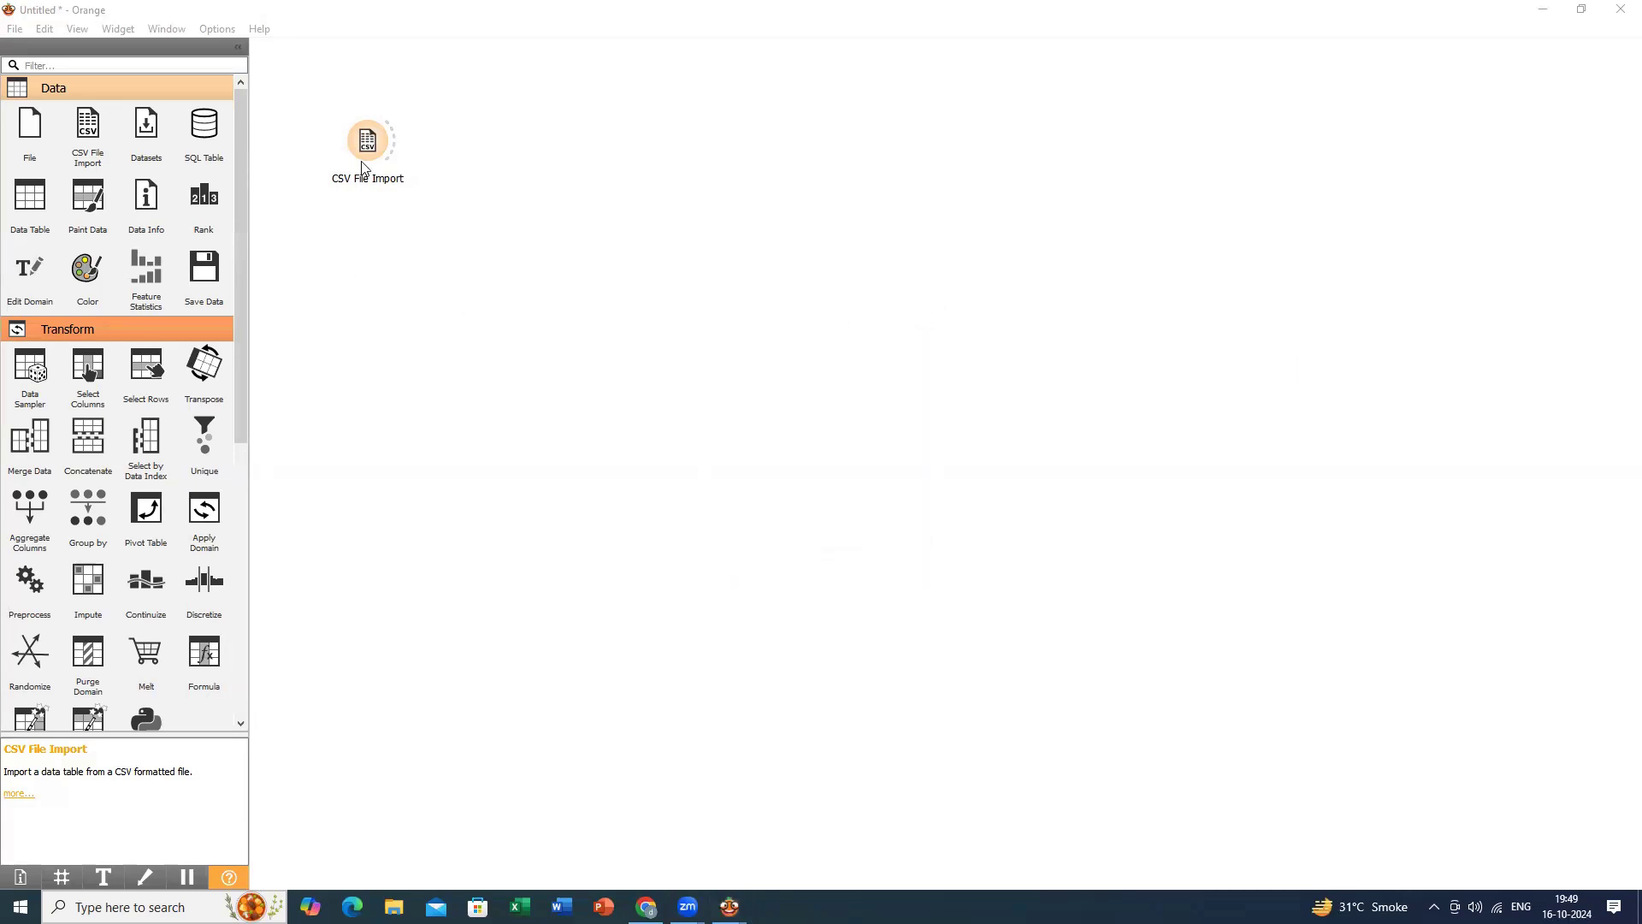
pyautogui.doubleClick(362, 162)
pyautogui.click(645, 194)
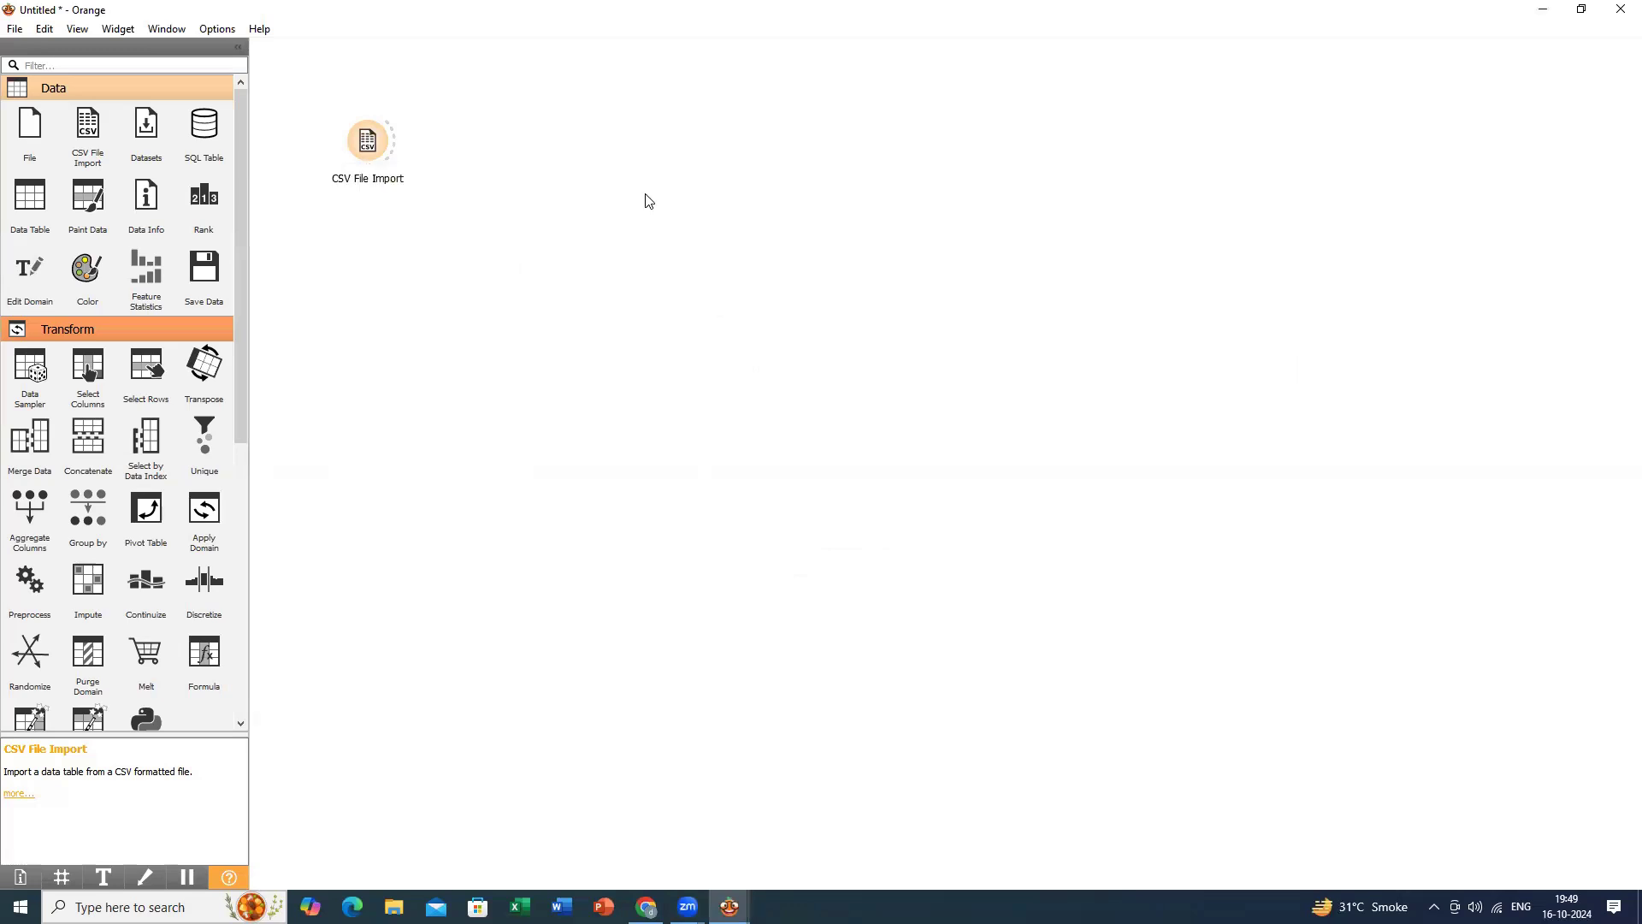
pyautogui.moveTo(30, 198); pyautogui.dragTo(504, 131)
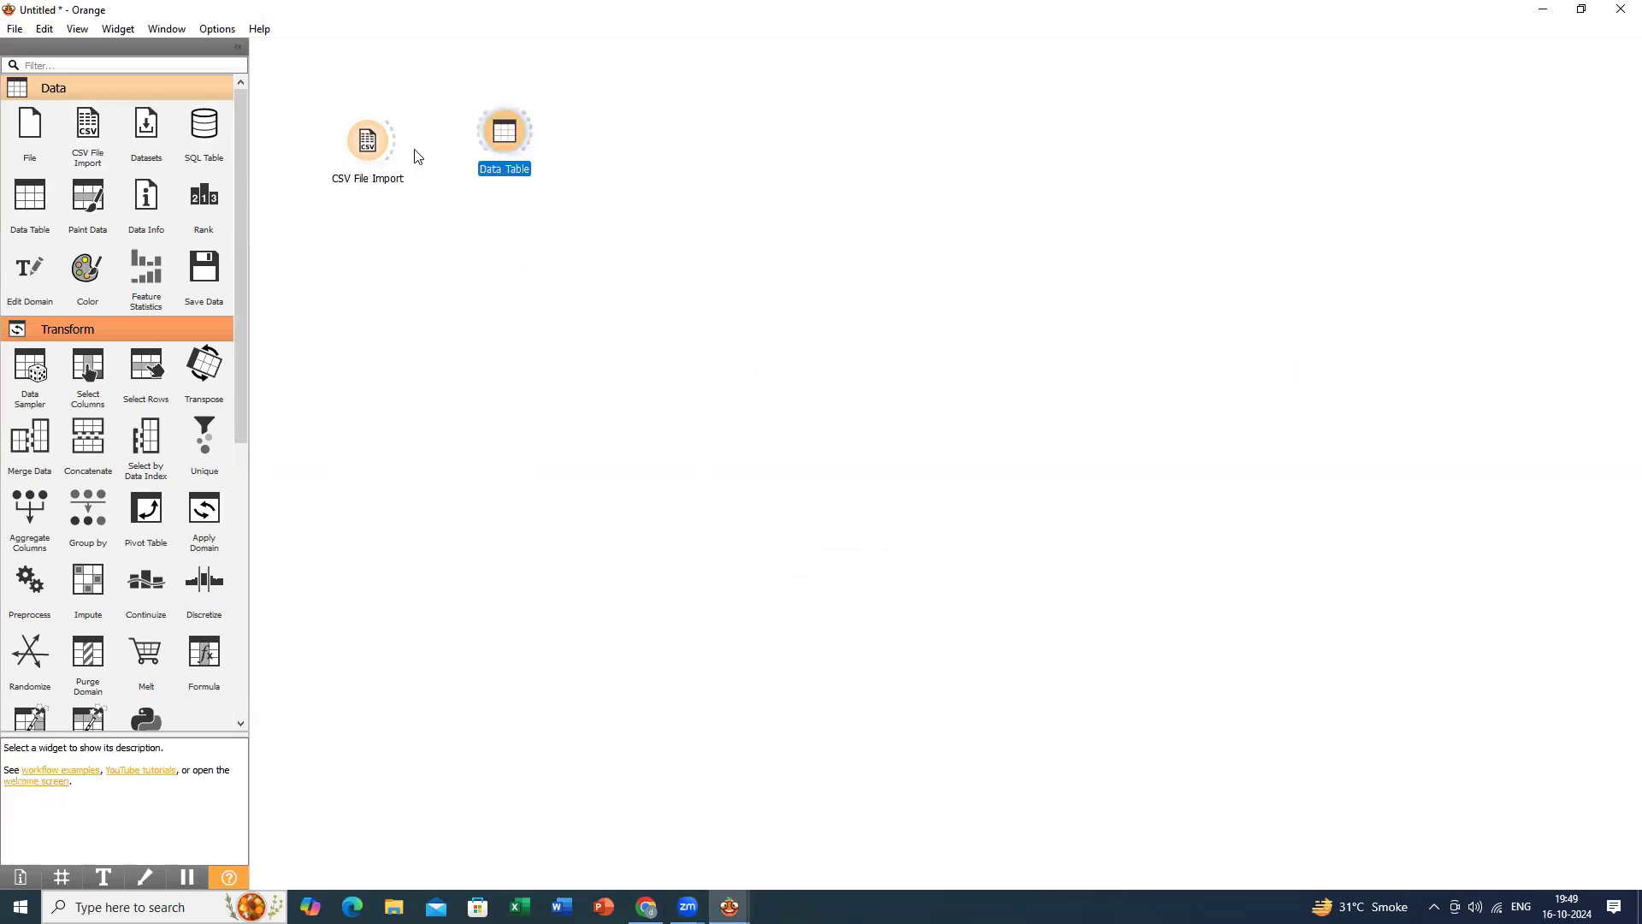
pyautogui.moveTo(396, 143); pyautogui.dragTo(562, 149)
pyautogui.click(684, 139)
pyautogui.doubleClick(562, 150)
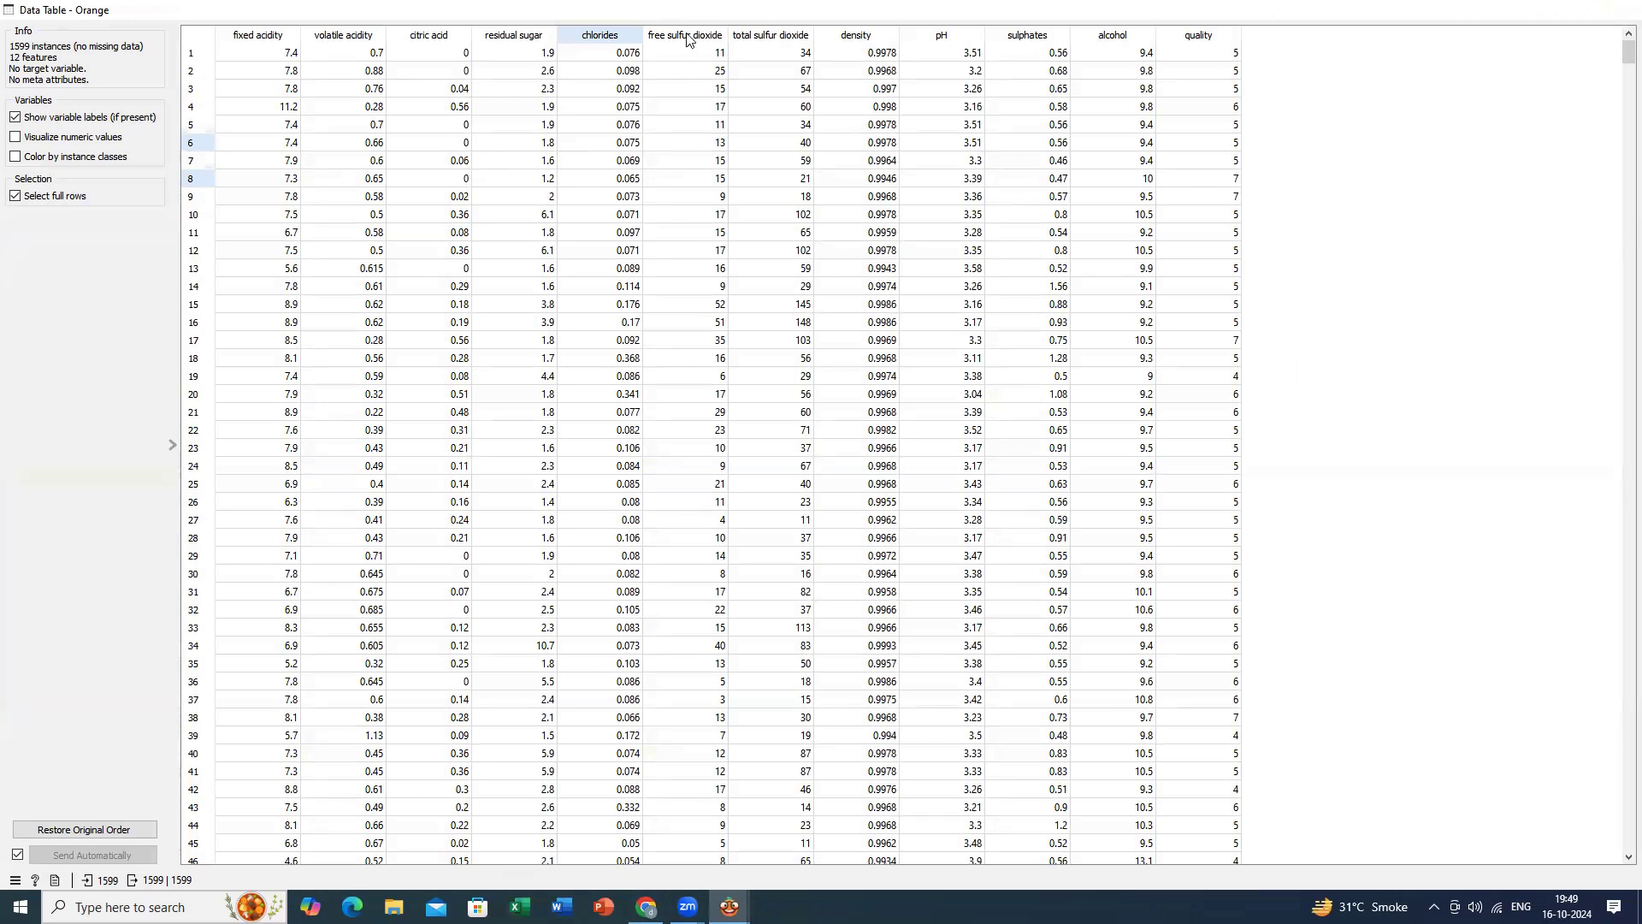
pyautogui.click(1619, 9)
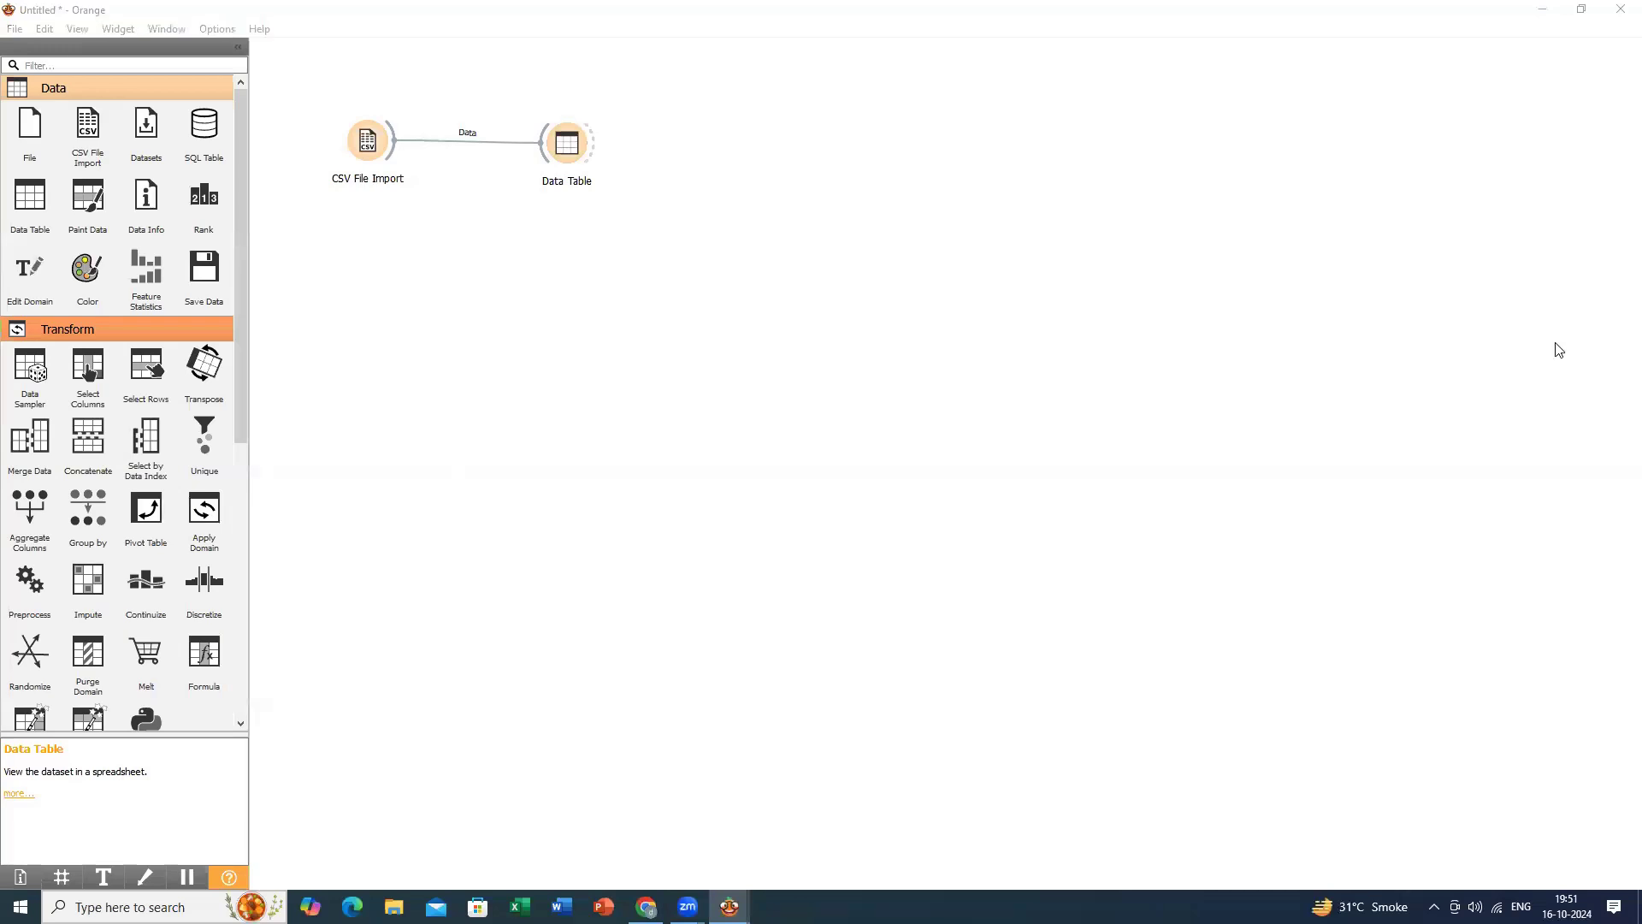
# Upload the winequality-red file through Zoom once more.
pyautogui.scroll(-3, 1519, 274)
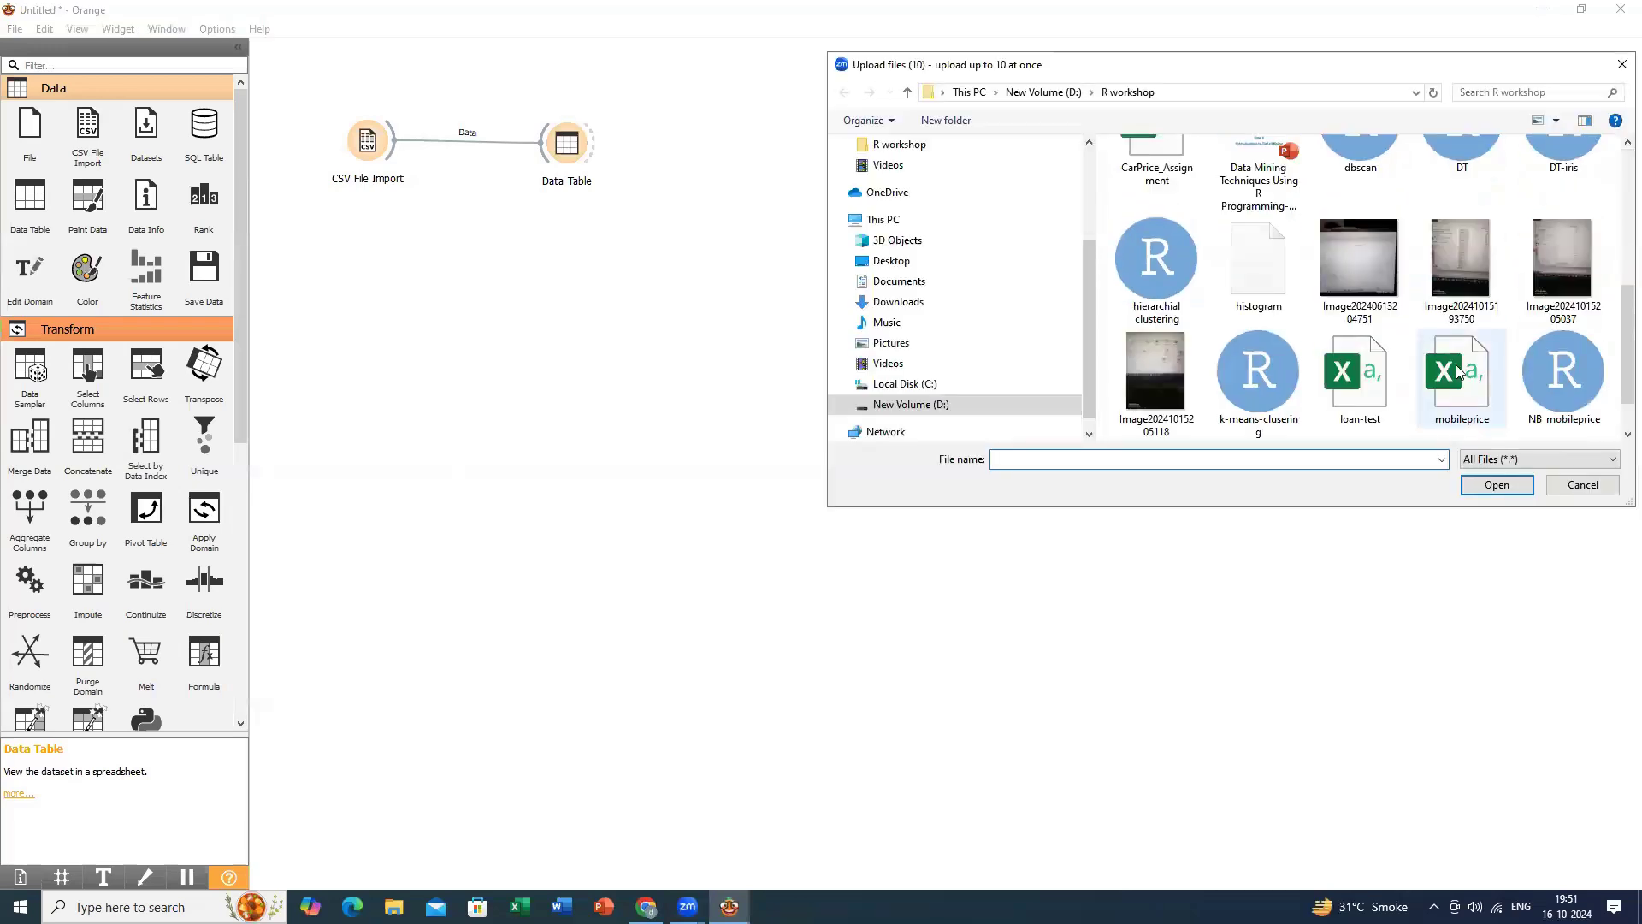
pyautogui.scroll(-2, 1459, 372)
pyautogui.click(1561, 389)
pyautogui.click(1516, 486)
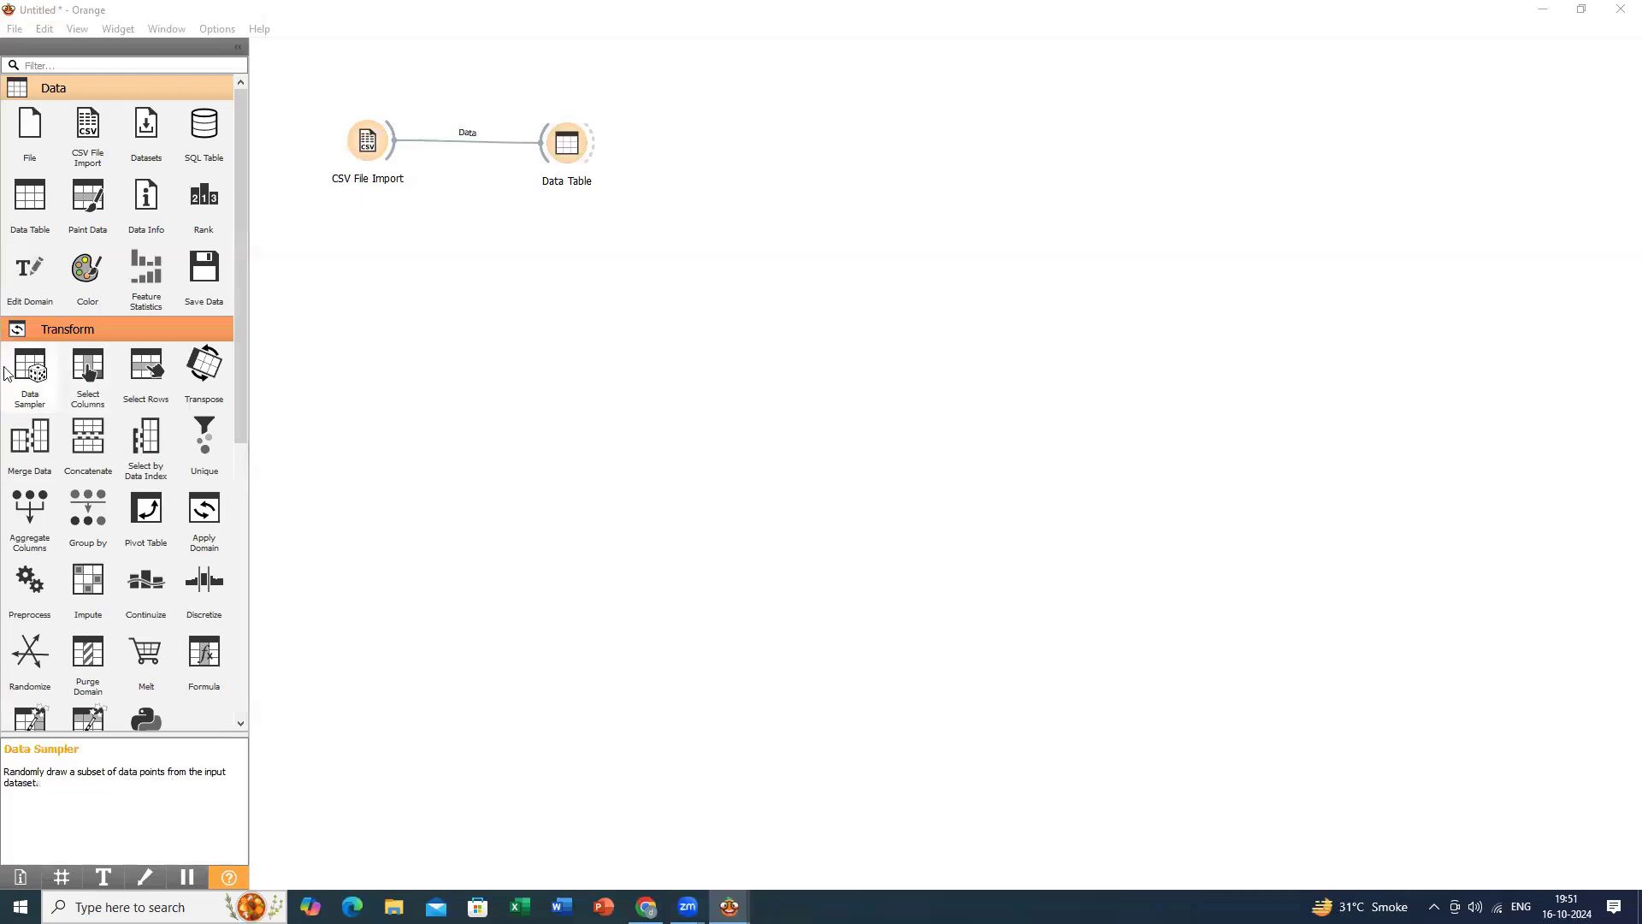
# Add a Data Sampler fed by Data Table and set its sampling type to Fixed sample size.
pyautogui.moveTo(30, 376); pyautogui.dragTo(692, 144)
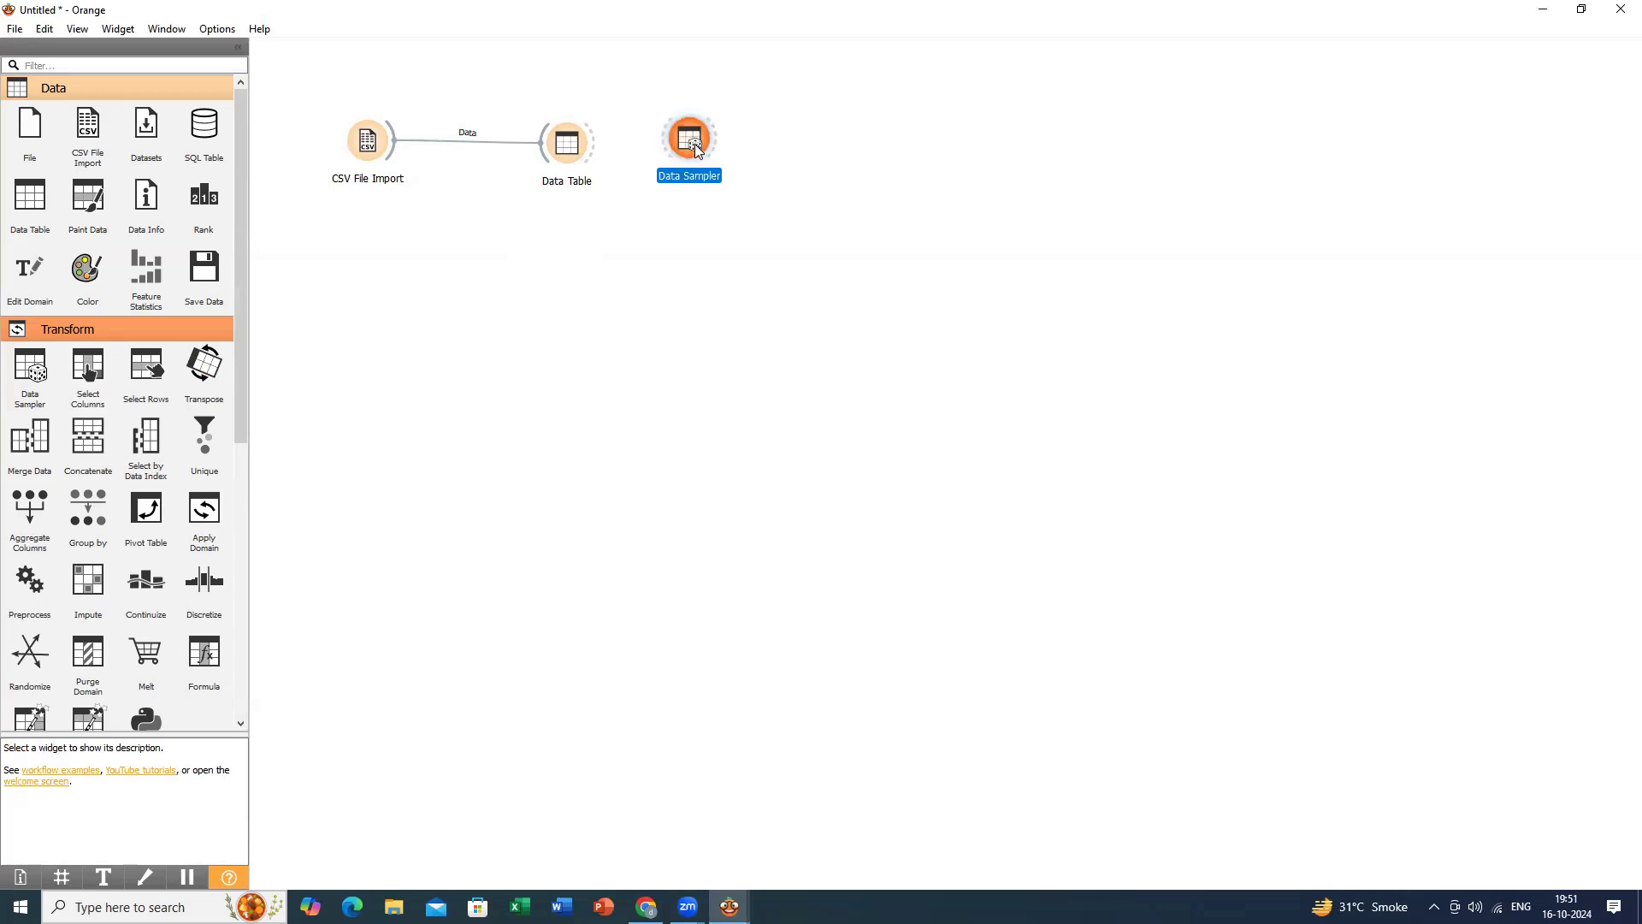
pyautogui.moveTo(595, 145); pyautogui.dragTo(696, 147)
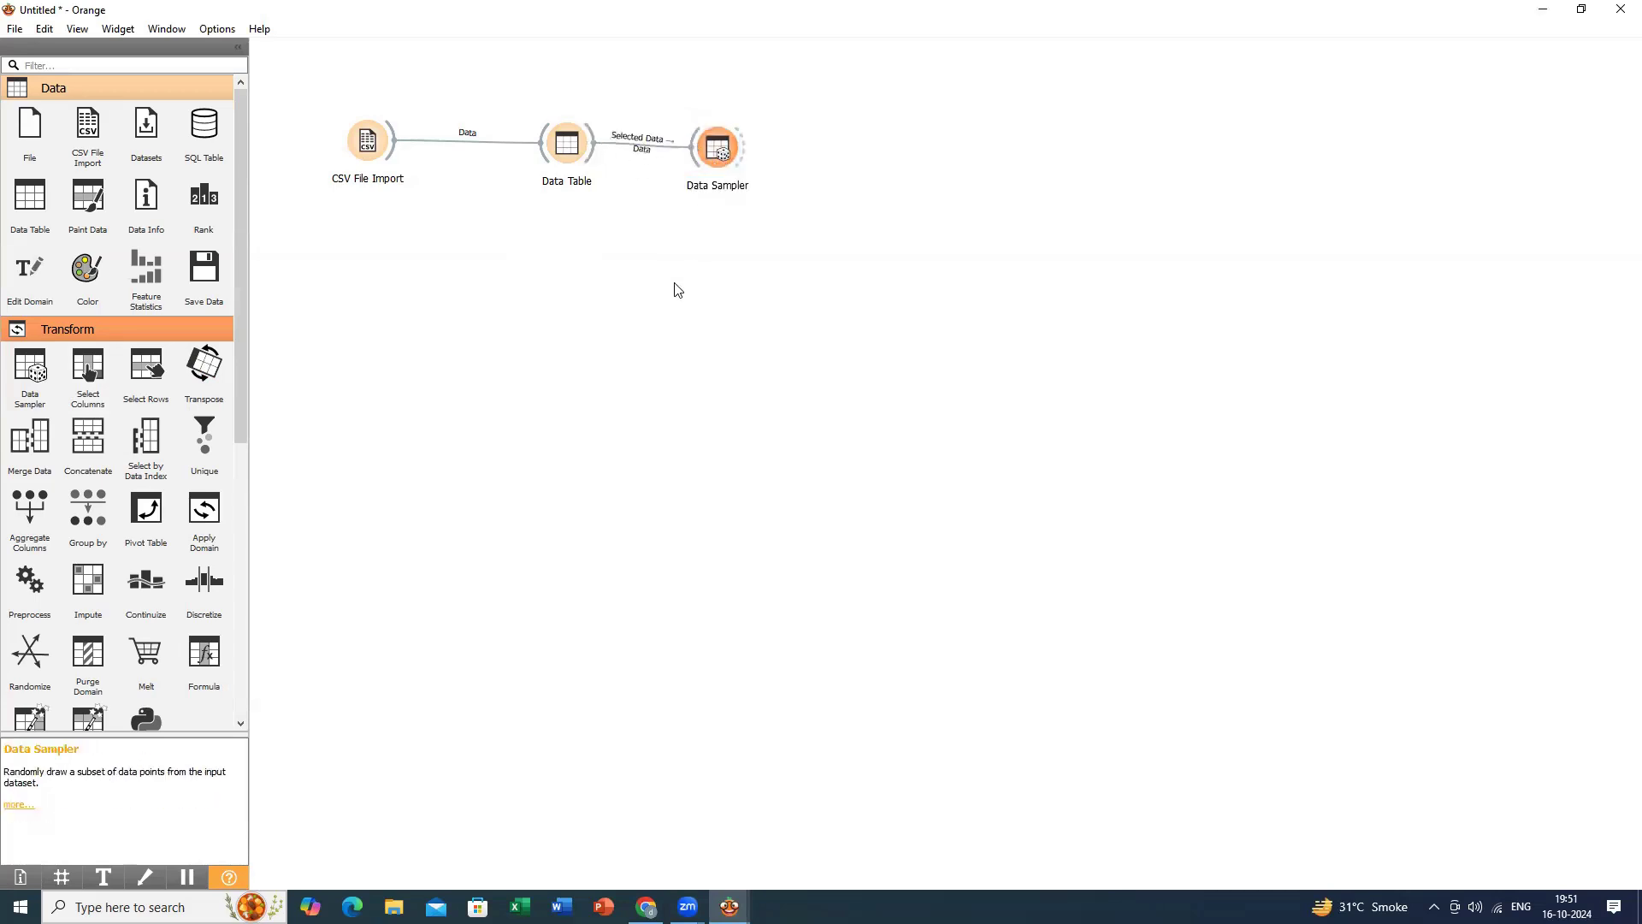
pyautogui.doubleClick(724, 163)
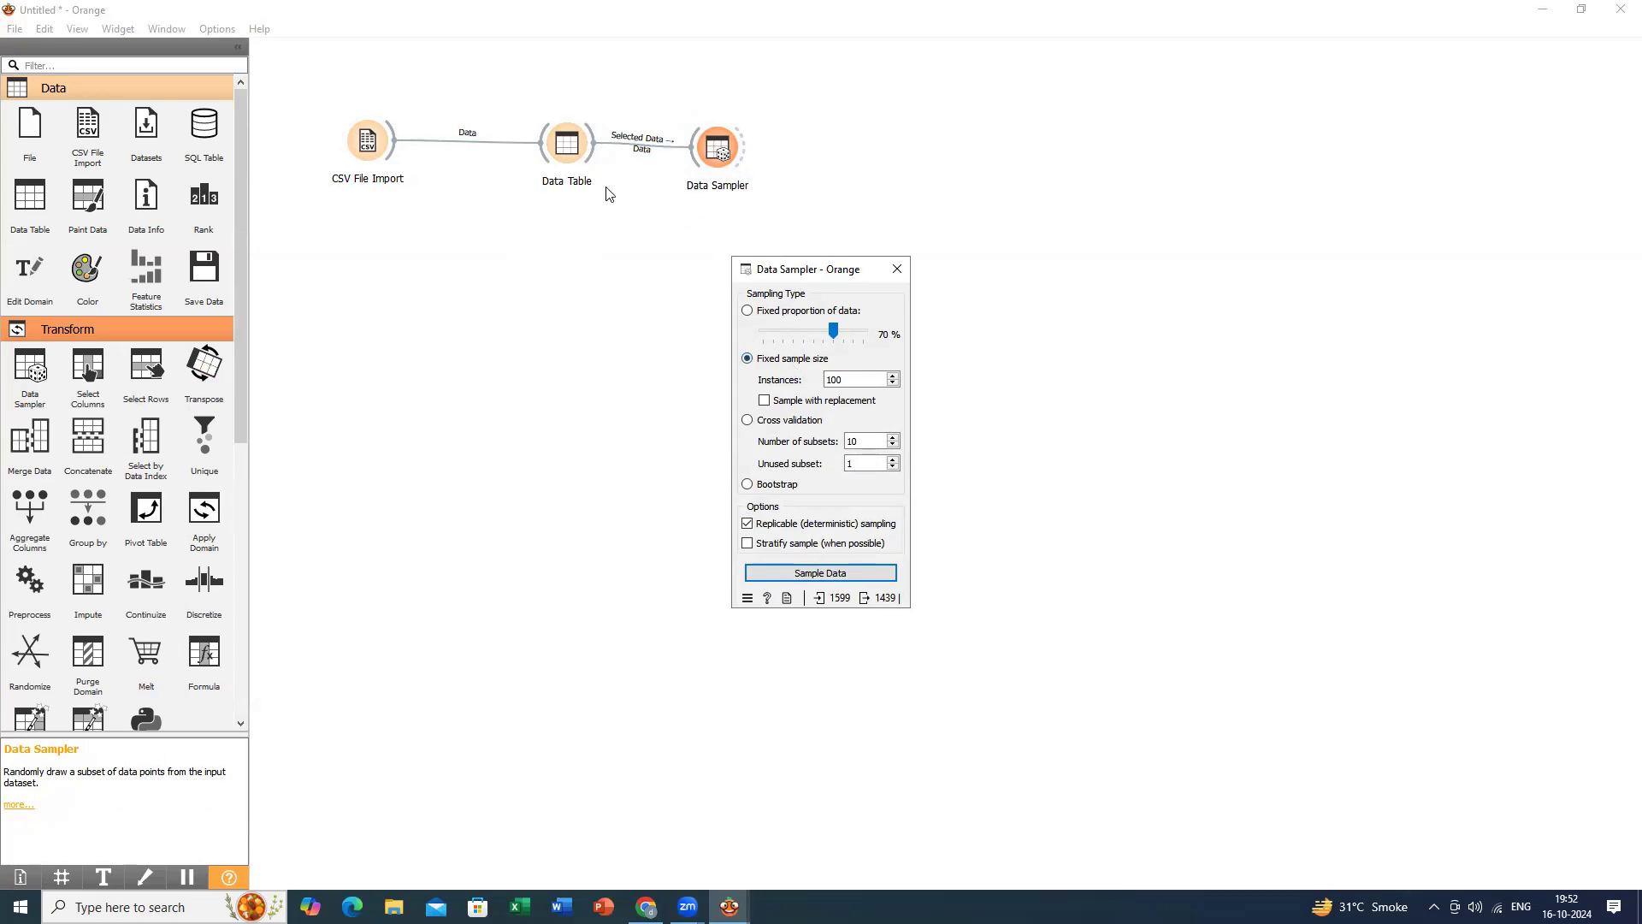
pyautogui.click(897, 268)
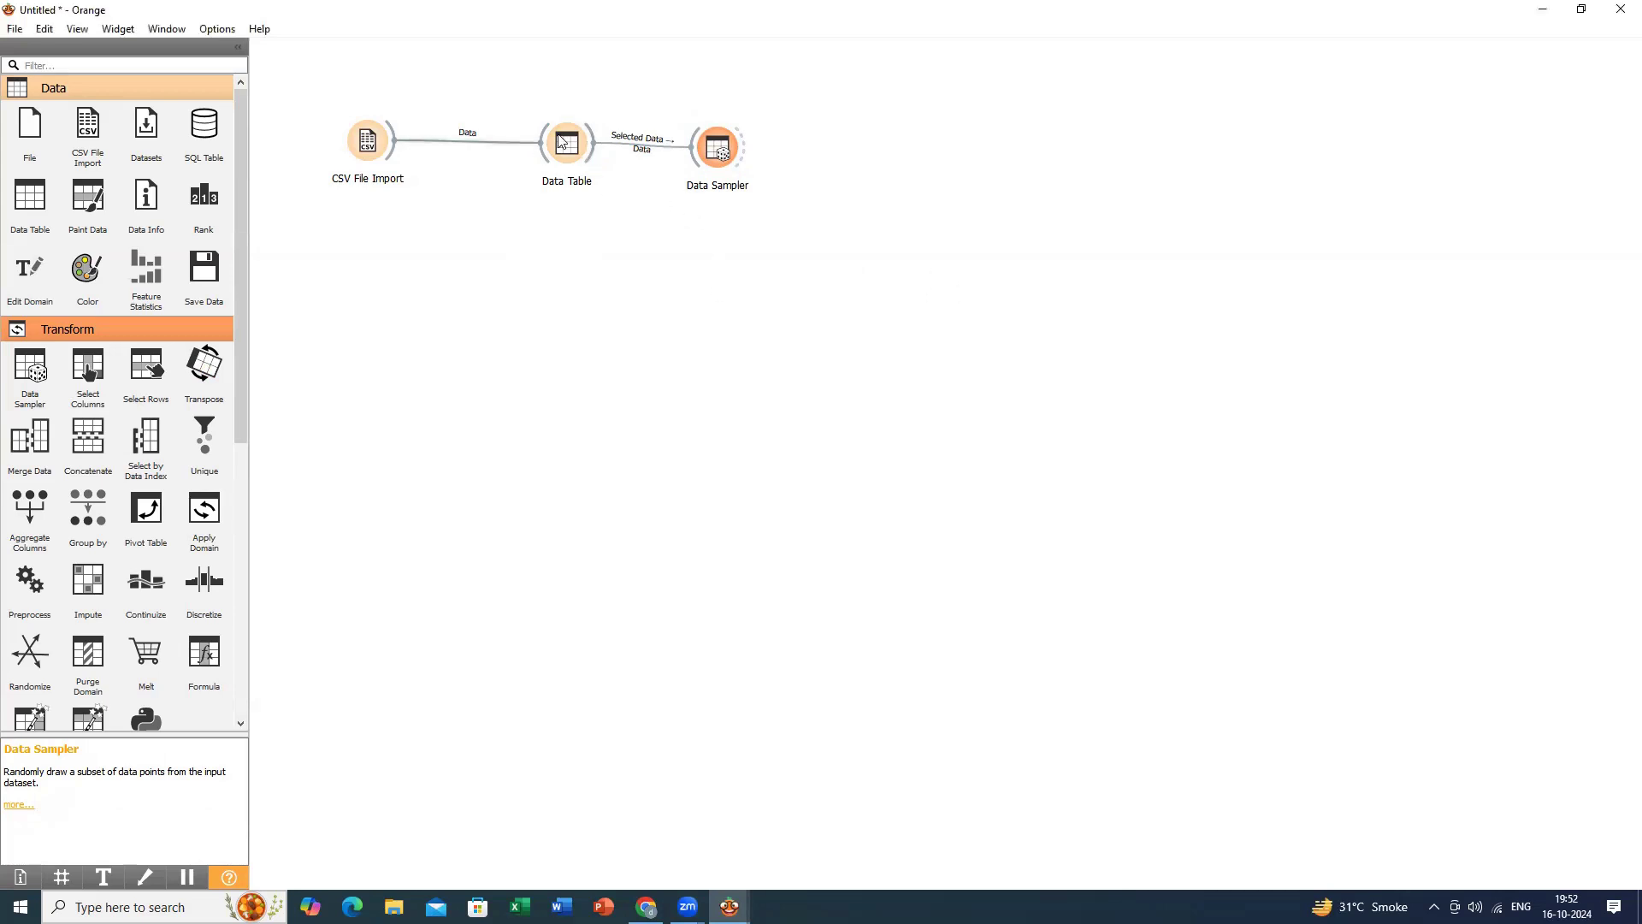
# Check the instance count in Data Table and sample the data with the Data Sampler's fixed size set to 1000 instances.
pyautogui.doubleClick(581, 144)
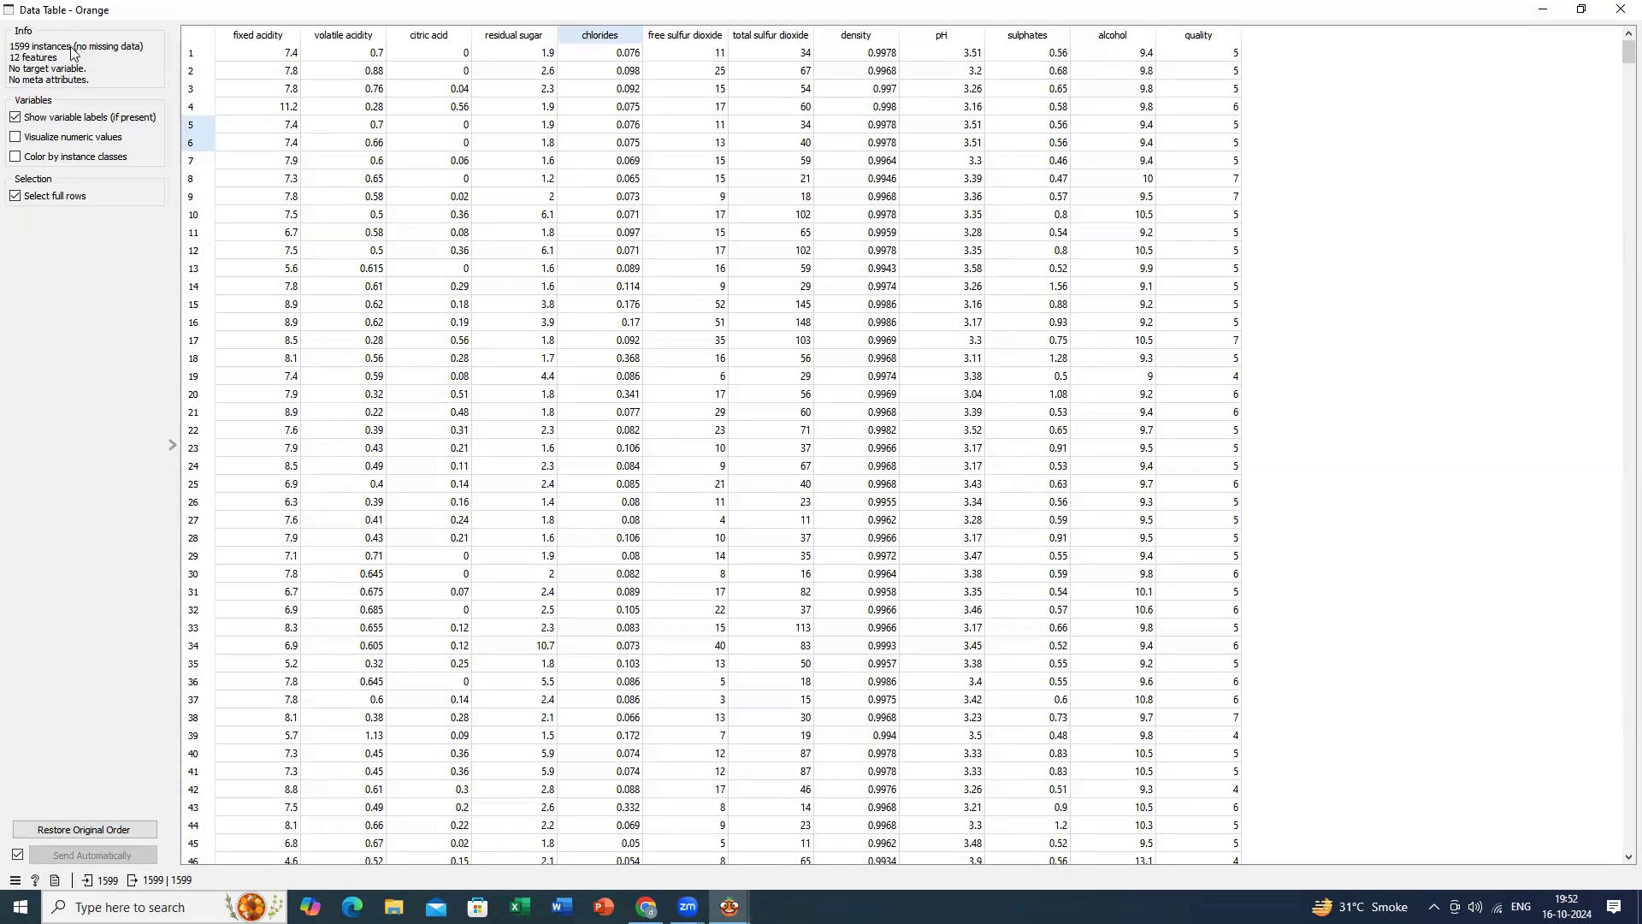
pyautogui.click(1619, 12)
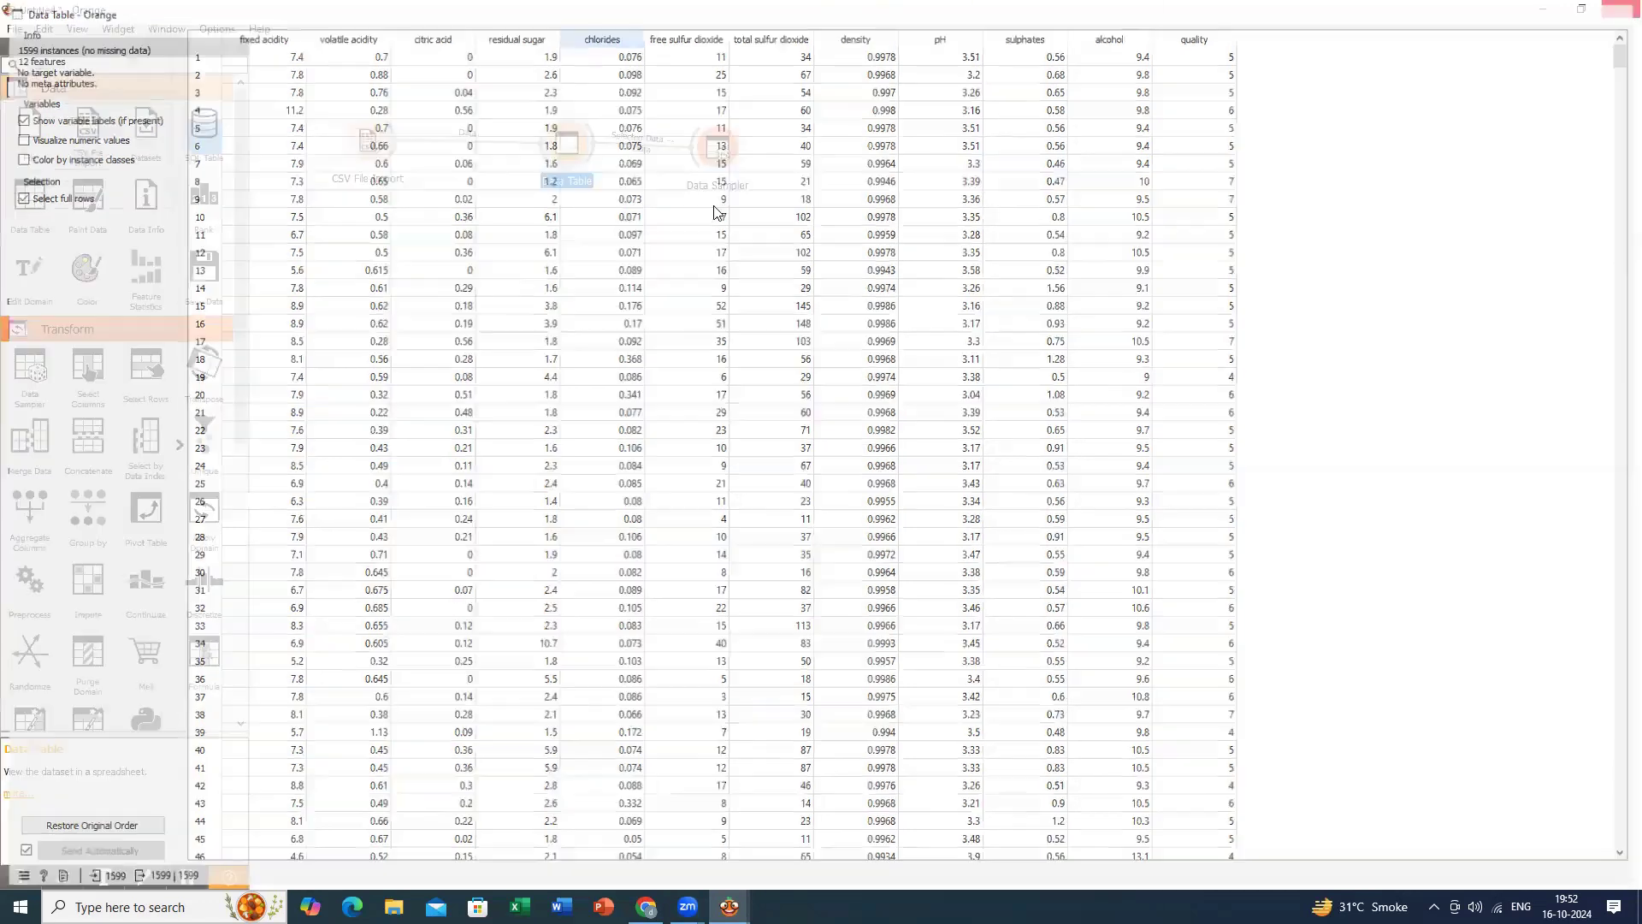
pyautogui.doubleClick(717, 149)
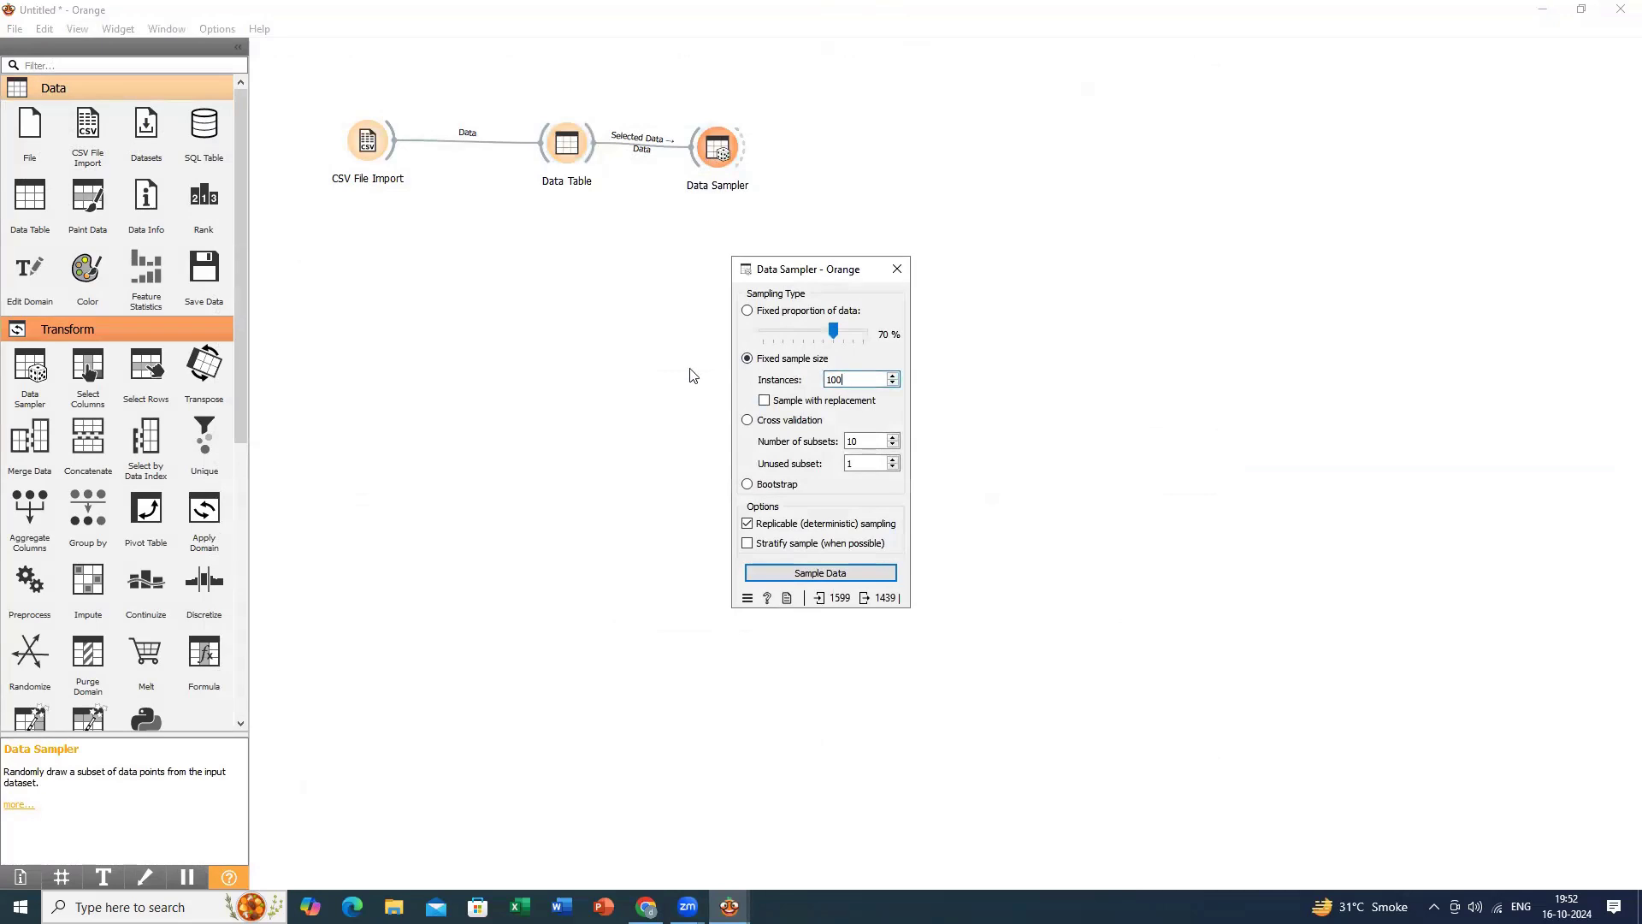
pyautogui.write('0')
pyautogui.click(891, 578)
pyautogui.click(898, 269)
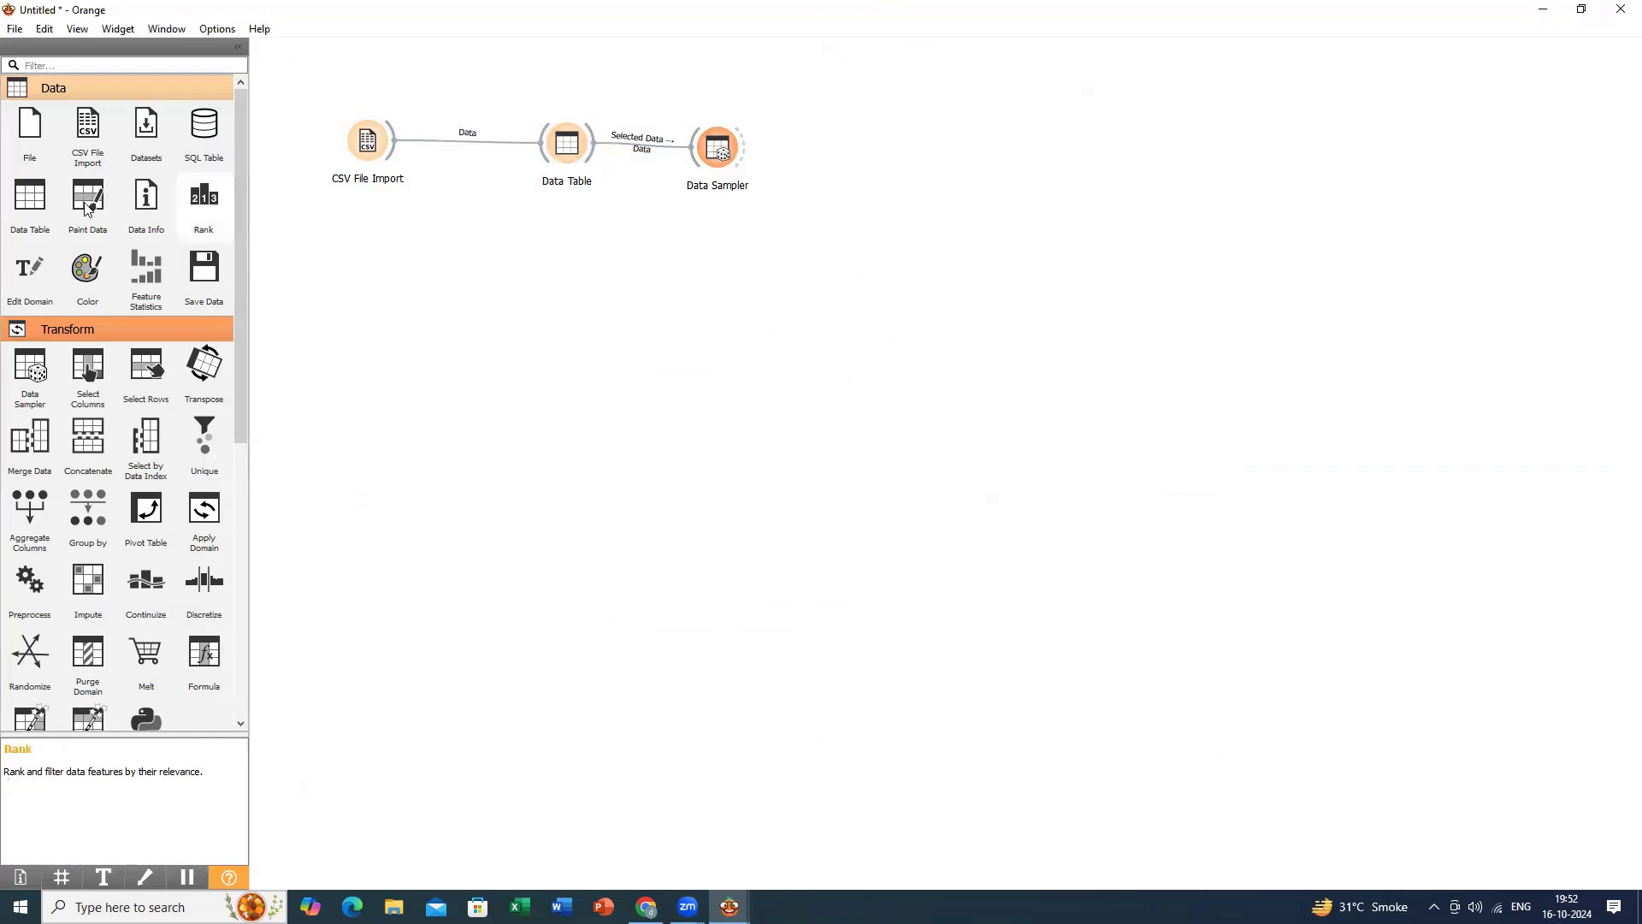
# Add a second Data Table widget beside Data Sampler and connect the sampler's Data Sample output to it.
pyautogui.moveTo(27, 200); pyautogui.dragTo(885, 157)
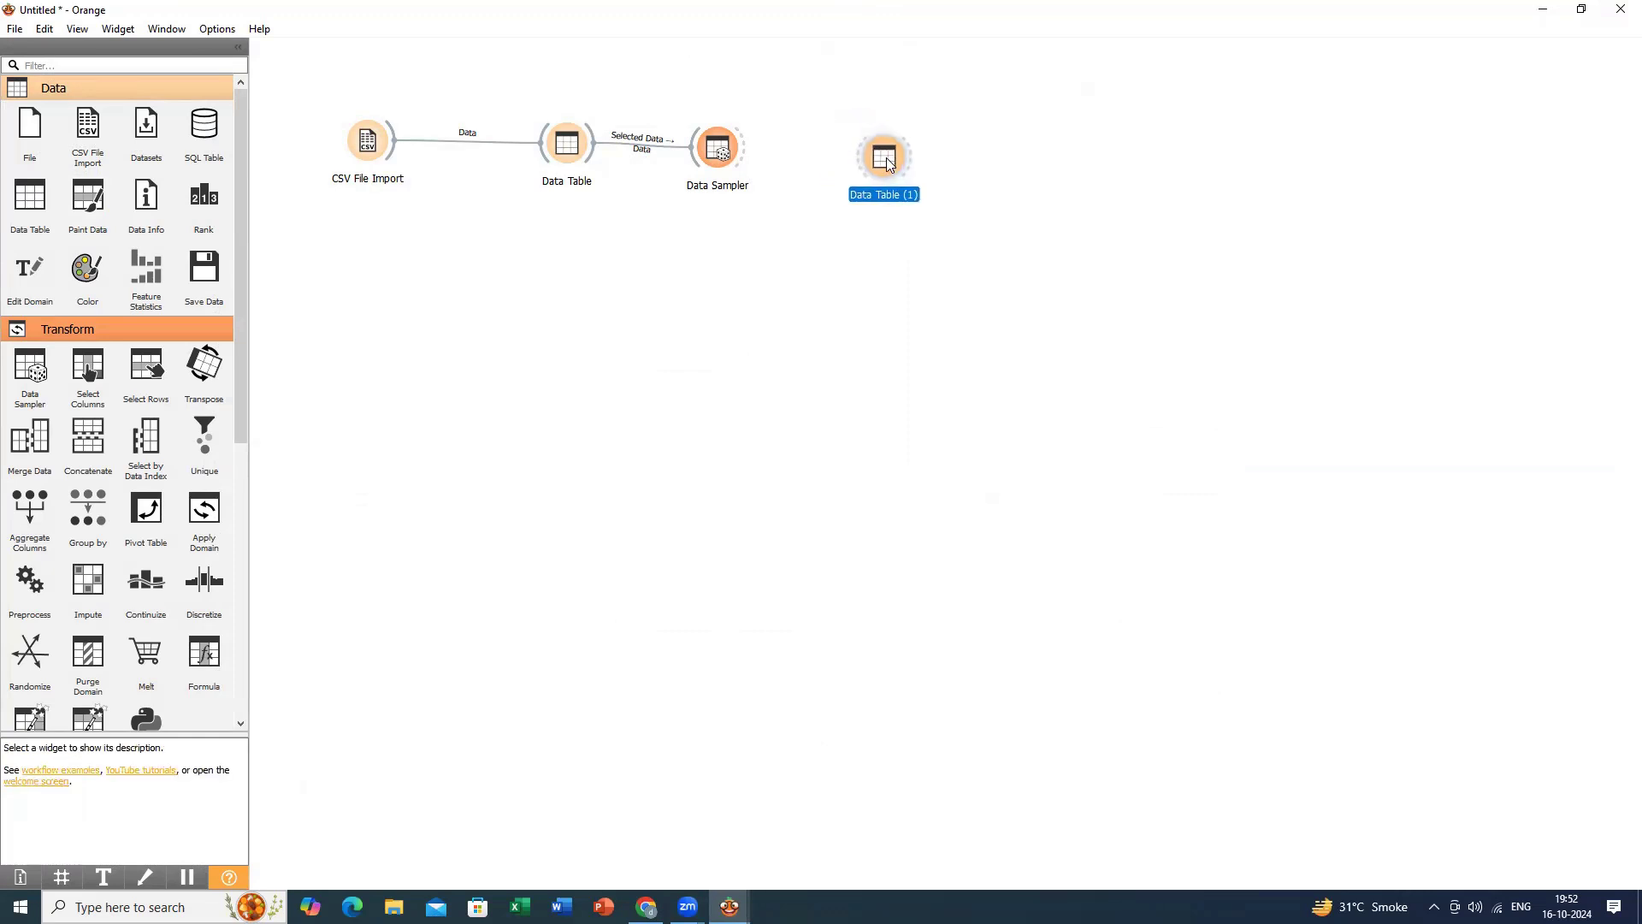
pyautogui.moveTo(744, 150); pyautogui.dragTo(860, 155)
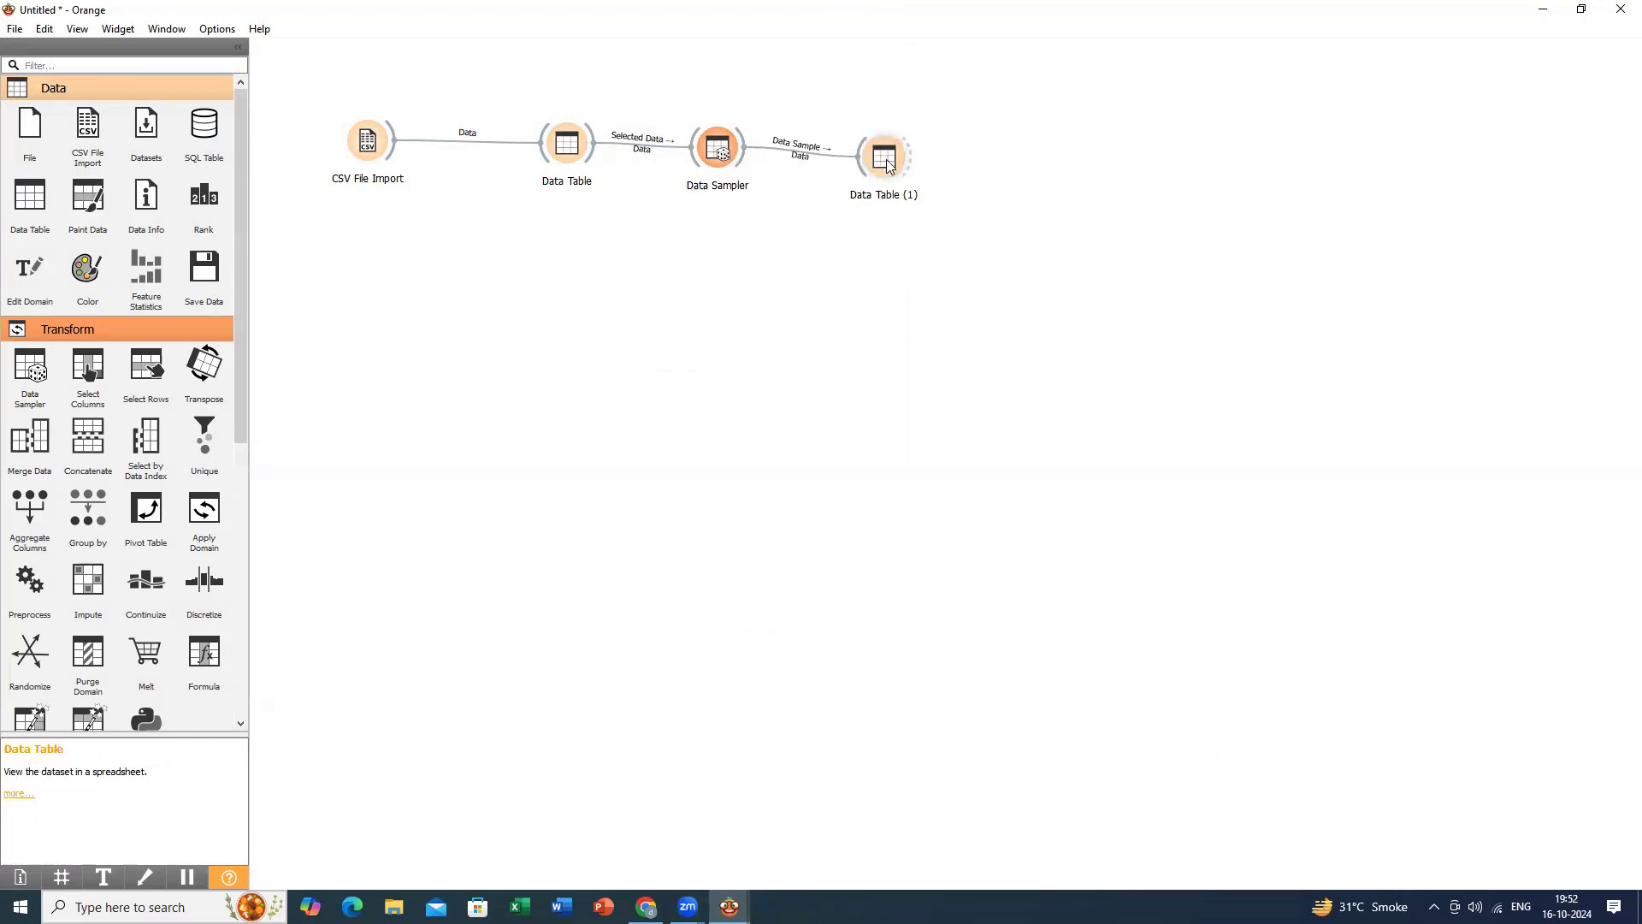
pyautogui.moveTo(887, 160); pyautogui.dragTo(896, 161)
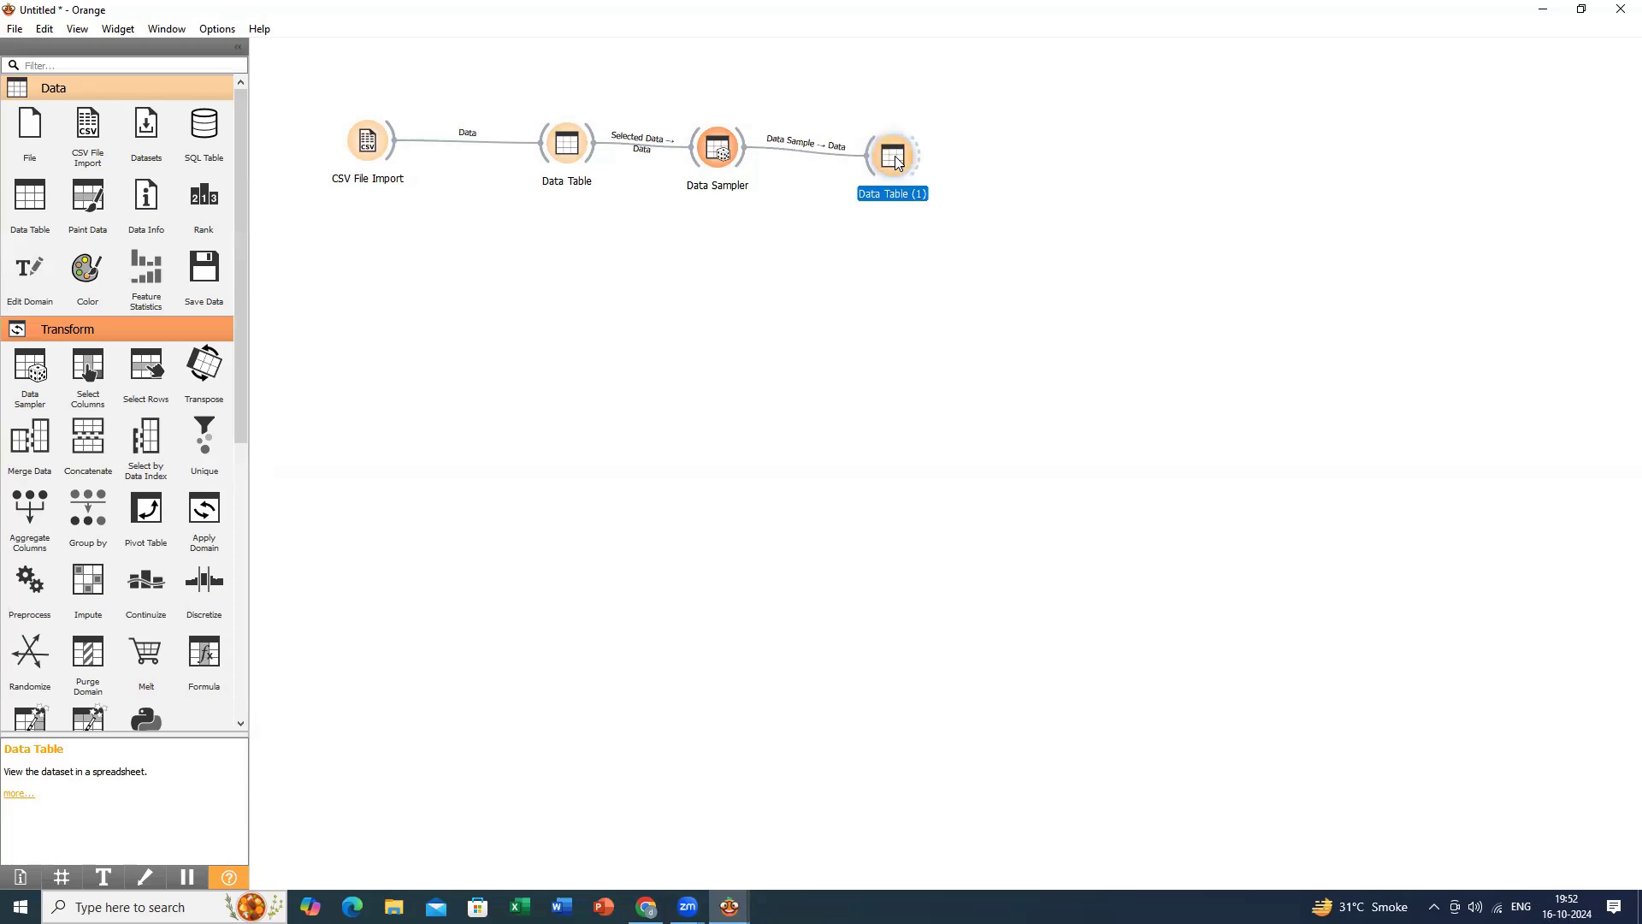
# Compare the sampled data in the second Data Table with the full dataset in the first one.
pyautogui.doubleClick(895, 155)
pyautogui.click(564, 163)
pyautogui.doubleClick(564, 165)
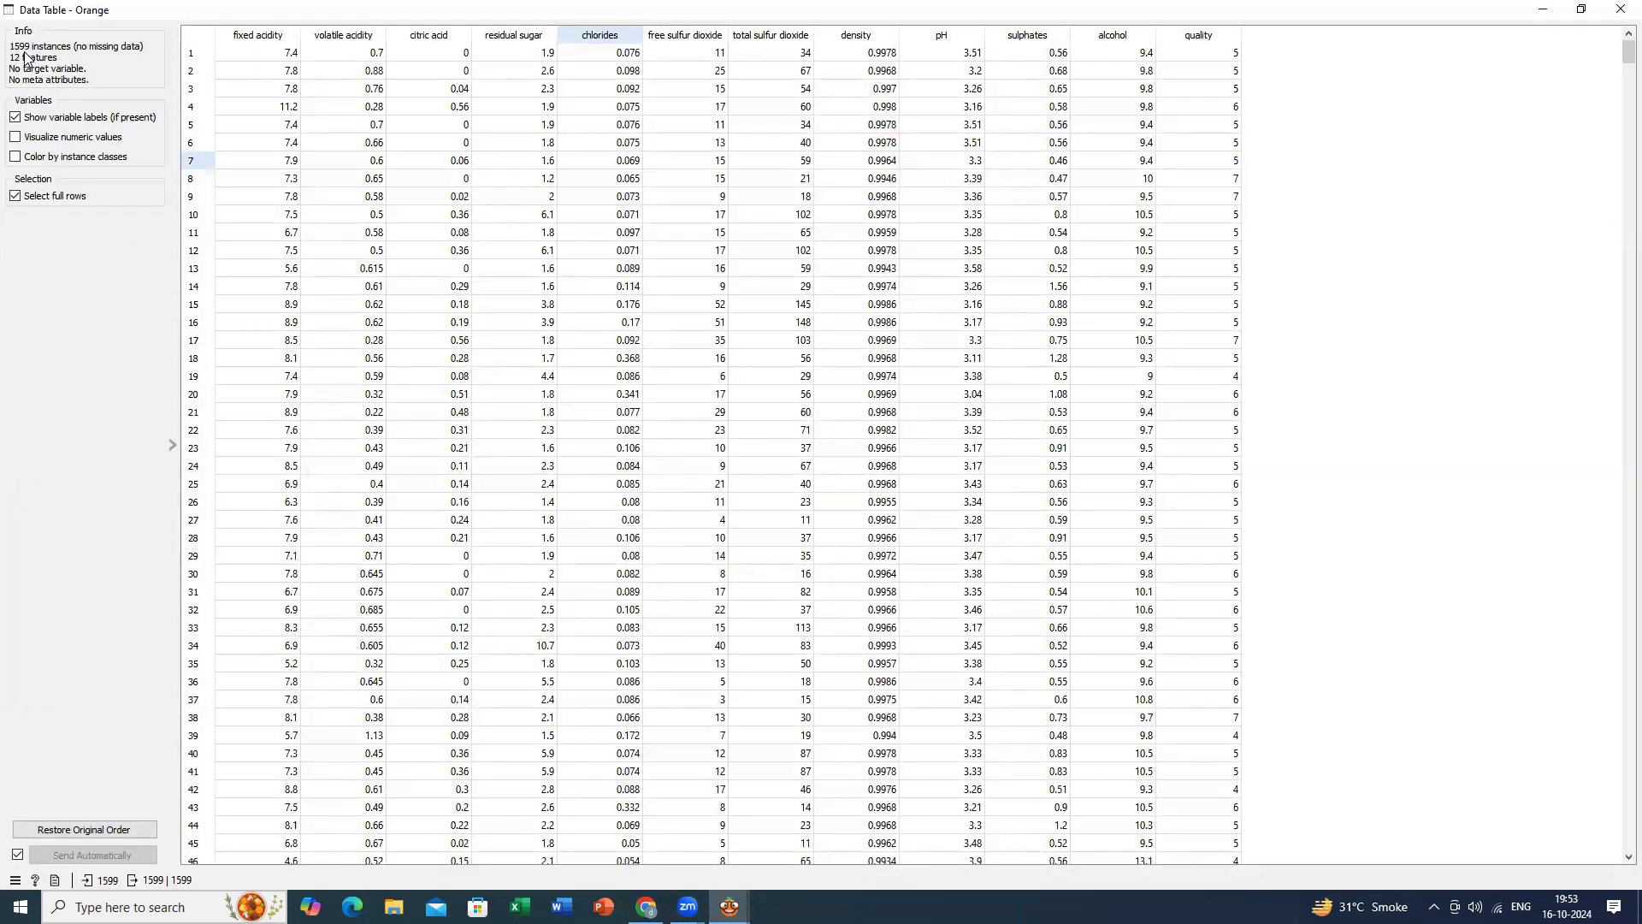
pyautogui.click(1619, 12)
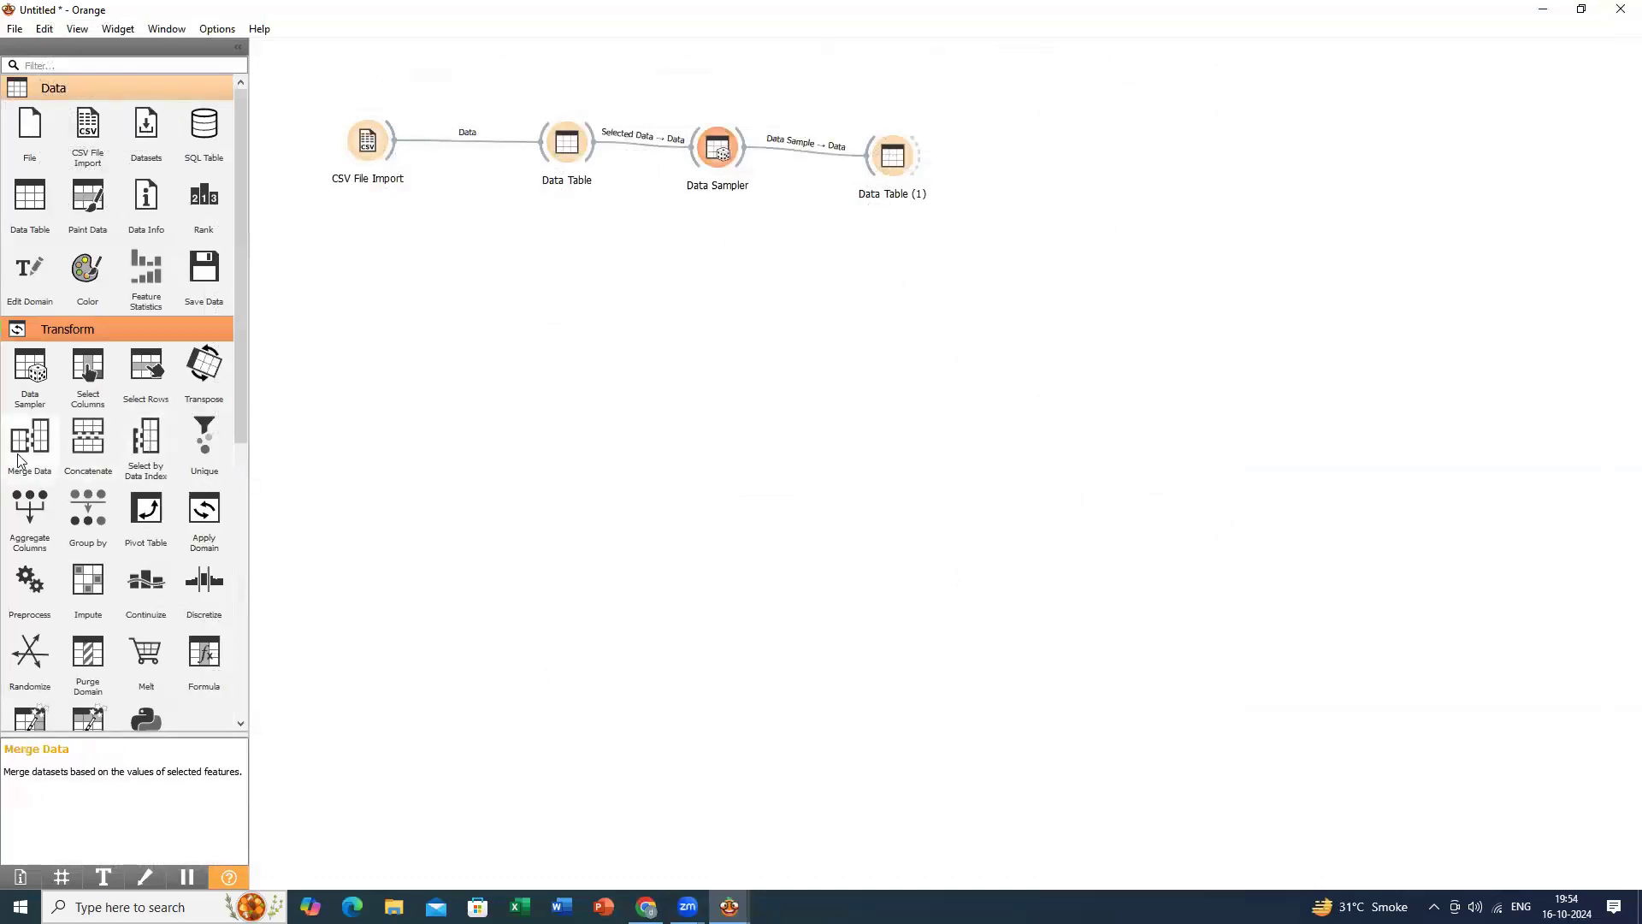
# Add a second Data Sampler fed by the first Data Table and sample a fixed size of 599 instances with it.
pyautogui.moveTo(30, 370); pyautogui.dragTo(696, 285)
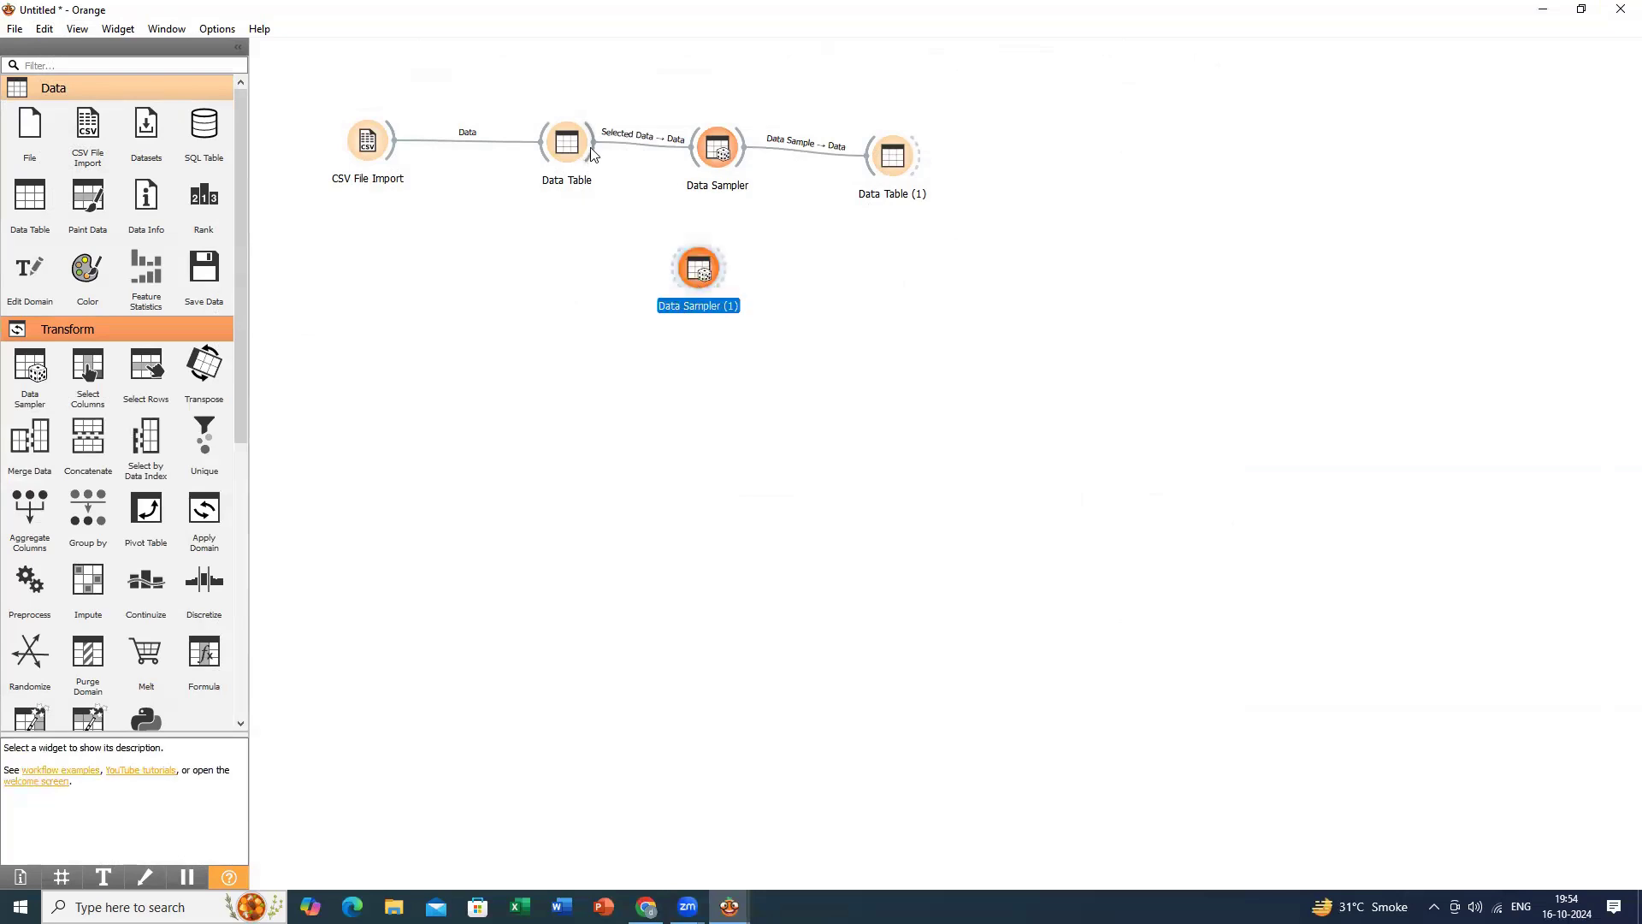
pyautogui.moveTo(596, 152); pyautogui.dragTo(677, 270)
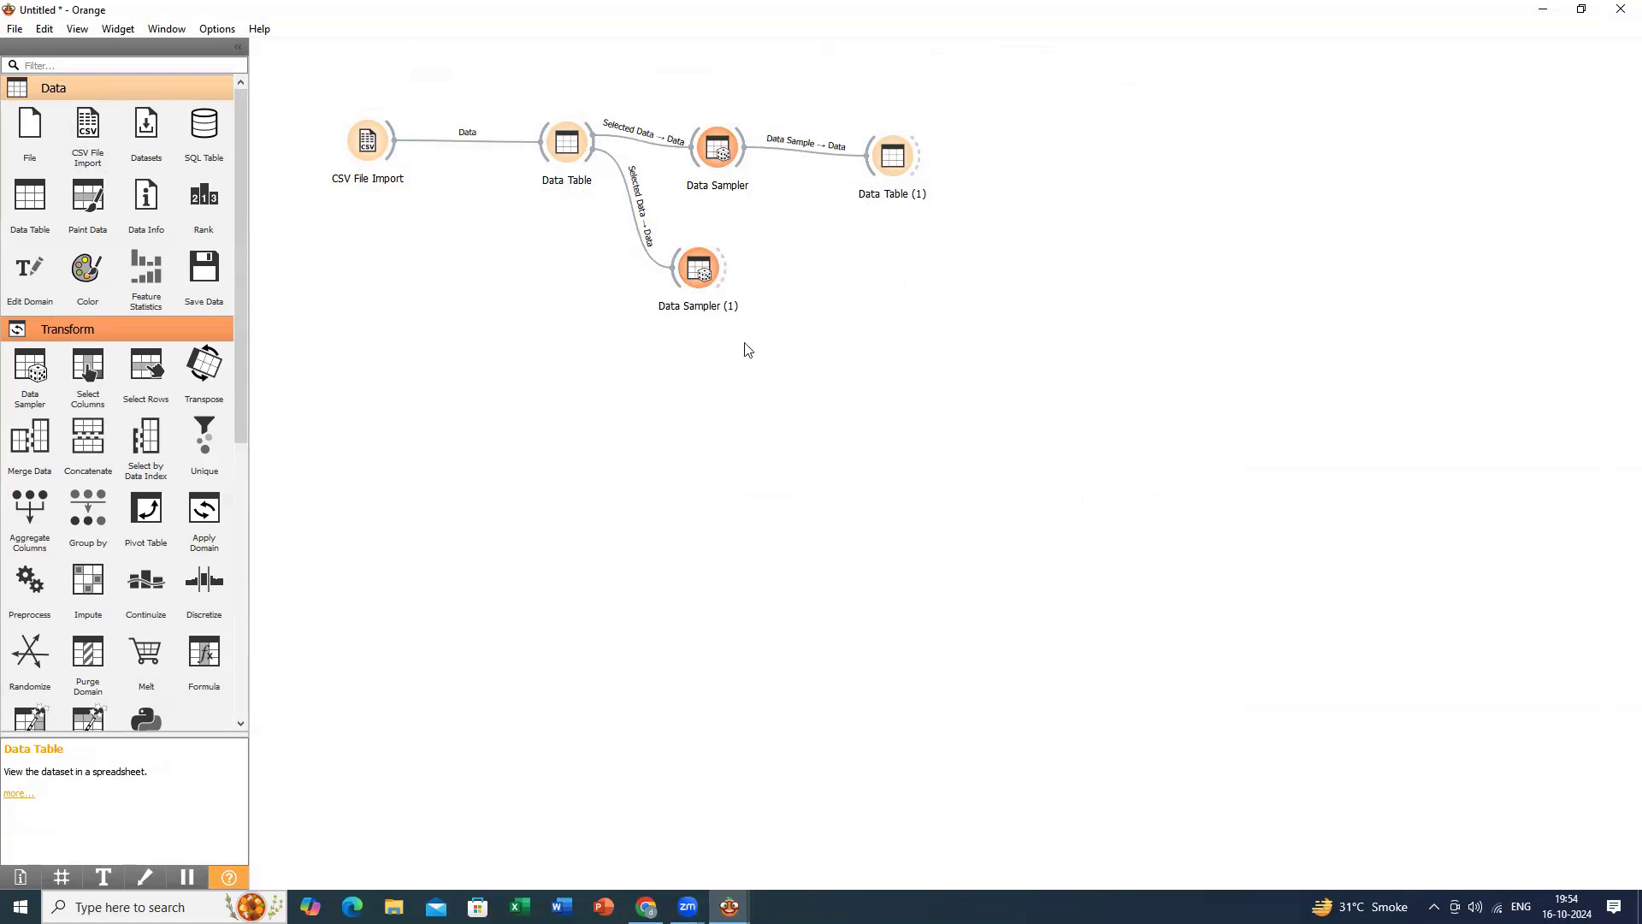
pyautogui.click(701, 275)
pyautogui.doubleClick(701, 276)
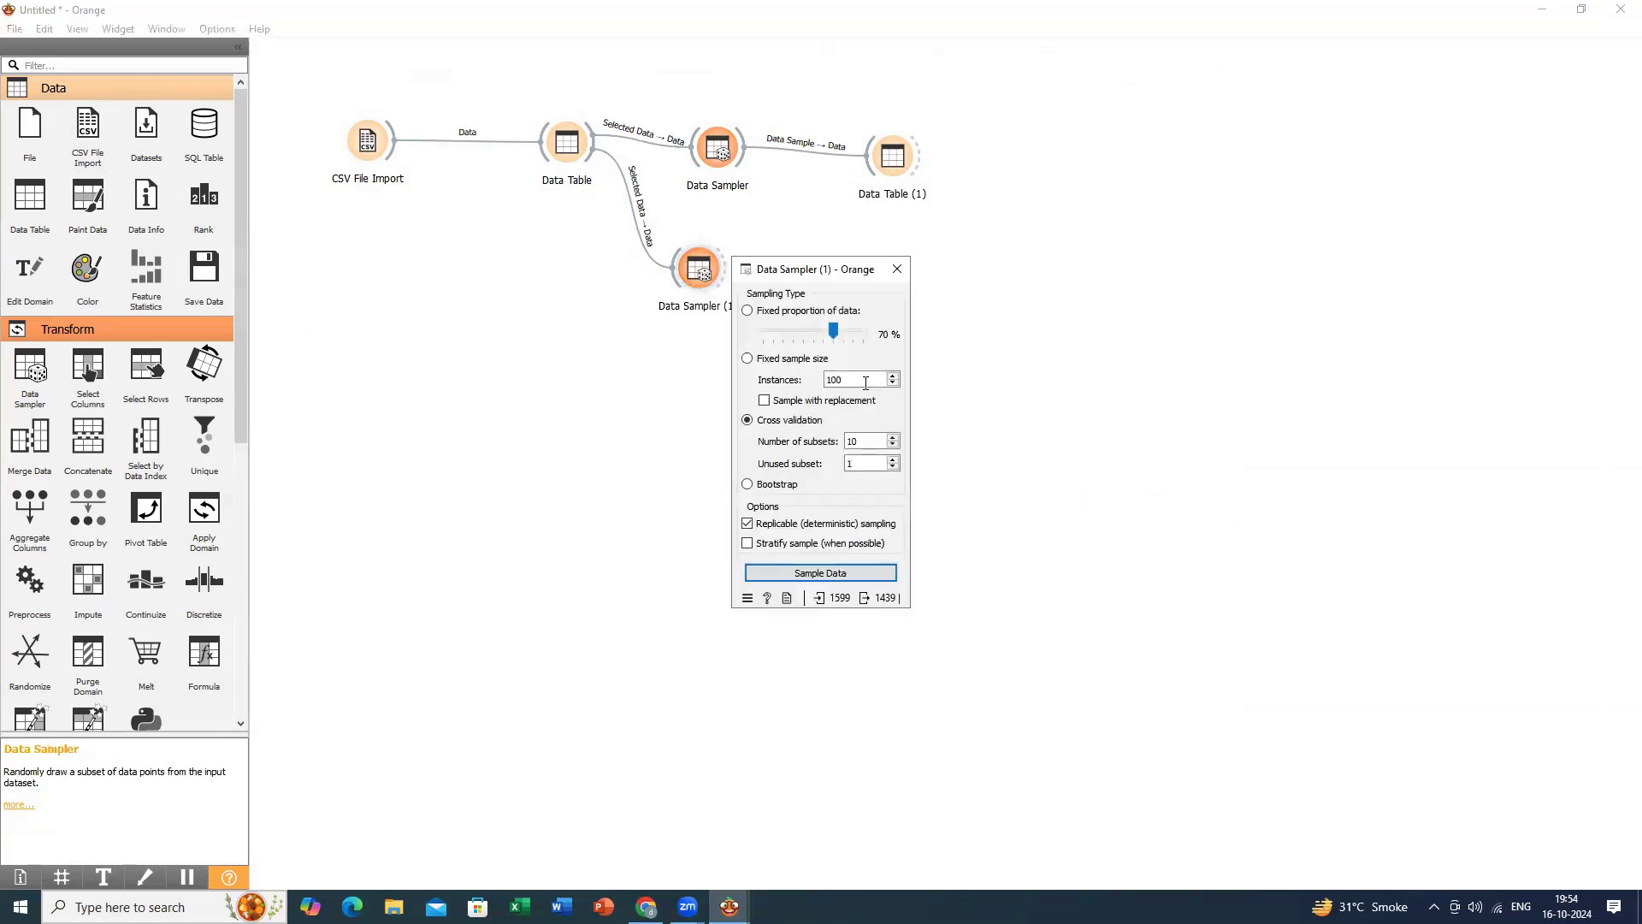
pyautogui.click(789, 359)
pyautogui.press('BackSpace')
pyautogui.press('BackSpace')
pyautogui.write('599')
pyautogui.click(855, 574)
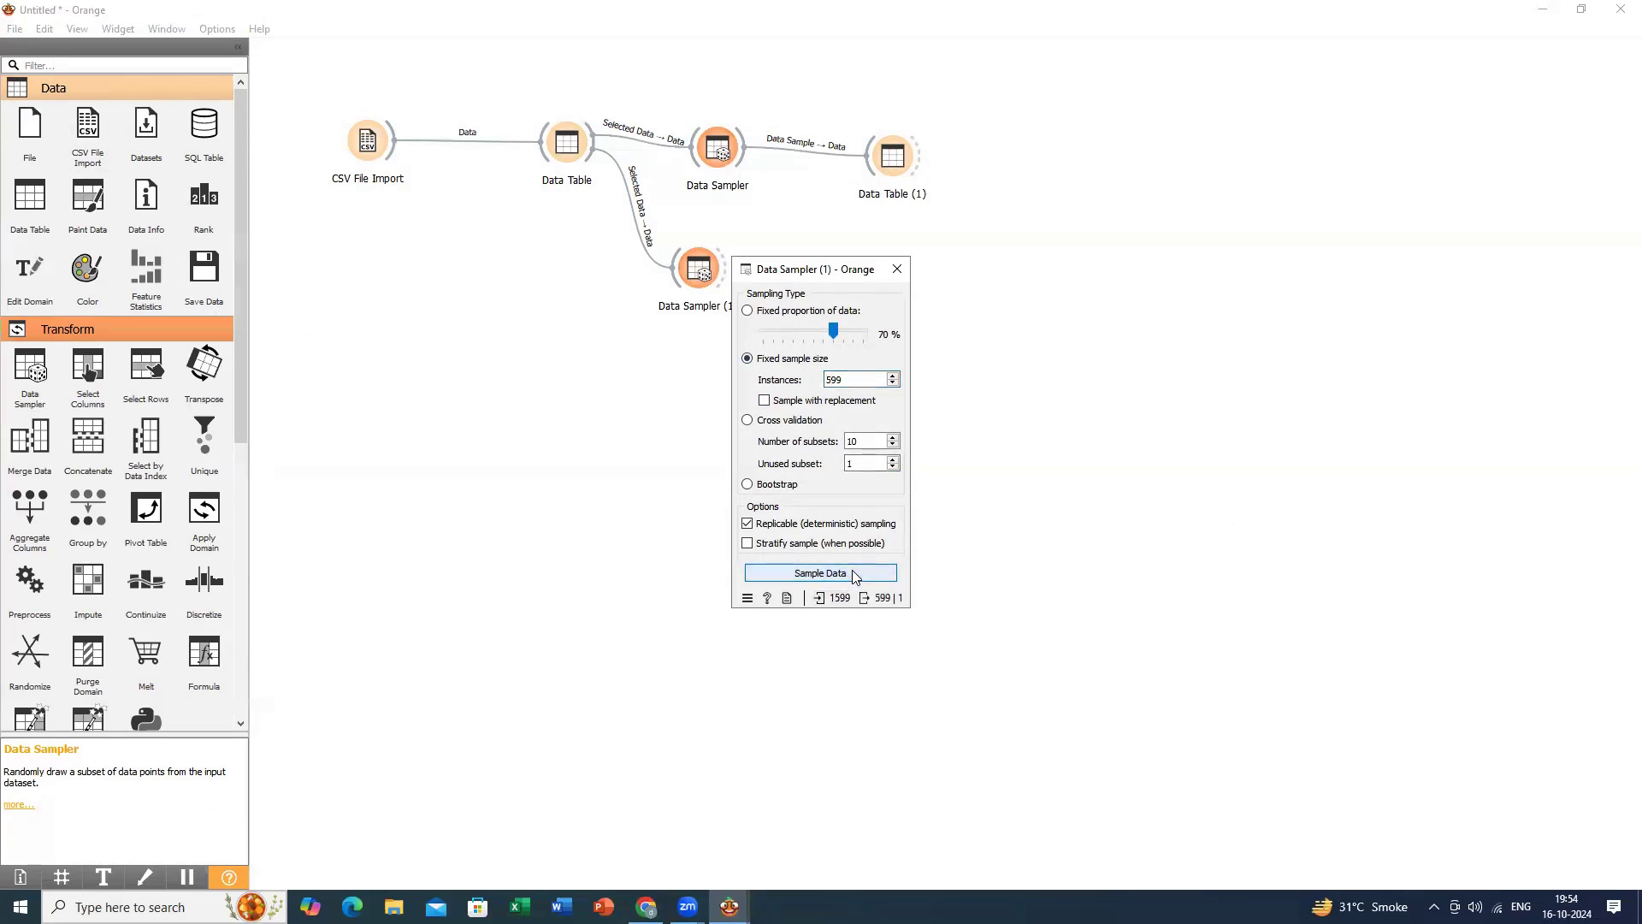
pyautogui.click(896, 270)
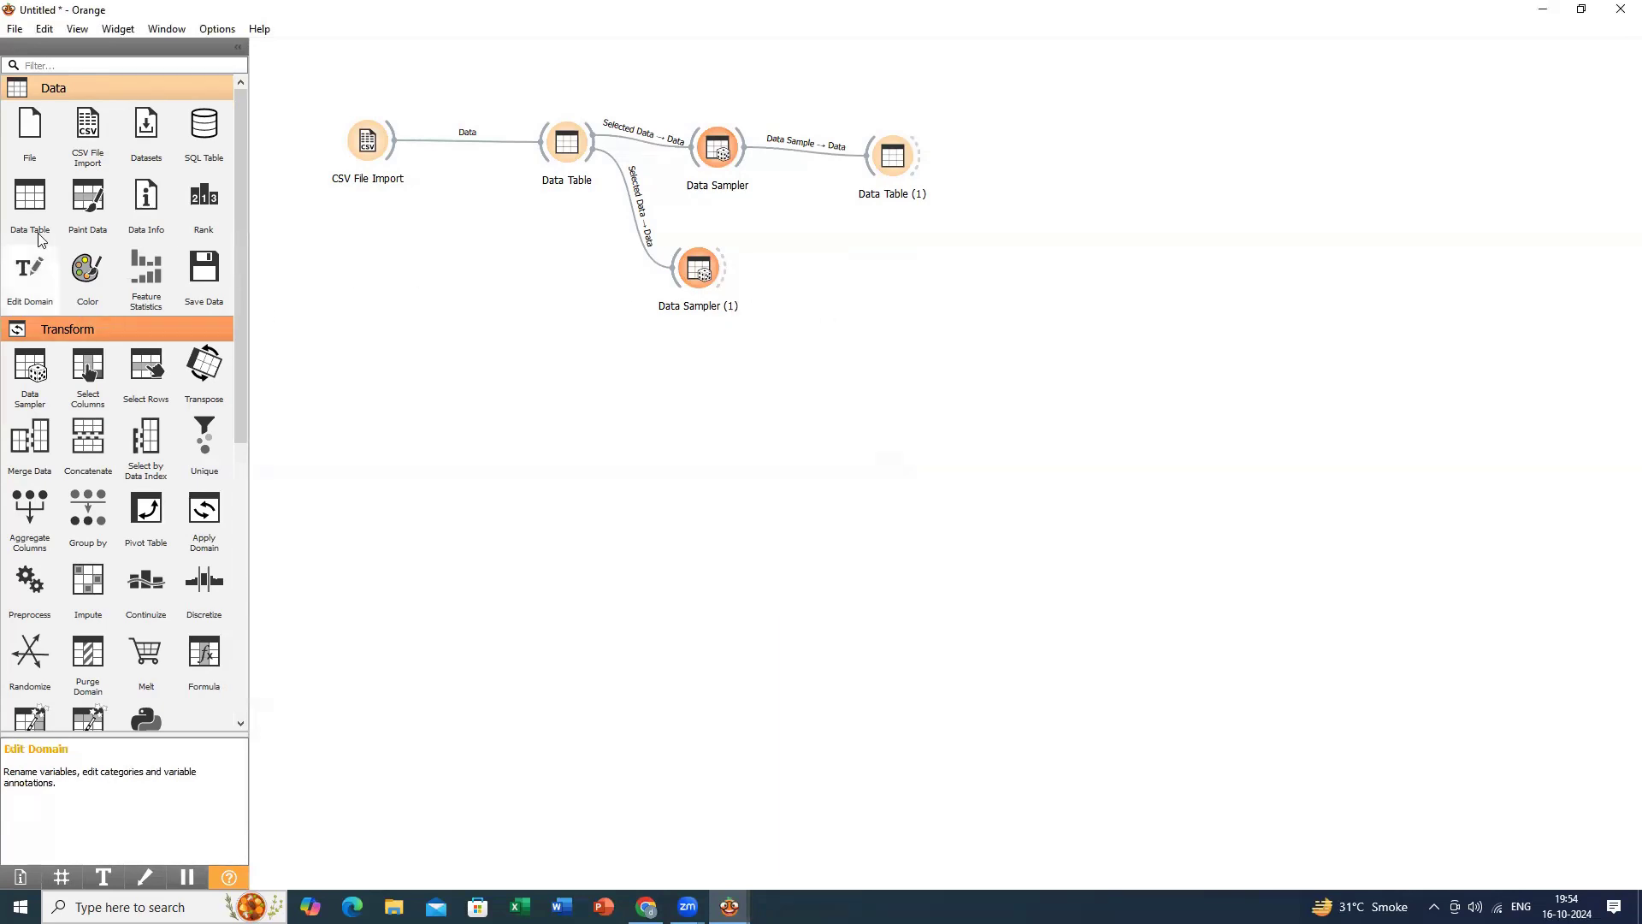
# Add a third Data Table, connect the second sampler's Data Sample output to it, and view its sampled rows.
pyautogui.moveTo(35, 209); pyautogui.dragTo(847, 280)
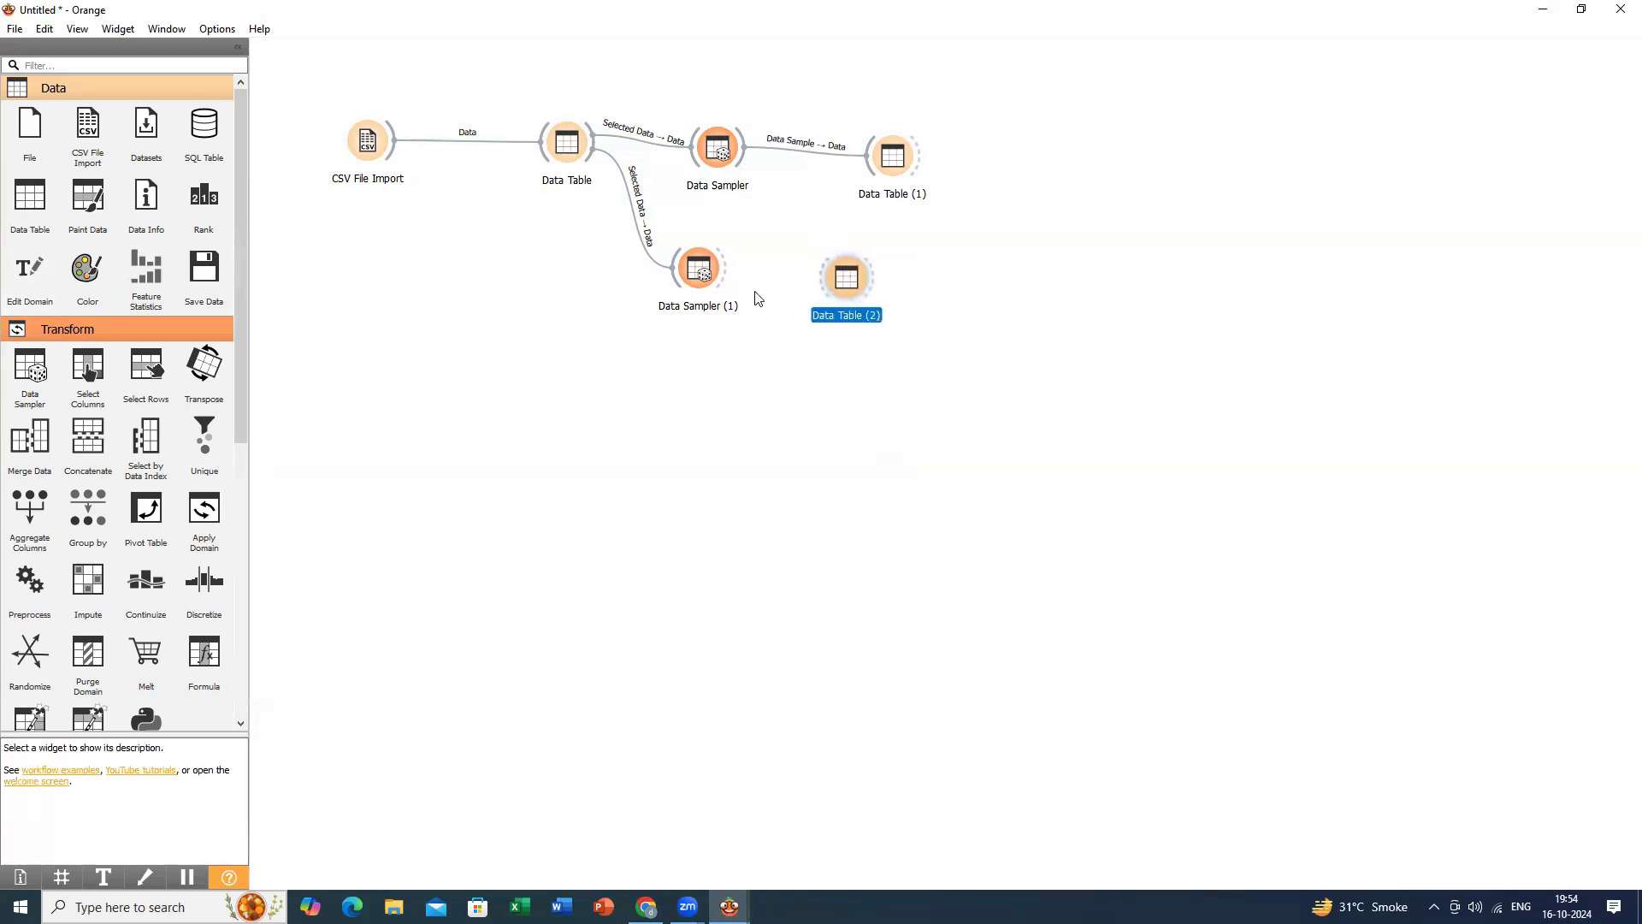
pyautogui.moveTo(724, 275); pyautogui.dragTo(822, 278)
pyautogui.doubleClick(850, 287)
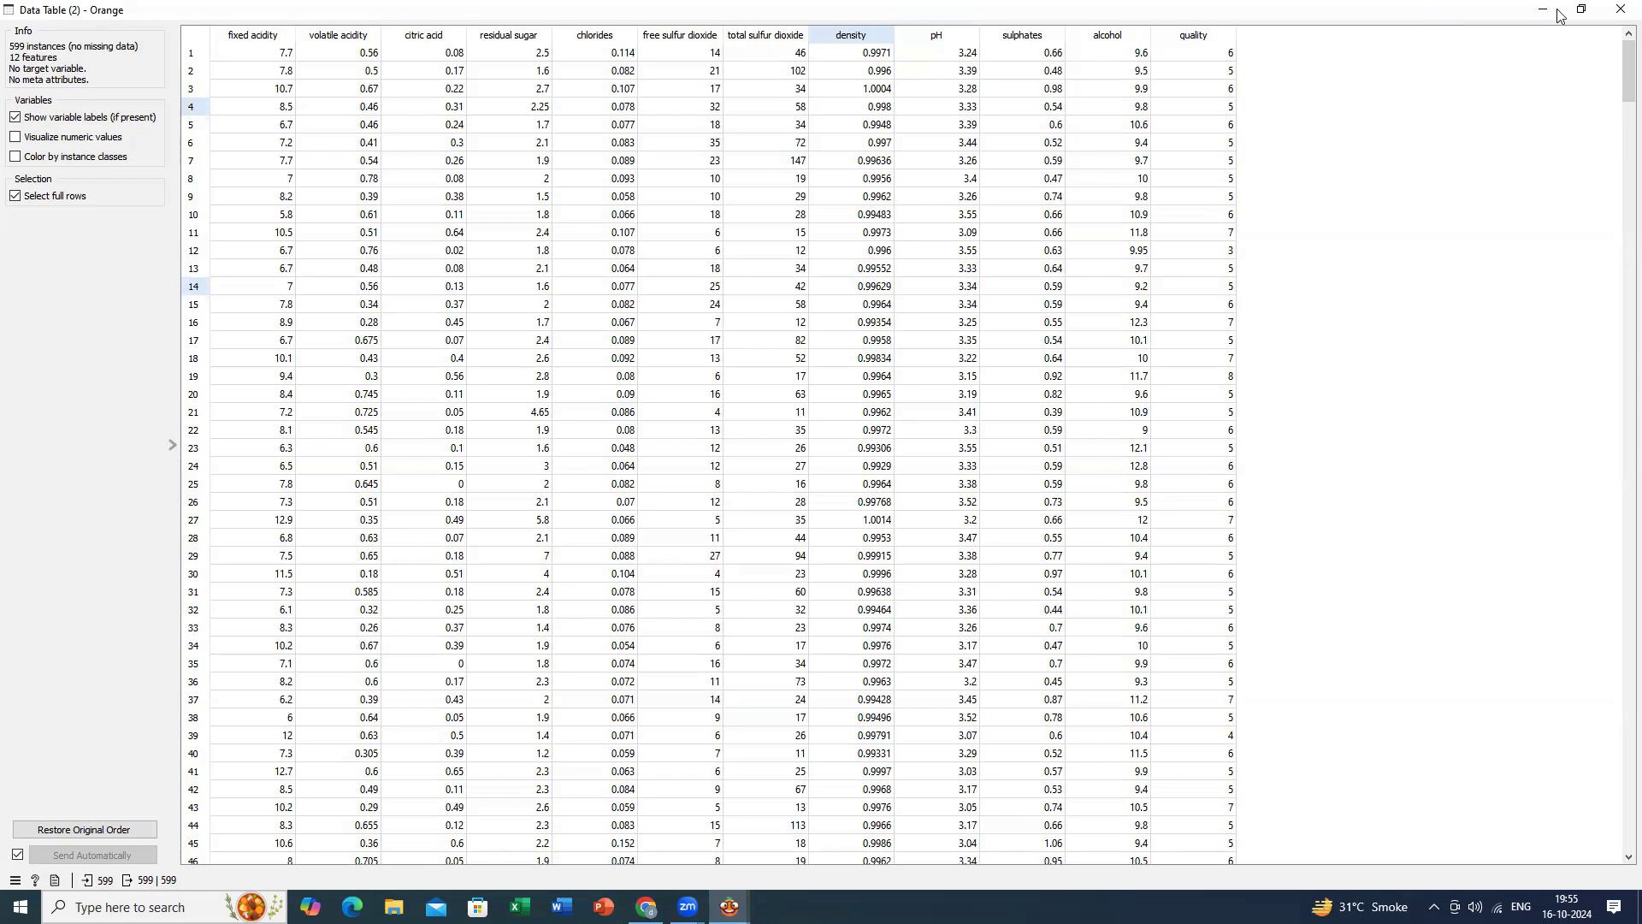
pyautogui.click(1617, 12)
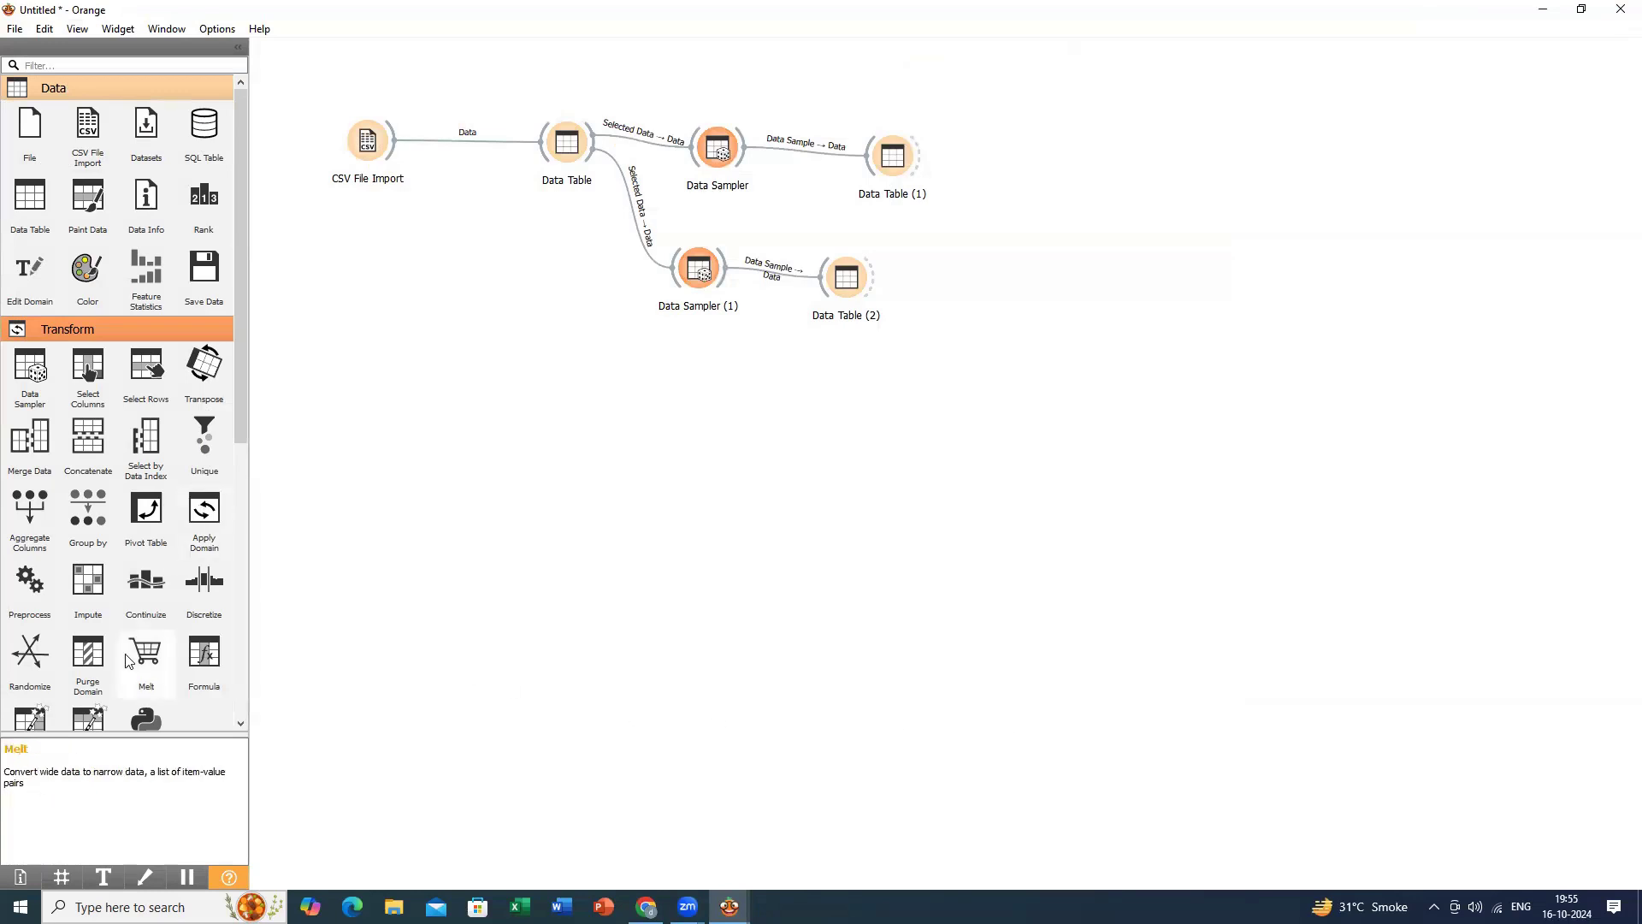
# Expand the Model widget category to show the available learners.
pyautogui.moveTo(244, 431); pyautogui.dragTo(241, 698)
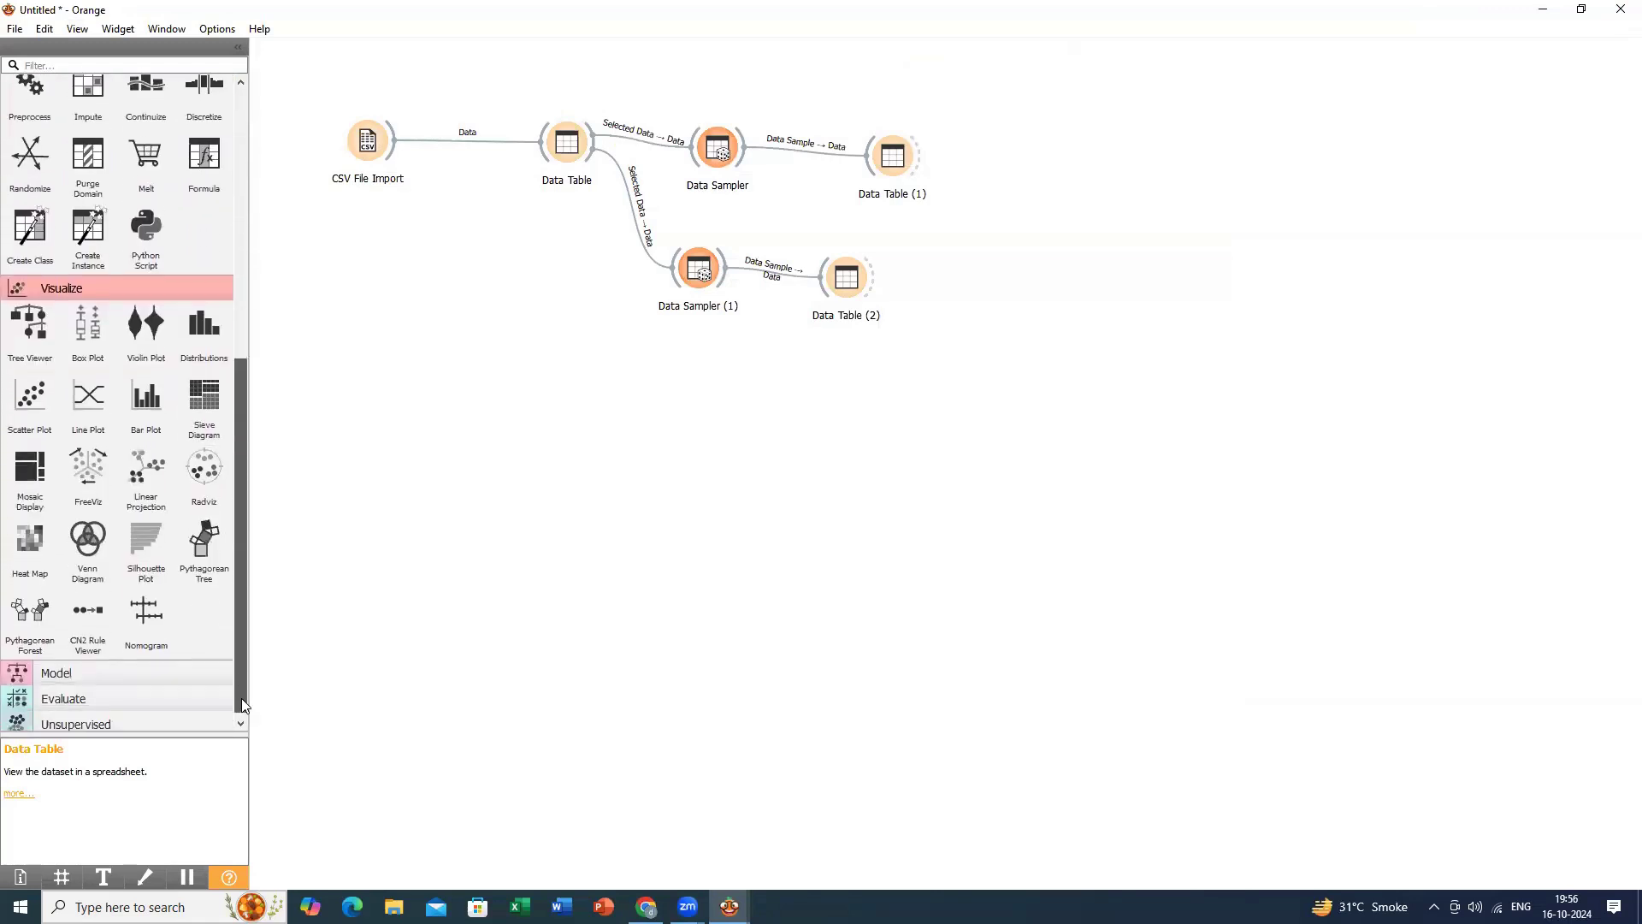
pyautogui.click(120, 667)
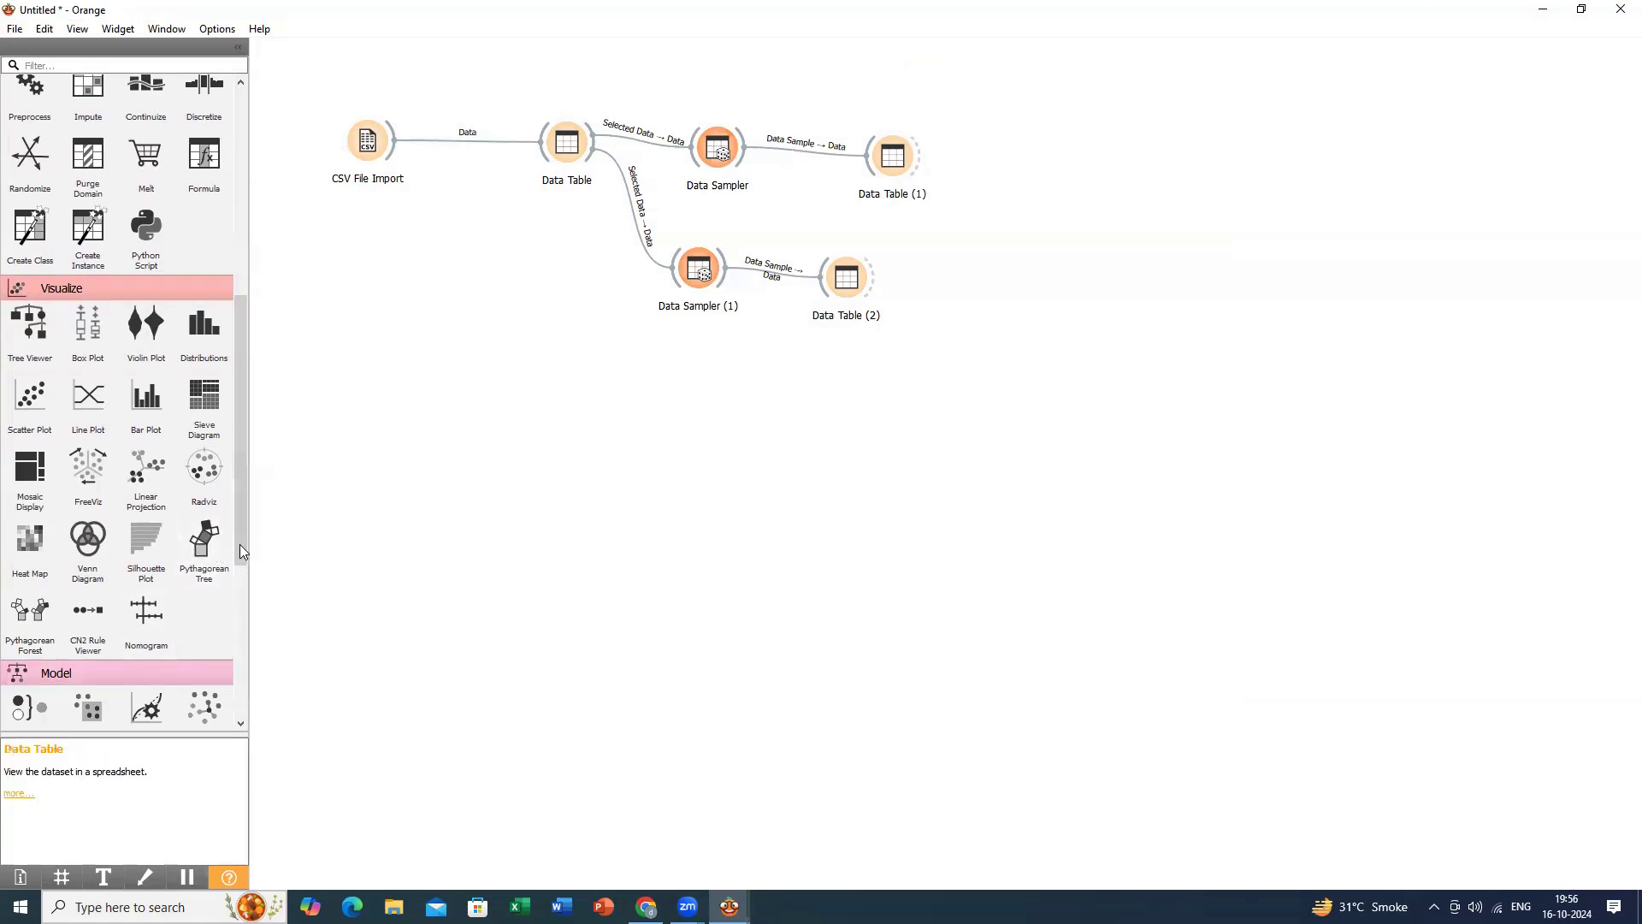
pyautogui.click(242, 597)
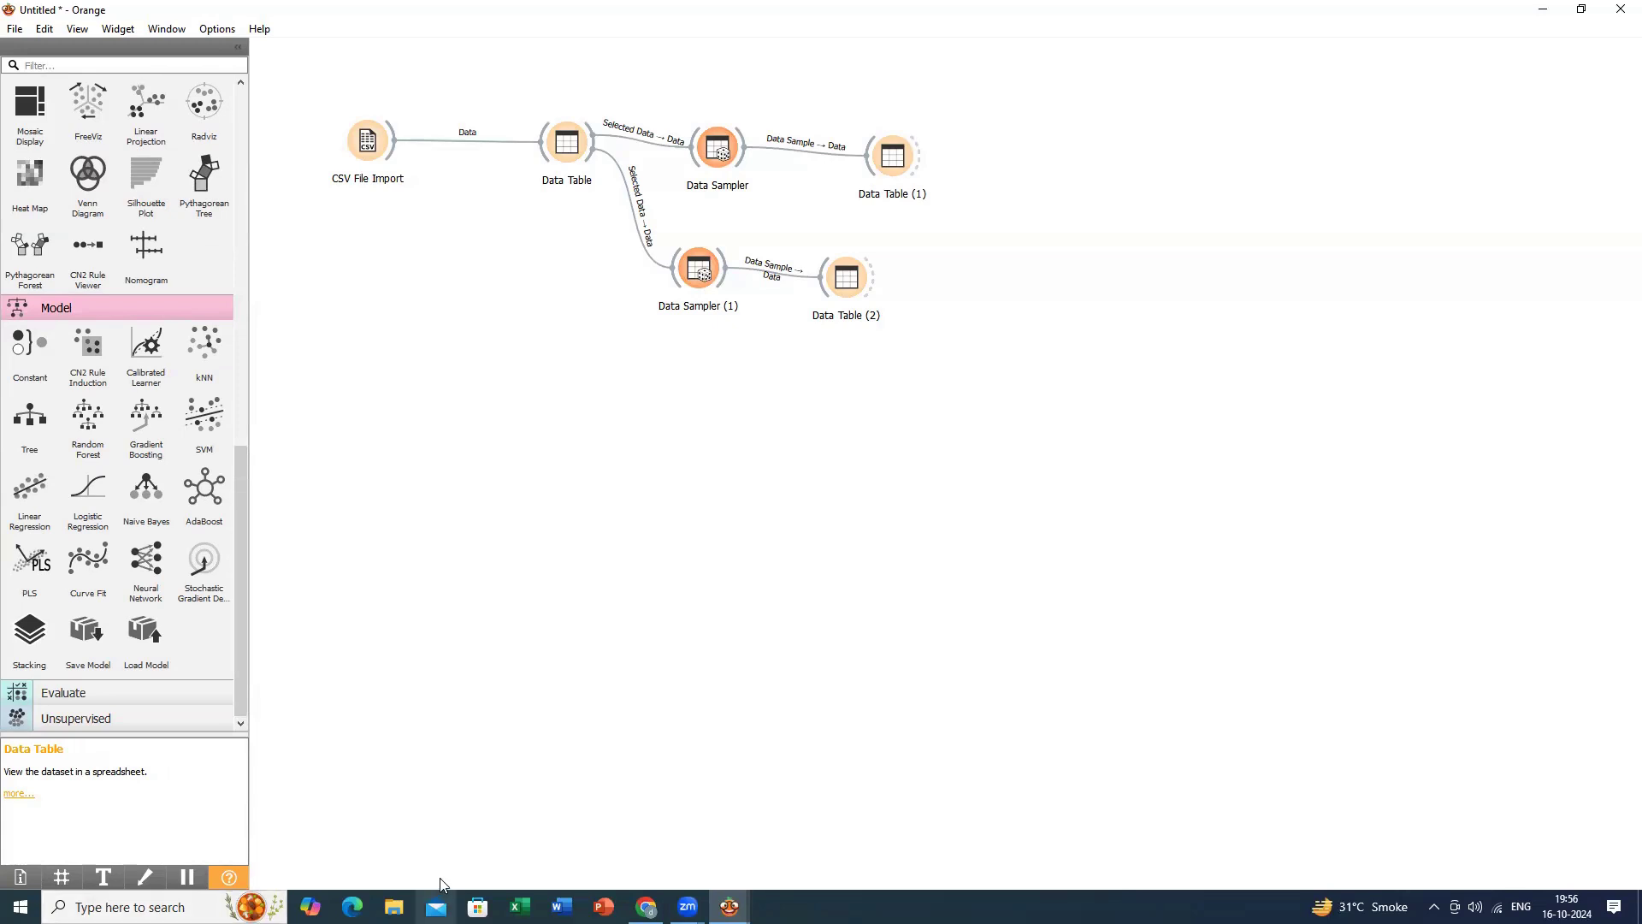
pyautogui.click(604, 907)
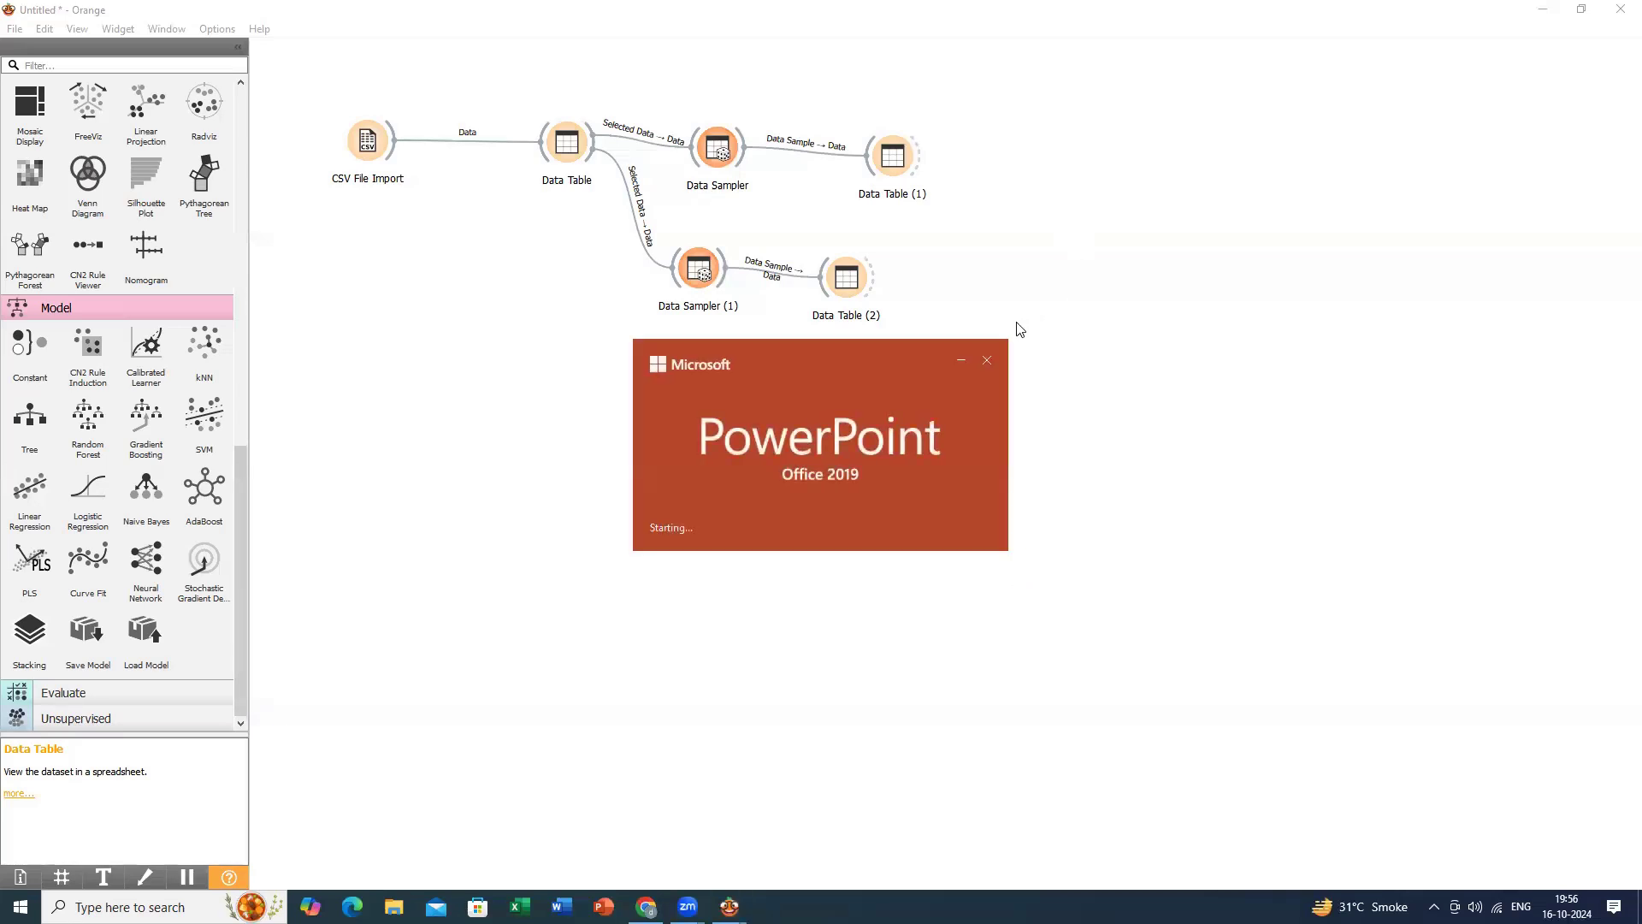
pyautogui.click(989, 359)
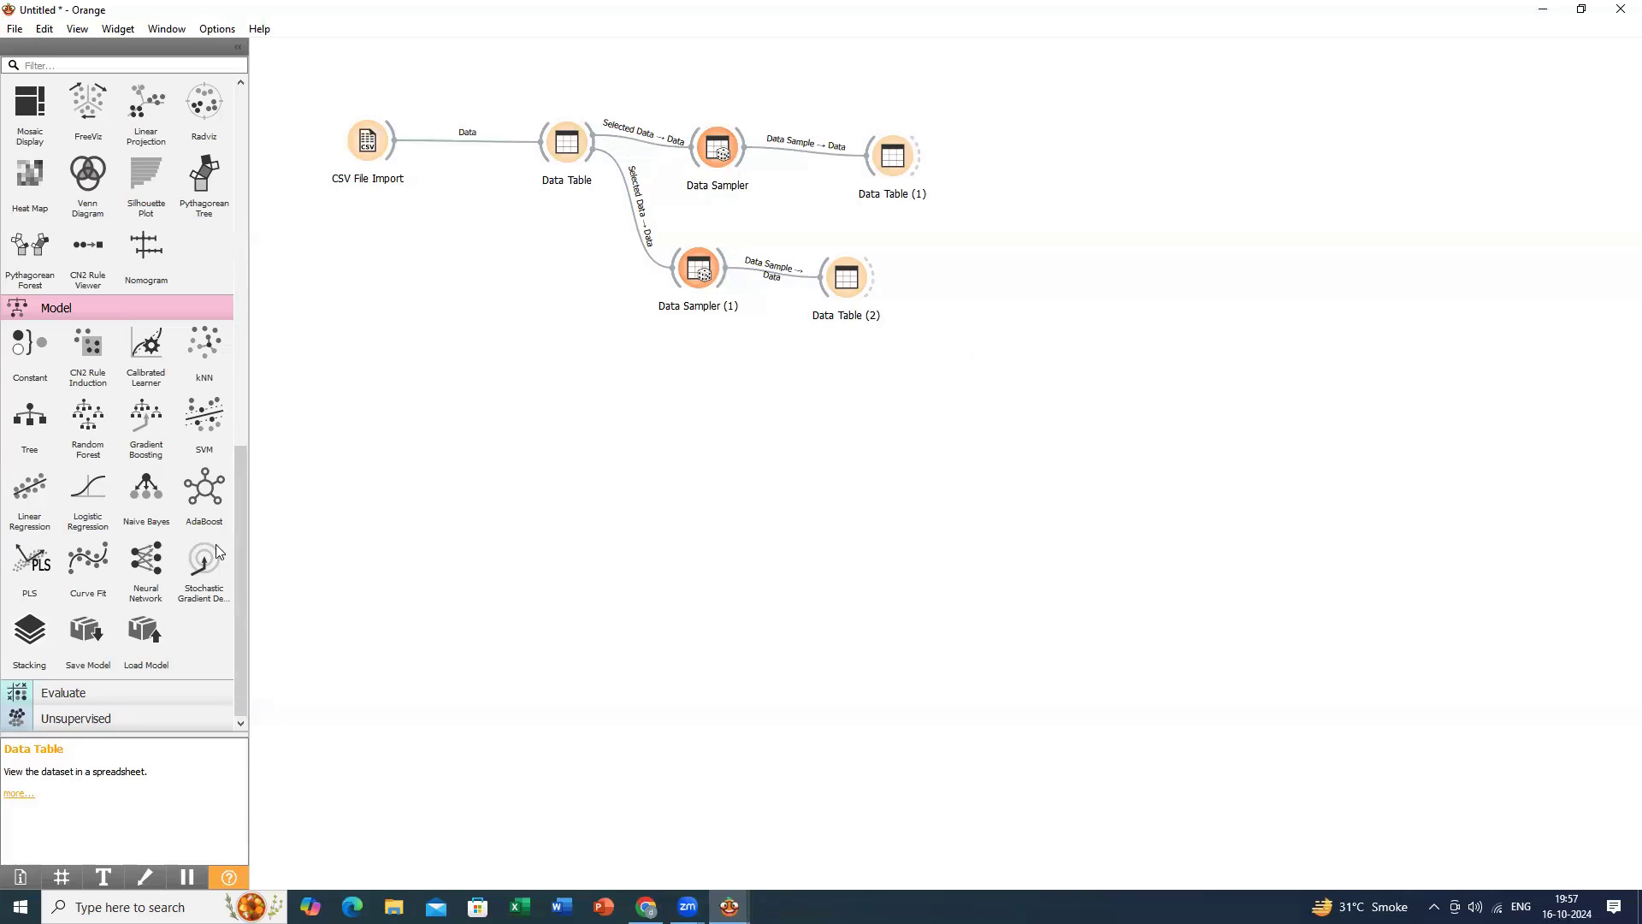
# Try feeding the selected data of Data Table (1) directly into a Naive Bayes widget, check its error, and remove the widget.
pyautogui.moveTo(141, 483); pyautogui.dragTo(1047, 166)
pyautogui.moveTo(922, 158); pyautogui.dragTo(1028, 154)
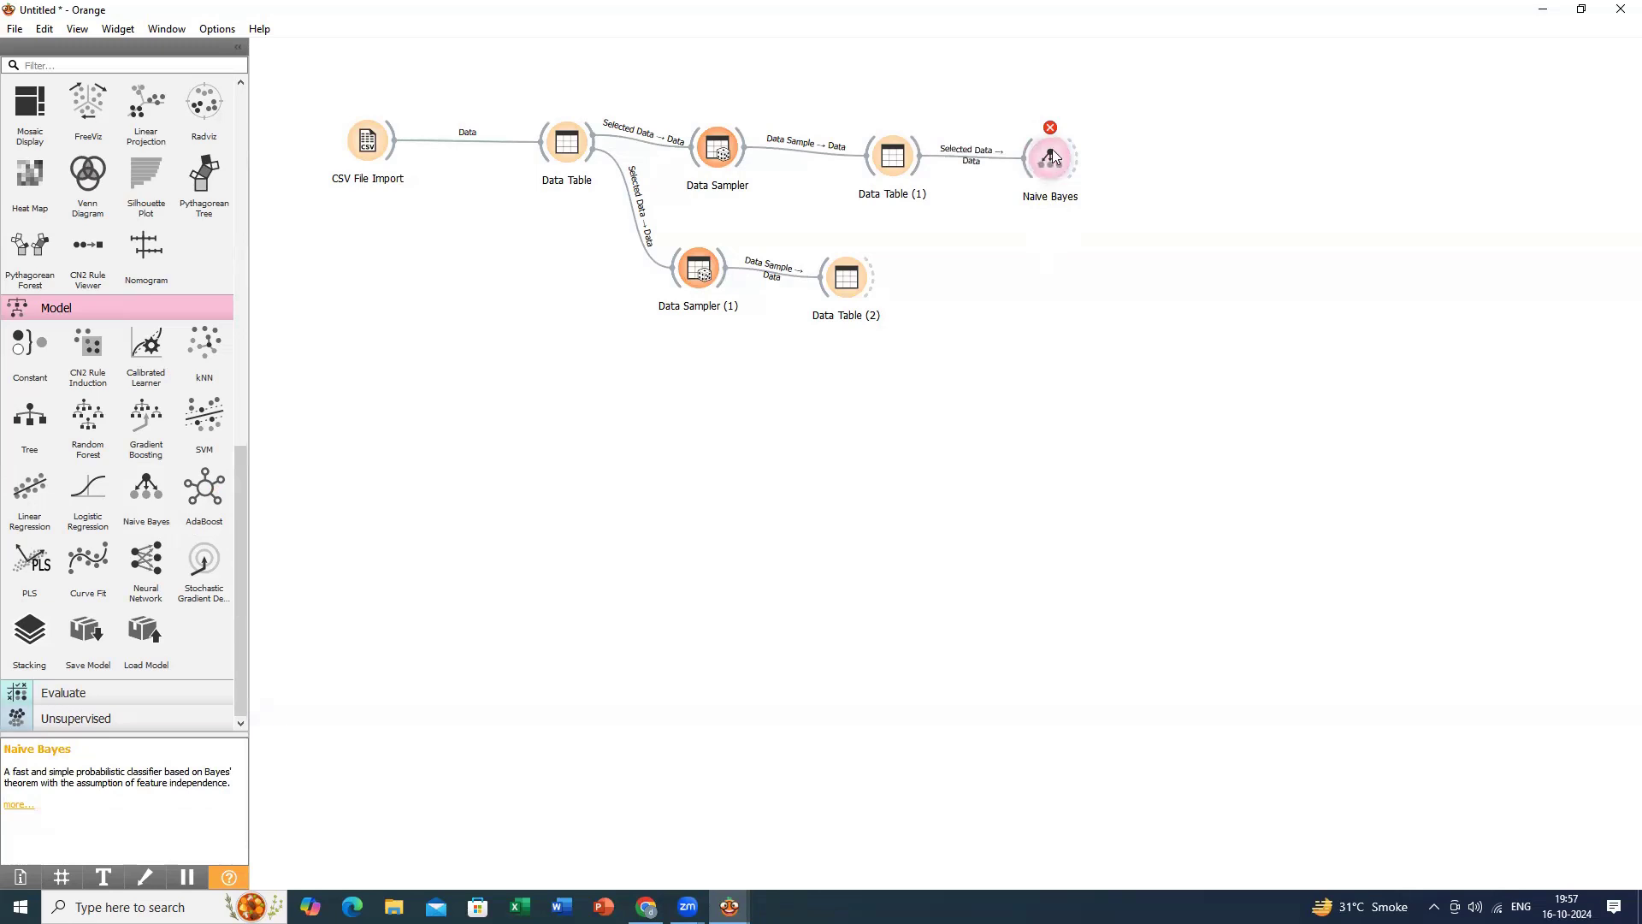
pyautogui.moveTo(1051, 128)
pyautogui.moveTo(1070, 169)
pyautogui.rightClick(1053, 159)
pyautogui.click(1098, 221)
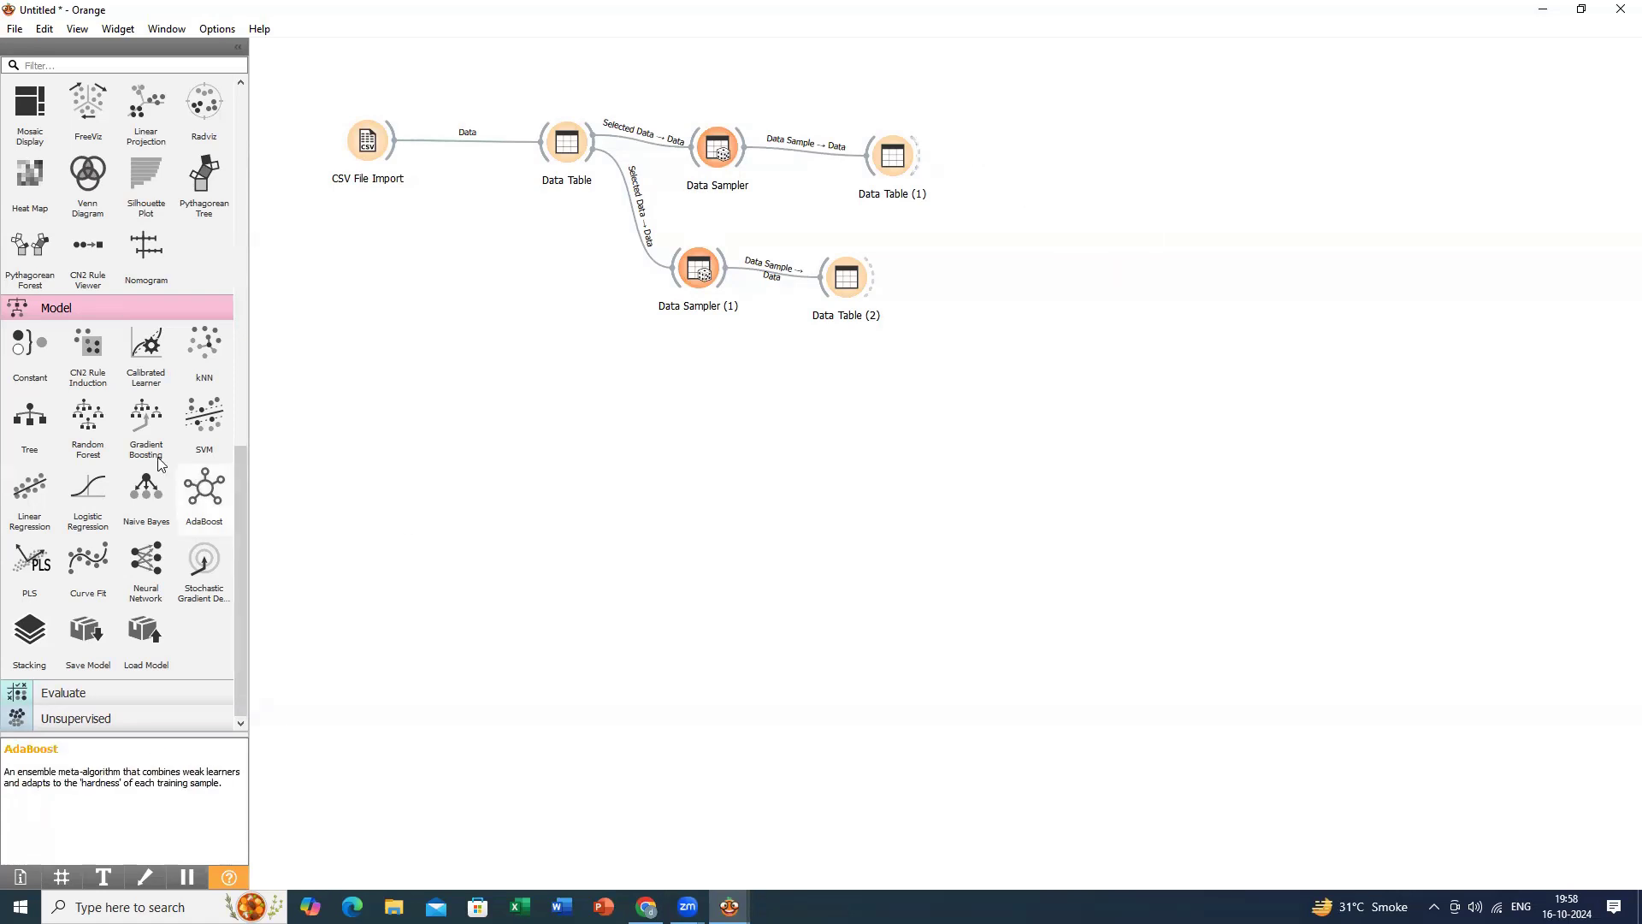
# Add a Select Columns widget beside Data Table (1) and connect the table's Selected Data output to it.
pyautogui.scroll(3, 56, 350)
pyautogui.scroll(5, 54, 349)
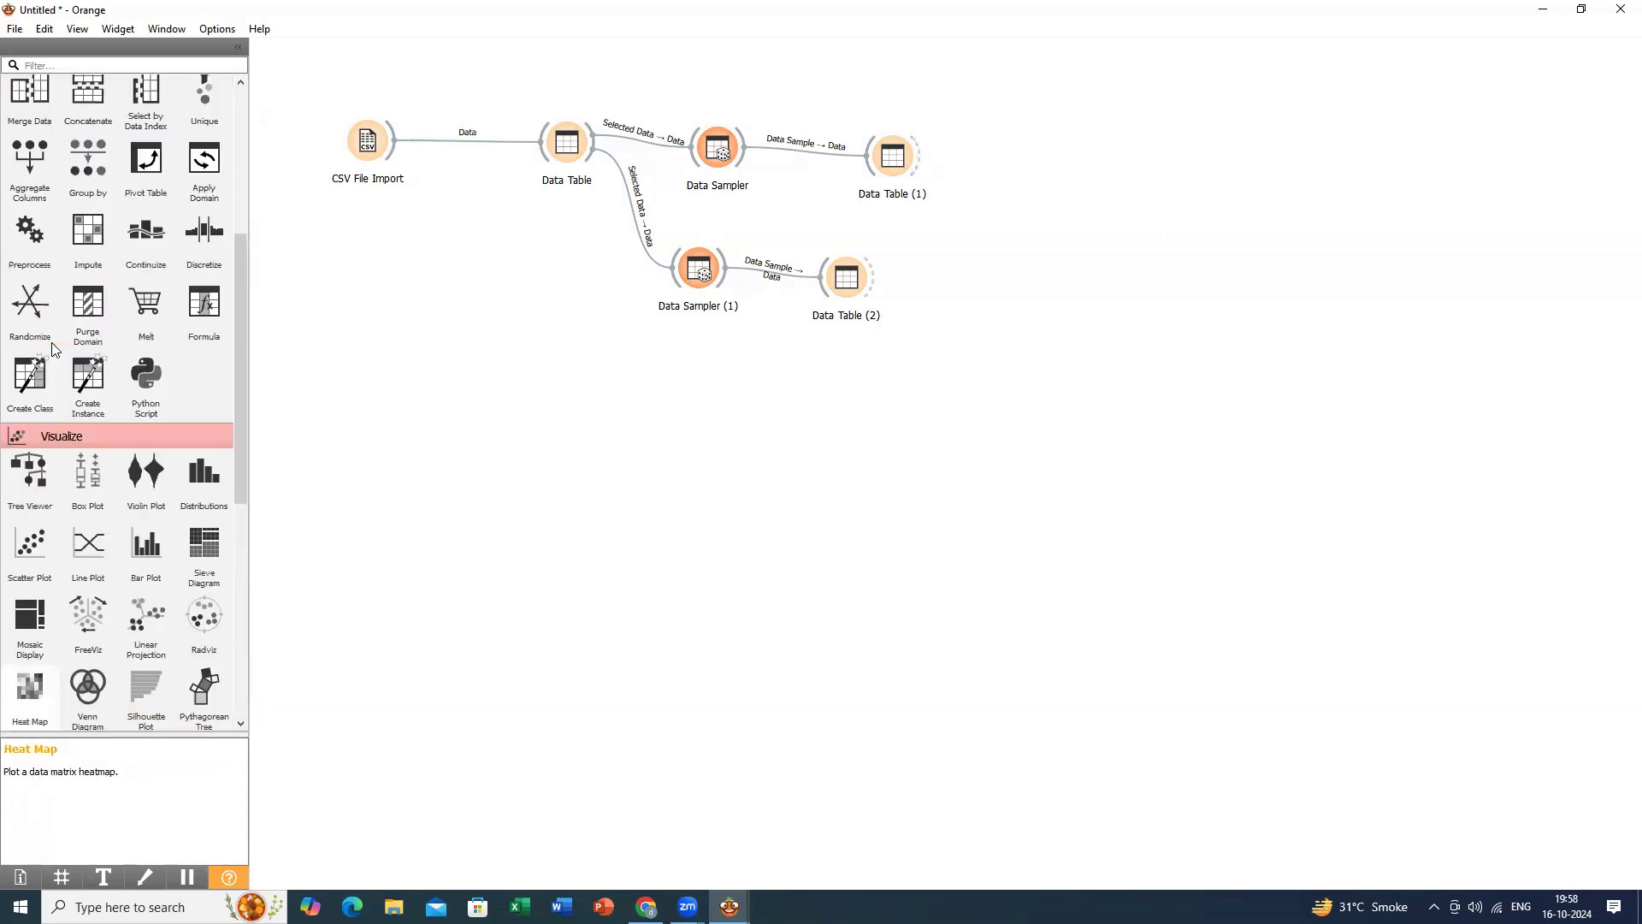
pyautogui.scroll(2, 52, 349)
pyautogui.moveTo(88, 176); pyautogui.dragTo(1039, 176)
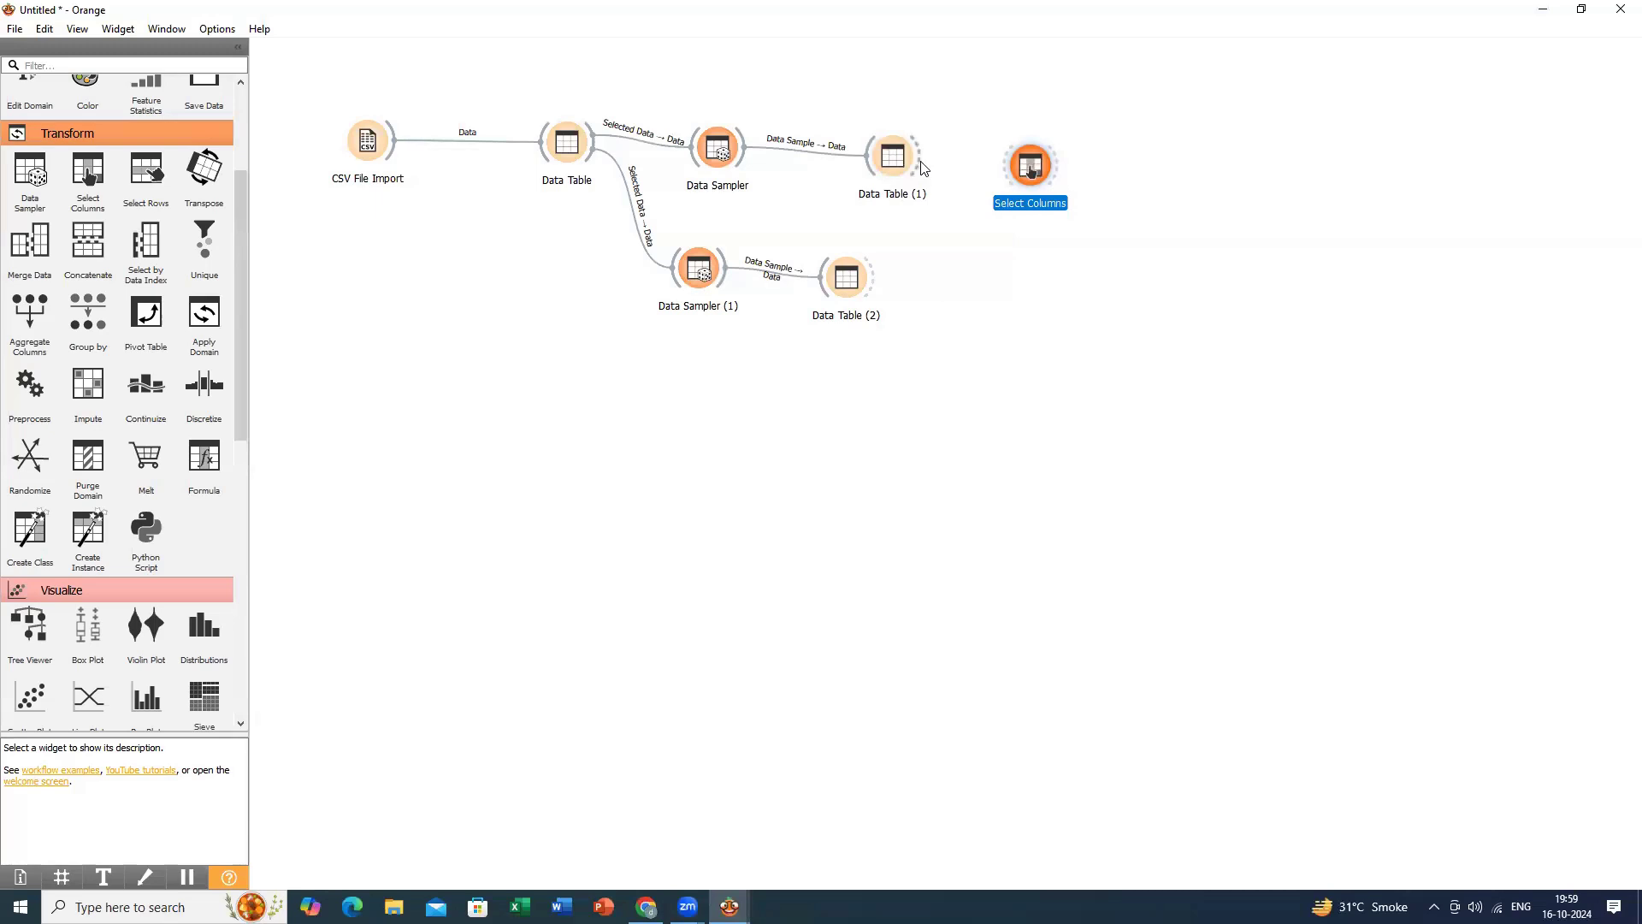
pyautogui.click(924, 168)
pyautogui.moveTo(924, 169); pyautogui.dragTo(1031, 168)
# Assign quality as the target variable in Select Columns, keeping the other columns as features.
pyautogui.doubleClick(1031, 167)
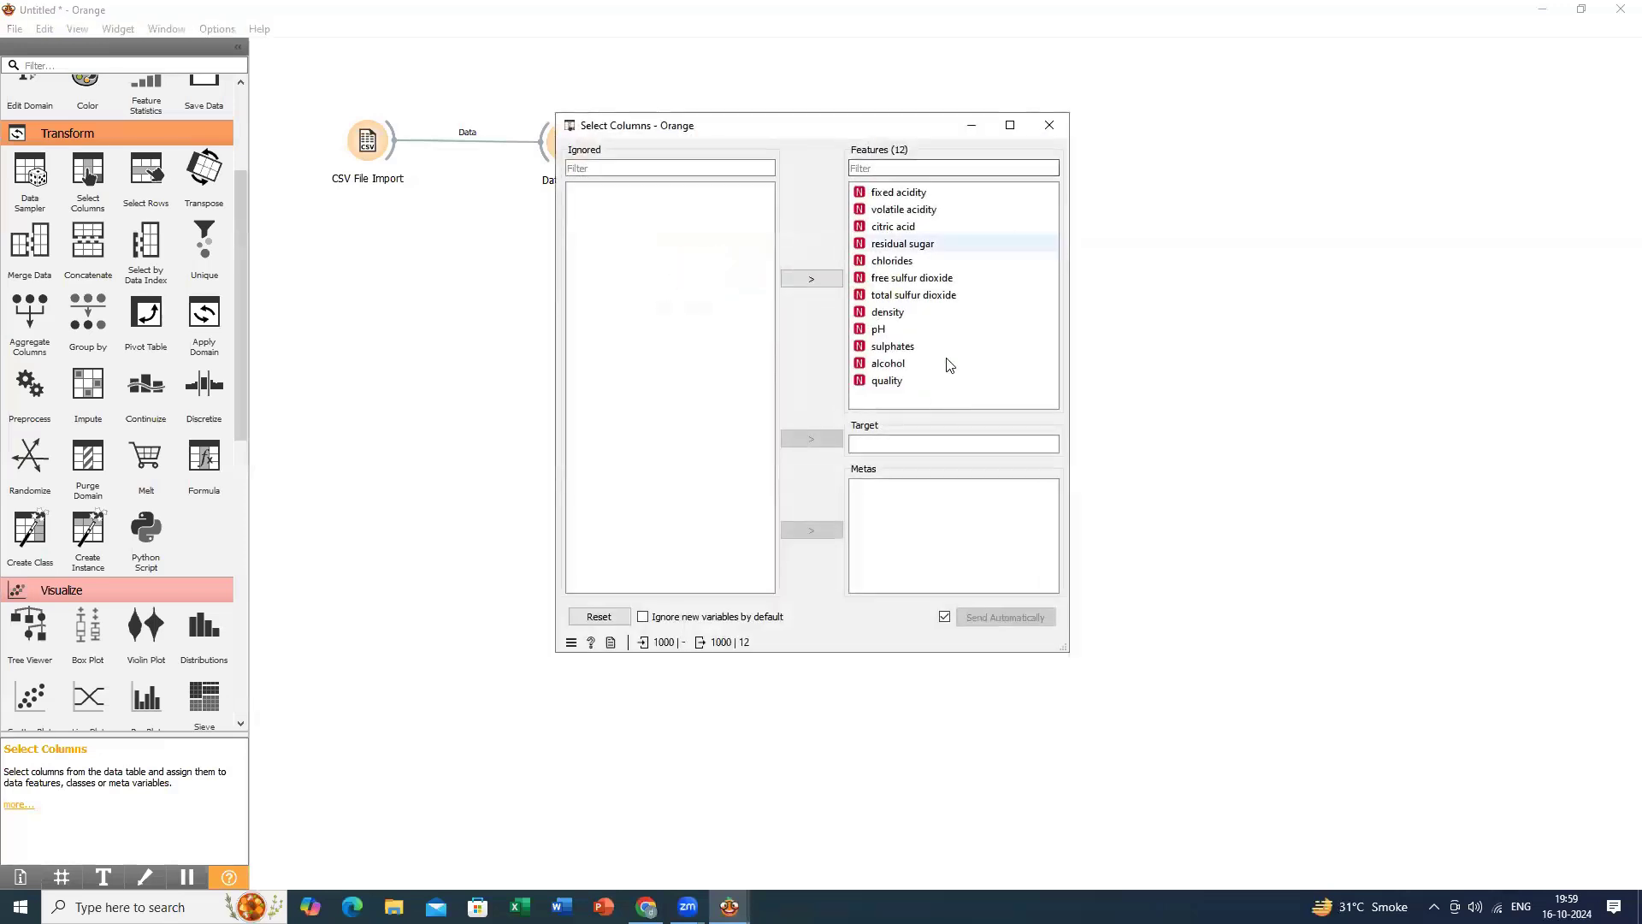
pyautogui.click(904, 209)
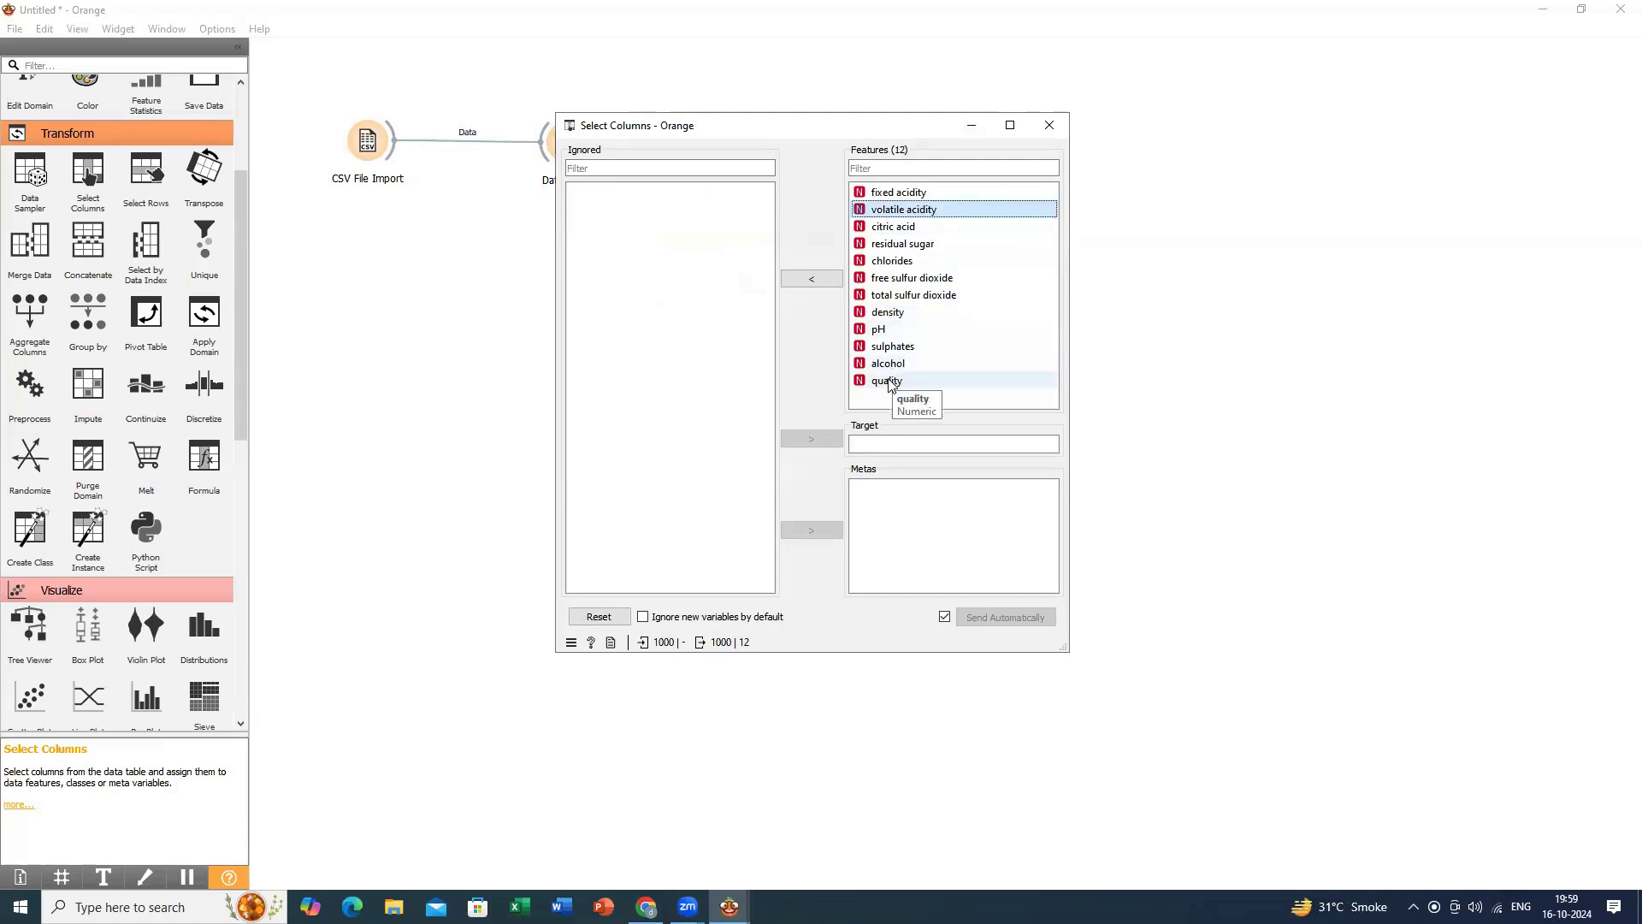
pyautogui.moveTo(890, 383); pyautogui.dragTo(915, 453)
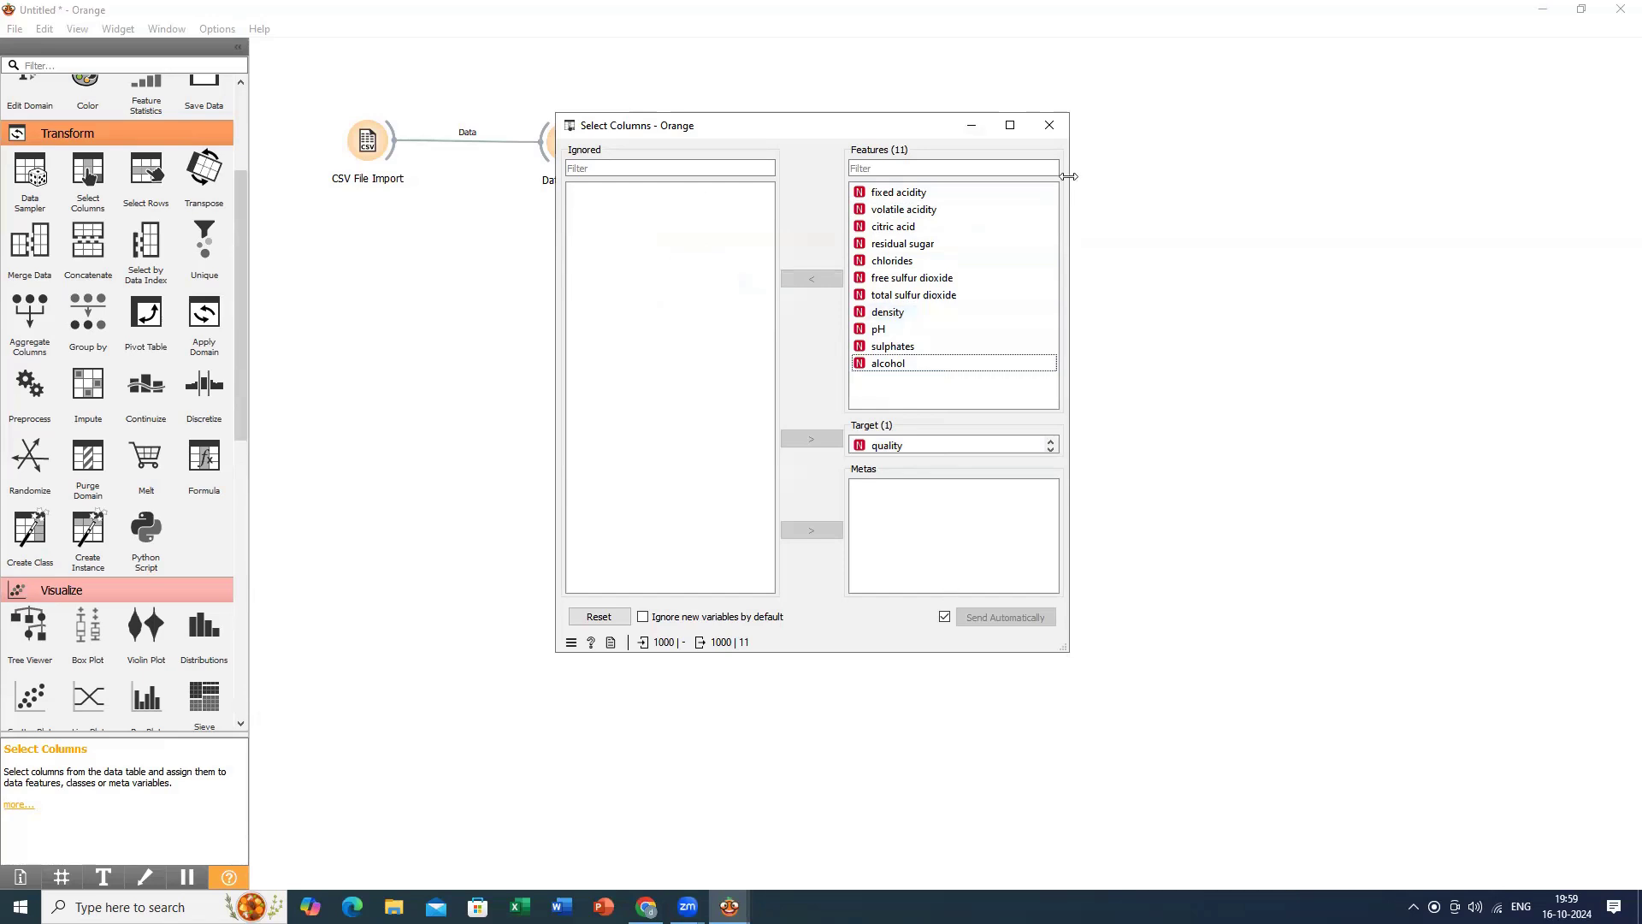
pyautogui.click(1050, 125)
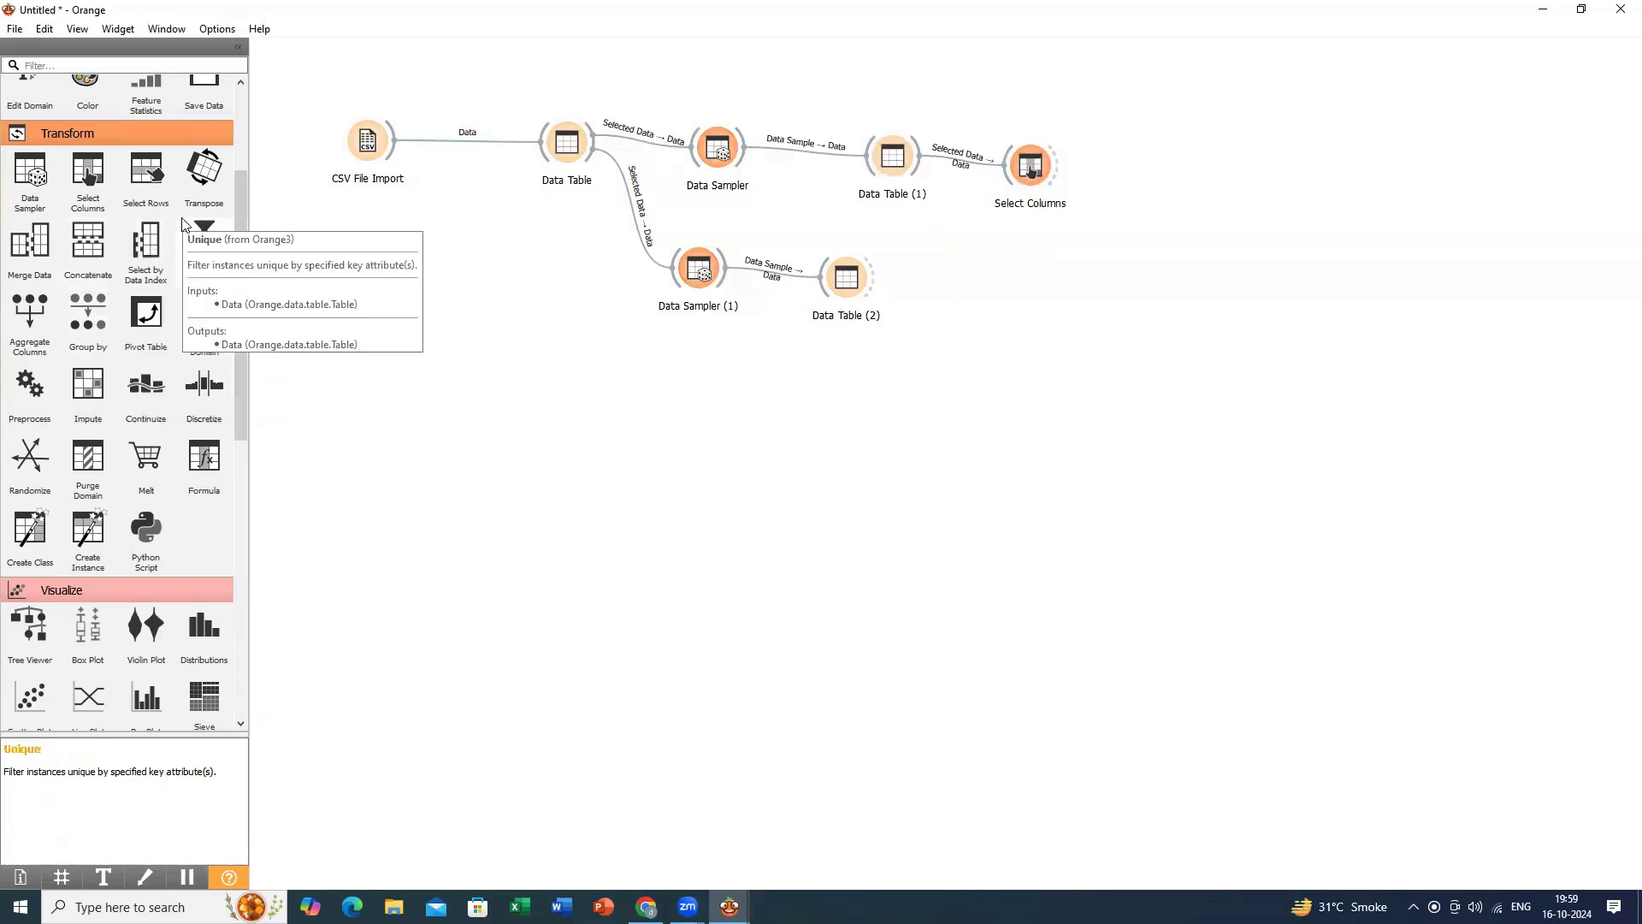
# Add a Naive Bayes widget beside Select Columns and connect the Select Columns data output to it.
pyautogui.scroll(-1, 113, 510)
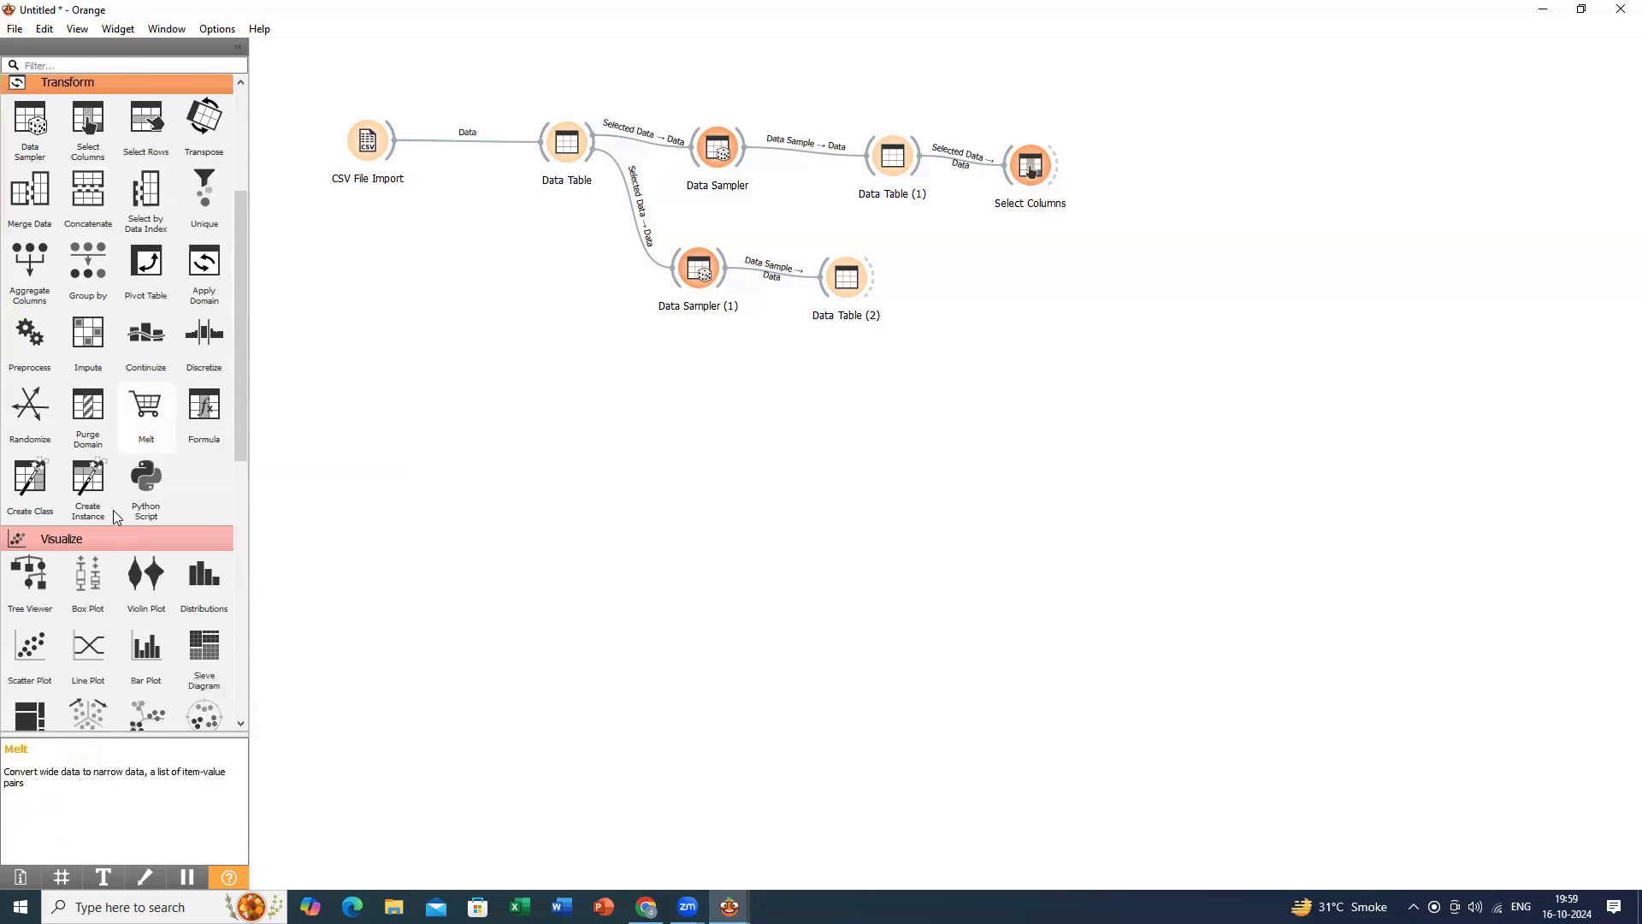
pyautogui.scroll(-3, 113, 510)
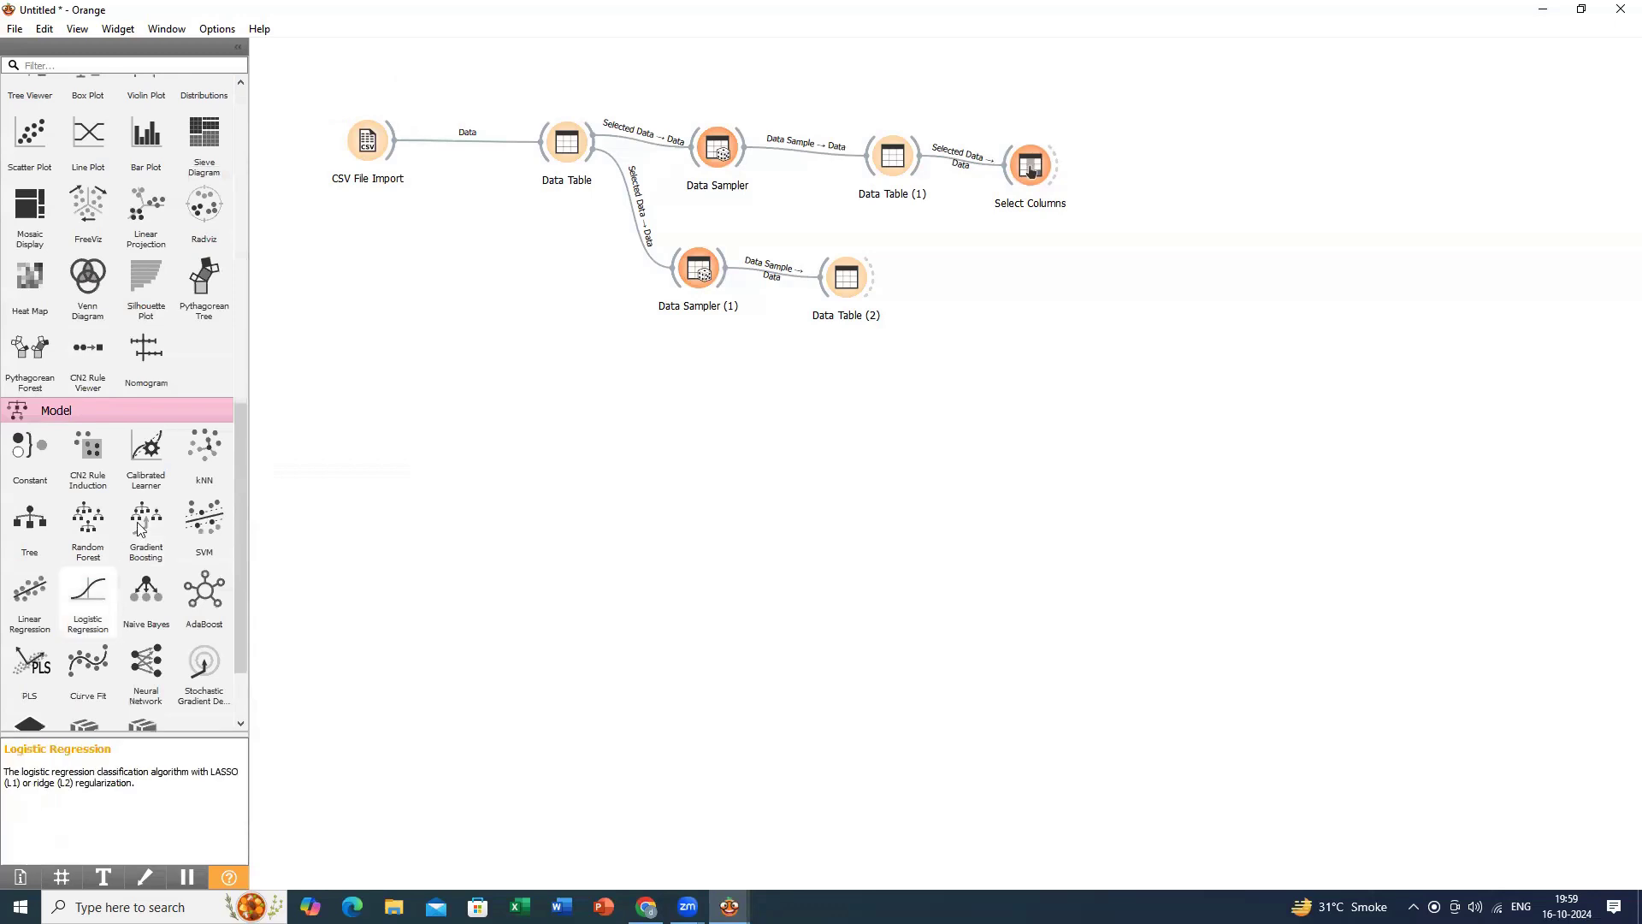
pyautogui.moveTo(147, 598)
pyautogui.mouseDown()
pyautogui.moveTo(577, 476)
pyautogui.moveTo(1241, 154)
pyautogui.moveTo(1143, 169)
pyautogui.mouseUp()
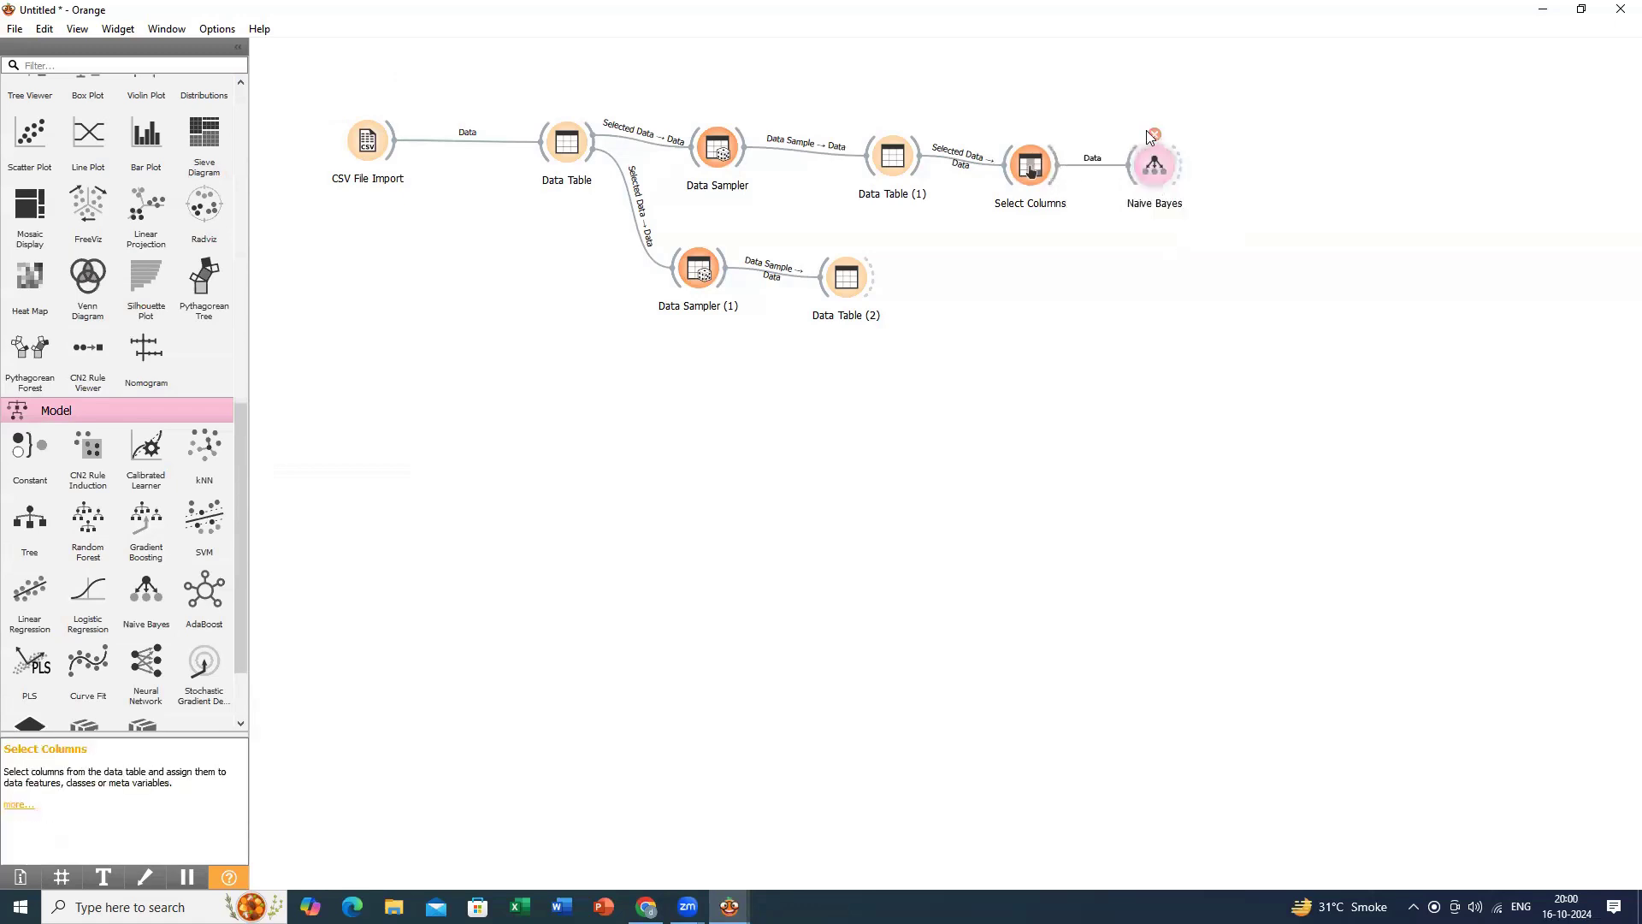